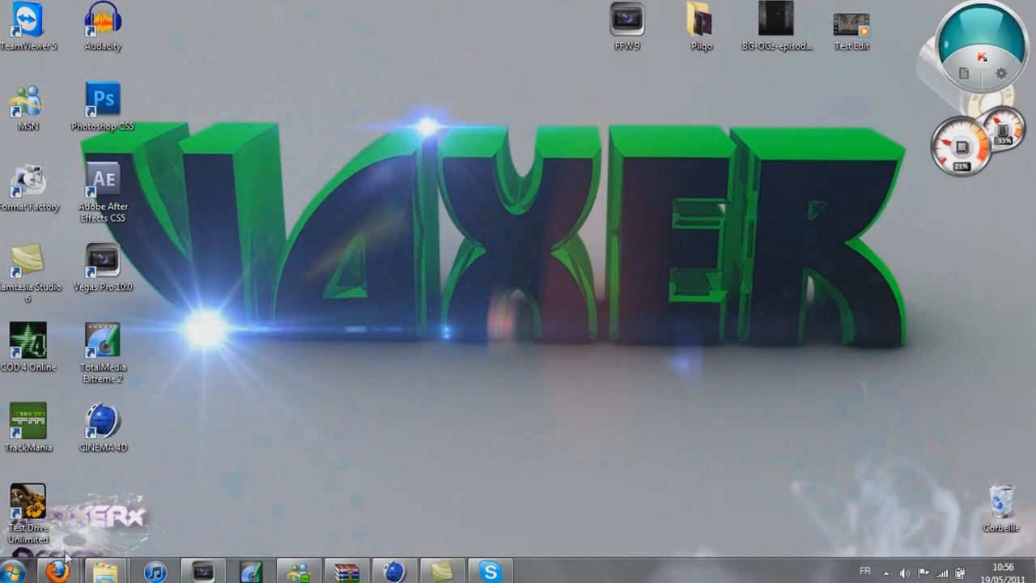
# Switch to CINEMA 4D and show the output section (Sortie) of the render settings
pyautogui.click(88, 502)
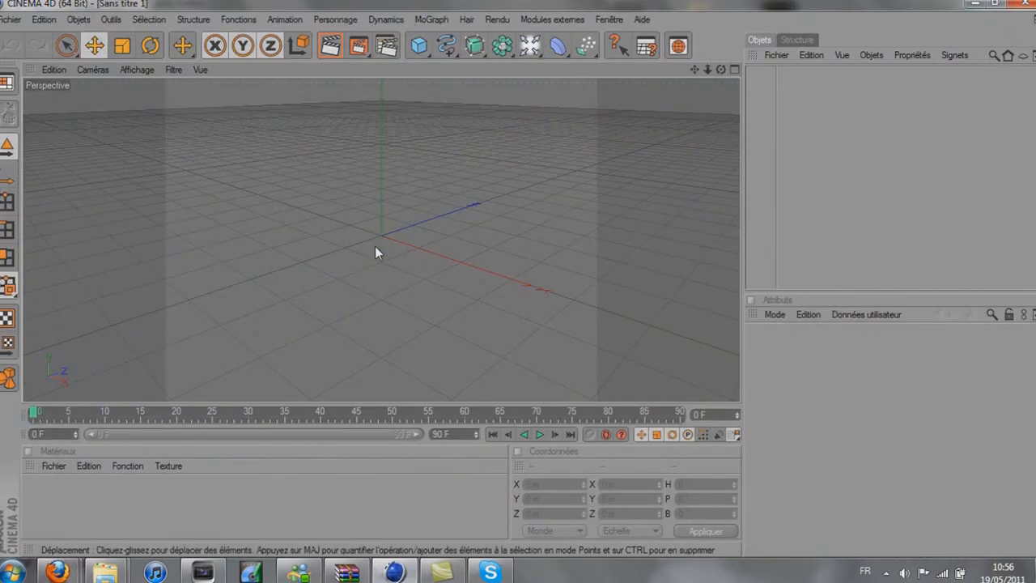
pyautogui.click(387, 48)
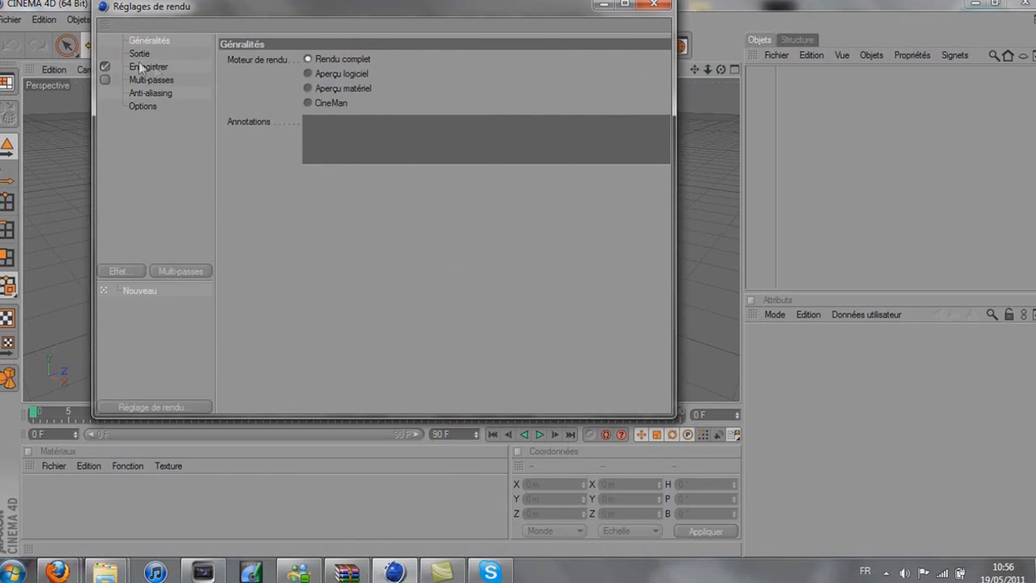
pyautogui.click(140, 53)
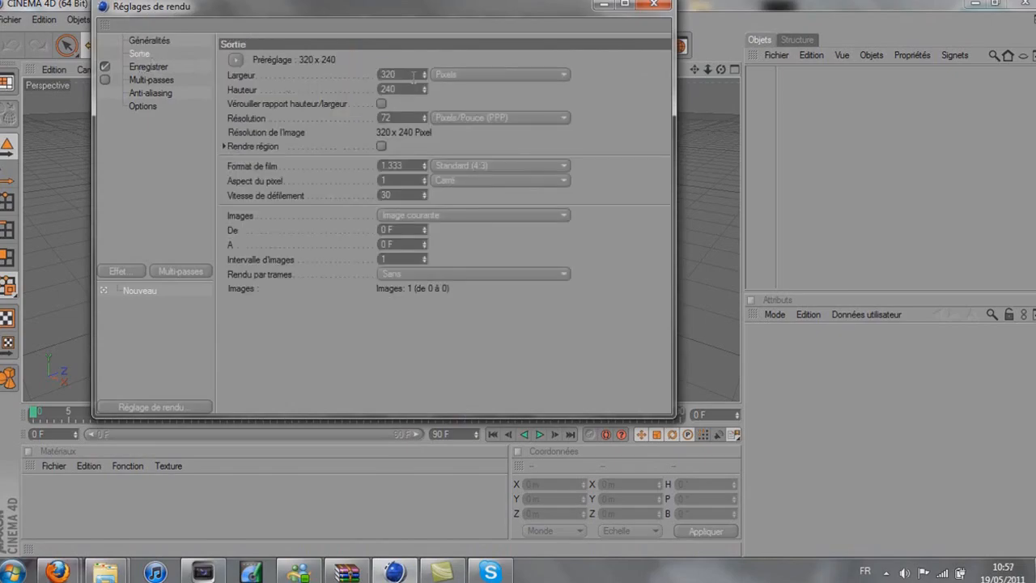
pyautogui.moveTo(429, 10); pyautogui.dragTo(463, 91)
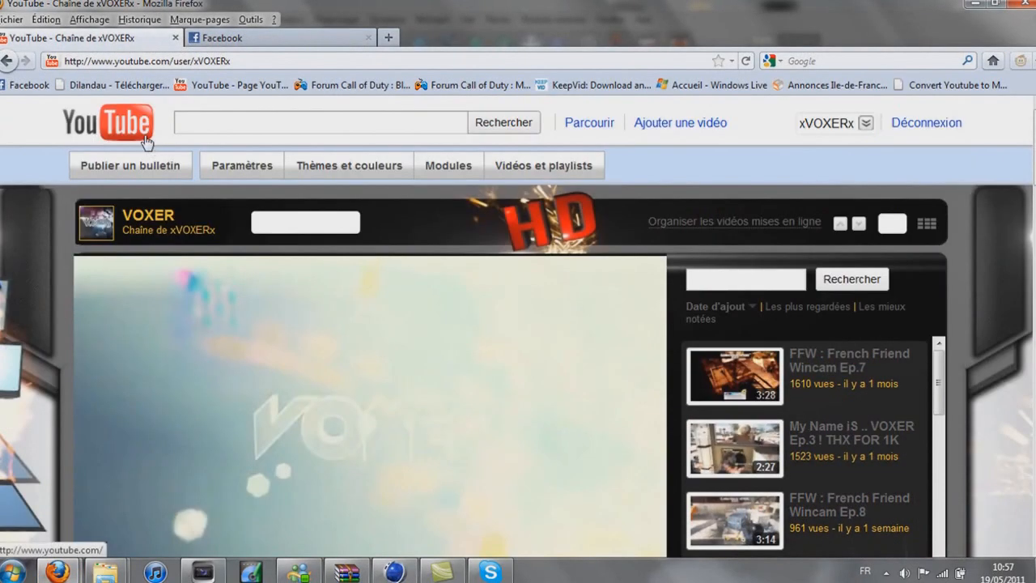
pyautogui.click(146, 142)
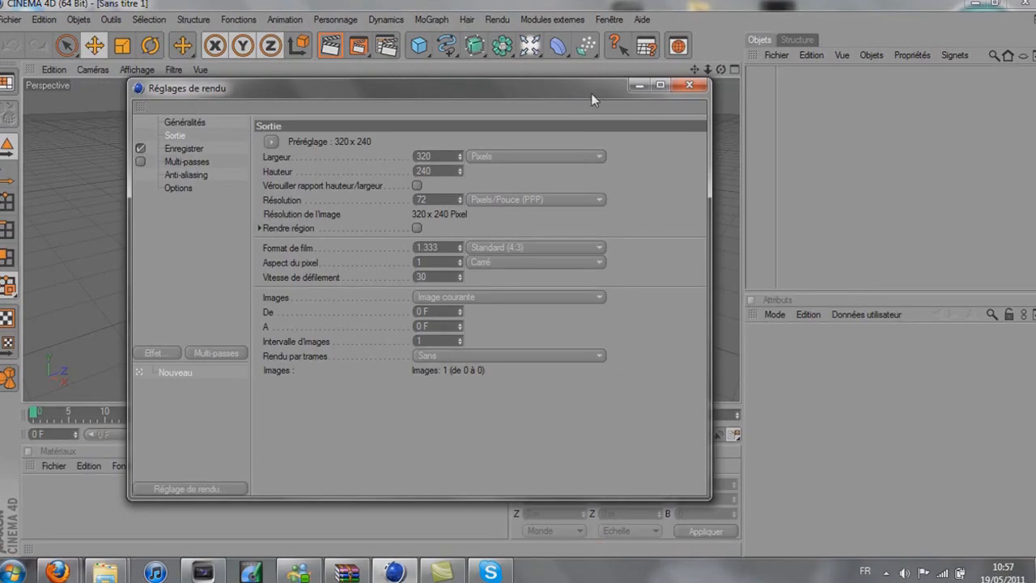
pyautogui.moveTo(590, 93); pyautogui.dragTo(640, 202)
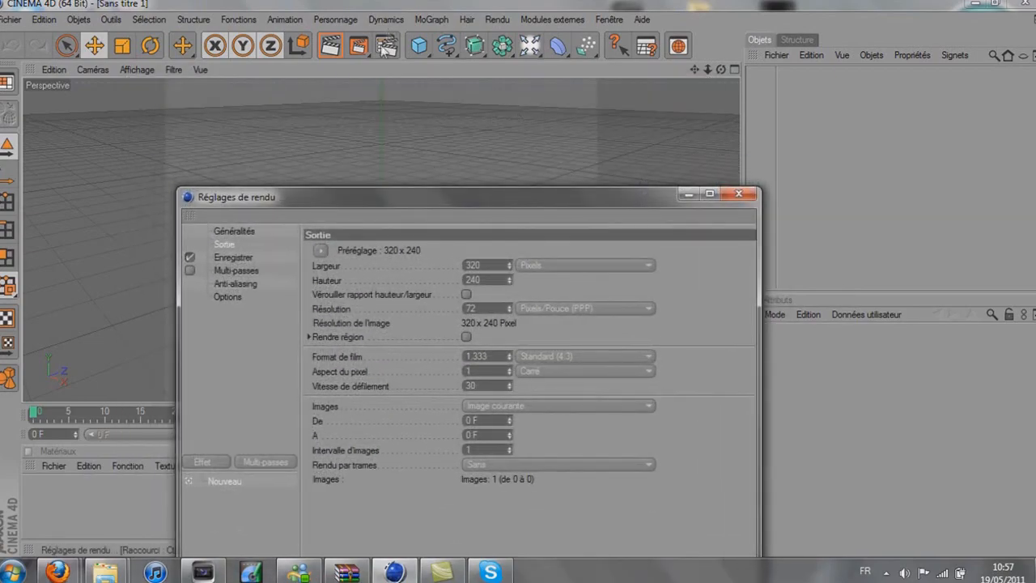
pyautogui.click(737, 193)
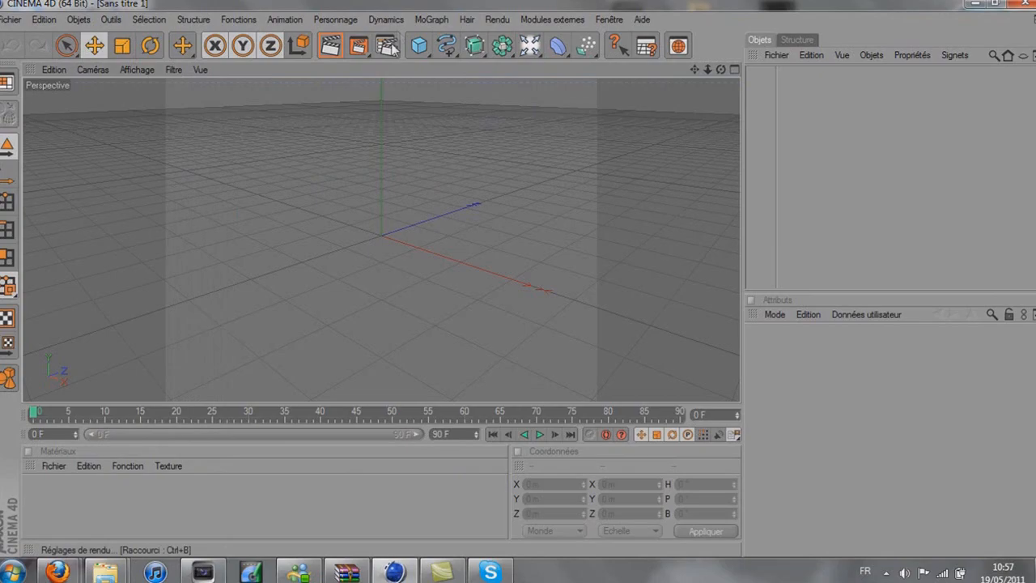
# Set the render output to the film/video preset HDV/HDTV 720 29.97 and close the render settings
pyautogui.click(386, 45)
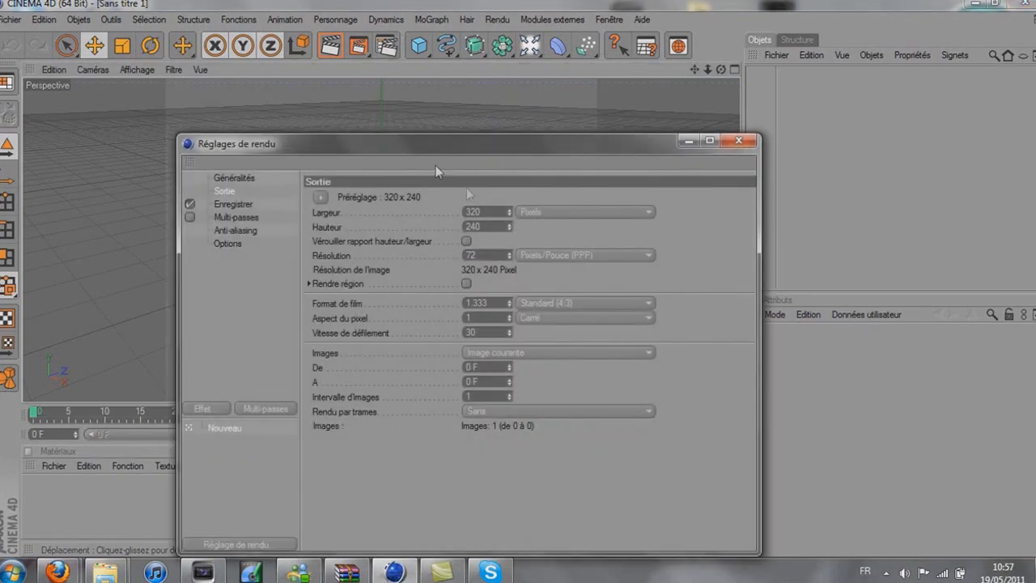
pyautogui.click(323, 198)
pyautogui.moveTo(357, 243)
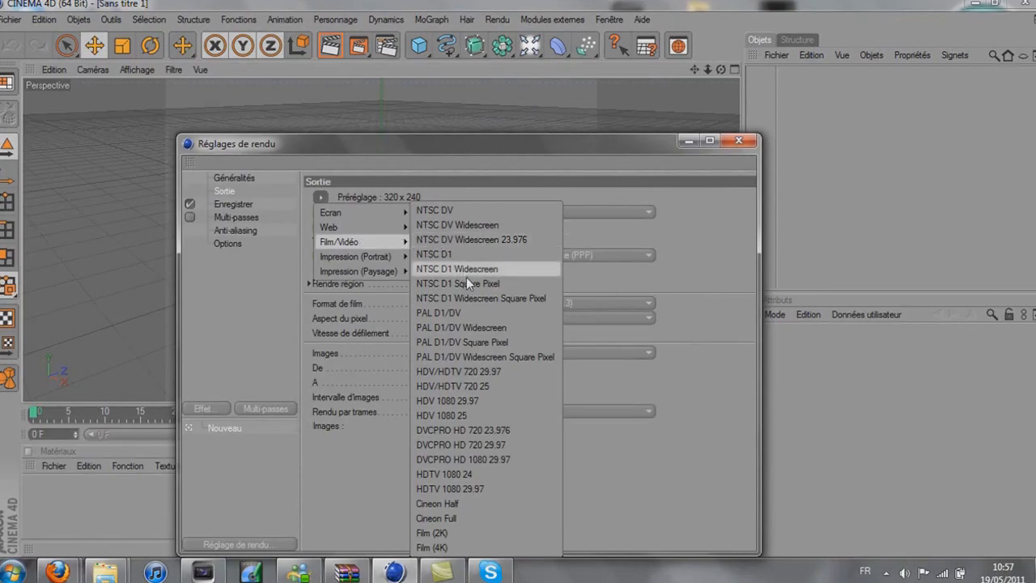
pyautogui.click(505, 373)
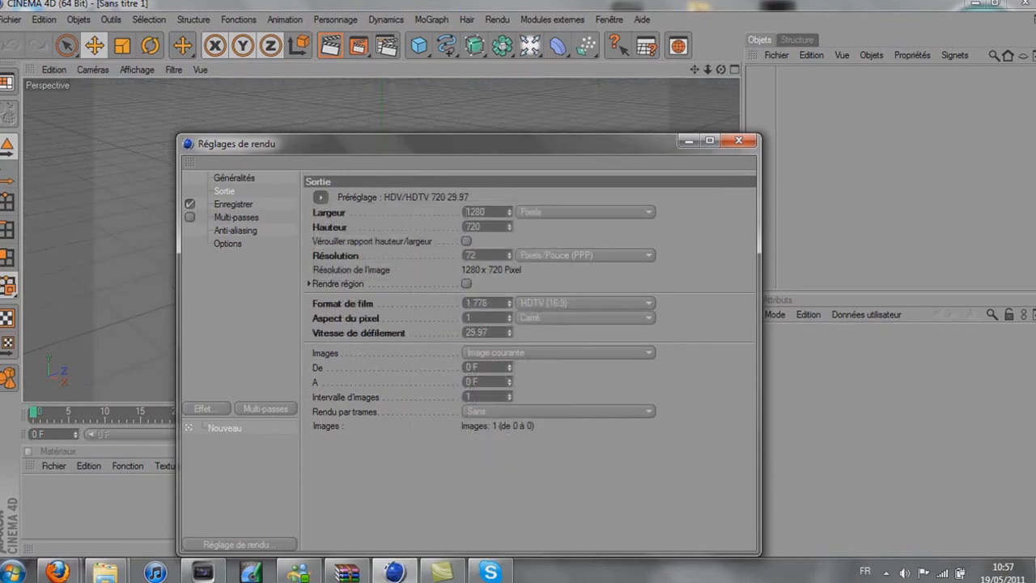
pyautogui.moveTo(578, 159); pyautogui.dragTo(547, 136)
pyautogui.click(195, 181)
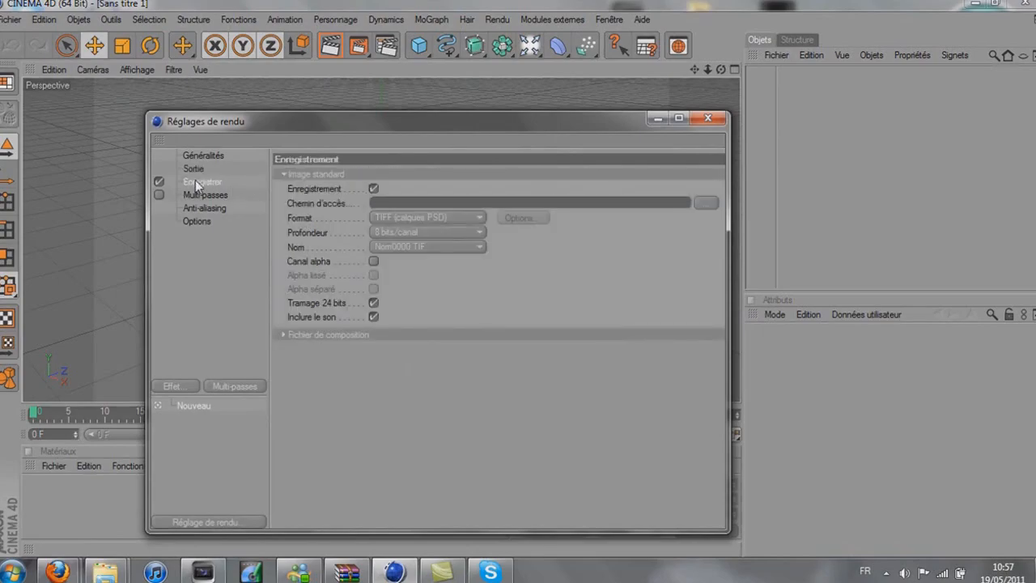
pyautogui.click(193, 168)
pyautogui.click(707, 118)
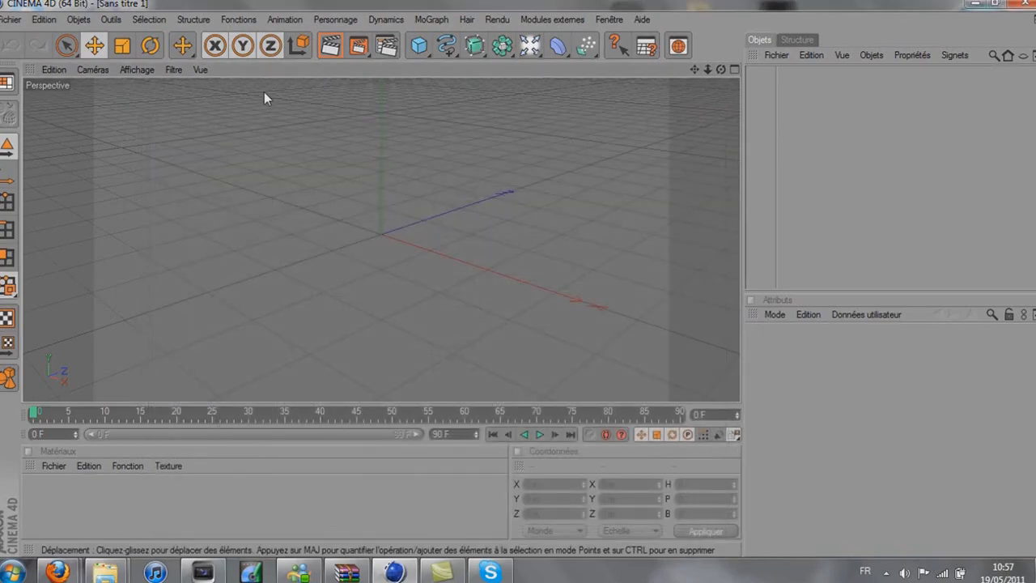
# Add a MoGraph text object to the scene and set its text to "HeeroiiK"
pyautogui.scroll(-3, 373, 216)
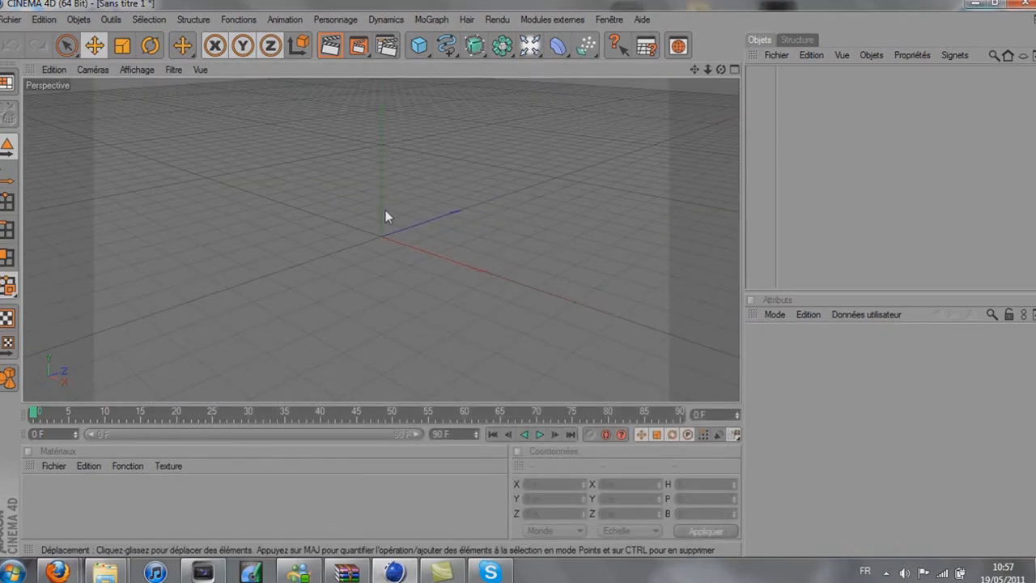
pyautogui.click(439, 20)
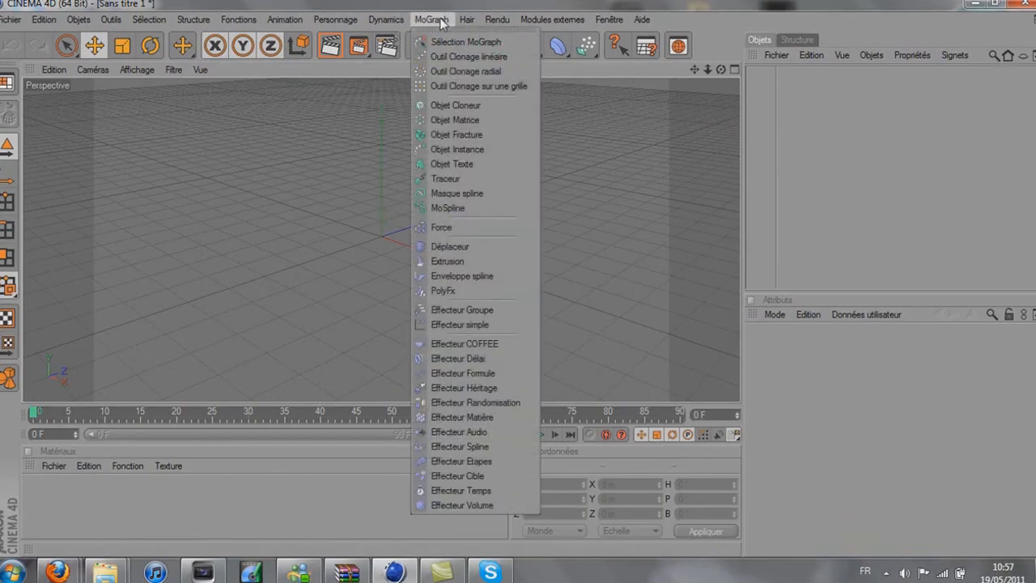
pyautogui.click(454, 165)
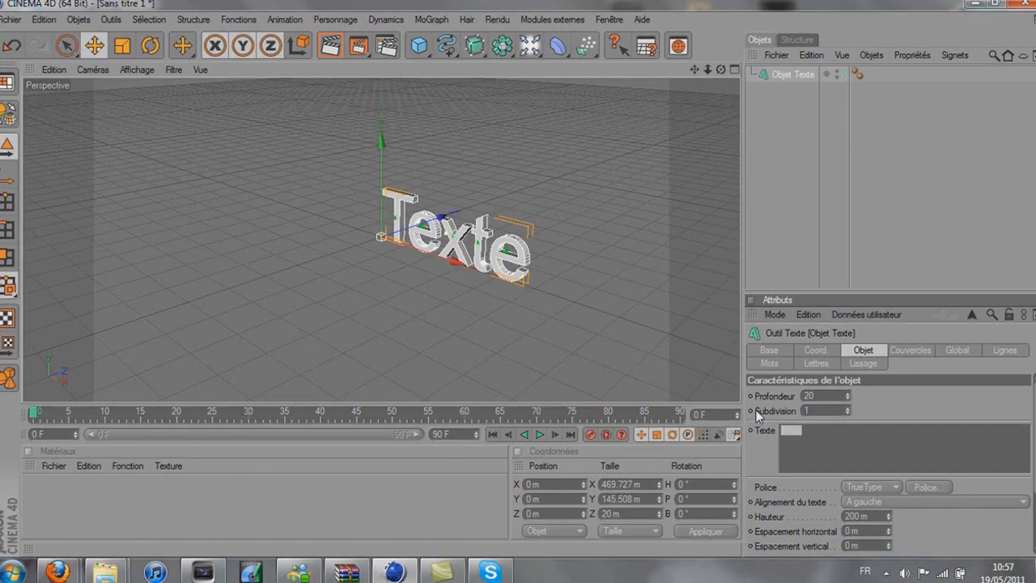
pyautogui.write('HeeroiiK')
# Change the text object's font to Slant and apply it
pyautogui.click(935, 489)
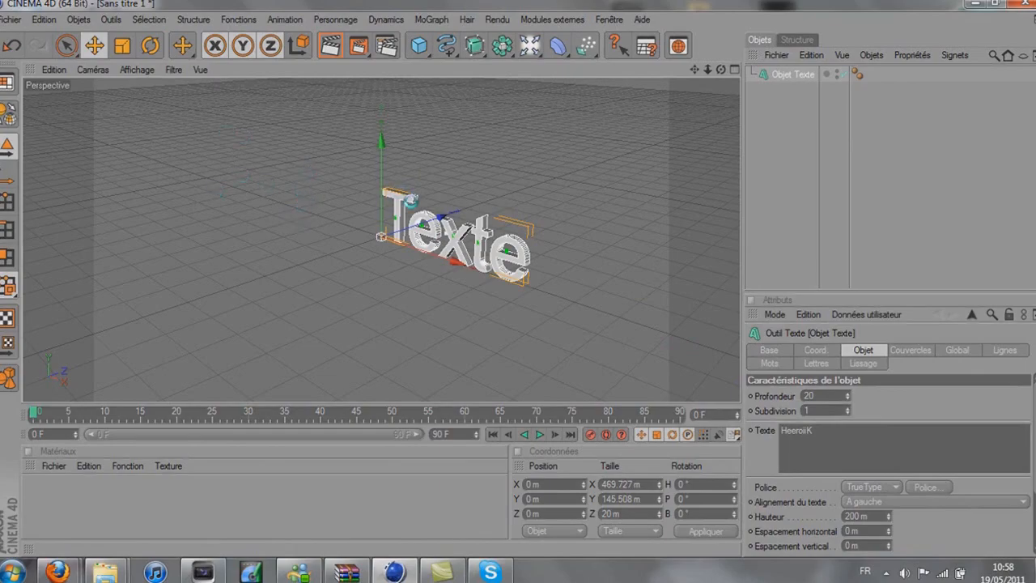
pyautogui.scroll(-8, 105, 192)
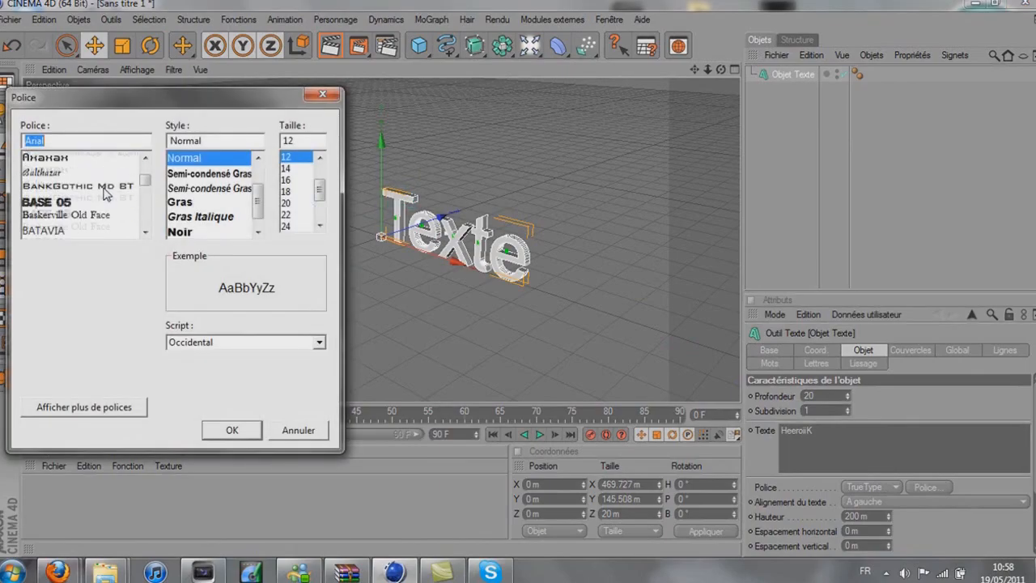
pyautogui.moveTo(144, 186); pyautogui.dragTo(144, 216)
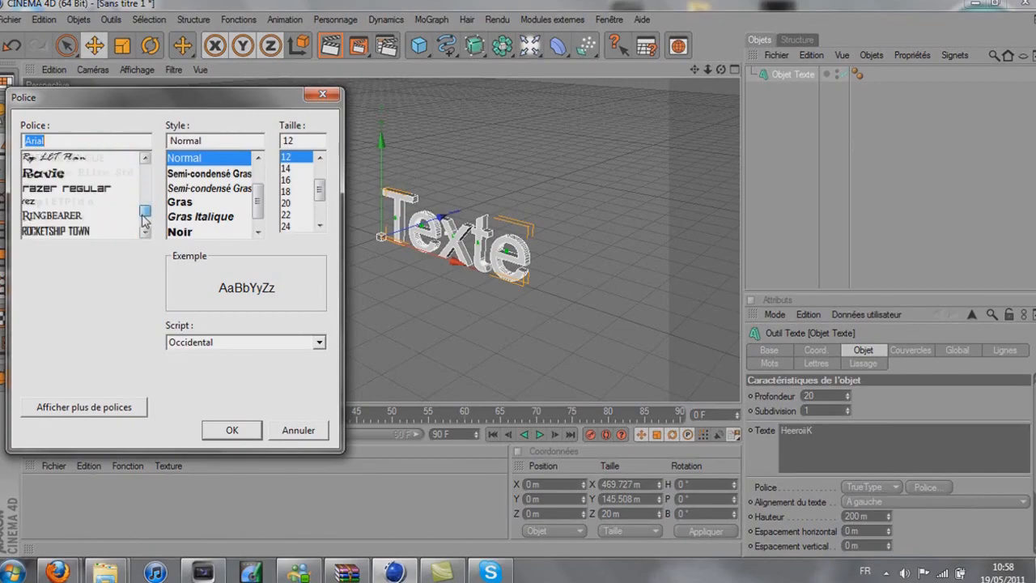
pyautogui.scroll(2, 74, 184)
pyautogui.scroll(2, 76, 189)
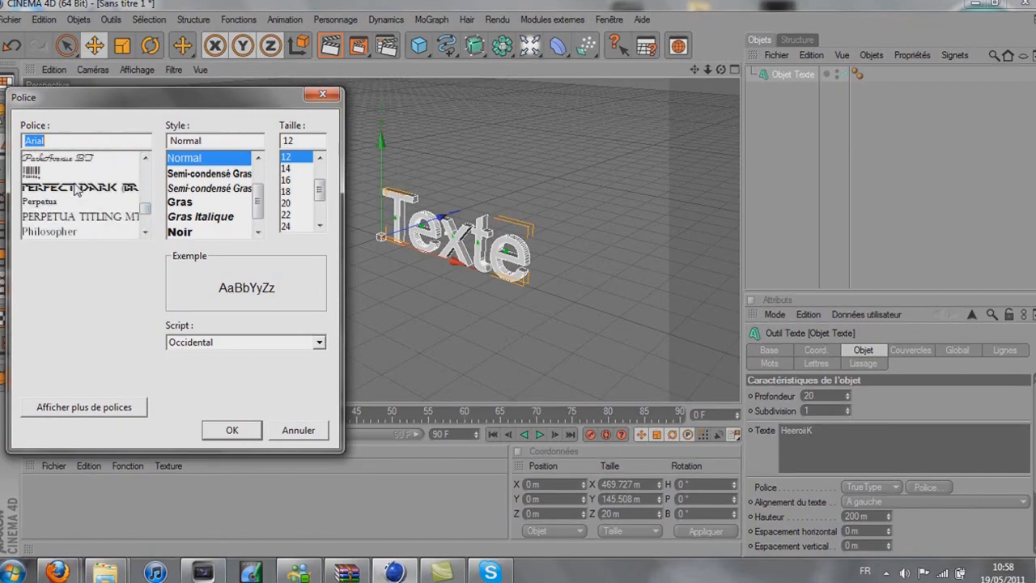
pyautogui.scroll(2, 74, 191)
pyautogui.scroll(-6, 76, 194)
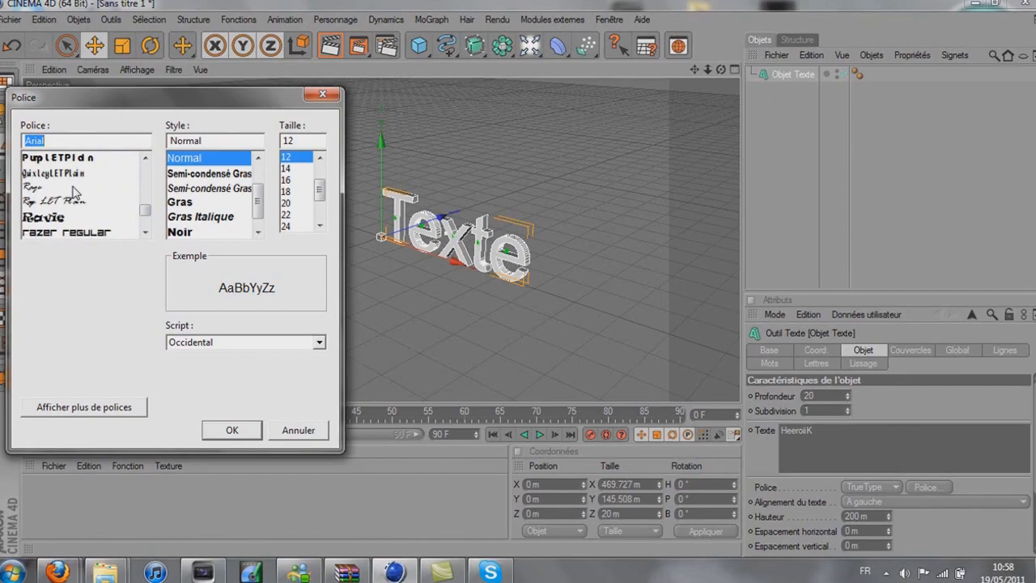
pyautogui.scroll(-5, 75, 194)
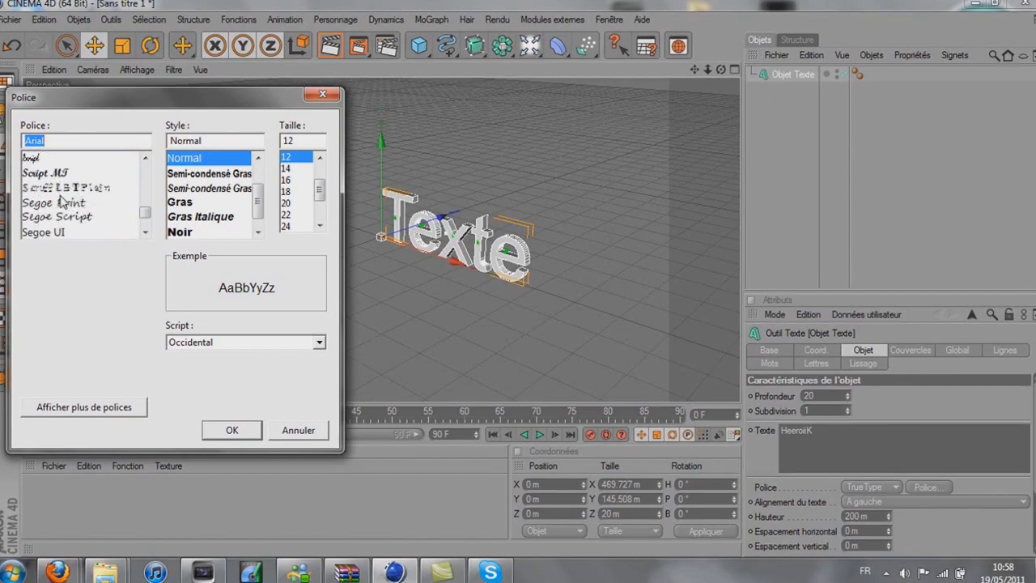
pyautogui.scroll(3, 63, 202)
pyautogui.scroll(-4, 64, 203)
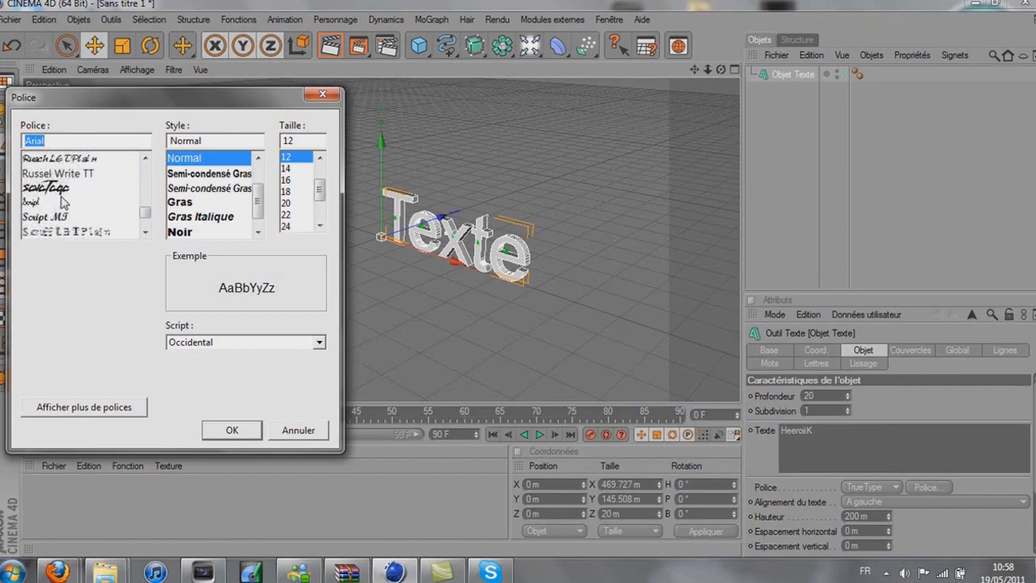
pyautogui.scroll(2, 64, 203)
pyautogui.scroll(-4, 64, 204)
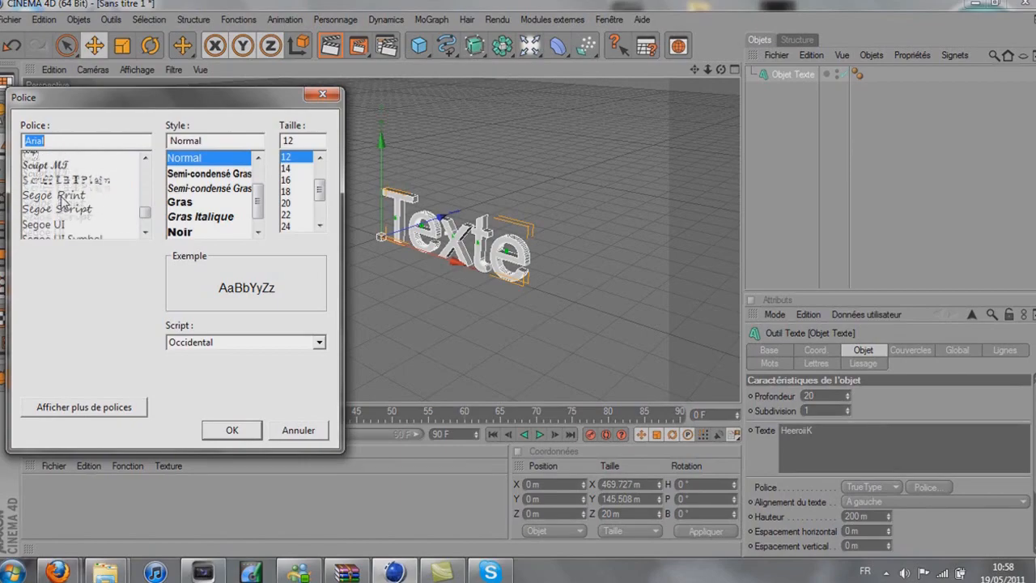
pyautogui.scroll(-1, 62, 202)
pyautogui.click(40, 188)
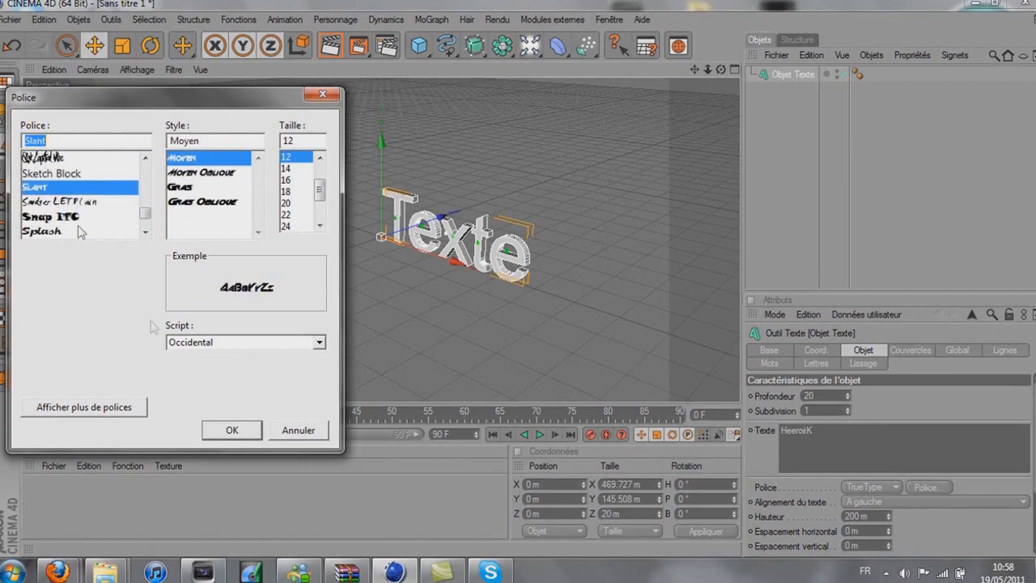
pyautogui.click(232, 429)
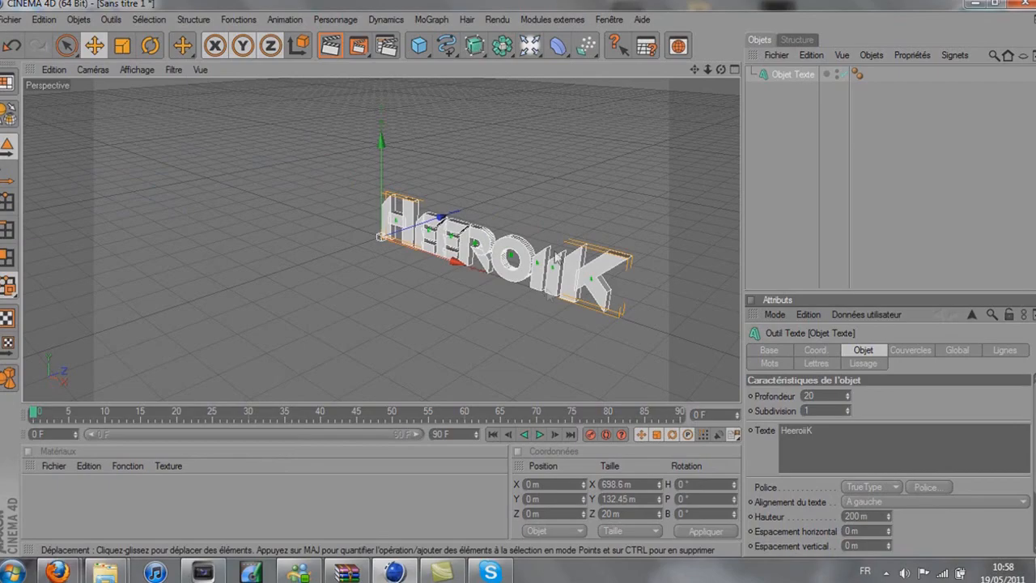
# Set the extrusion depth (Profondeur) of the HeeroiiK text to 66
pyautogui.keyDown('alt'); pyautogui.moveTo(487, 241); pyautogui.dragTo(603, 182); pyautogui.keyUp('alt')
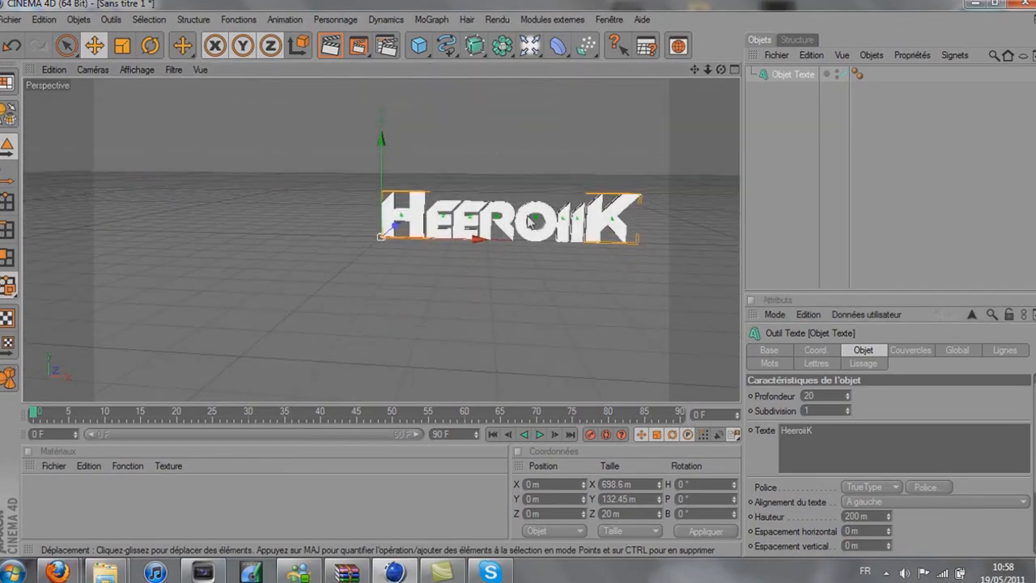
pyautogui.keyDown('alt'); pyautogui.moveTo(533, 214); pyautogui.dragTo(390, 251, button='middle'); pyautogui.keyUp('alt')
pyautogui.scroll(5, 515, 258)
pyautogui.keyDown('alt'); pyautogui.moveTo(513, 279); pyautogui.dragTo(480, 288); pyautogui.keyUp('alt')
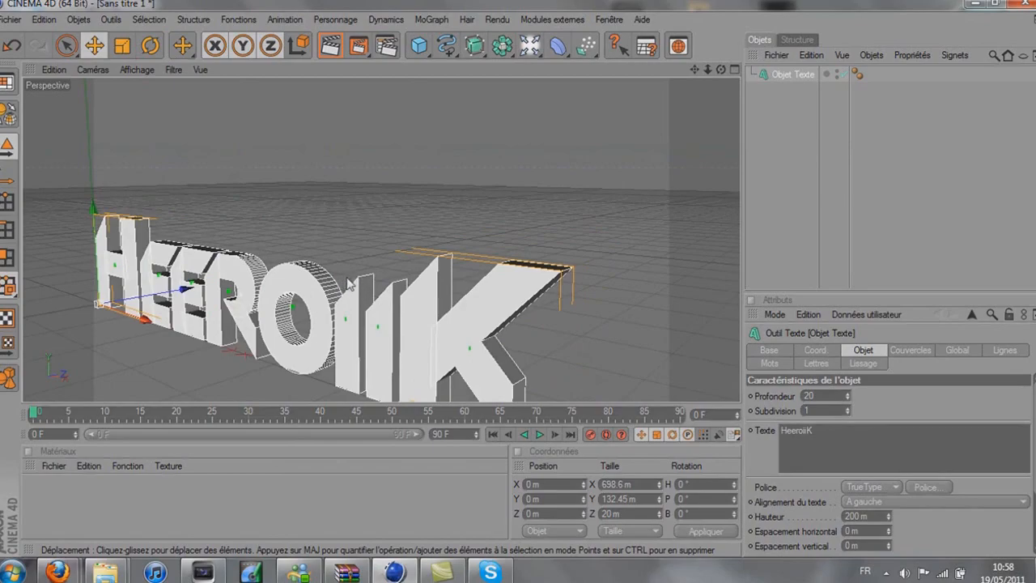
pyautogui.moveTo(848, 406); pyautogui.dragTo(848, 381)
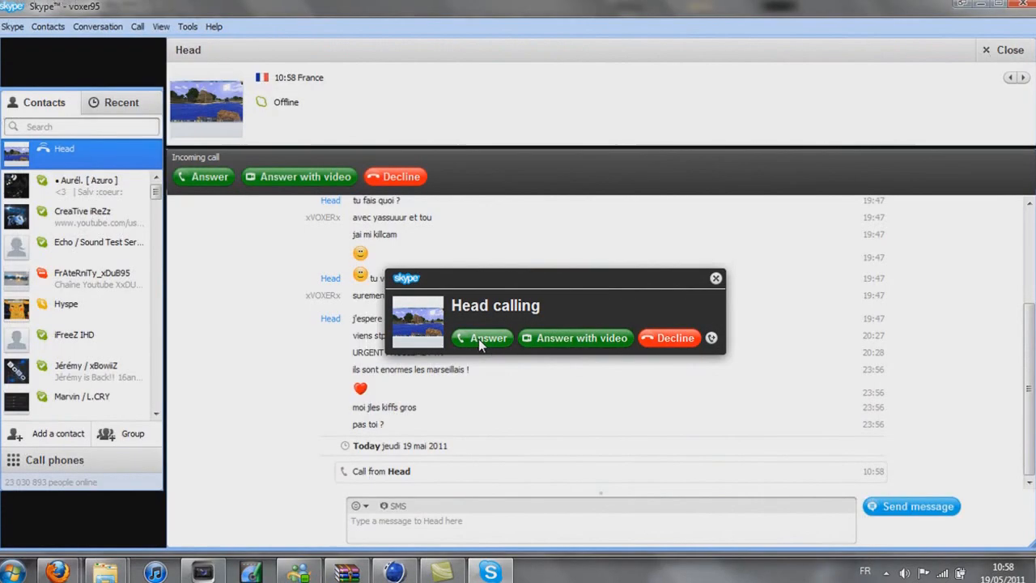
pyautogui.click(482, 338)
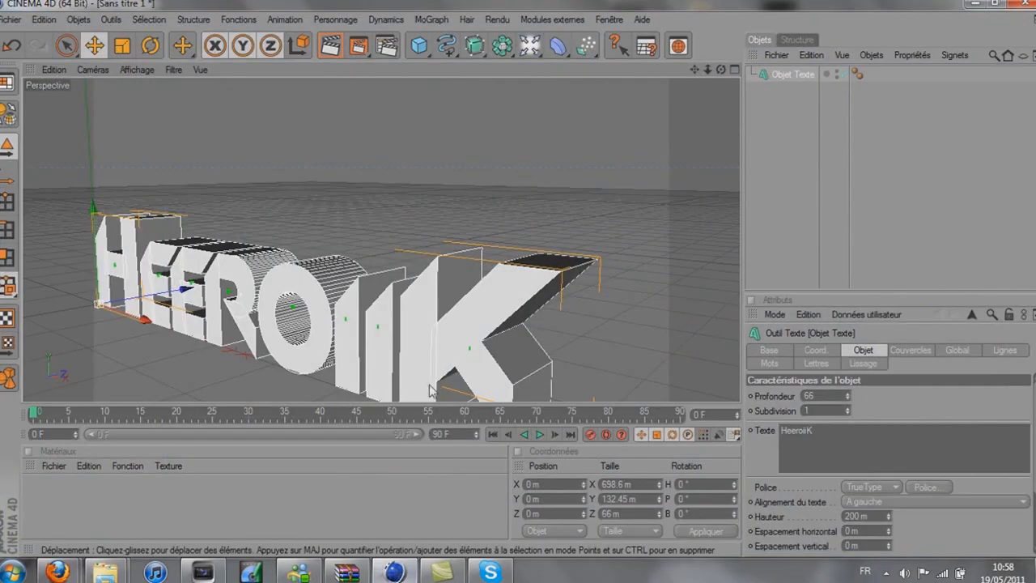
# Duplicate the HeeroiiK text object in place
pyautogui.keyDown('alt'); pyautogui.moveTo(505, 228); pyautogui.dragTo(568, 250); pyautogui.keyUp('alt')
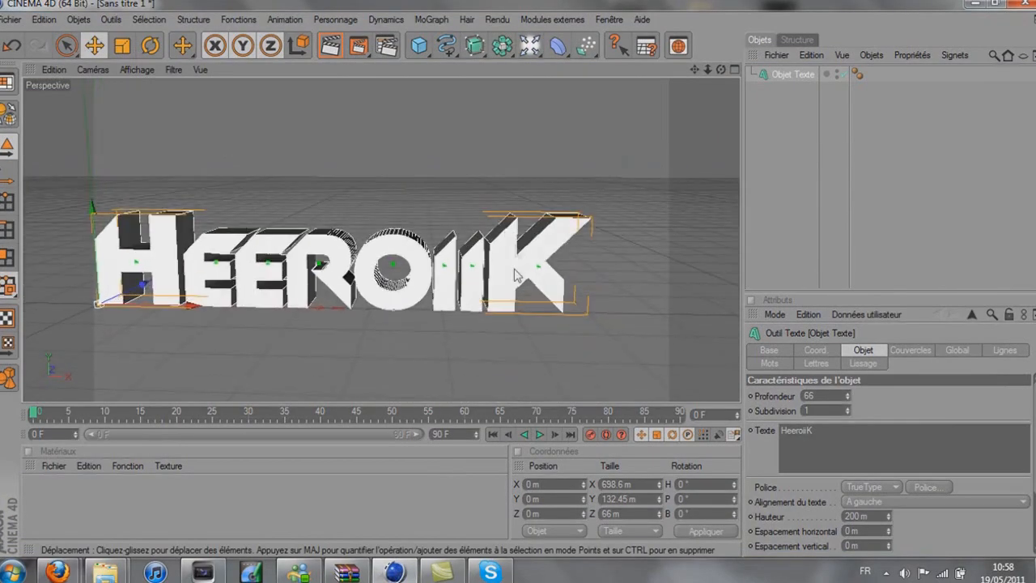
pyautogui.keyDown('alt'); pyautogui.moveTo(513, 269); pyautogui.dragTo(578, 269, button='middle'); pyautogui.keyUp('alt')
pyautogui.keyDown('alt'); pyautogui.moveTo(513, 275); pyautogui.dragTo(582, 284); pyautogui.keyUp('alt')
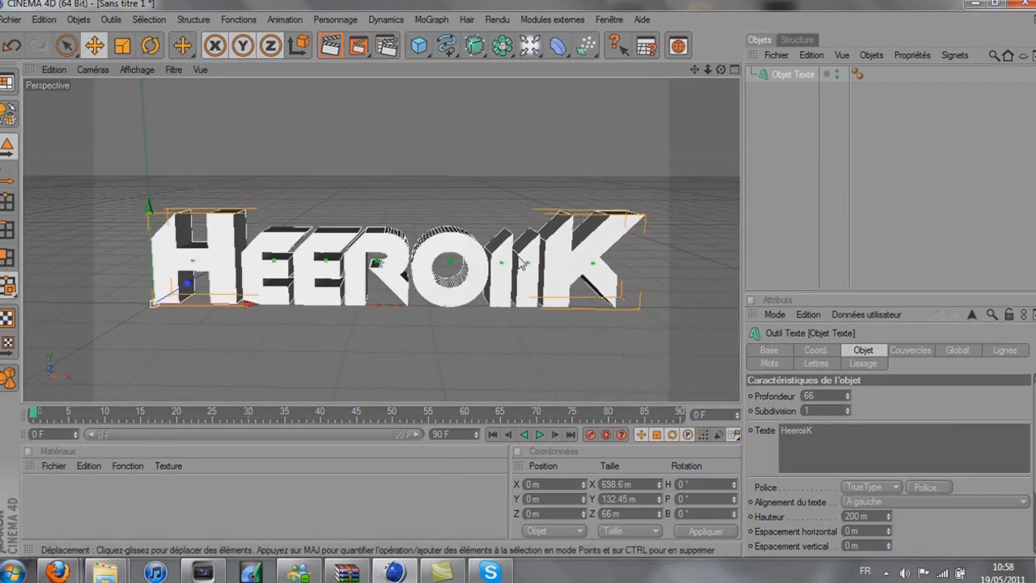
pyautogui.hotkey('ctrl', 'v')
# Set the extrusion depth of the original text object (Objet Texte) to 50, leaving its copy alone
pyautogui.click(806, 93)
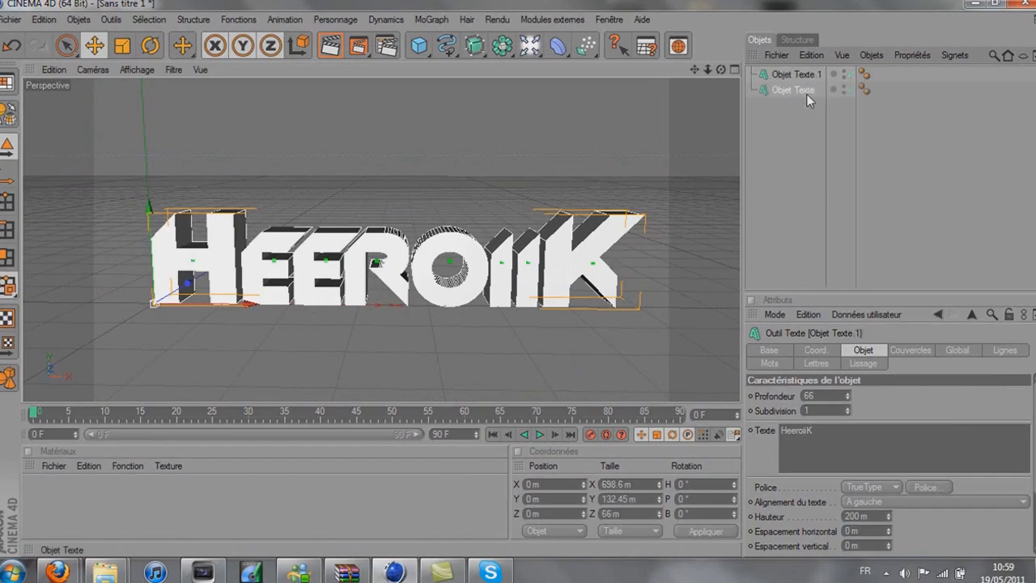
pyautogui.keyDown('alt'); pyautogui.moveTo(661, 314); pyautogui.dragTo(542, 283); pyautogui.keyUp('alt')
pyautogui.keyDown('alt'); pyautogui.moveTo(293, 284); pyautogui.dragTo(570, 301); pyautogui.keyUp('alt')
pyautogui.keyDown('alt'); pyautogui.moveTo(571, 301); pyautogui.dragTo(531, 298, button='middle'); pyautogui.keyUp('alt')
pyautogui.moveTo(531, 298)
pyautogui.keyDown('alt'); pyautogui.mouseDown()
pyautogui.moveTo(547, 286)
pyautogui.moveTo(529, 300)
pyautogui.mouseUp(); pyautogui.keyUp('alt')
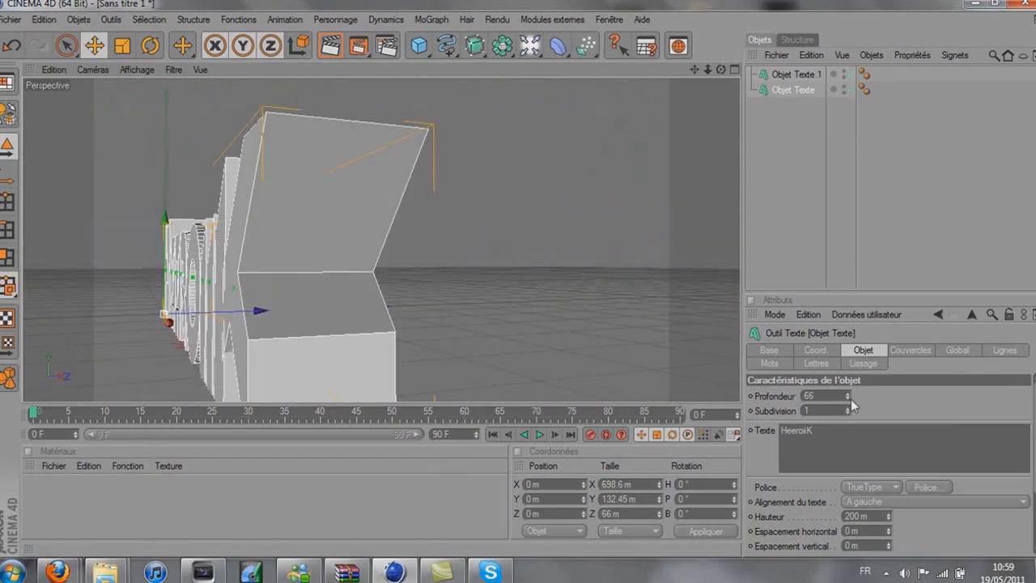
pyautogui.click(809, 74)
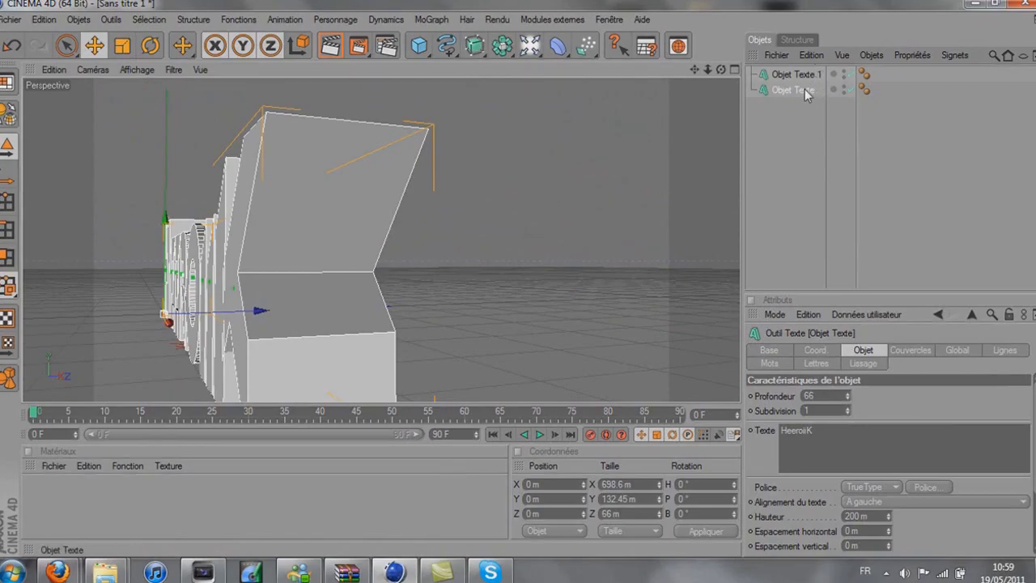
pyautogui.moveTo(849, 400); pyautogui.dragTo(849, 413)
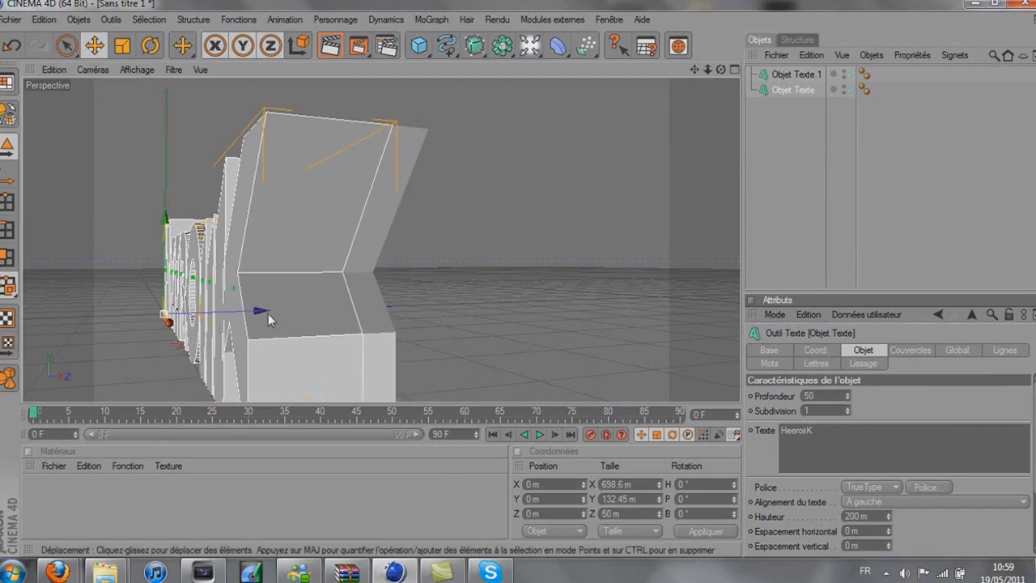
# Shift the original text object to about 7.24 m in Z and set both its start and end caps to Couvercle et biseau
pyautogui.moveTo(256, 312); pyautogui.dragTo(265, 312)
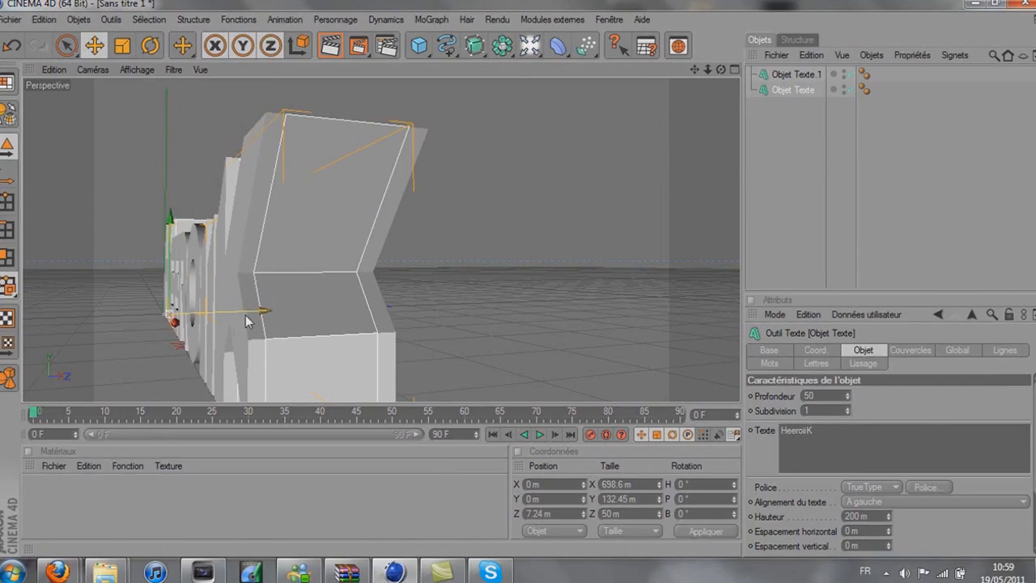
pyautogui.keyDown('alt'); pyautogui.moveTo(541, 290); pyautogui.dragTo(672, 319); pyautogui.keyUp('alt')
pyautogui.click(906, 350)
pyautogui.click(933, 396)
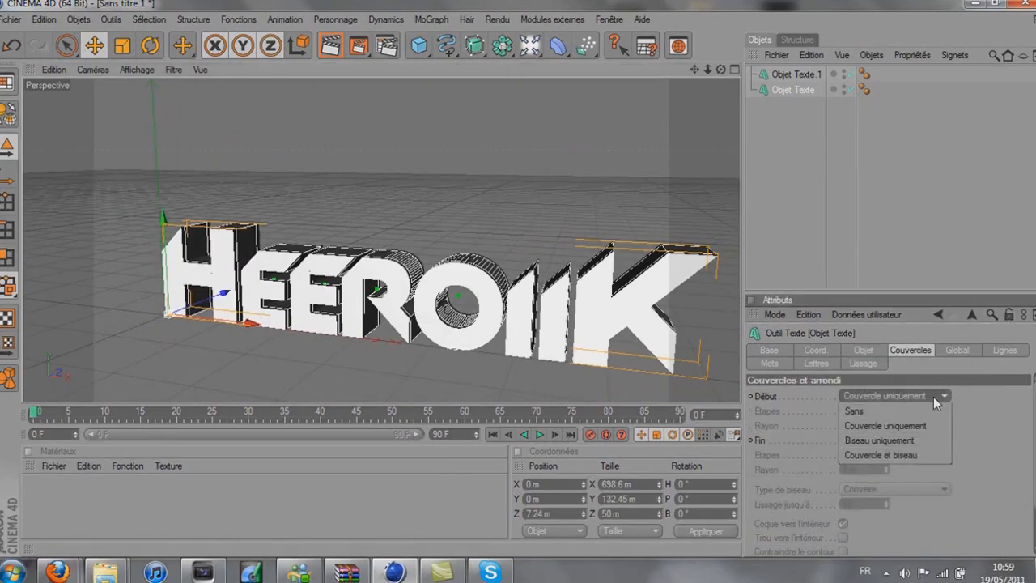
pyautogui.click(890, 456)
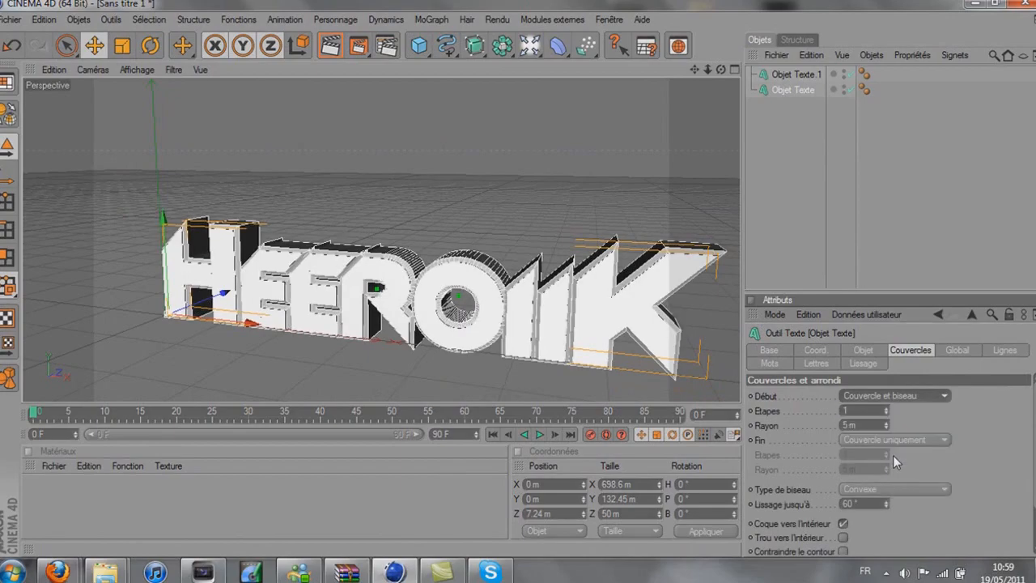
pyautogui.click(943, 395)
pyautogui.click(943, 453)
pyautogui.click(943, 439)
pyautogui.click(904, 498)
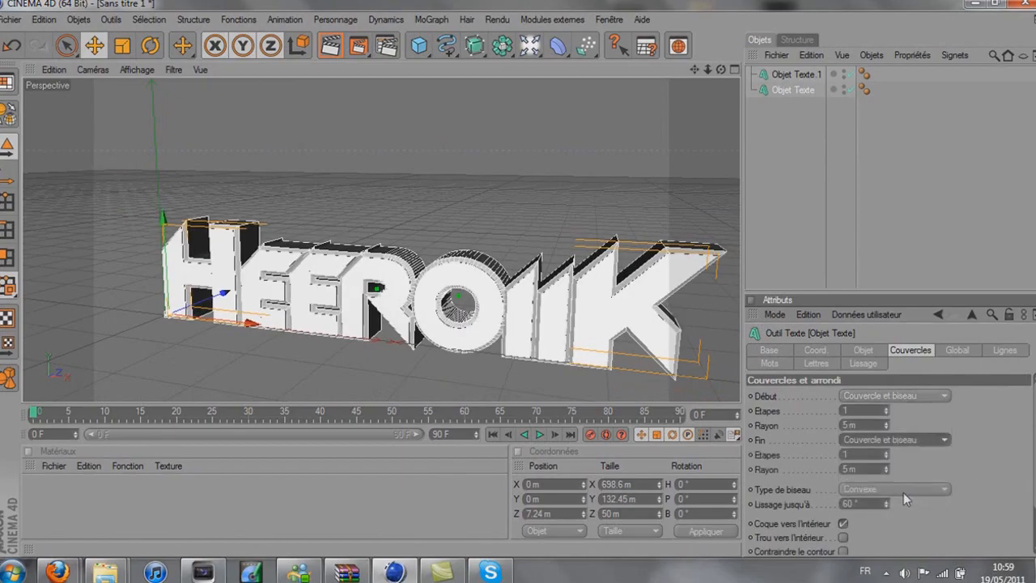
# Frame the whole text from the front and render a preview of the perspective view
pyautogui.keyDown('alt'); pyautogui.moveTo(526, 312); pyautogui.dragTo(537, 264); pyautogui.keyUp('alt')
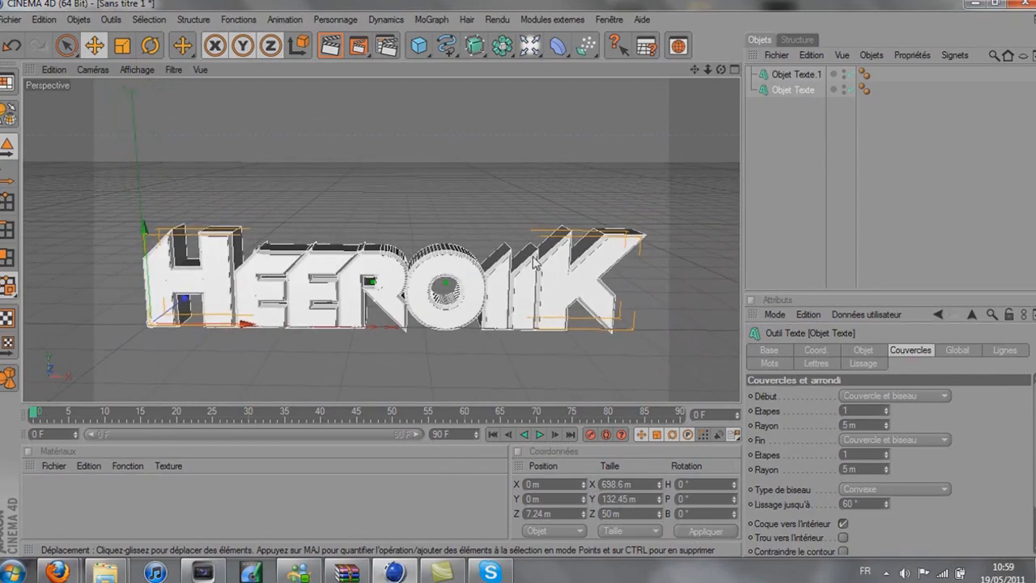
pyautogui.keyDown('alt'); pyautogui.moveTo(636, 263); pyautogui.dragTo(646, 208, button='middle'); pyautogui.keyUp('alt')
pyautogui.click(334, 50)
pyautogui.keyDown('alt'); pyautogui.moveTo(497, 165); pyautogui.dragTo(489, 181); pyautogui.keyUp('alt')
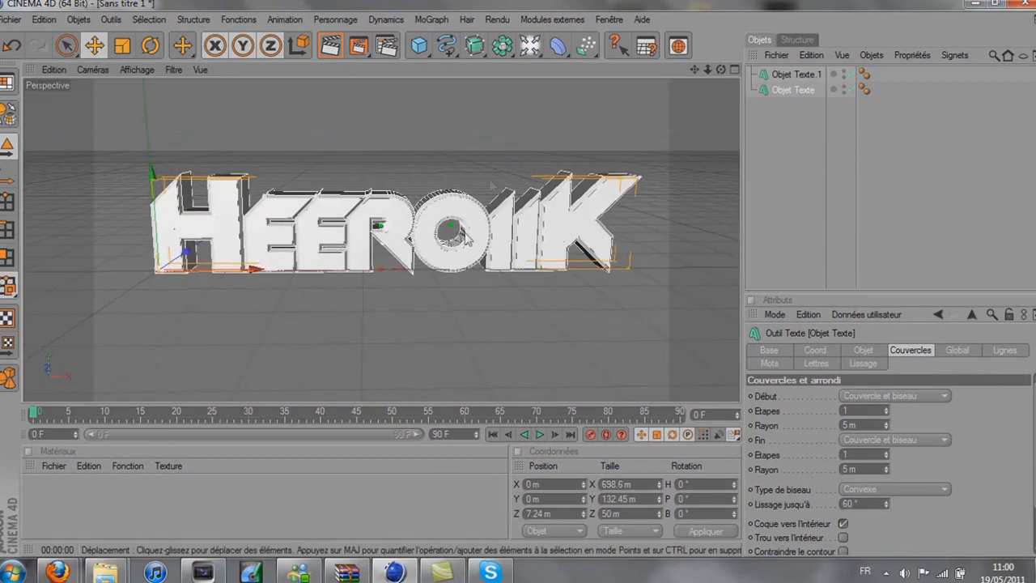
# Create a new material and set its base colour to a deep red of R 183, V 0, B 3
pyautogui.doubleClick(69, 494)
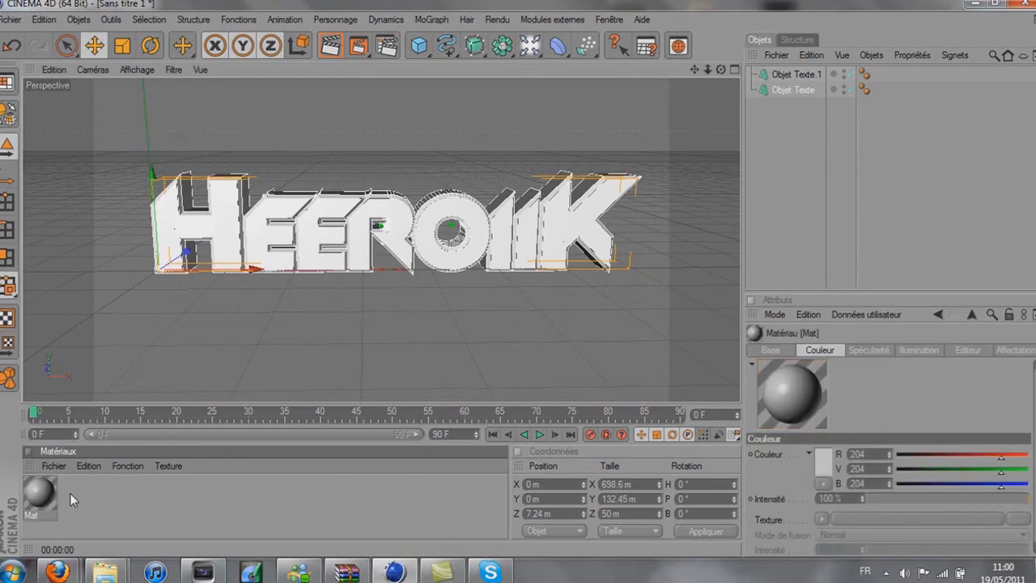
pyautogui.doubleClick(40, 492)
pyautogui.click(275, 242)
pyautogui.click(397, 163)
pyautogui.moveTo(361, 152); pyautogui.dragTo(364, 150)
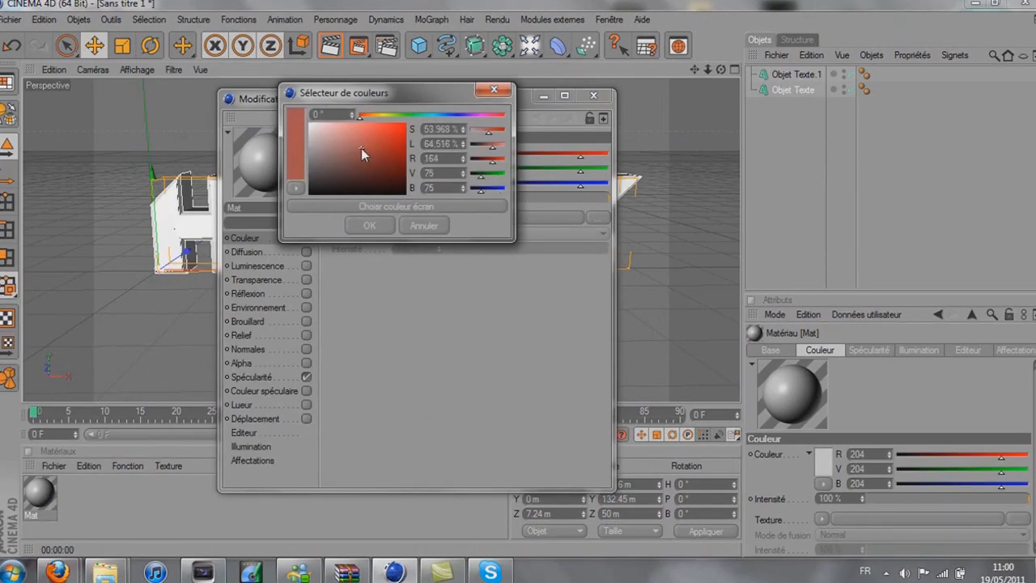
pyautogui.click(436, 116)
pyautogui.moveTo(436, 116); pyautogui.dragTo(503, 115)
pyautogui.moveTo(340, 131)
pyautogui.mouseDown()
pyautogui.moveTo(436, 116)
pyautogui.moveTo(458, 144)
pyautogui.mouseUp()
pyautogui.click(369, 225)
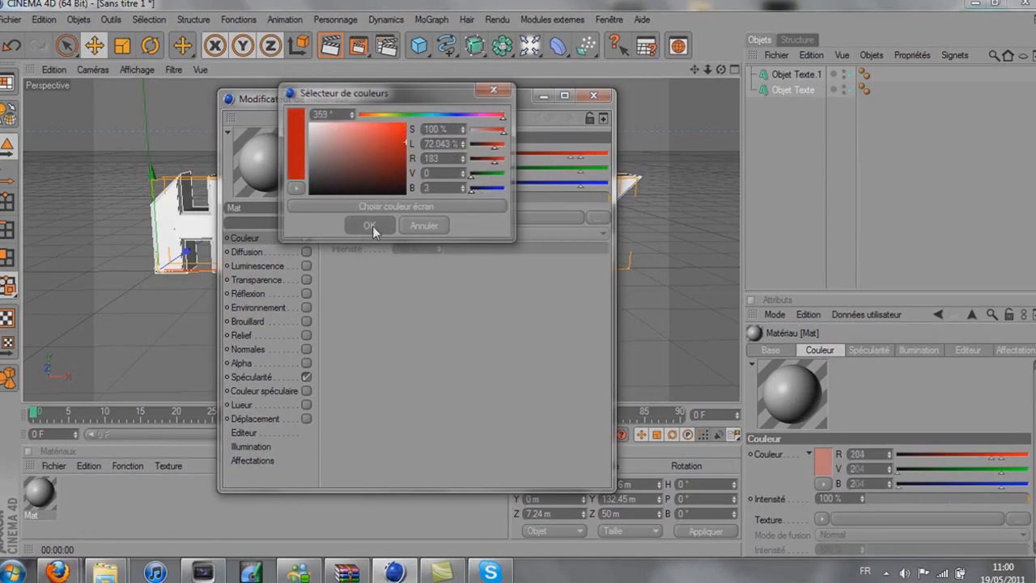
# Enable the material's reflection channel with a red colour of R 213, V 0, B 0 and 84% intensity
pyautogui.click(267, 293)
pyautogui.click(307, 294)
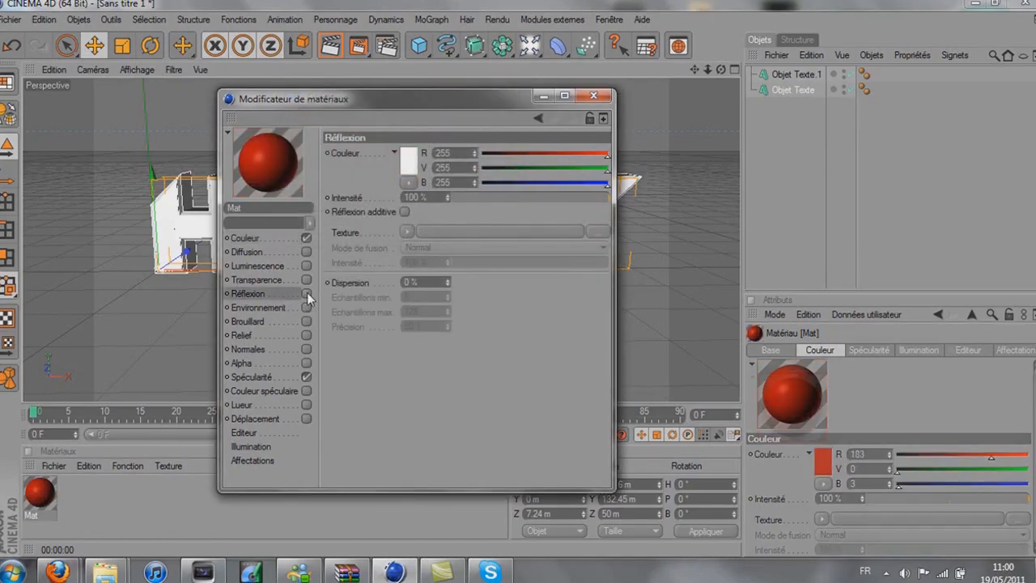
pyautogui.click(408, 160)
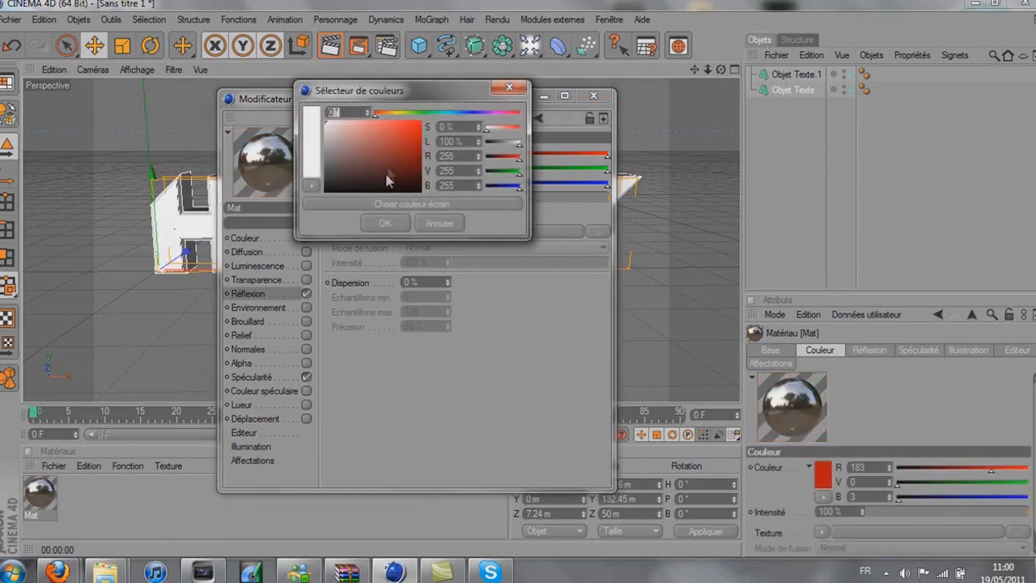
pyautogui.click(385, 224)
pyautogui.click(585, 198)
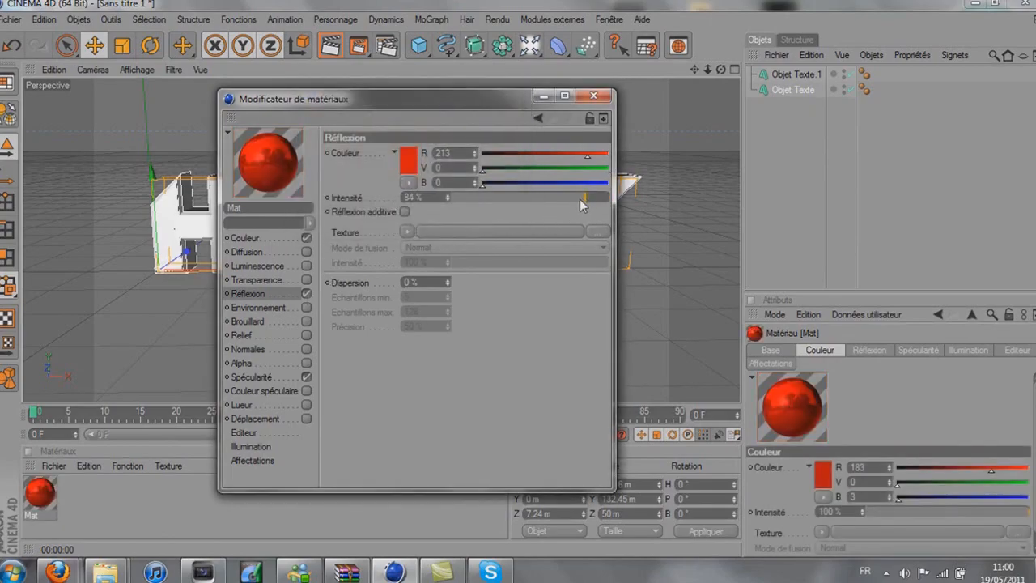
pyautogui.click(593, 95)
# Apply the red material to the original bevelled text object and render a preview of the view
pyautogui.moveTo(46, 497); pyautogui.dragTo(799, 88)
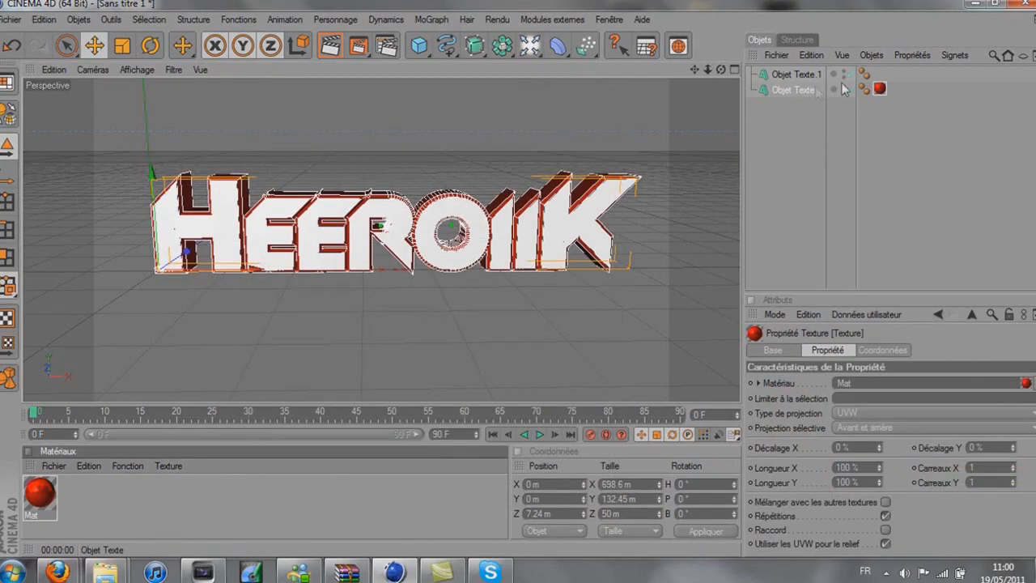
pyautogui.moveTo(880, 90)
pyautogui.mouseDown()
pyautogui.moveTo(882, 78)
pyautogui.moveTo(879, 101)
pyautogui.moveTo(880, 90)
pyautogui.mouseUp()
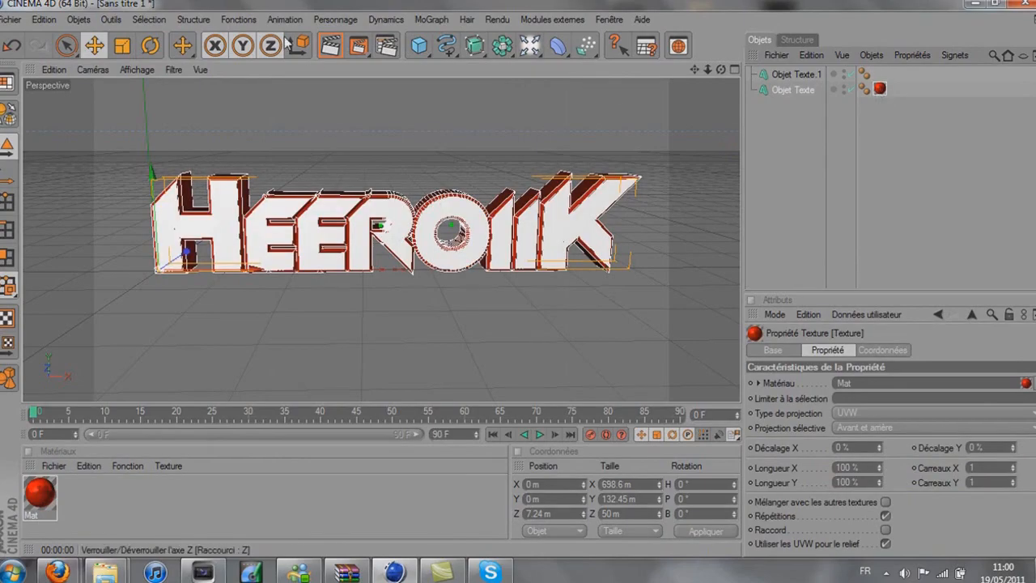
pyautogui.click(330, 46)
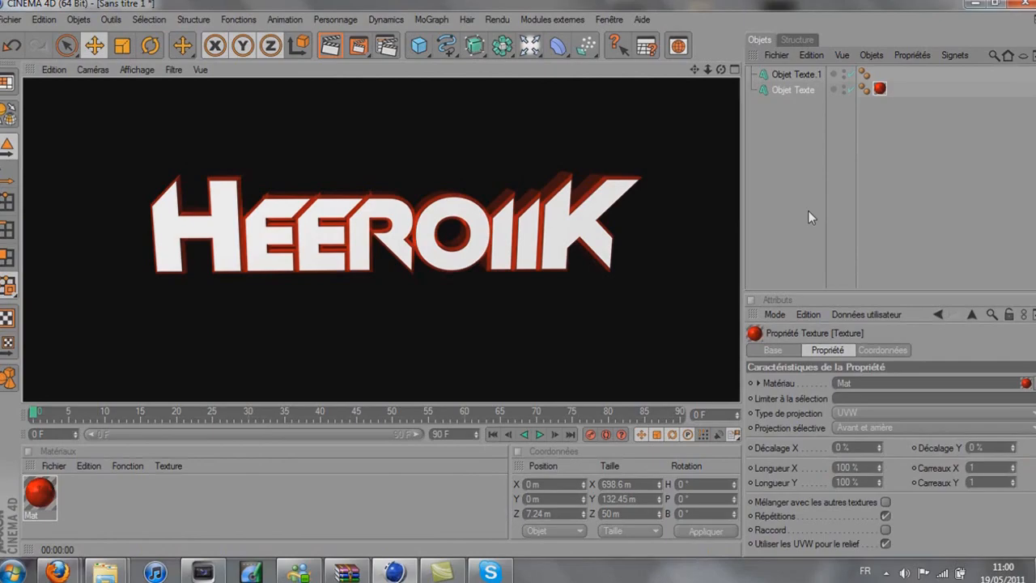
pyautogui.click(880, 89)
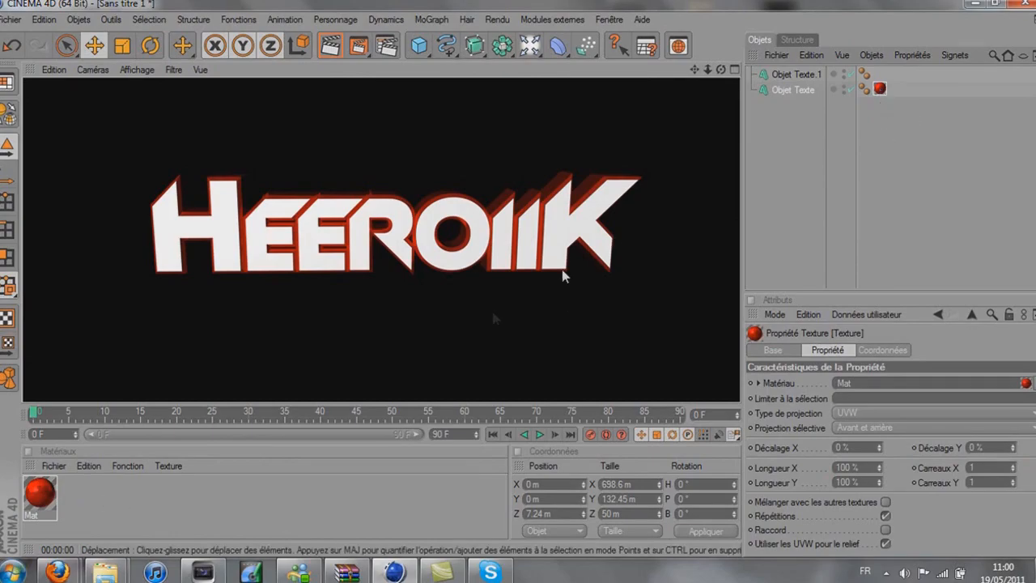
pyautogui.click(797, 91)
pyautogui.click(761, 177)
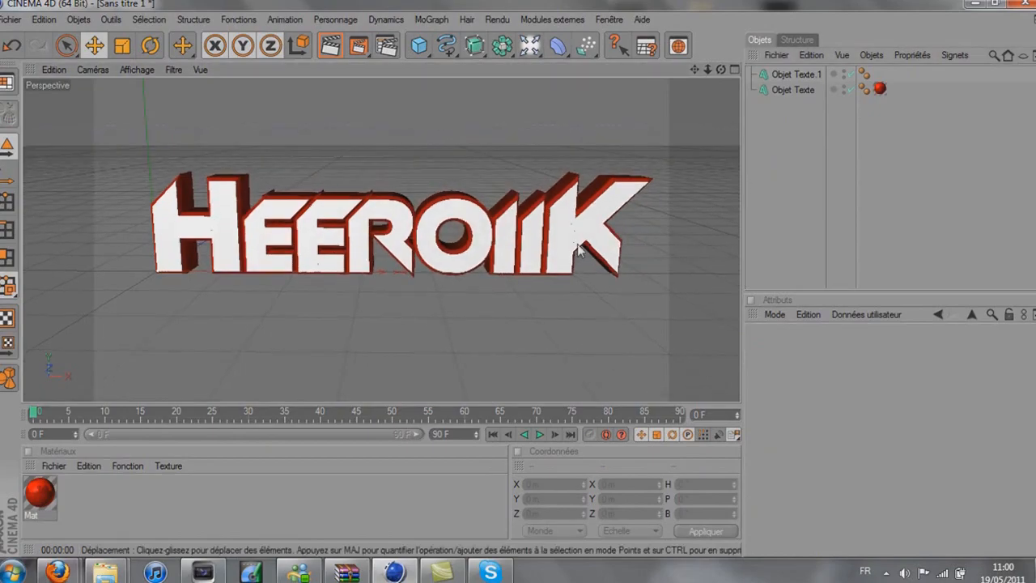
# Convert both the original text object and its copy into editable objects
pyautogui.click(795, 75)
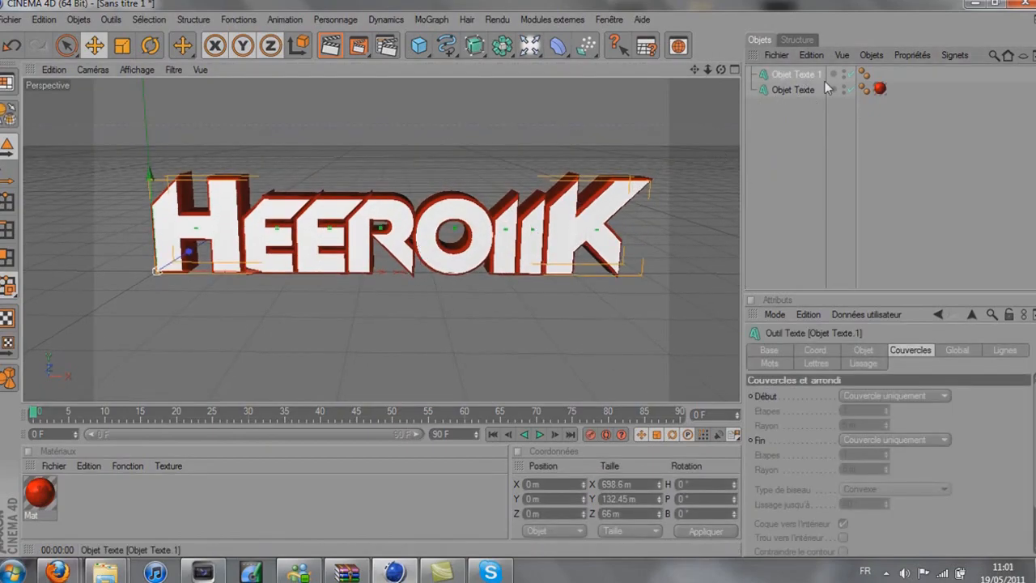
pyautogui.click(801, 89)
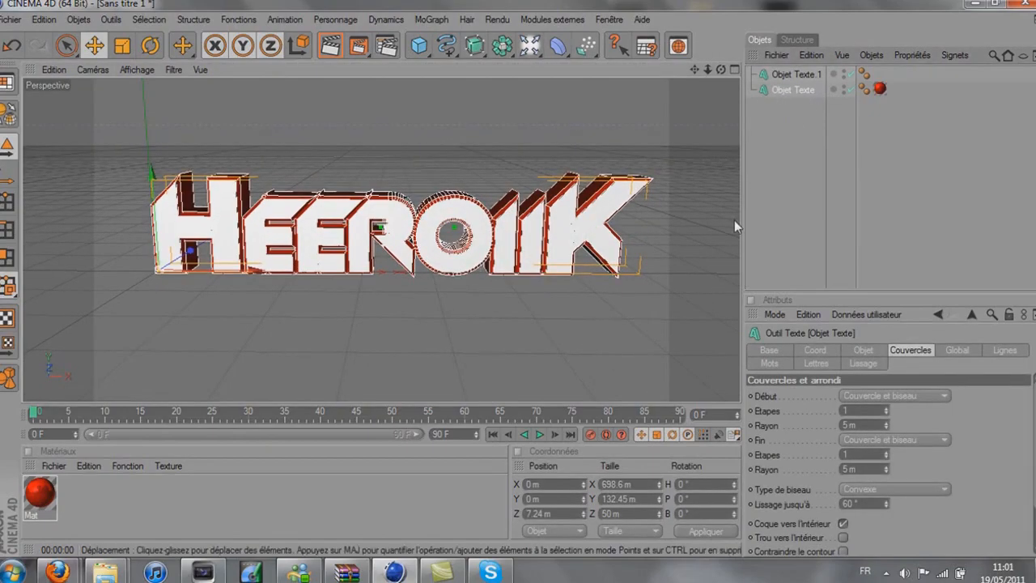
pyautogui.click(813, 74)
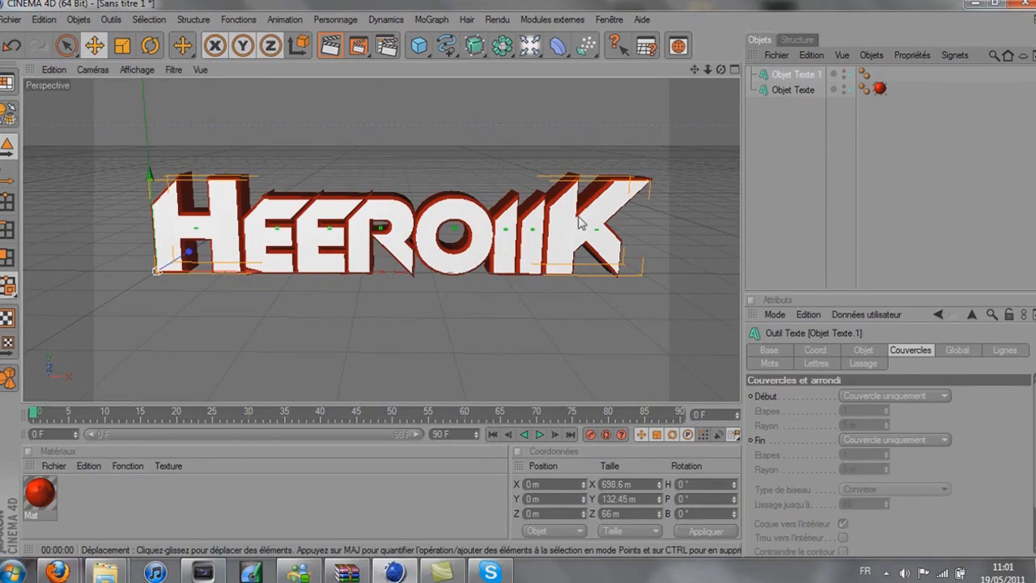
pyautogui.keyDown('ctrl'); pyautogui.click(799, 91); pyautogui.keyUp('ctrl')
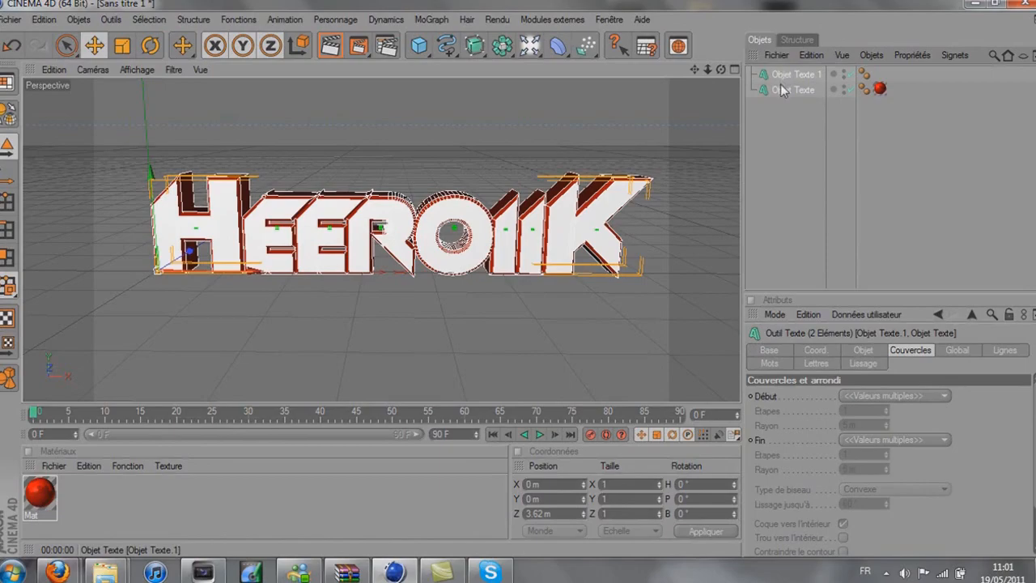
pyautogui.press('c')
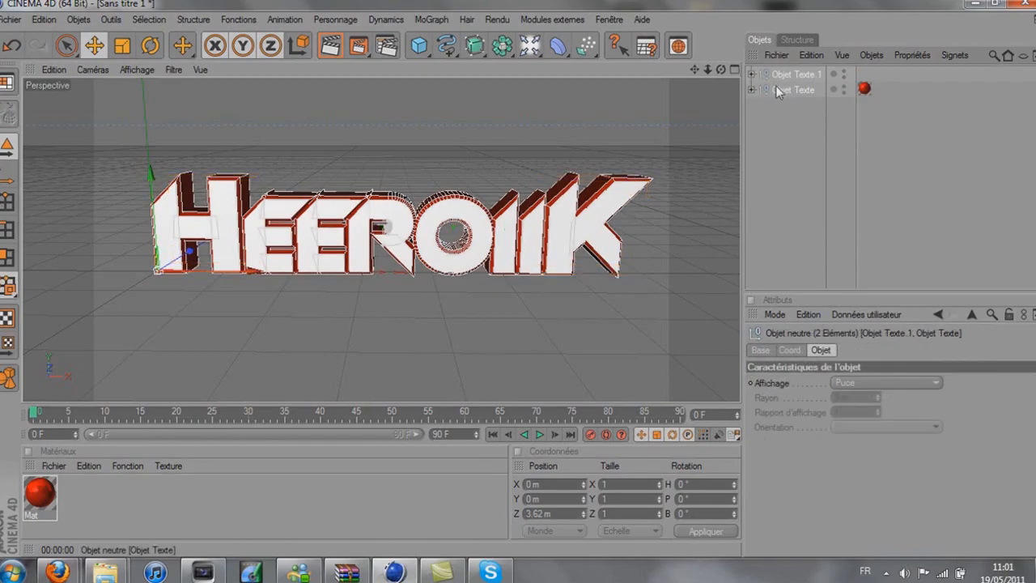
# Move the eight letter extrusions out of the Objet Texte hierarchy to the top level, beneath Objet Texte.1
pyautogui.click(779, 110)
pyautogui.click(751, 90)
pyautogui.click(759, 104)
pyautogui.click(768, 120)
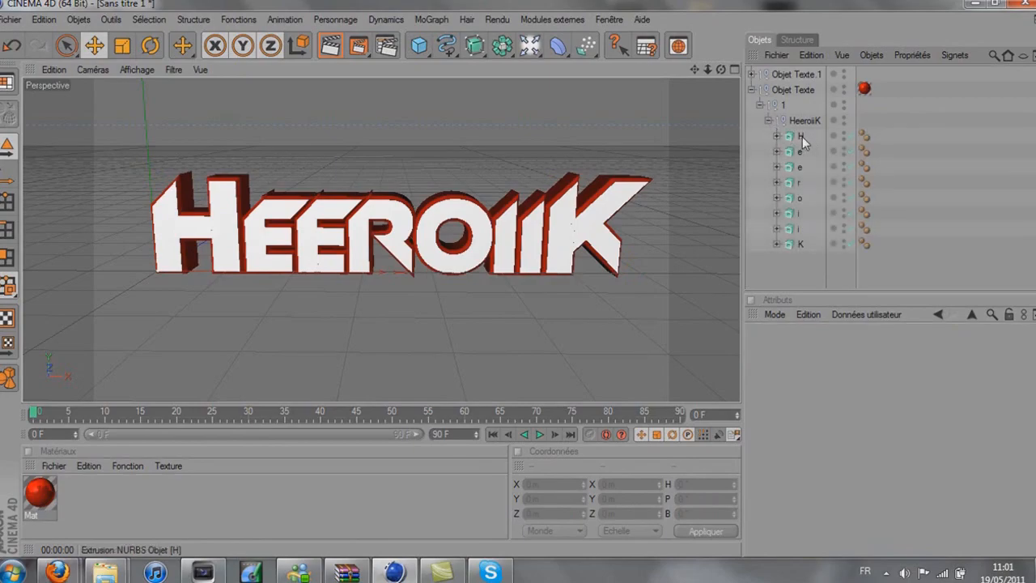
pyautogui.click(801, 138)
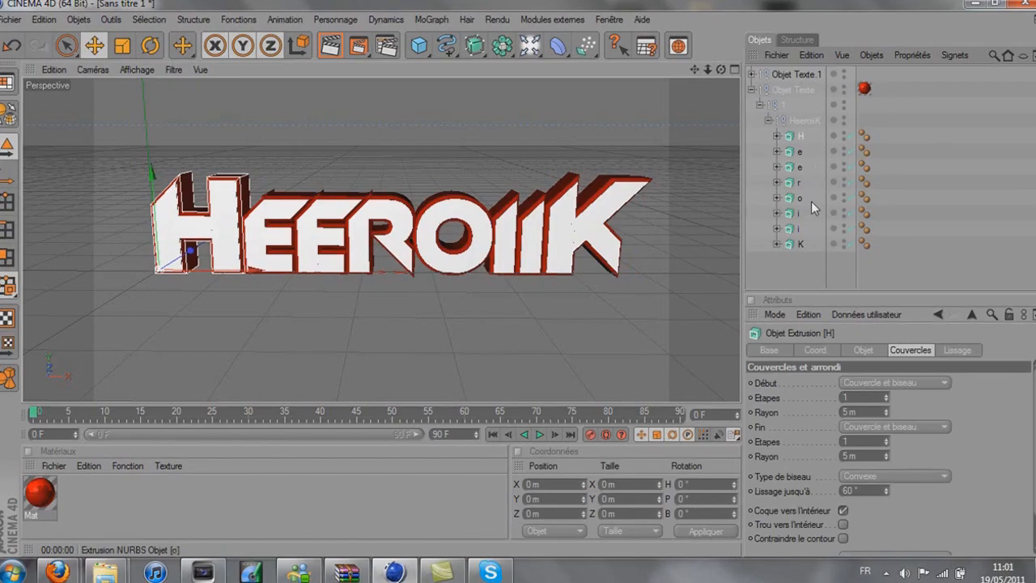
pyautogui.keyDown('shift'); pyautogui.click(801, 244); pyautogui.keyUp('shift')
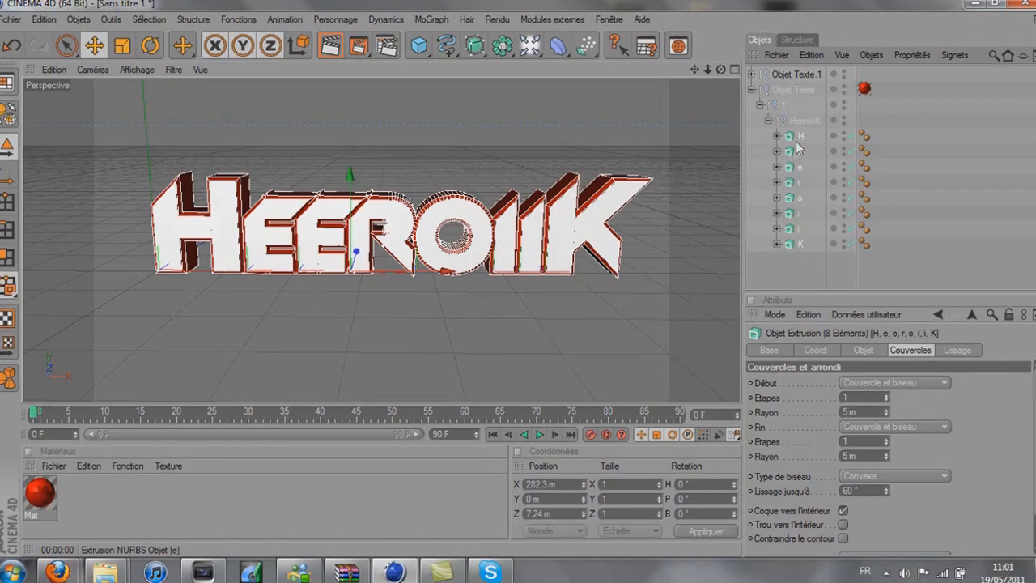
pyautogui.moveTo(802, 136); pyautogui.dragTo(800, 79)
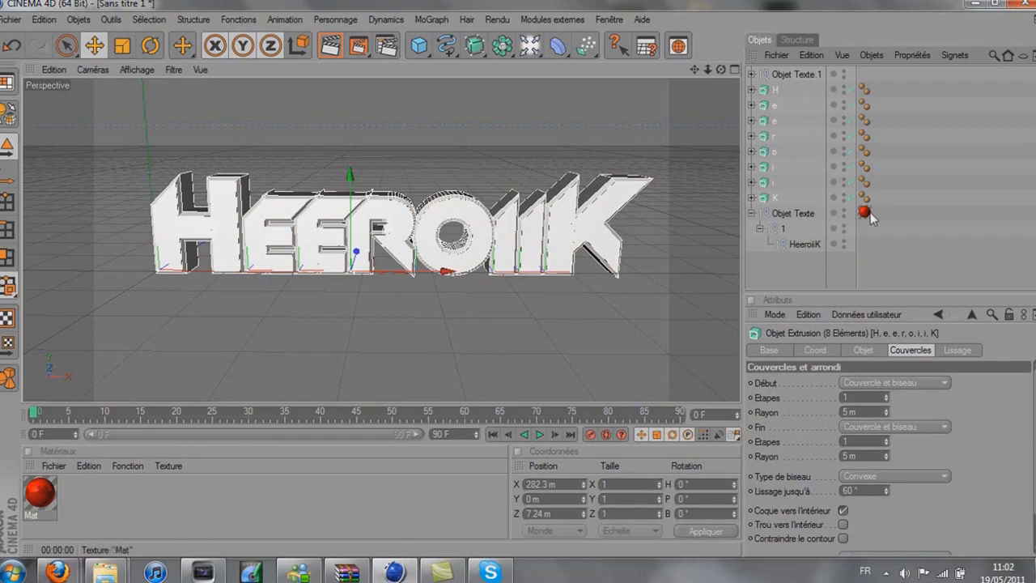
# Transfer the red material from Objet Texte to all eight extracted letters and delete the emptied Objet Texte hierarchy
pyautogui.moveTo(865, 212); pyautogui.dragTo(877, 199)
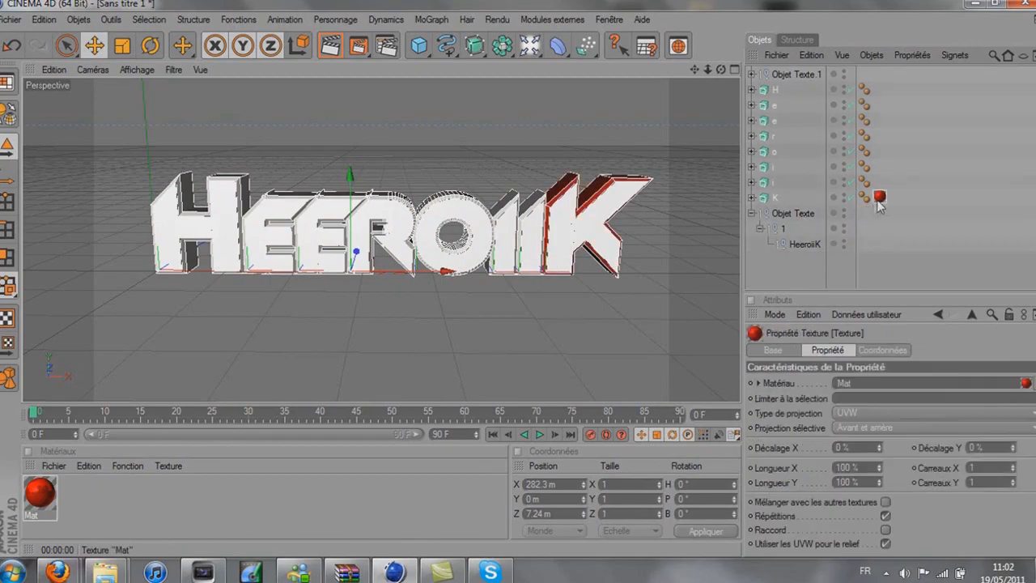
pyautogui.click(799, 214)
pyautogui.press('Delete')
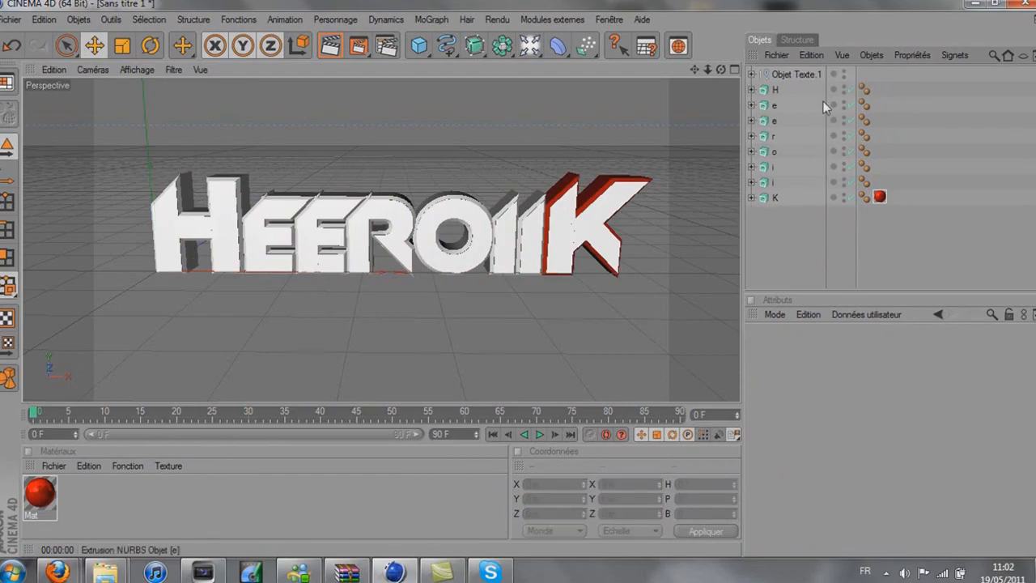
pyautogui.keyDown('ctrl'); pyautogui.moveTo(879, 198); pyautogui.dragTo(880, 89); pyautogui.keyUp('ctrl')
# Move the eight letter extrusions out of Objet Texte.1 to the top level and delete its emptied hierarchy
pyautogui.click(751, 72)
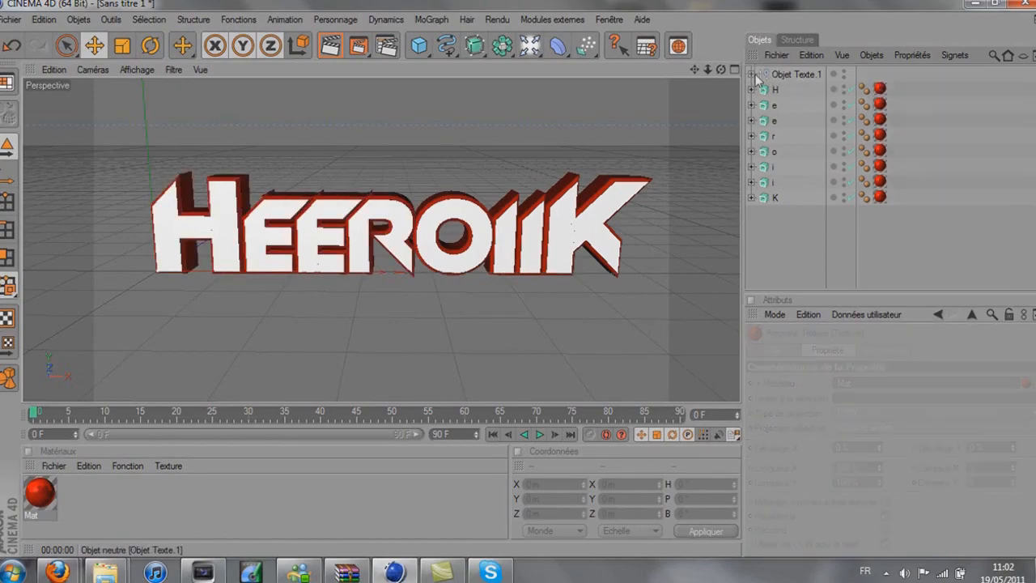
pyautogui.click(752, 74)
pyautogui.click(760, 90)
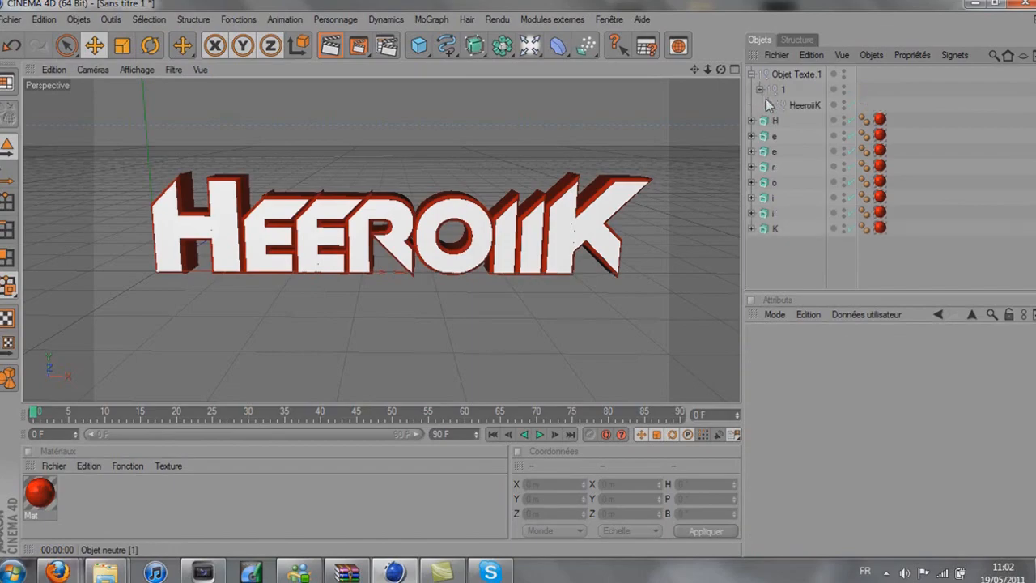
pyautogui.click(768, 105)
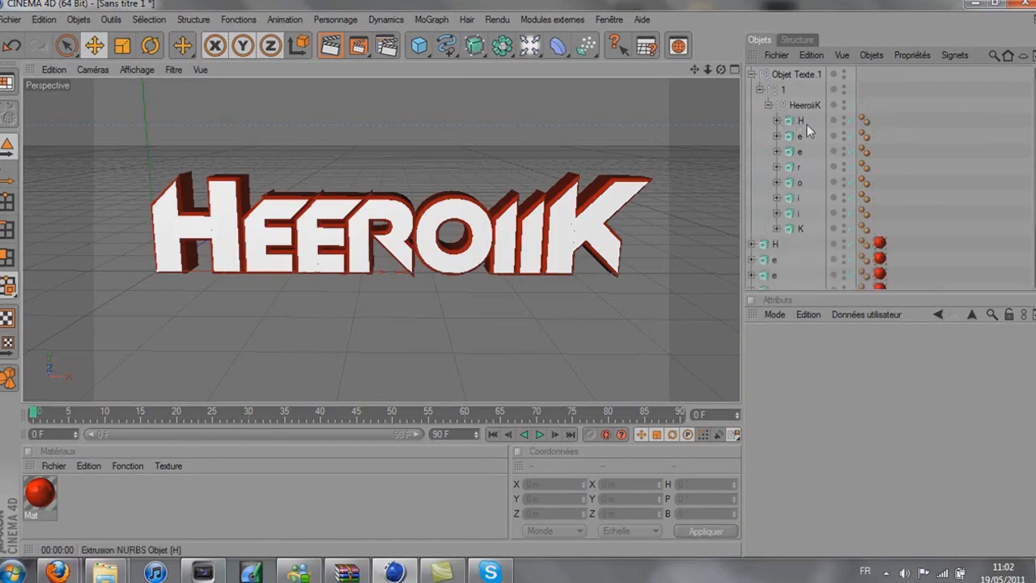
pyautogui.click(806, 124)
pyautogui.keyDown('shift'); pyautogui.click(801, 229); pyautogui.keyUp('shift')
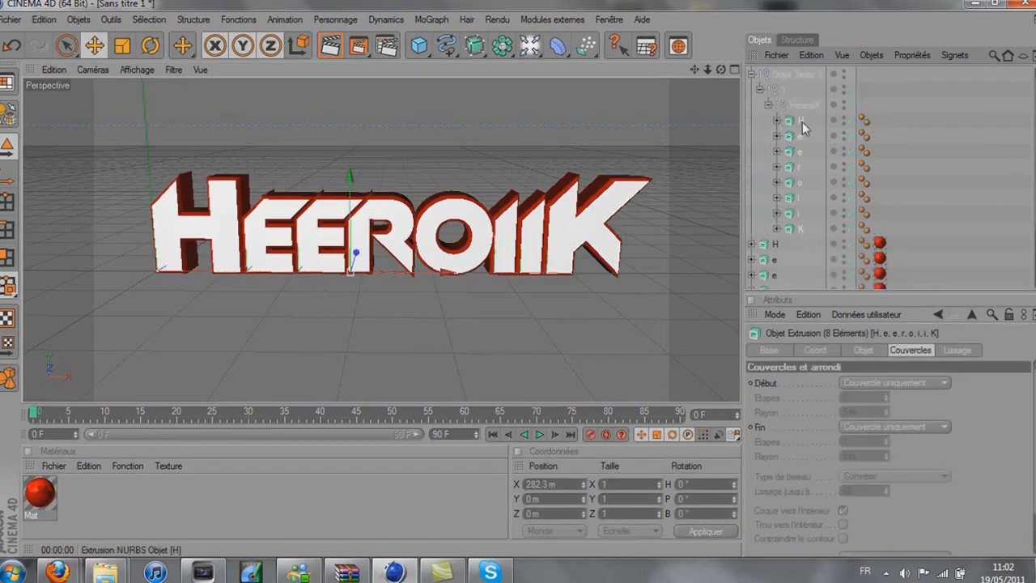
pyautogui.moveTo(802, 121); pyautogui.dragTo(805, 238)
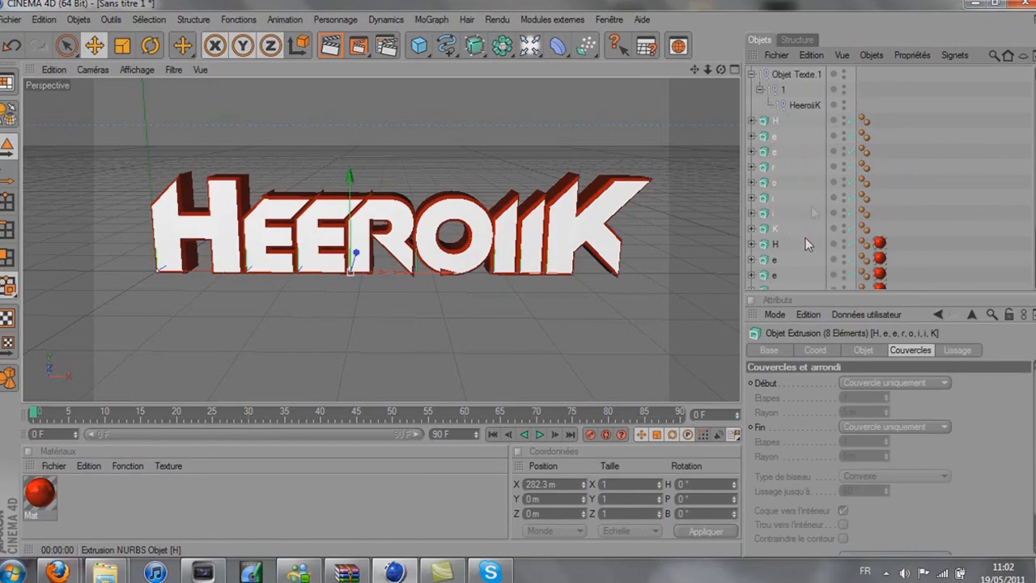
pyautogui.click(793, 75)
pyautogui.press('Delete')
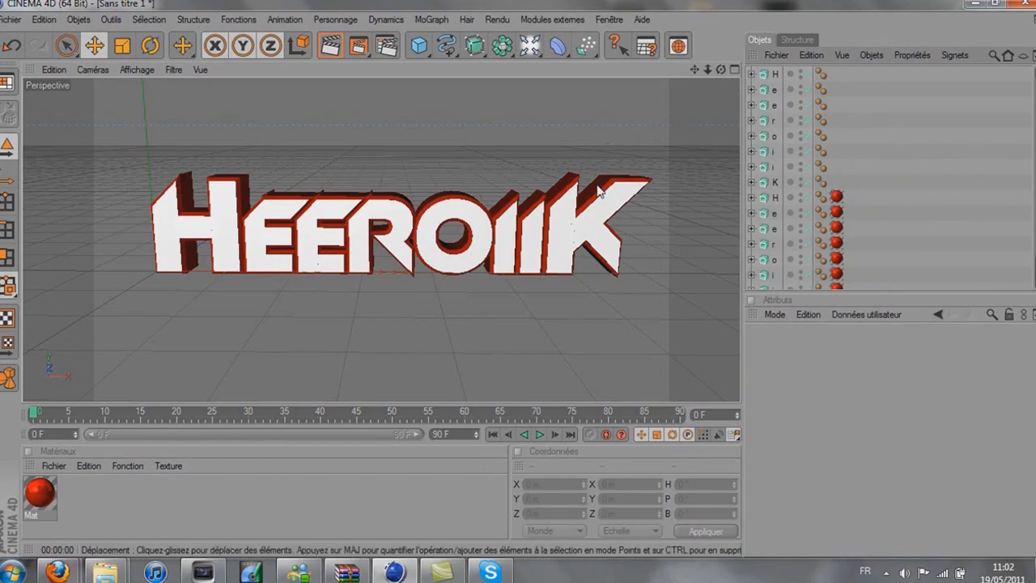
pyautogui.click(777, 73)
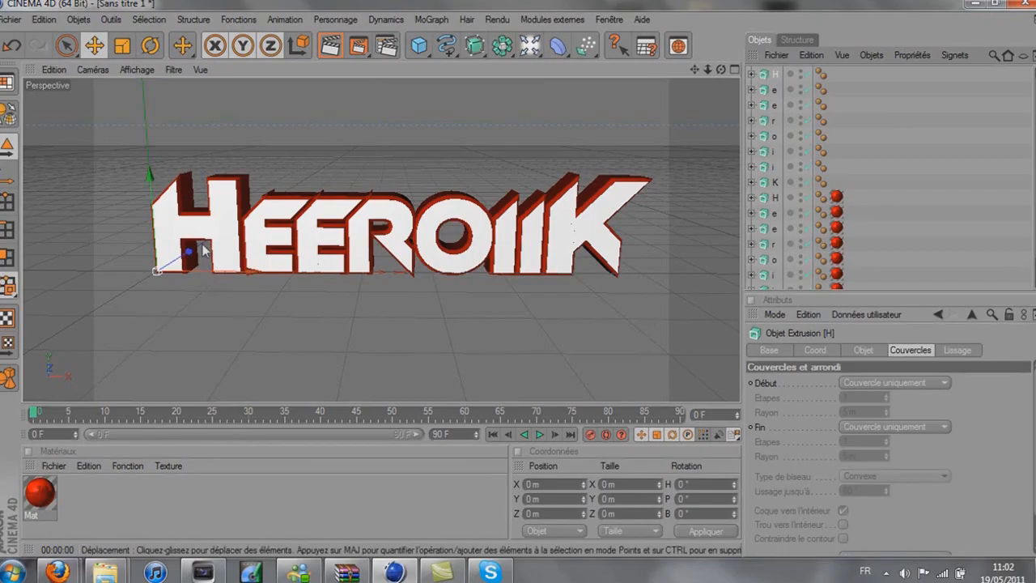
pyautogui.keyDown('ctrl'); pyautogui.click(775, 198); pyautogui.keyUp('ctrl')
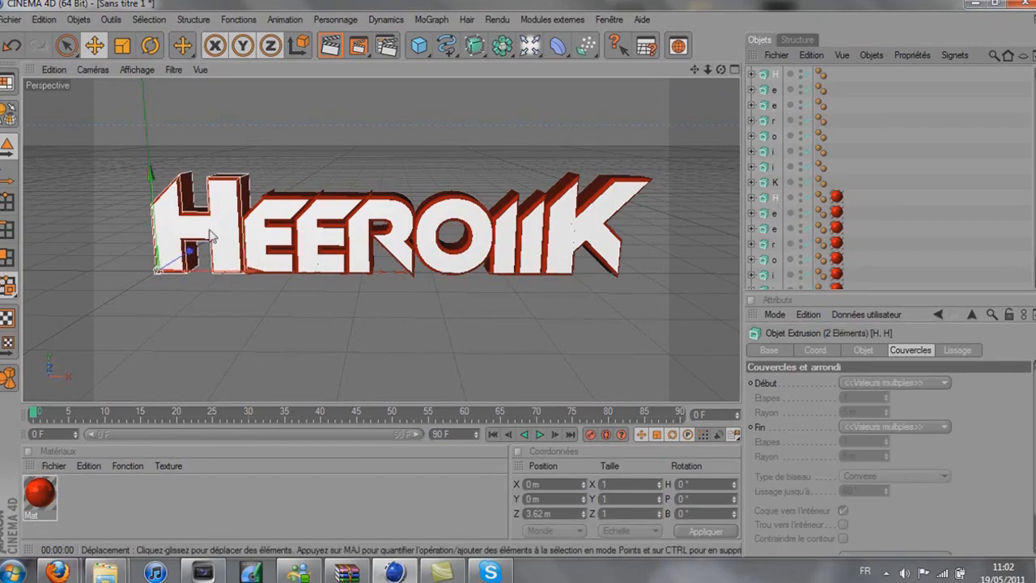
pyautogui.moveTo(189, 251); pyautogui.dragTo(252, 174)
pyautogui.hotkey('ctrl', 'z')
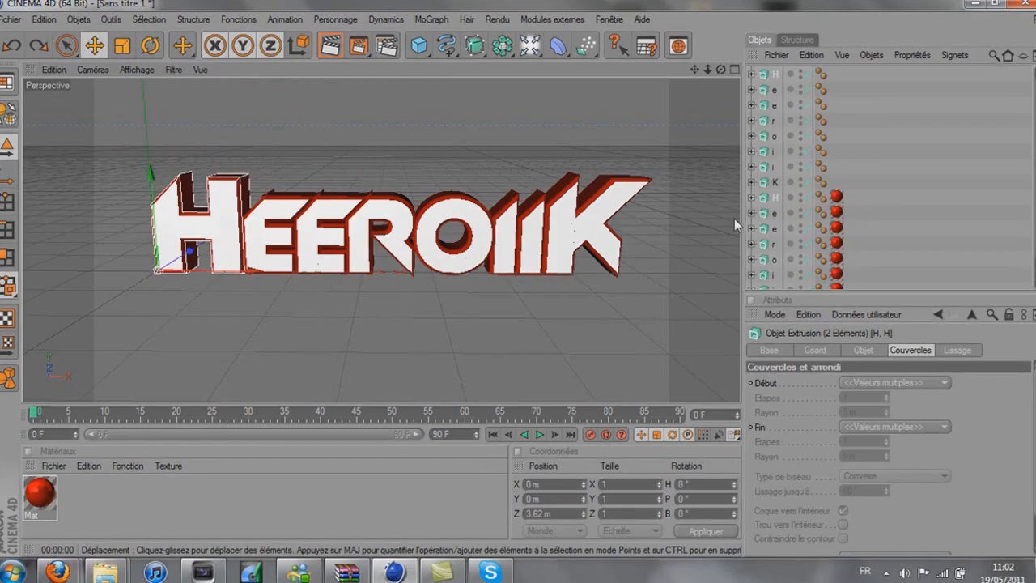
pyautogui.click(776, 77)
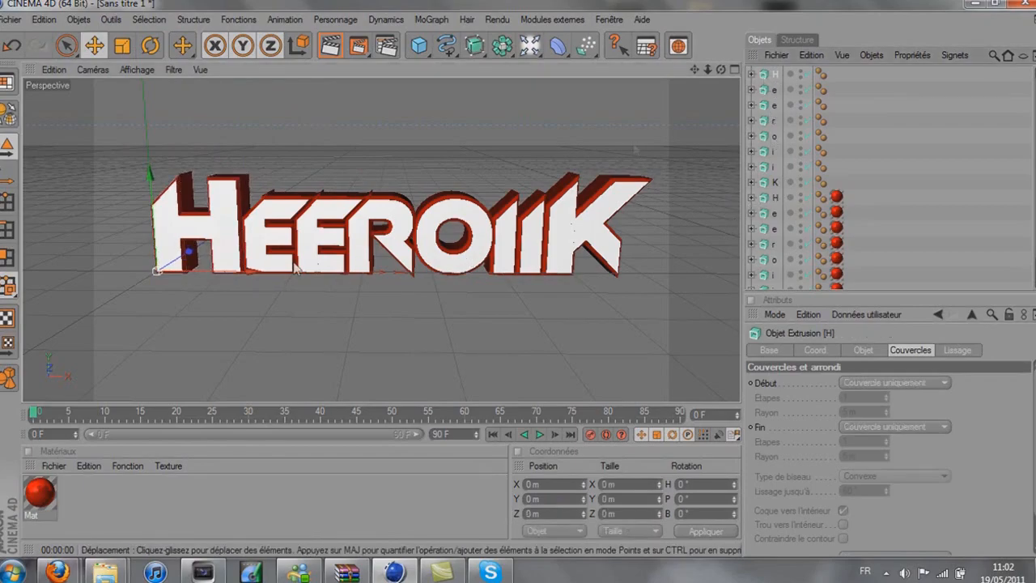
pyautogui.moveTo(215, 271)
pyautogui.mouseDown()
pyautogui.moveTo(121, 271)
pyautogui.moveTo(235, 272)
pyautogui.moveTo(217, 272)
pyautogui.mouseUp()
pyautogui.hotkey('ctrl', 'z')
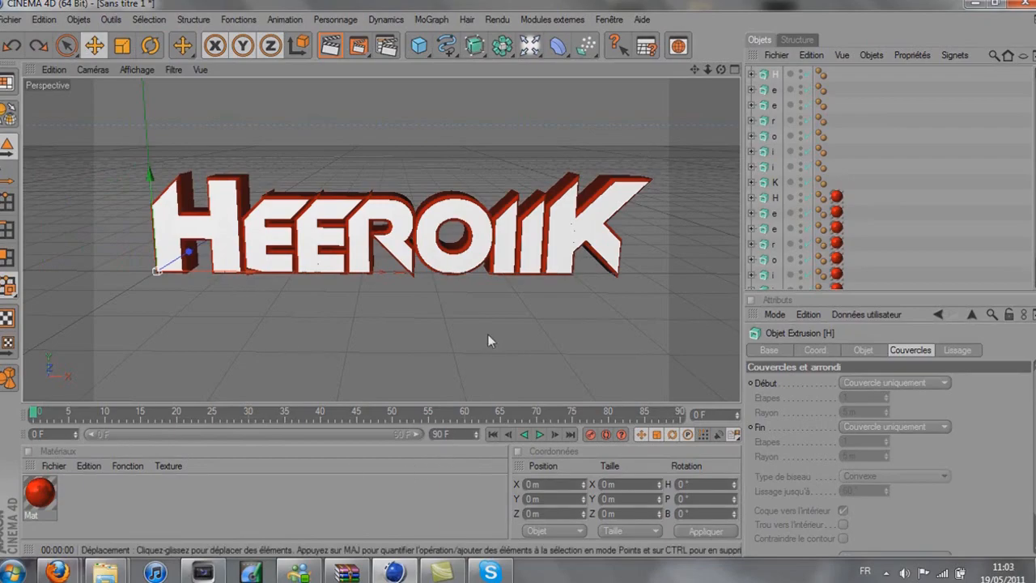
# Extend the animation and its visible timeline range to 200 frames, and go to frame 10
pyautogui.moveTo(452, 436); pyautogui.dragTo(434, 434)
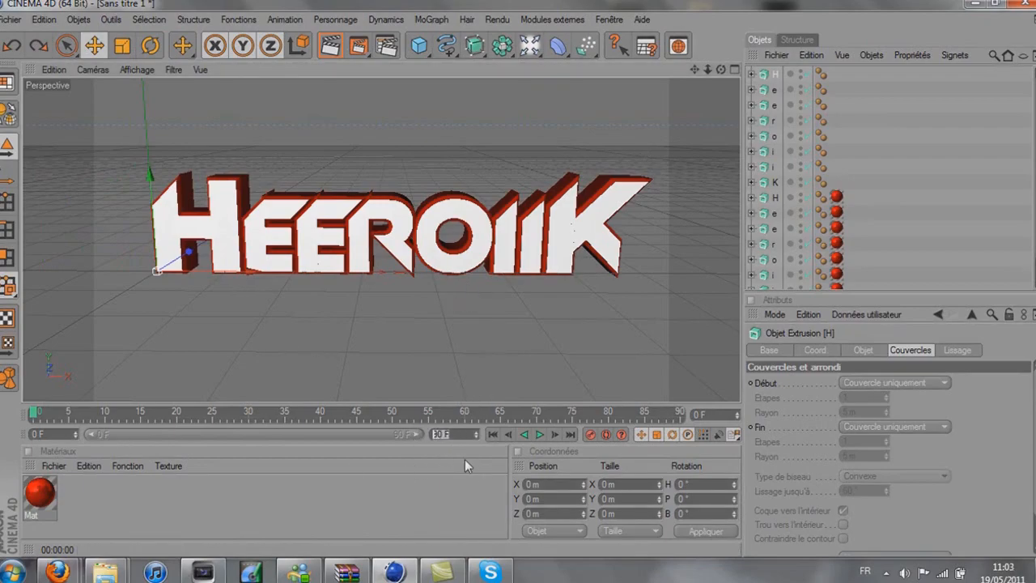
pyautogui.write('200')
pyautogui.press('Return')
pyautogui.moveTo(243, 437); pyautogui.dragTo(422, 446)
pyautogui.moveTo(36, 413); pyautogui.dragTo(96, 412)
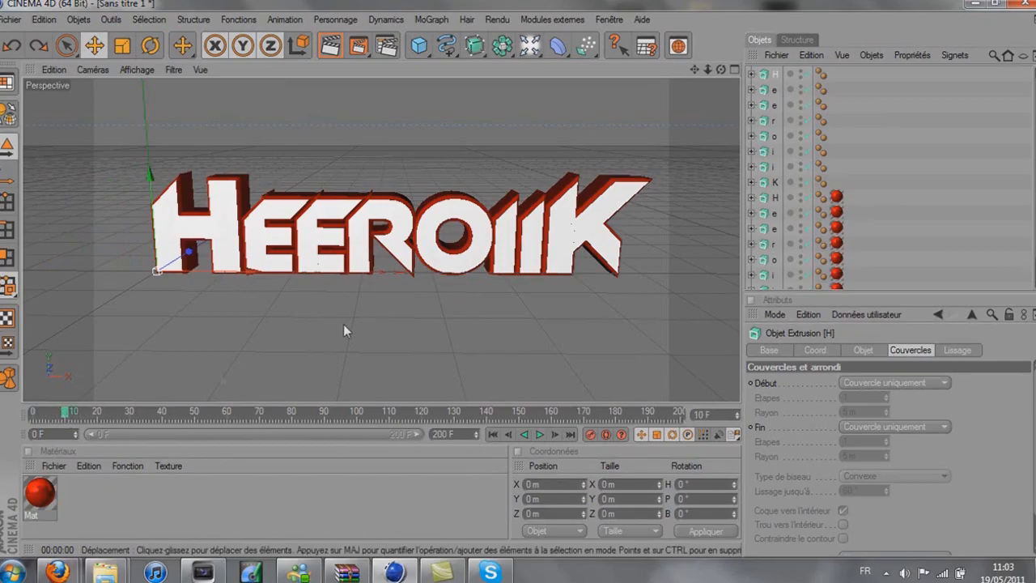
# Add a camera to the scene and make the viewport look through it
pyautogui.click(530, 46)
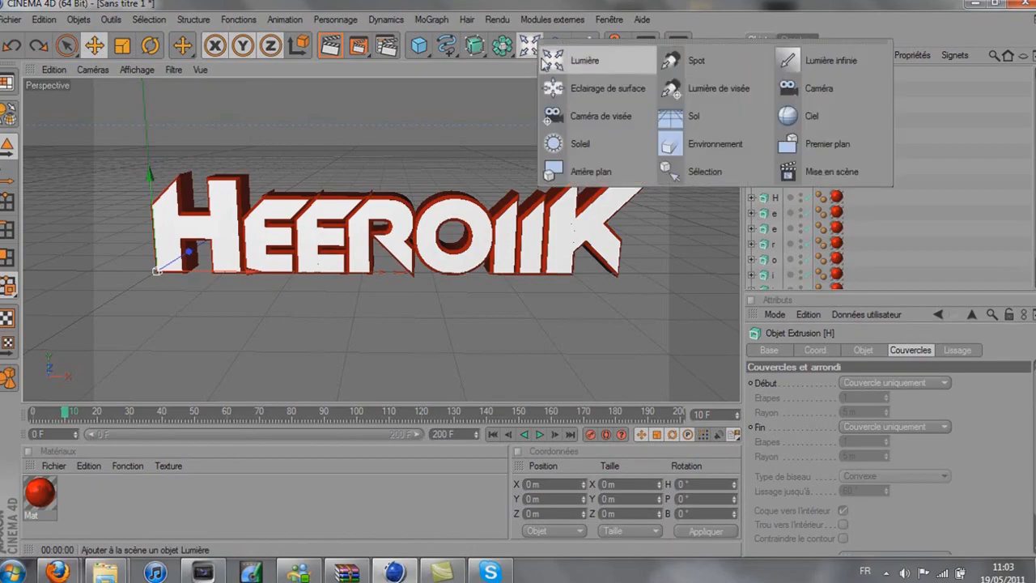
pyautogui.click(843, 87)
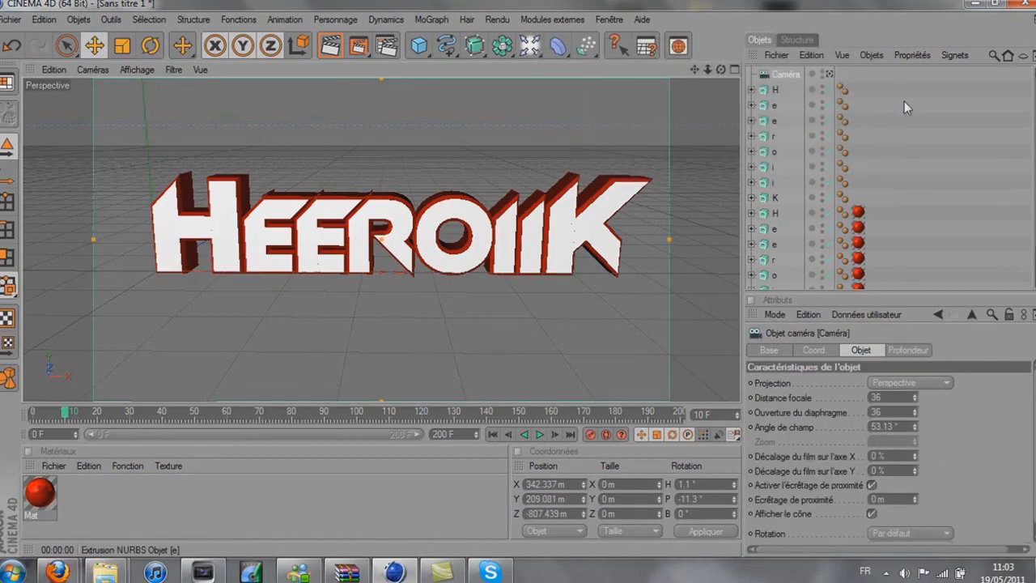
pyautogui.click(829, 73)
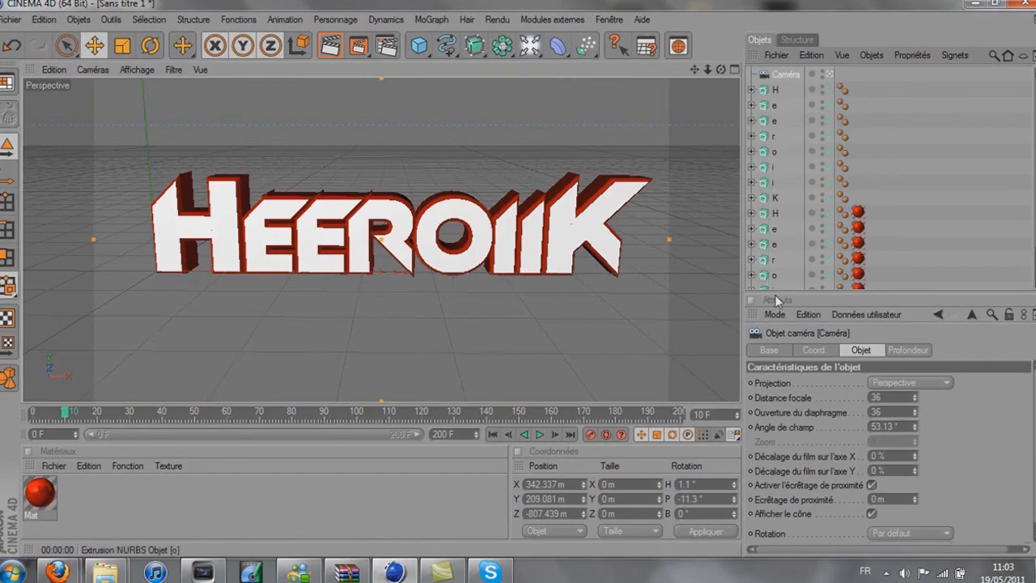
# Select the camera together with all white and red letter extrusions and record a keyframe for them at frame 10
pyautogui.scroll(-2, 793, 250)
pyautogui.scroll(-2, 795, 133)
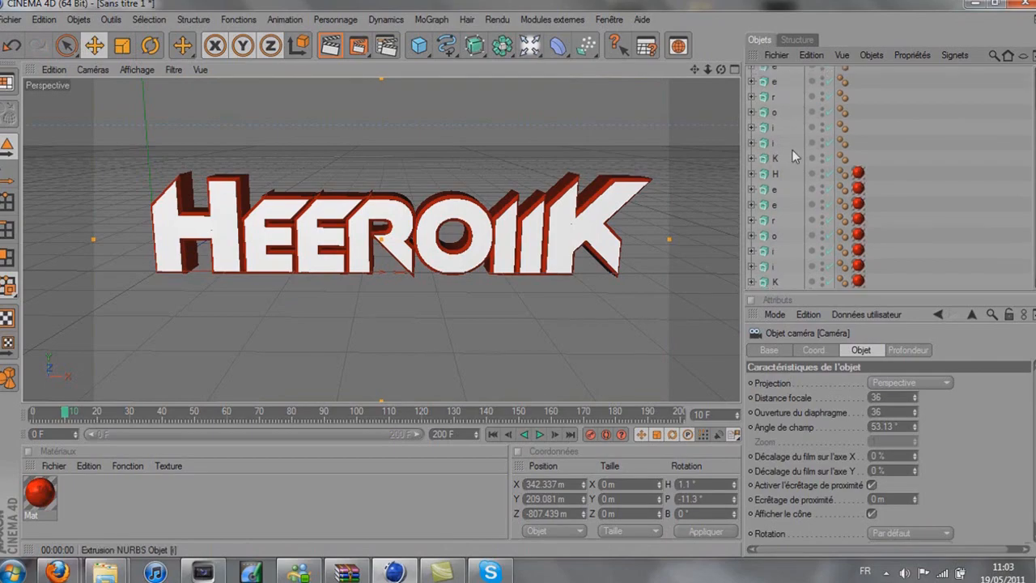
pyautogui.keyDown('shift'); pyautogui.click(777, 281); pyautogui.keyUp('shift')
pyautogui.scroll(2, 894, 188)
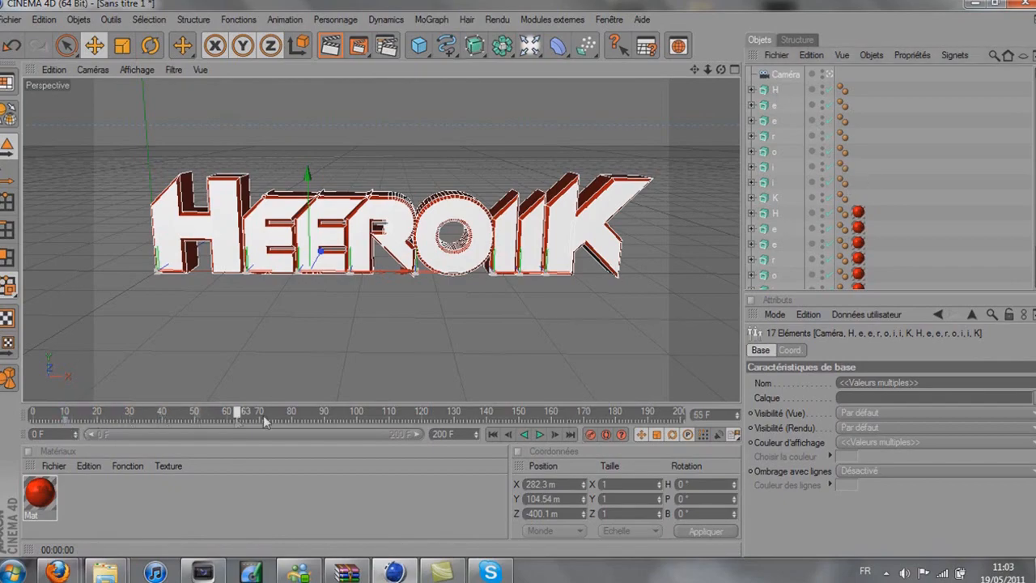
# At frame 100, move the white and red H extrusions together to about X -429 m, Y 226 m, Z 41 m
pyautogui.moveTo(347, 415); pyautogui.dragTo(358, 414)
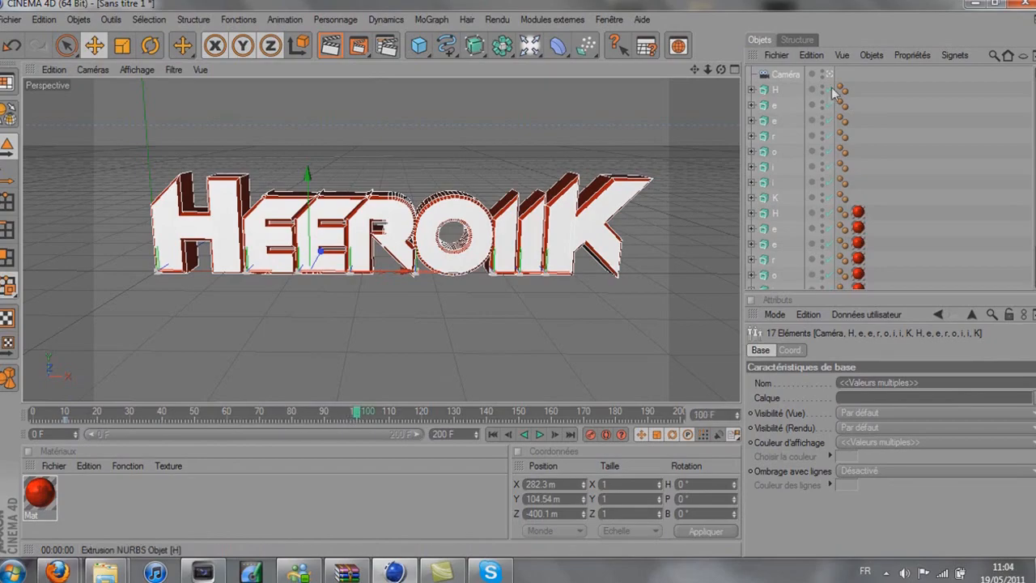
pyautogui.click(785, 92)
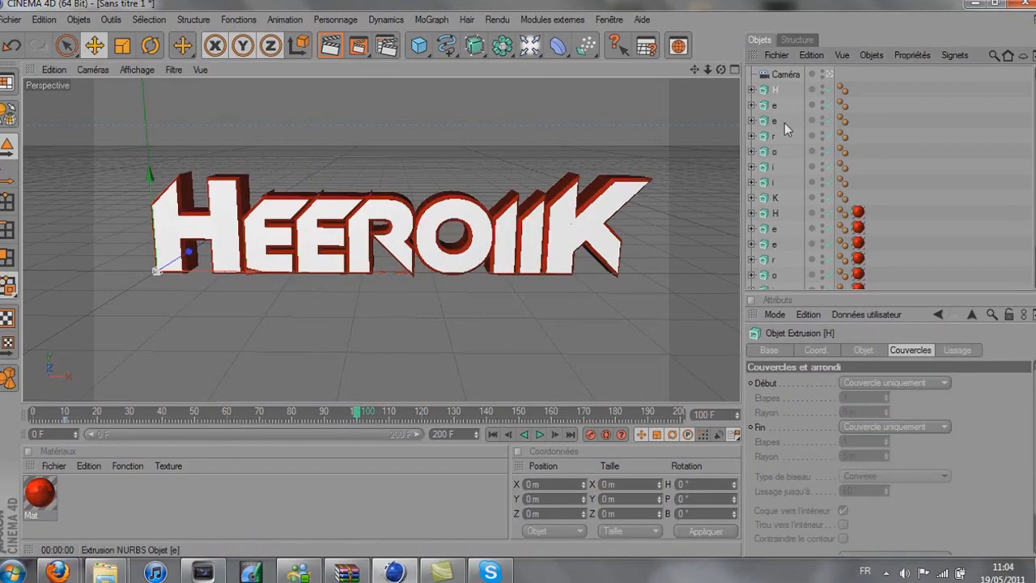
pyautogui.keyDown('ctrl'); pyautogui.click(774, 214); pyautogui.keyUp('ctrl')
pyautogui.scroll(-3, 255, 264)
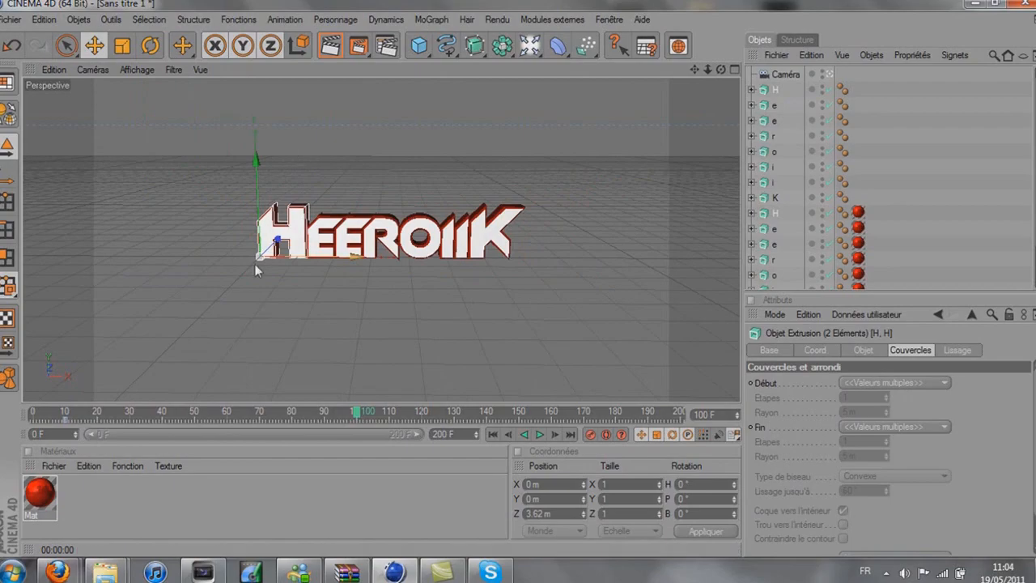
pyautogui.moveTo(262, 259); pyautogui.dragTo(95, 177)
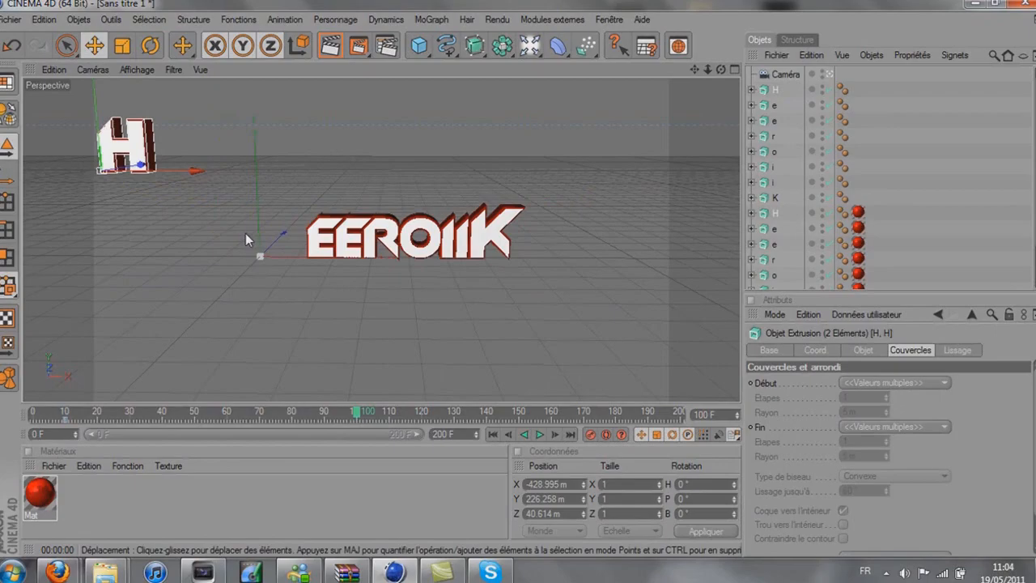
# Rotate both H extrusions to about H 172°, P 25°, B 321°, keyframe them at frame 100 and preview the motion
pyautogui.press('r')
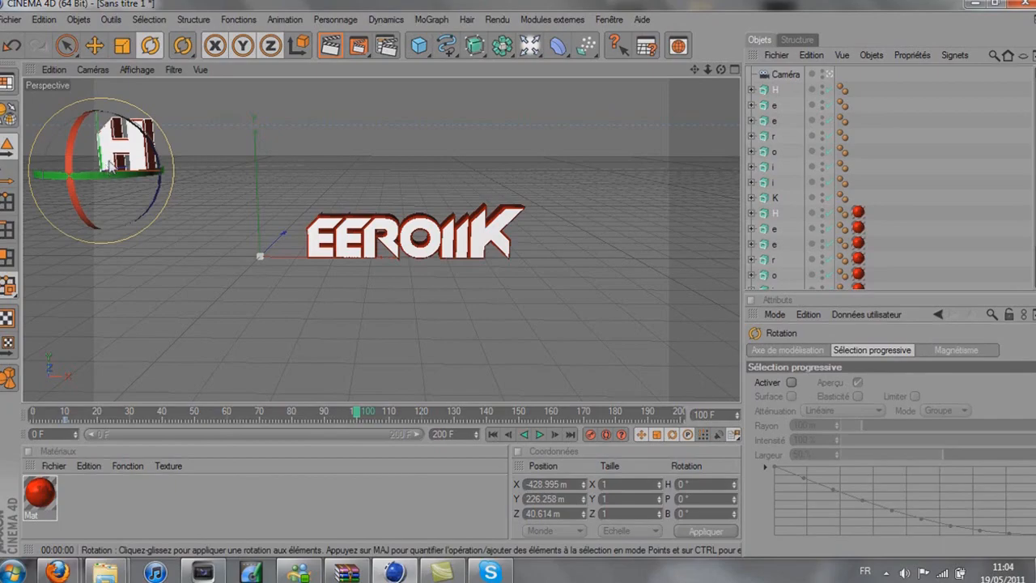
pyautogui.moveTo(120, 161); pyautogui.dragTo(191, 224)
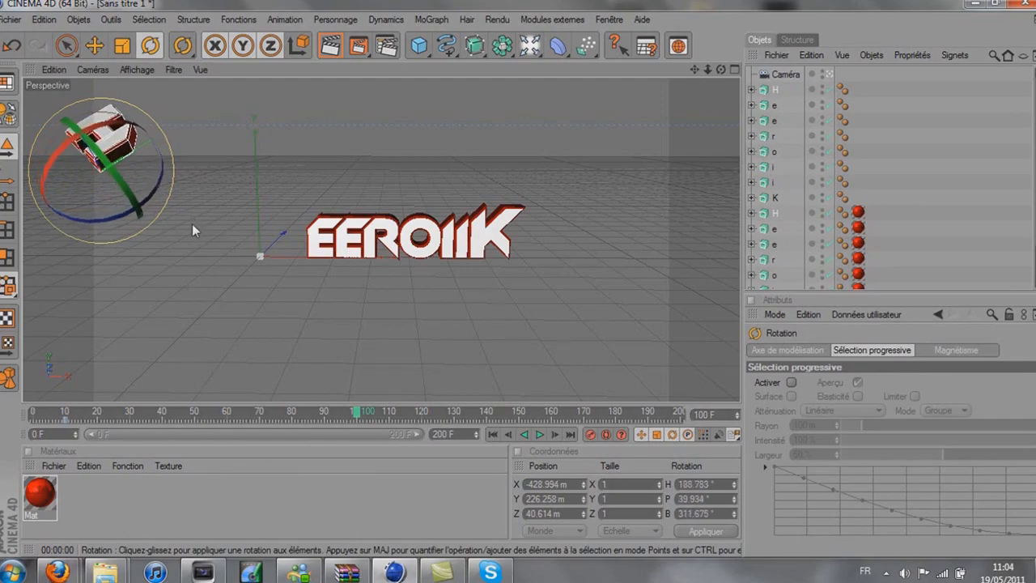
pyautogui.moveTo(43, 168); pyautogui.dragTo(46, 187)
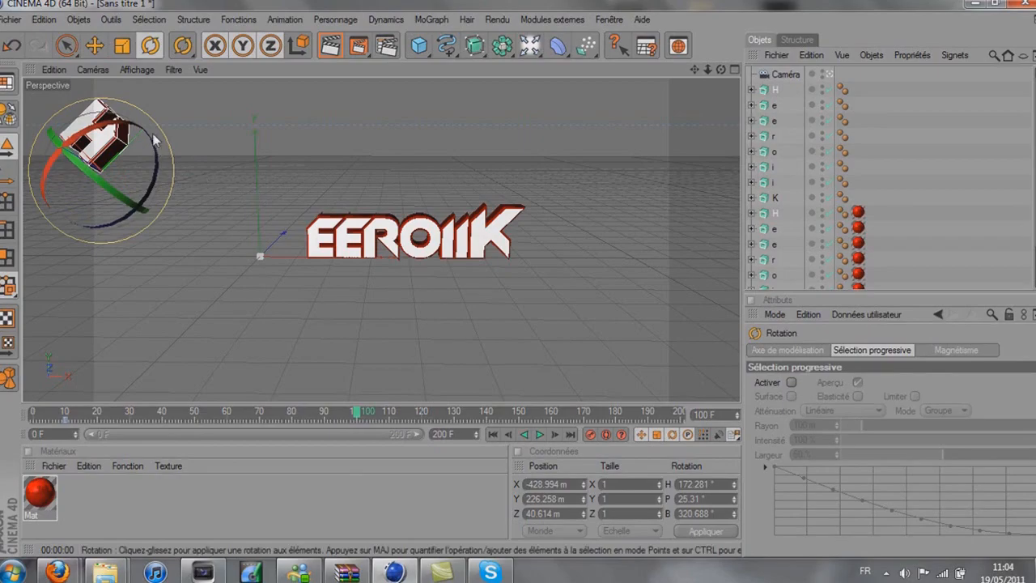
pyautogui.click(589, 435)
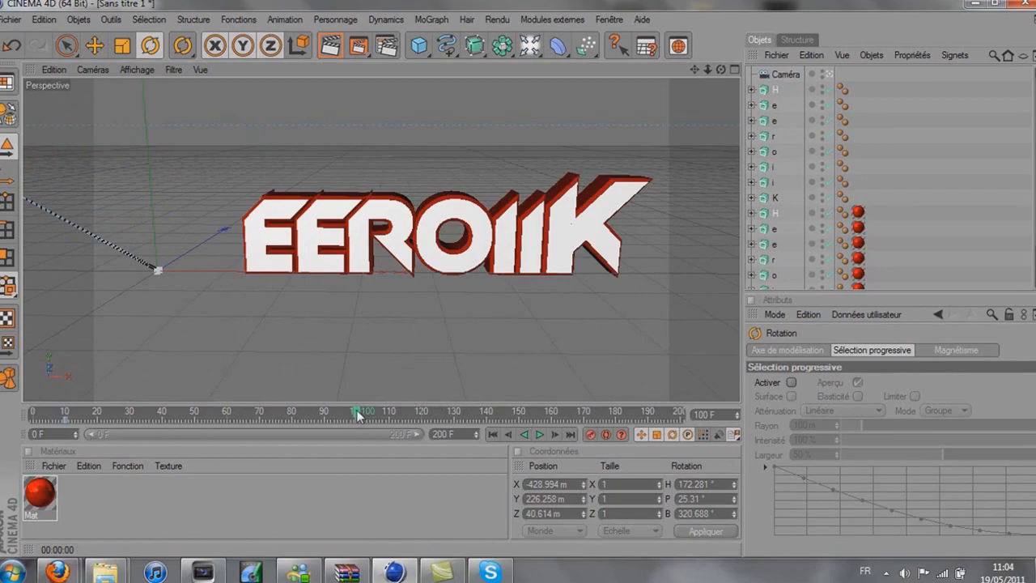
pyautogui.moveTo(312, 412); pyautogui.dragTo(106, 413)
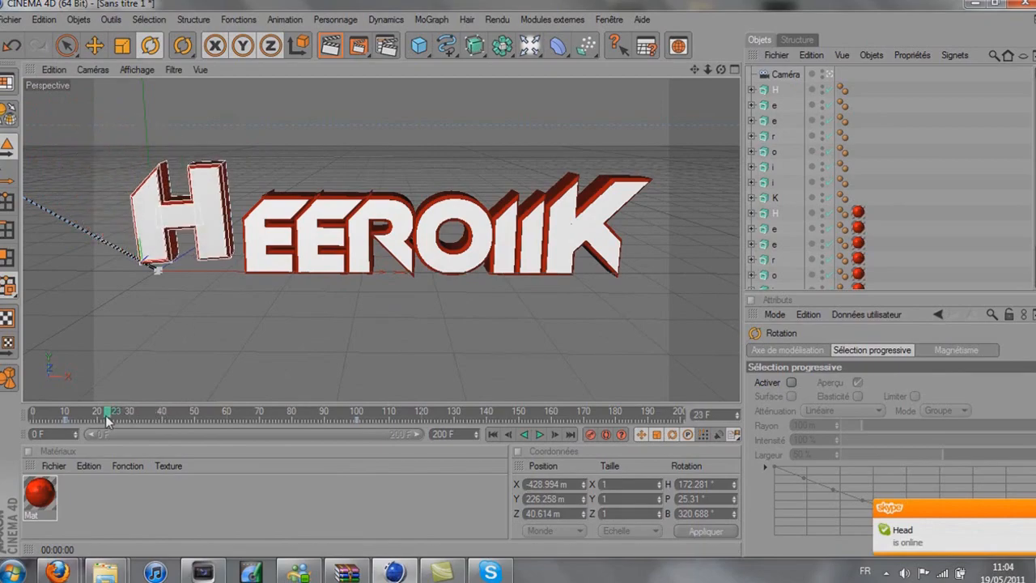
pyautogui.moveTo(110, 414); pyautogui.dragTo(402, 435)
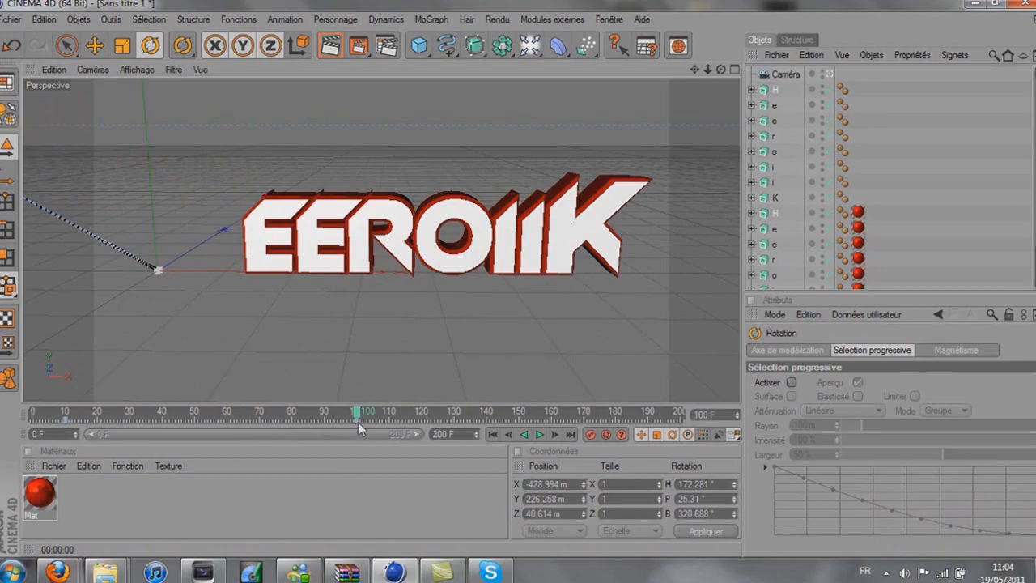
pyautogui.click(774, 108)
pyautogui.scroll(-5, 384, 289)
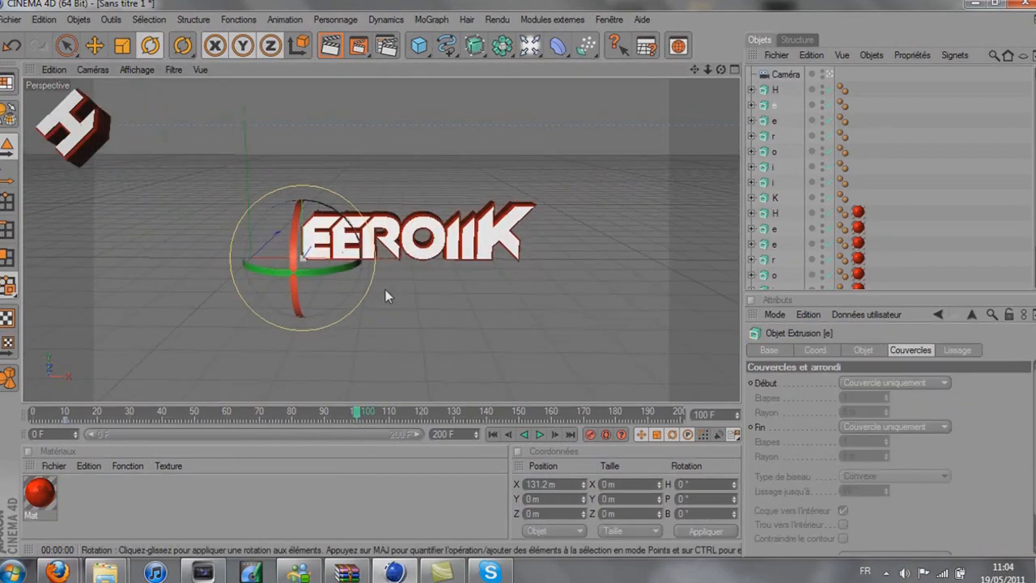
pyautogui.press('d')
pyautogui.moveTo(302, 260); pyautogui.dragTo(279, 350)
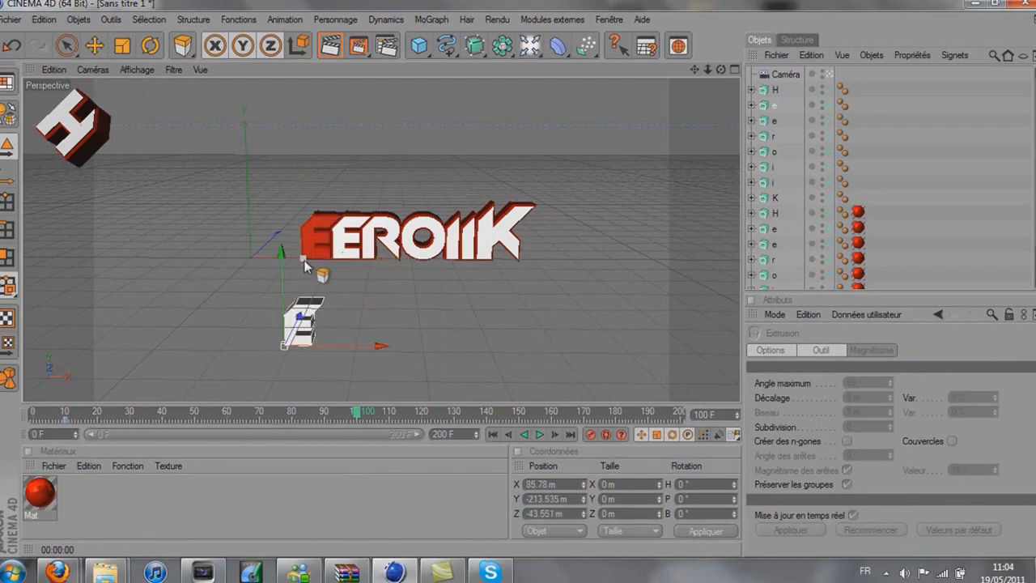
pyautogui.hotkey('ctrl', 'z')
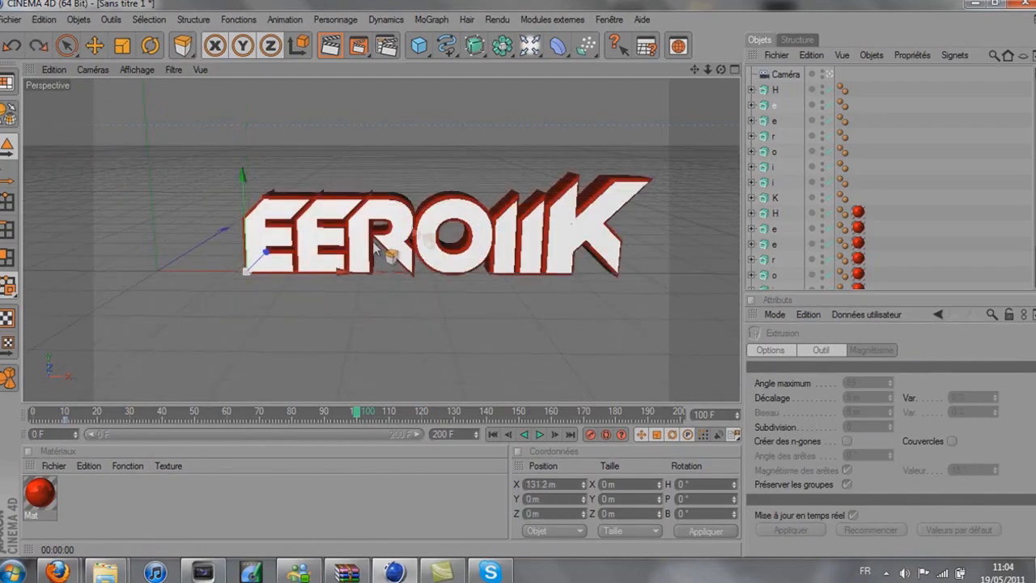
# Move the white and red extrusions of the first e together below the word to about X -11 m, Y -344 m, Z -68 m
pyautogui.keyDown('ctrl'); pyautogui.click(775, 232); pyautogui.keyUp('ctrl')
pyautogui.scroll(-3, 260, 267)
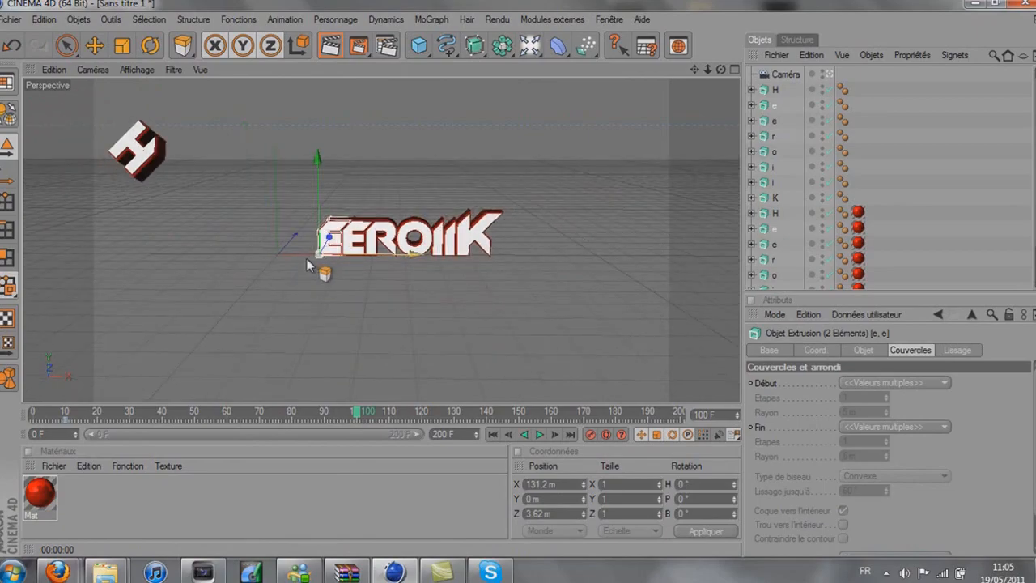
pyautogui.moveTo(318, 255); pyautogui.dragTo(289, 338)
# Rotate both extrusions of the first e to about H 278°, P 8°, B 335° and keyframe them at frame 100
pyautogui.press('r')
pyautogui.moveTo(290, 361)
pyautogui.mouseDown()
pyautogui.moveTo(275, 346)
pyautogui.moveTo(288, 350)
pyautogui.mouseUp()
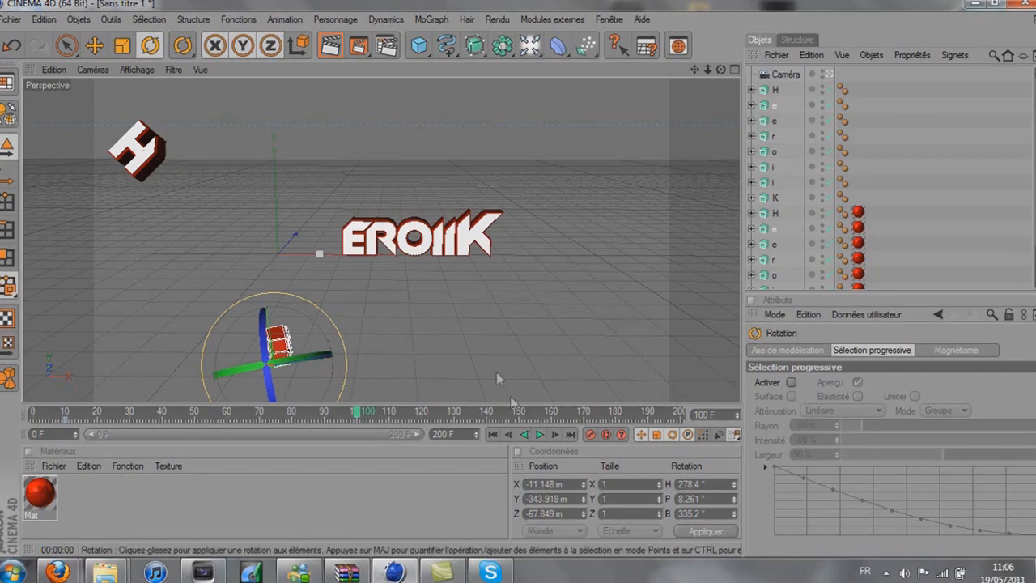
pyautogui.click(590, 437)
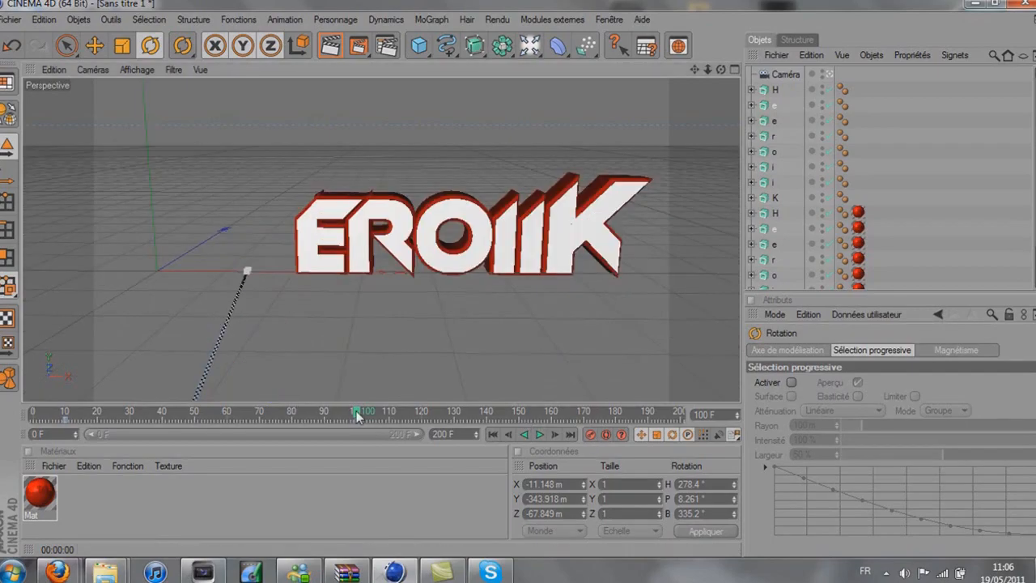
pyautogui.moveTo(294, 415); pyautogui.dragTo(360, 414)
# Move the white and red extrusions of the second e together above the word to about X 109 m, Y 301 m, Z 62 m
pyautogui.click(775, 122)
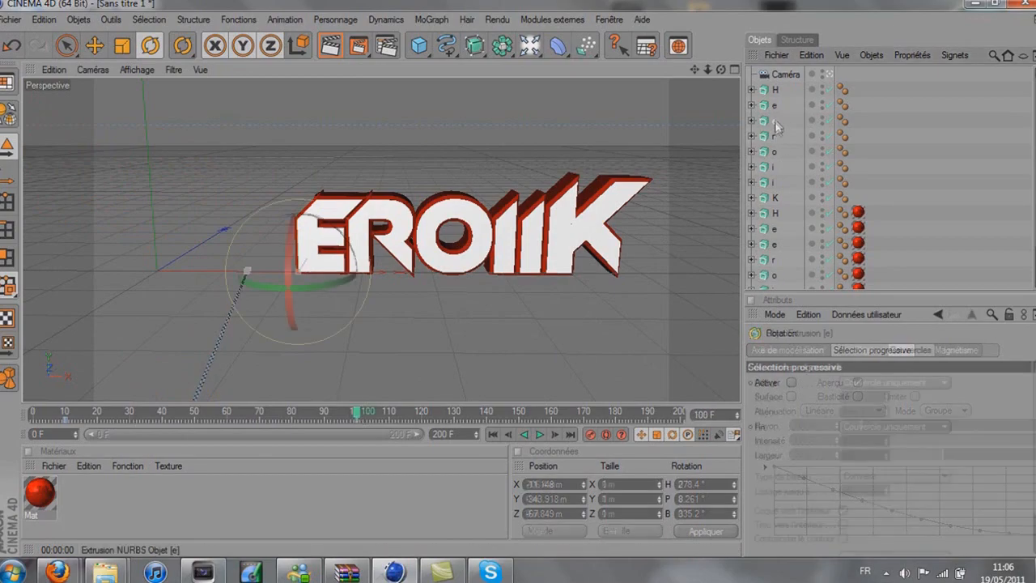
pyautogui.keyDown('ctrl'); pyautogui.click(775, 245); pyautogui.keyUp('ctrl')
pyautogui.scroll(-3, 370, 262)
pyautogui.press('d')
pyautogui.scroll(-3, 356, 255)
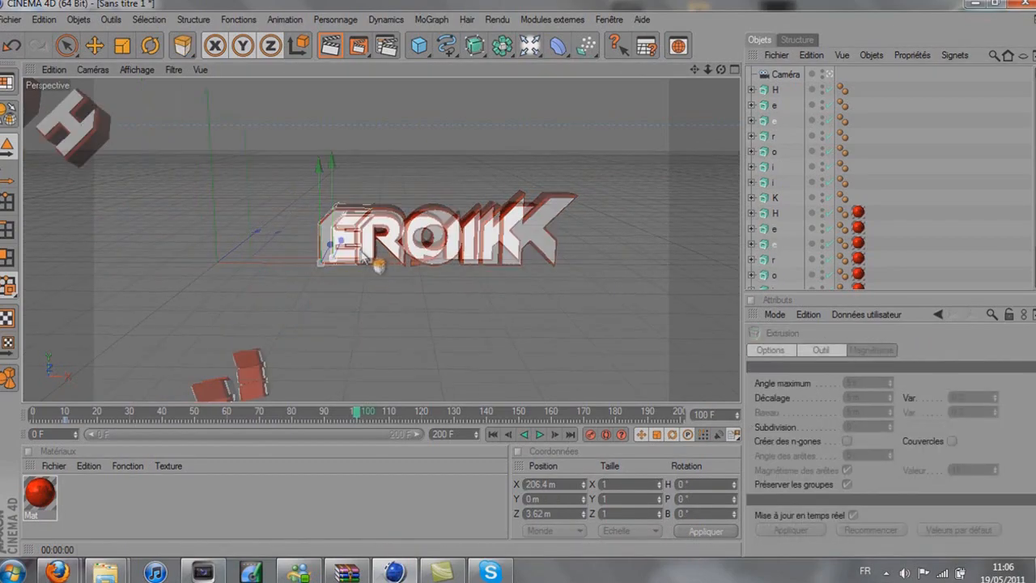
pyautogui.moveTo(341, 261); pyautogui.dragTo(383, 179)
# Rotate both extrusions of the second e to about H 116°, P 55°, B 355° and keyframe them at frame 100
pyautogui.press('r')
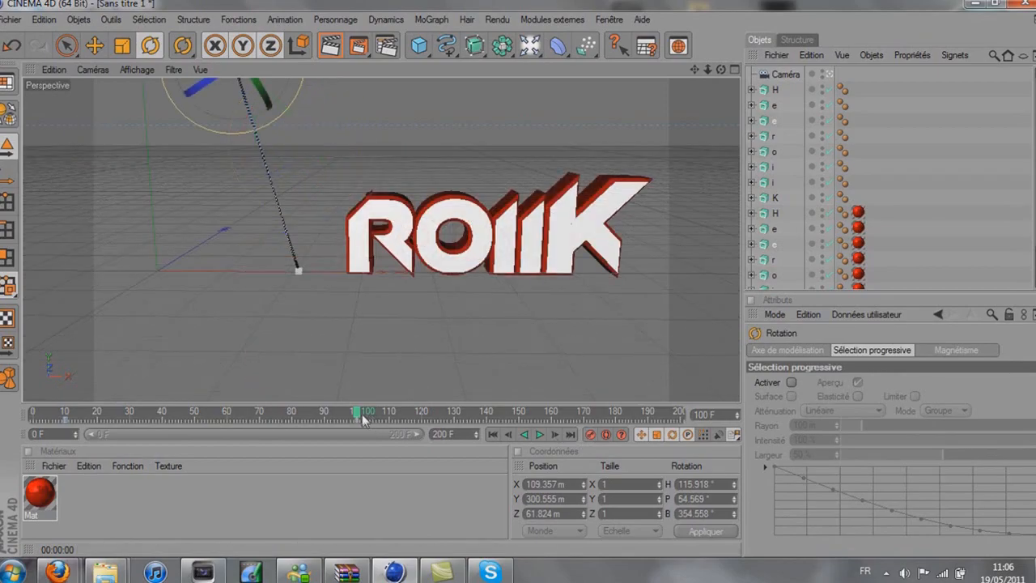
pyautogui.moveTo(362, 414)
pyautogui.mouseDown()
pyautogui.moveTo(84, 393)
pyautogui.moveTo(353, 403)
pyautogui.mouseUp()
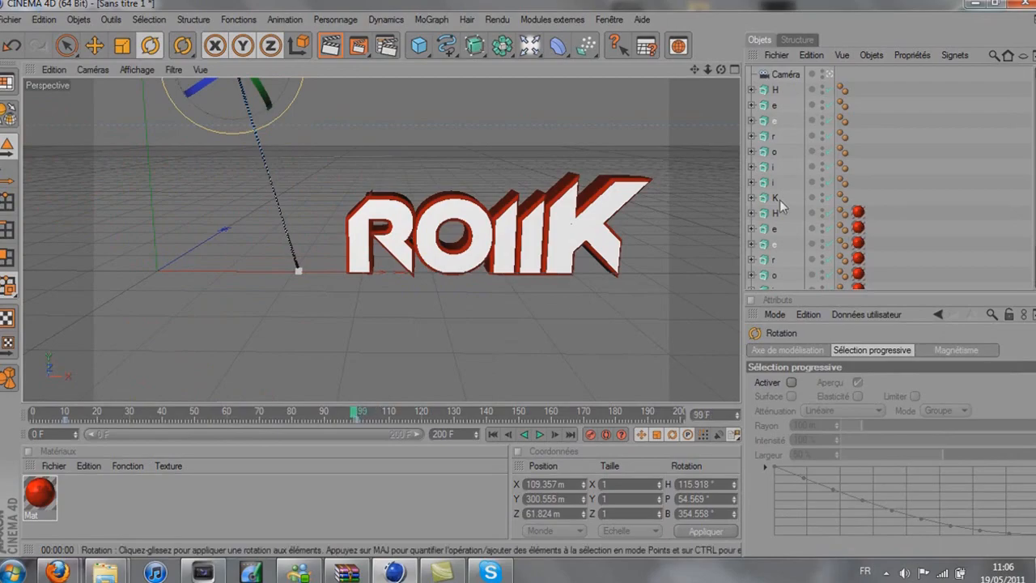
# Move the white and red r extrusions together above the word to about X 507 m, Y 200 m, Z 48 m
pyautogui.click(774, 137)
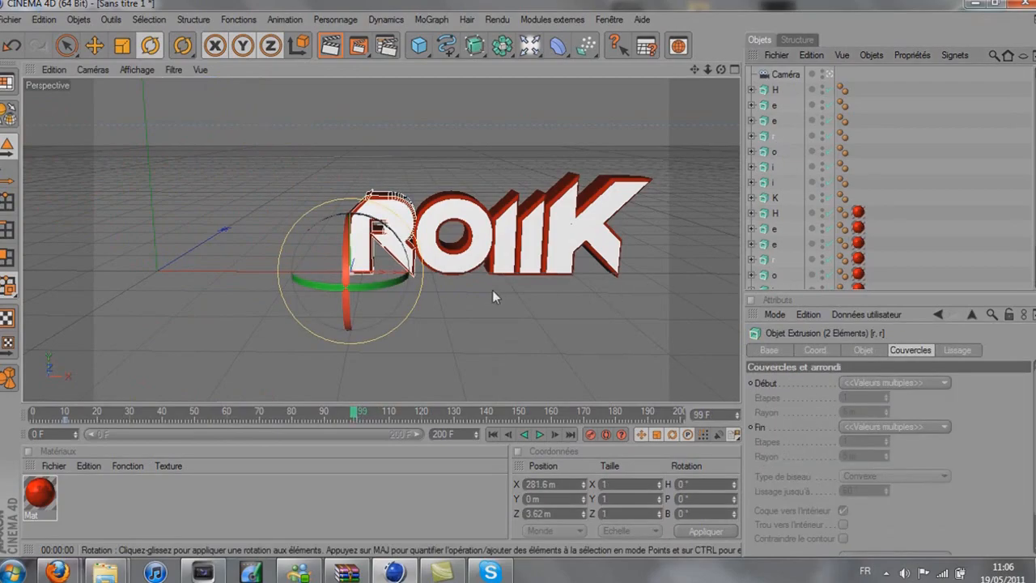
pyautogui.press('r')
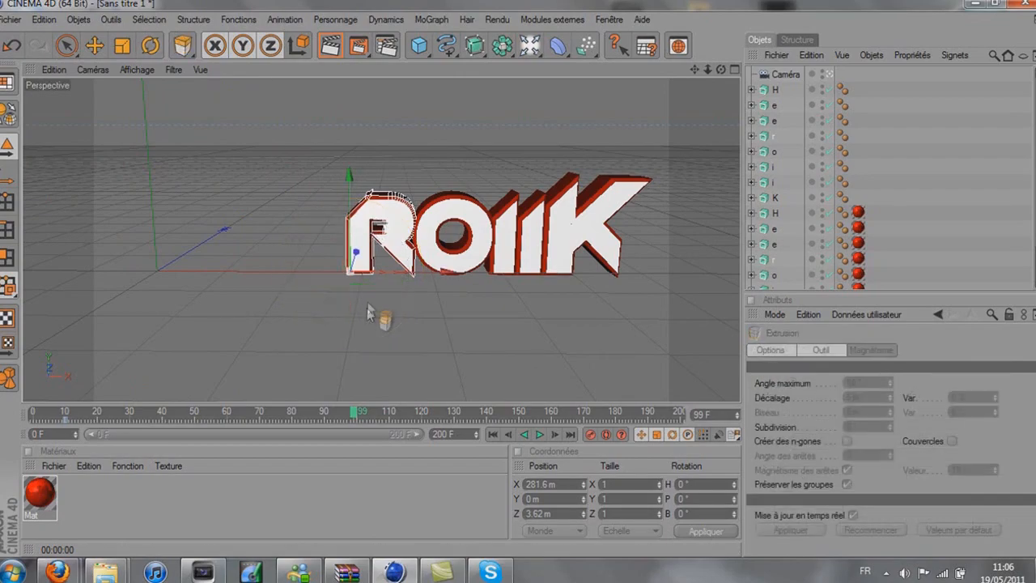
pyautogui.moveTo(369, 312); pyautogui.dragTo(351, 271)
pyautogui.moveTo(471, 164); pyautogui.dragTo(500, 131)
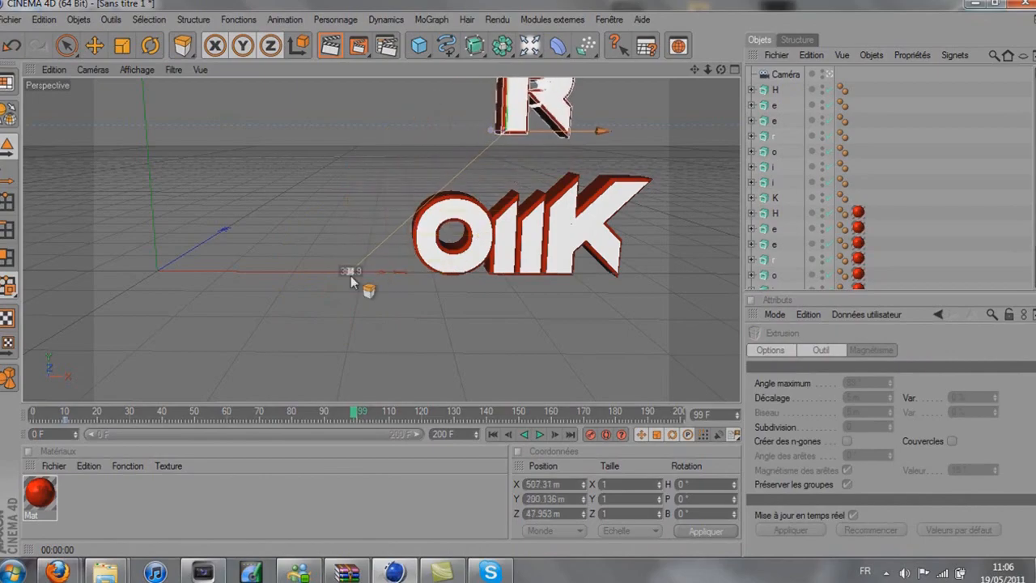
# Move both r extrusions to about X 639 m, Y 330 m, Z 76 m and keyframe them at frame 99, rotated to about H 163°, P 13°, B 278°
pyautogui.scroll(-4, 393, 252)
pyautogui.moveTo(465, 180); pyautogui.dragTo(467, 164)
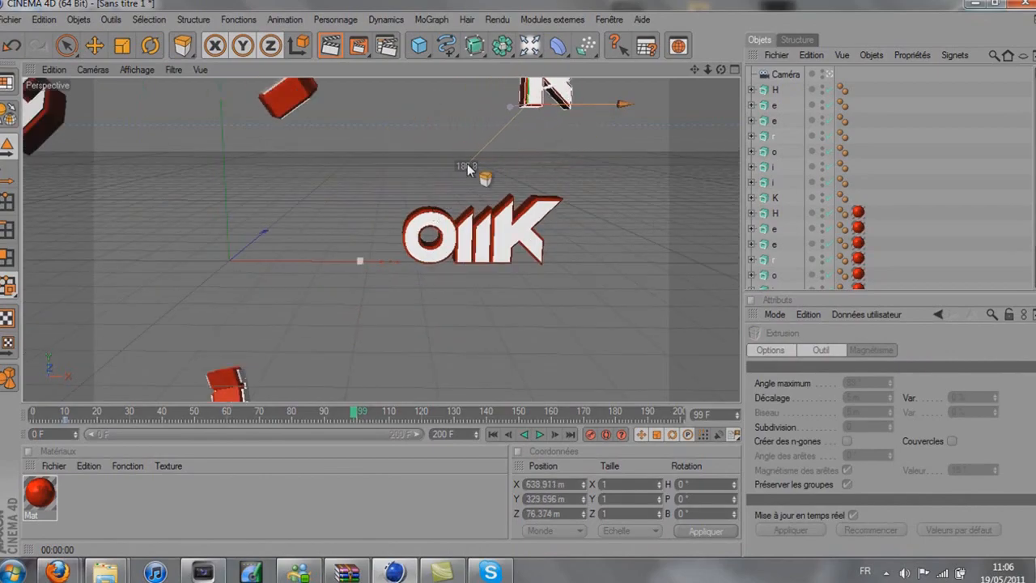
pyautogui.press('r')
pyautogui.moveTo(515, 123); pyautogui.dragTo(614, 166)
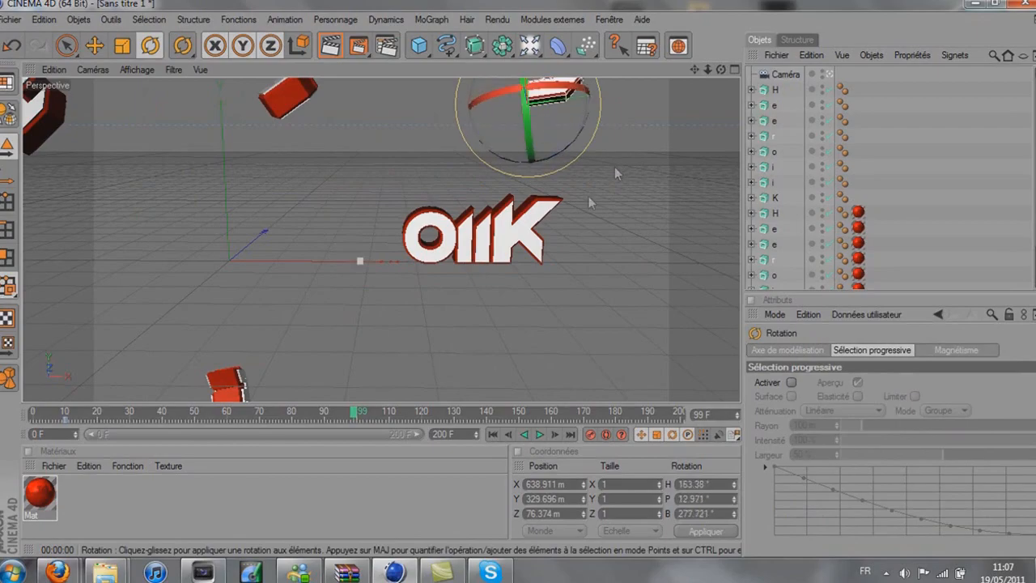
pyautogui.click(592, 435)
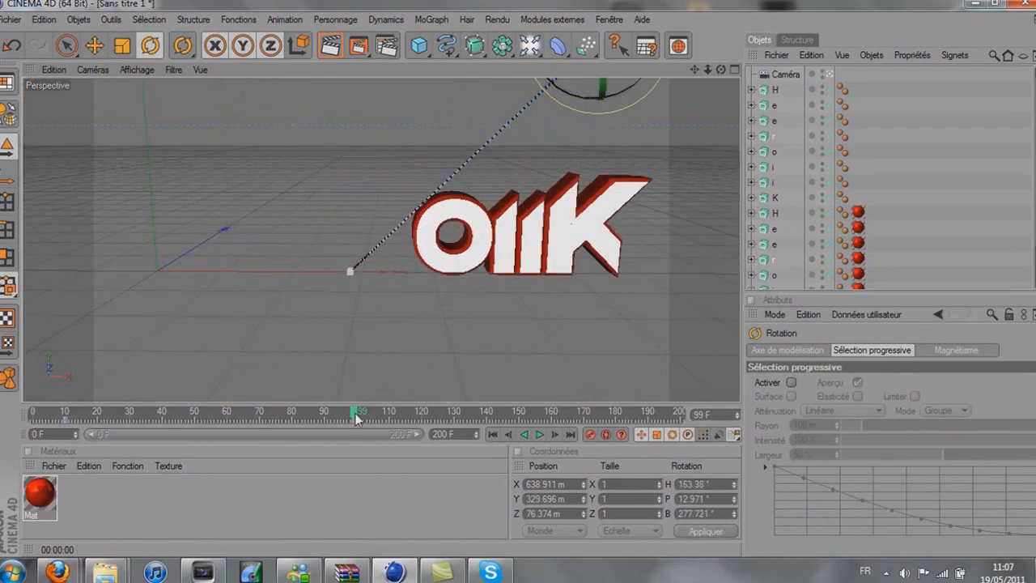
pyautogui.moveTo(354, 415)
pyautogui.mouseDown()
pyautogui.moveTo(113, 404)
pyautogui.moveTo(359, 420)
pyautogui.mouseUp()
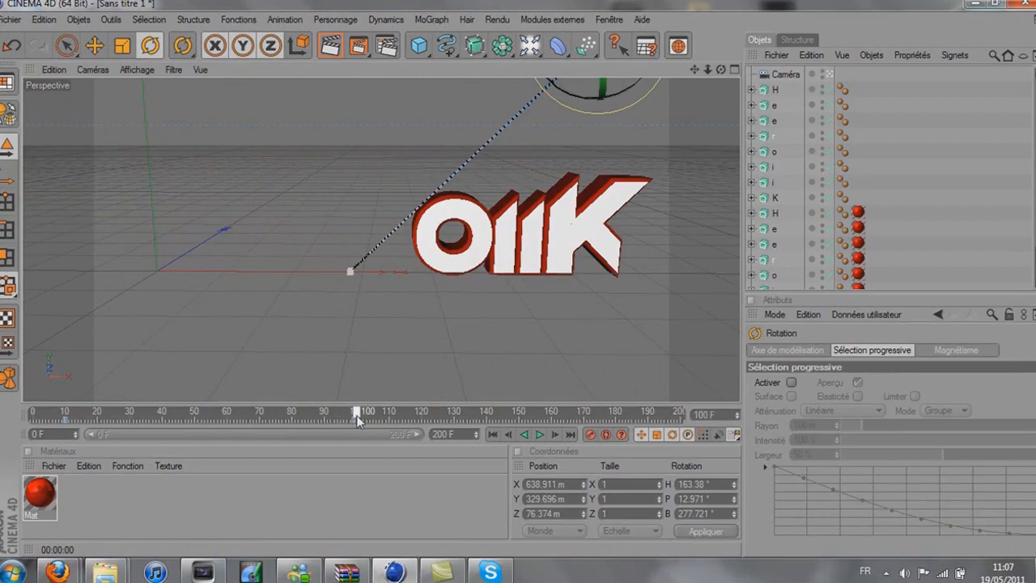
# Move the white and red o extrusions together below the word to about X 673 m, Y -359 m, Z -62 m
pyautogui.click(777, 156)
pyautogui.keyDown('ctrl'); pyautogui.click(775, 279); pyautogui.keyUp('ctrl')
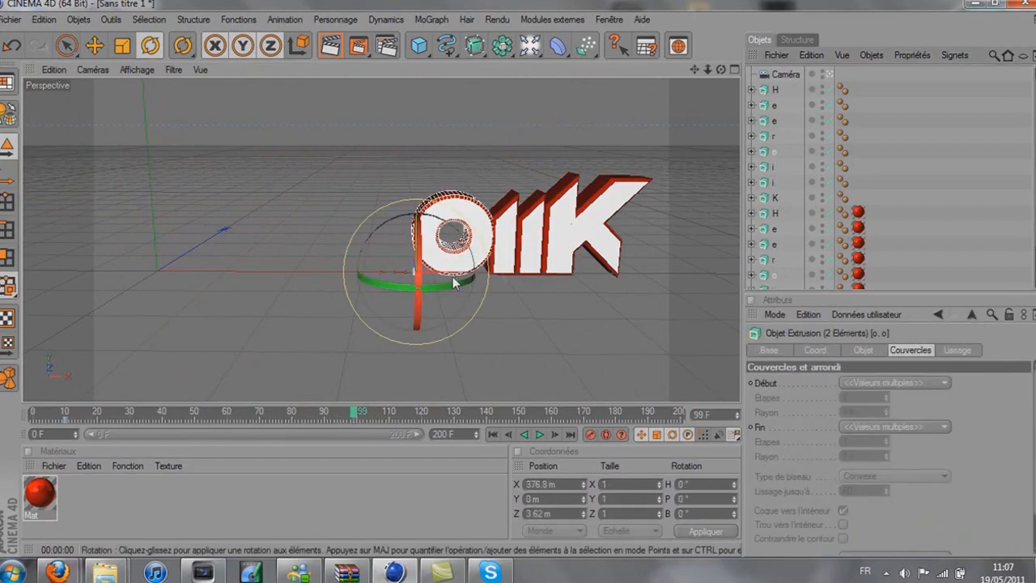
pyautogui.press('d')
pyautogui.moveTo(416, 275); pyautogui.dragTo(603, 485)
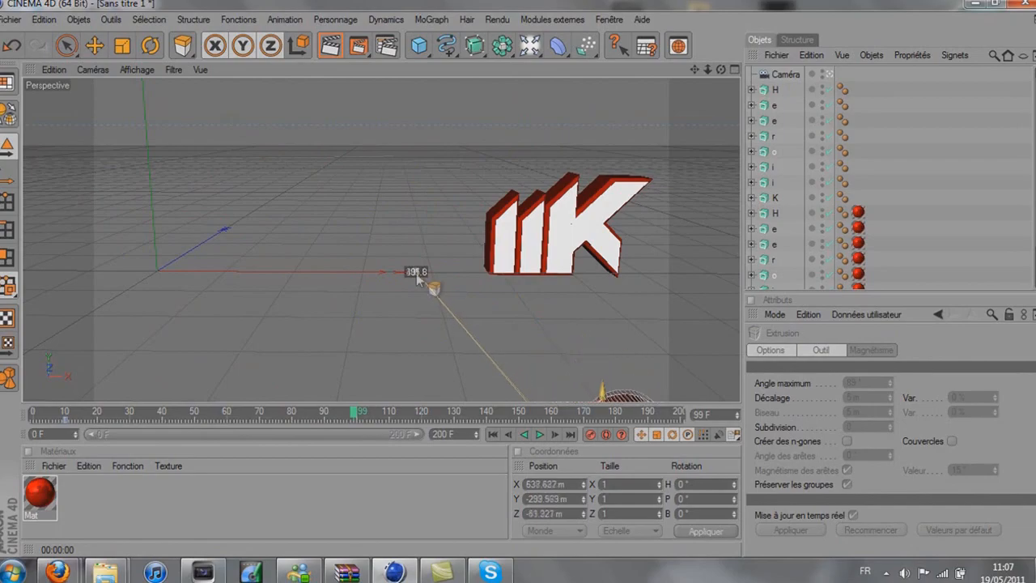
pyautogui.scroll(-3, 394, 194)
pyautogui.scroll(-2, 534, 398)
pyautogui.moveTo(519, 384); pyautogui.dragTo(522, 245)
pyautogui.scroll(-1, 522, 394)
# Rotate both o extrusions to about H 268°, P 25°, B 275° and keyframe them at frame 99
pyautogui.press('r')
pyautogui.moveTo(543, 344); pyautogui.dragTo(328, 369)
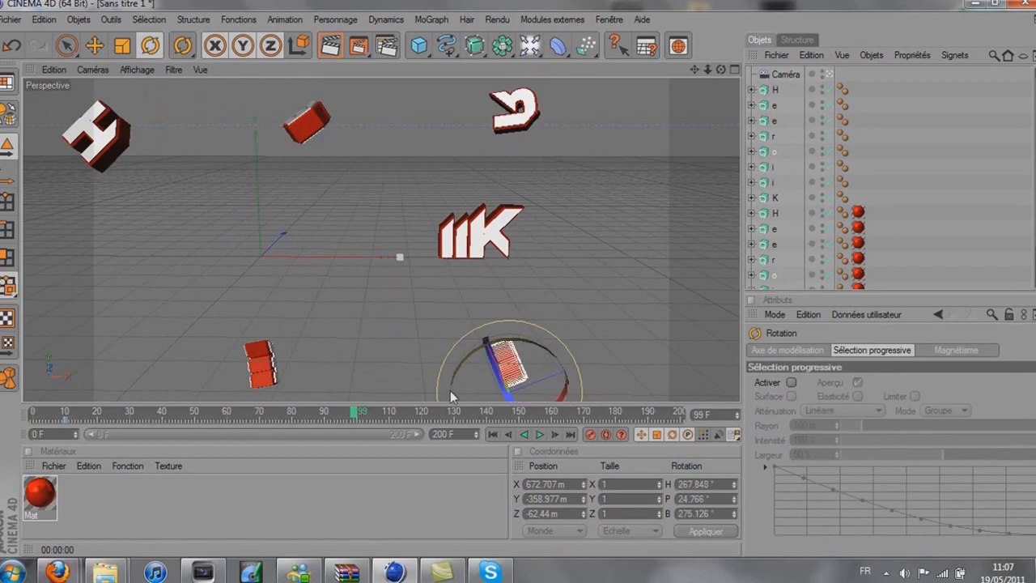
pyautogui.moveTo(353, 412)
pyautogui.mouseDown()
pyautogui.moveTo(105, 412)
pyautogui.moveTo(144, 398)
pyautogui.moveTo(422, 412)
pyautogui.moveTo(354, 415)
pyautogui.mouseUp()
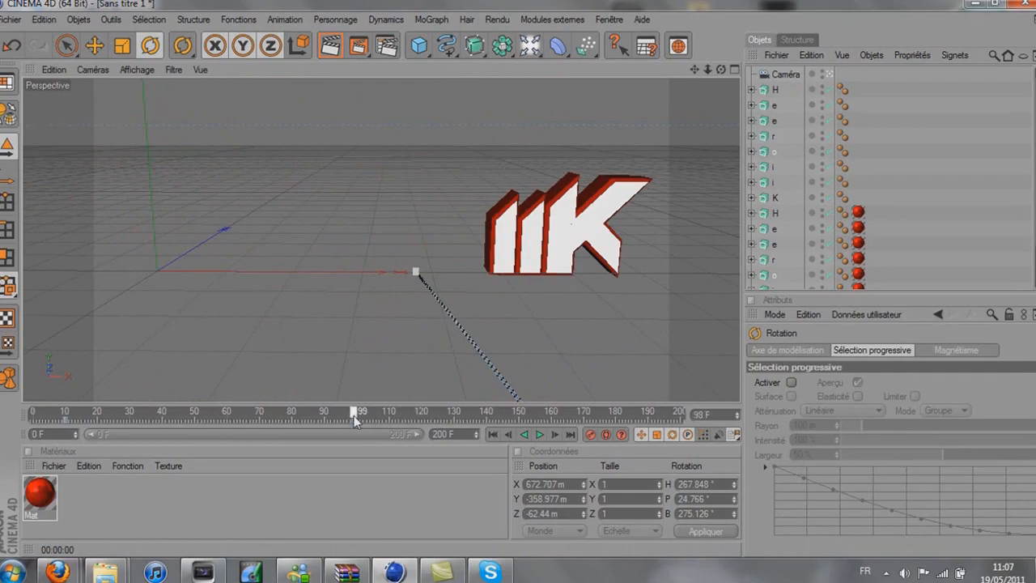
# Raise the white and red extrusions of the first i together above the word to about Y 476 m
pyautogui.scroll(-2, 807, 255)
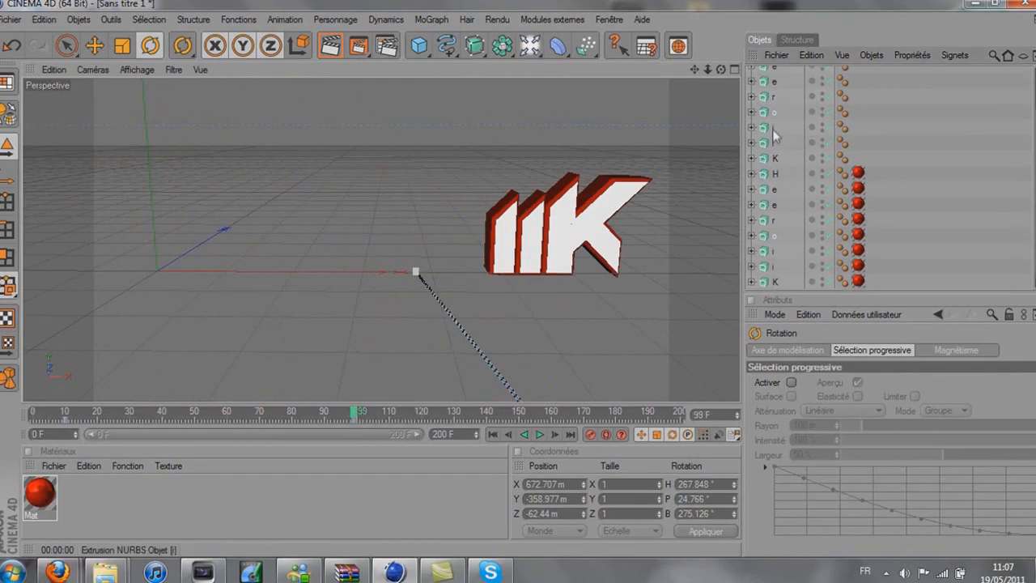
pyautogui.click(773, 130)
pyautogui.keyDown('ctrl'); pyautogui.click(773, 252); pyautogui.keyUp('ctrl')
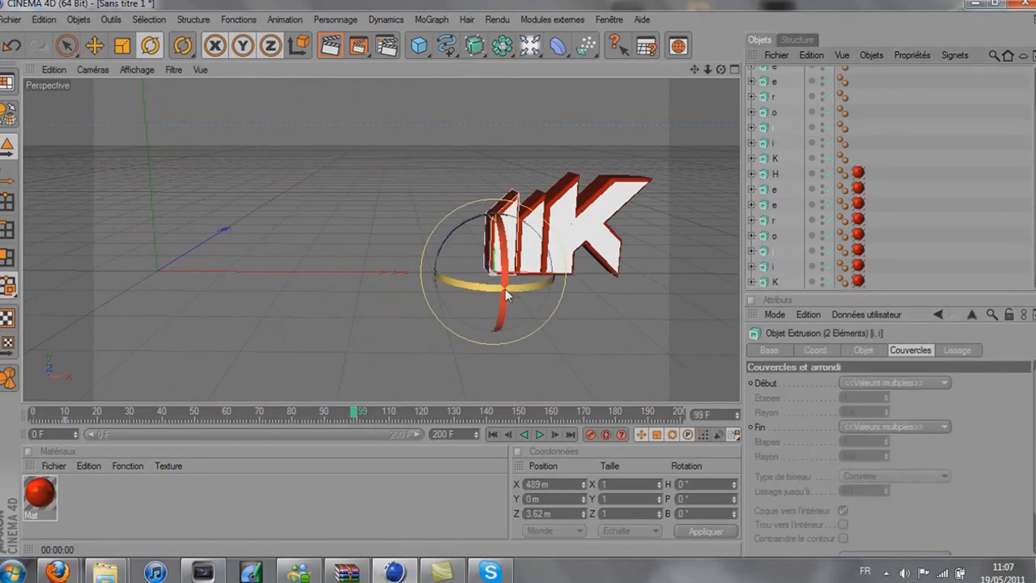
pyautogui.scroll(-5, 507, 287)
pyautogui.press('d')
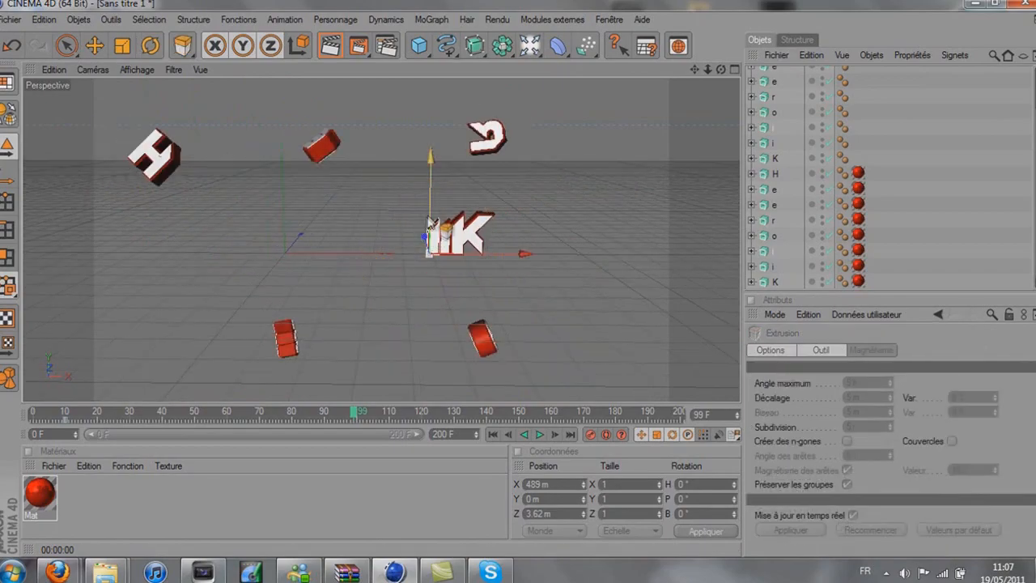
pyautogui.moveTo(431, 213); pyautogui.dragTo(431, 70)
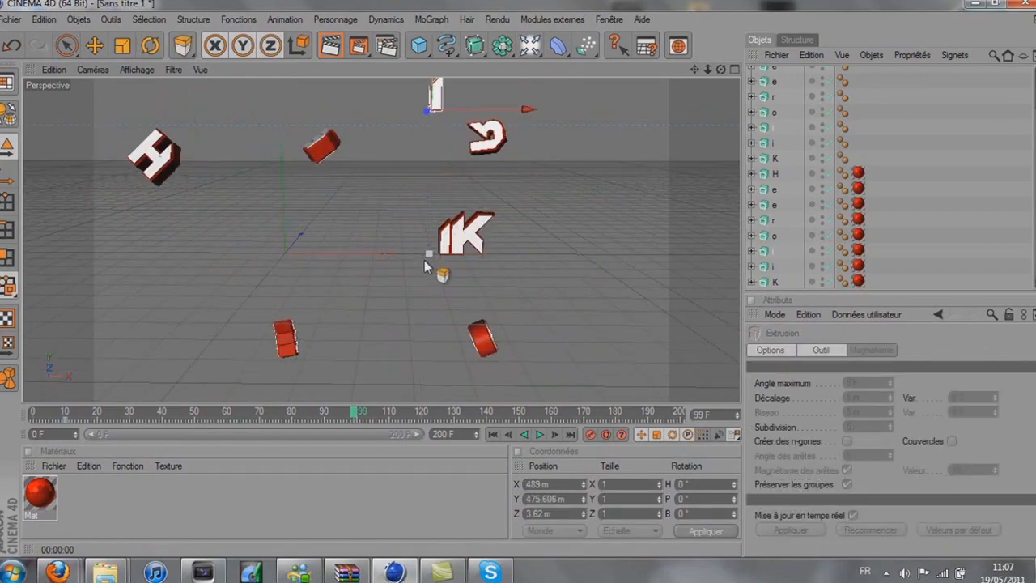
# Rotate both extrusions of the first i to about H 126° and keyframe them at frame 99
pyautogui.press('r')
pyautogui.moveTo(450, 127); pyautogui.dragTo(566, 114)
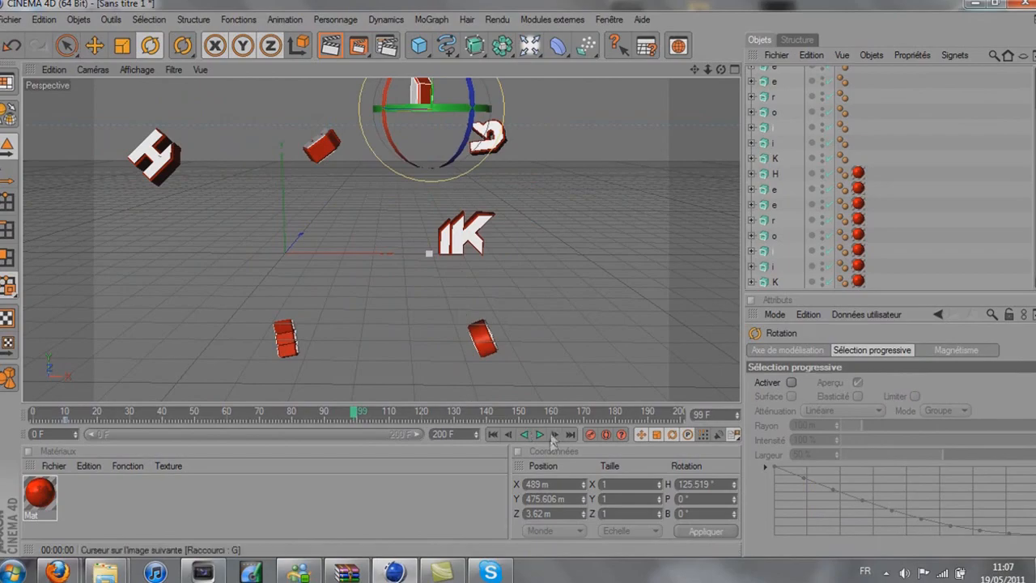
pyautogui.click(589, 435)
pyautogui.scroll(5, 483, 296)
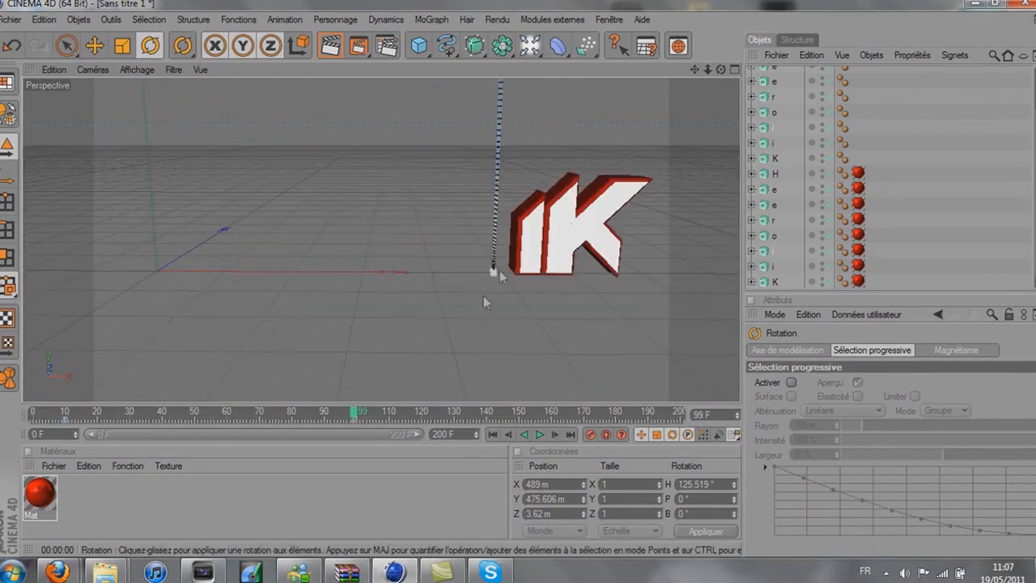
# Move the white and red extrusions of the second i together along the X axis to about X 1147 m
pyautogui.click(777, 173)
pyautogui.scroll(-5, 687, 284)
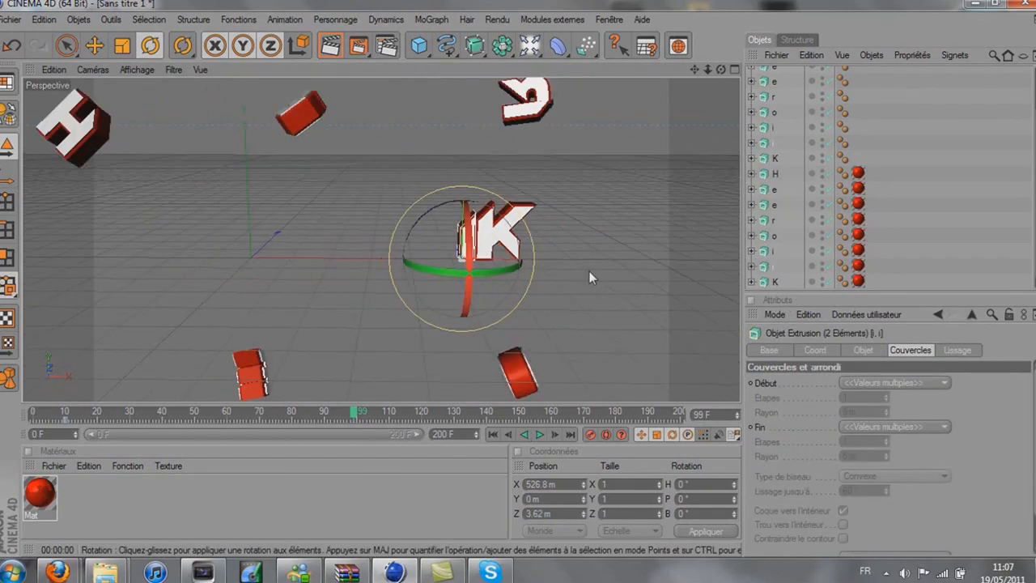
pyautogui.press('d')
pyautogui.moveTo(447, 239); pyautogui.dragTo(488, 260)
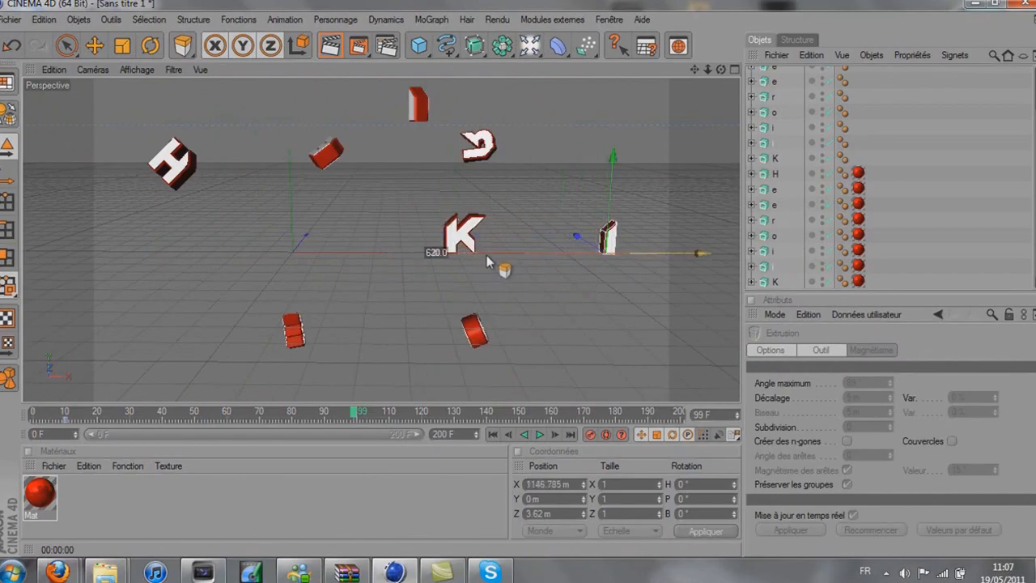
# Rotate both extrusions of the second i, with P about 16° and B about 293°, and keyframe them at frame 99
pyautogui.press('r')
pyautogui.moveTo(595, 262); pyautogui.dragTo(615, 386)
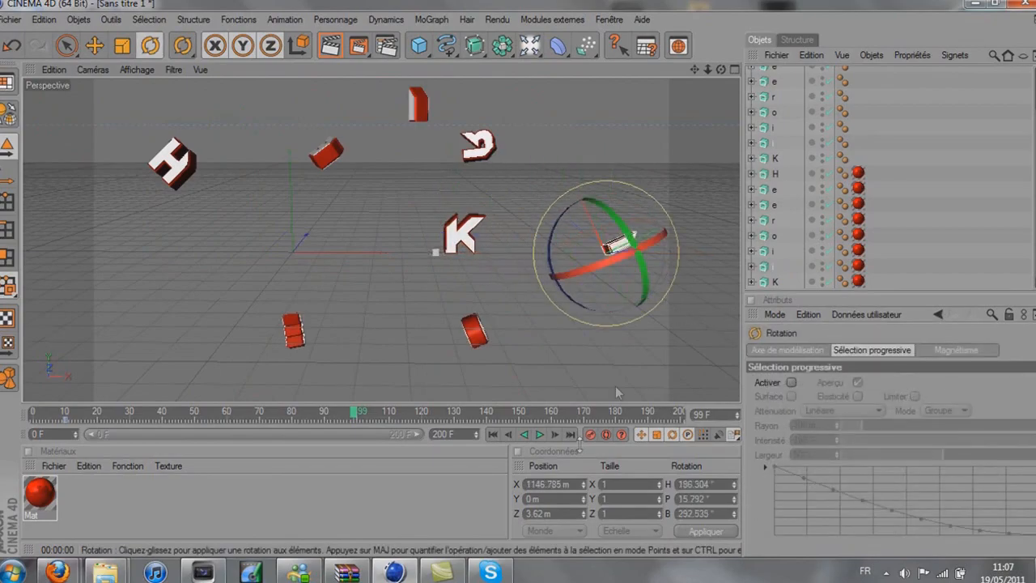
pyautogui.click(590, 435)
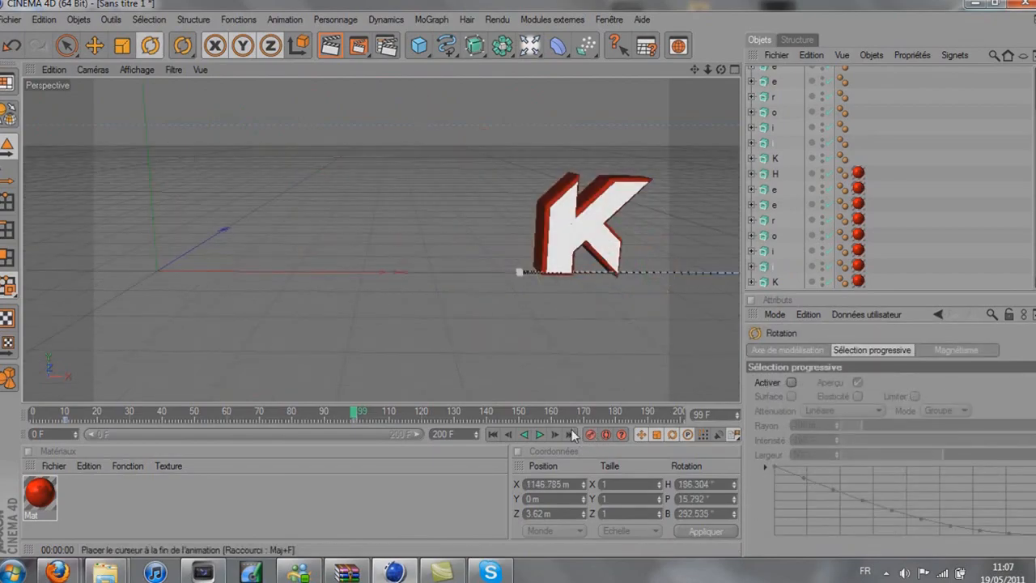
pyautogui.click(776, 283)
pyautogui.scroll(-8, 623, 259)
pyautogui.press('d')
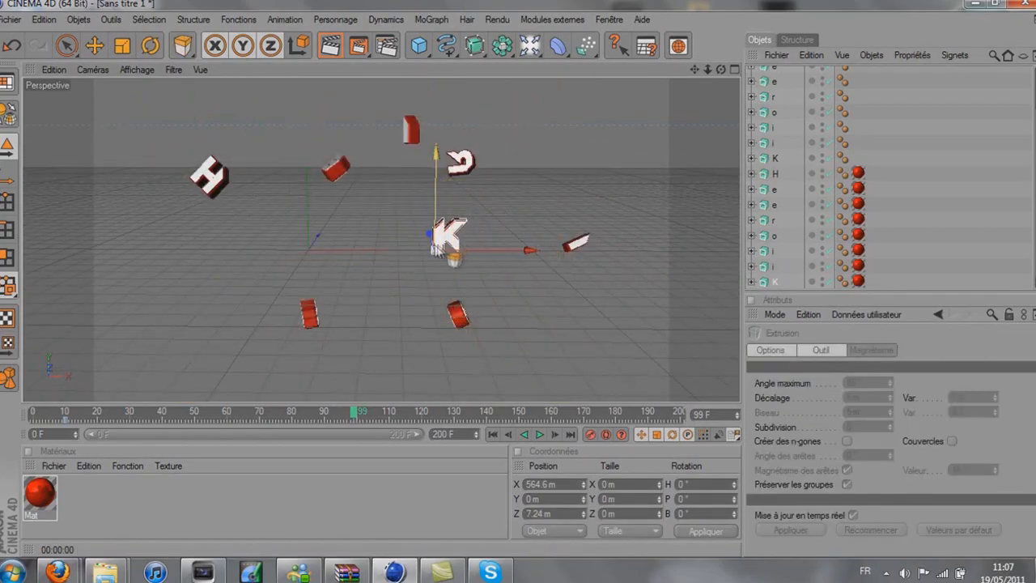
pyautogui.moveTo(436, 250); pyautogui.dragTo(374, 261)
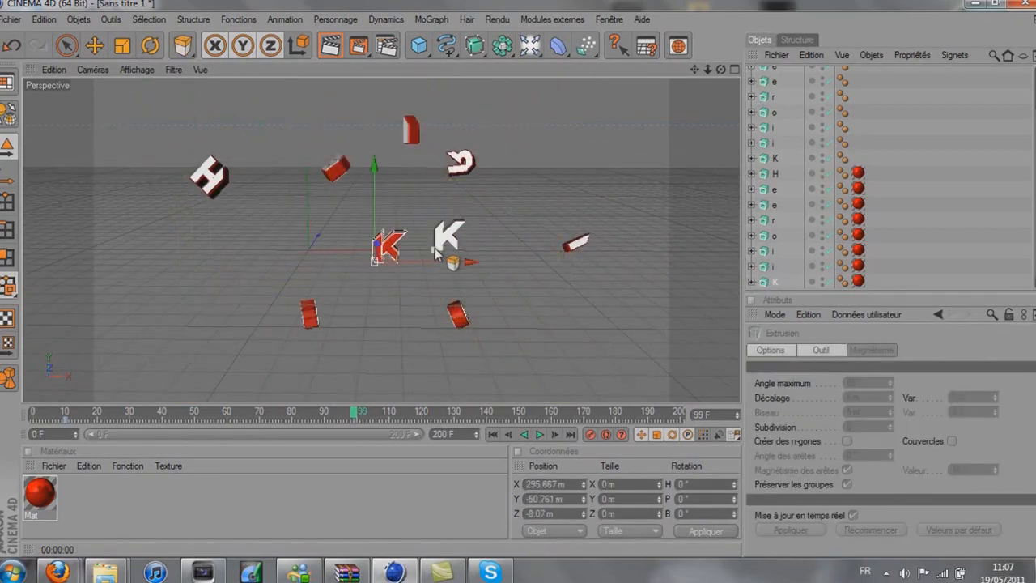
pyautogui.hotkey('ctrl', 'z')
# Move the white and red K extrusions together to about X -455 m, Y -285 m, Z -73 m, below the H
pyautogui.keyDown('ctrl'); pyautogui.click(775, 159); pyautogui.keyUp('ctrl')
pyautogui.scroll(-4, 511, 293)
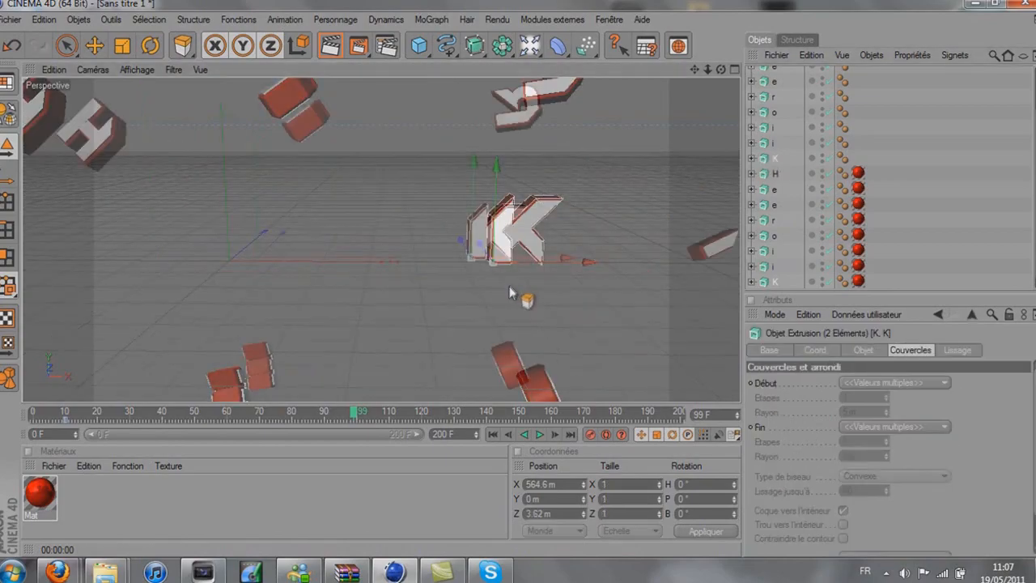
pyautogui.scroll(-4, 506, 285)
pyautogui.moveTo(434, 251); pyautogui.dragTo(222, 297)
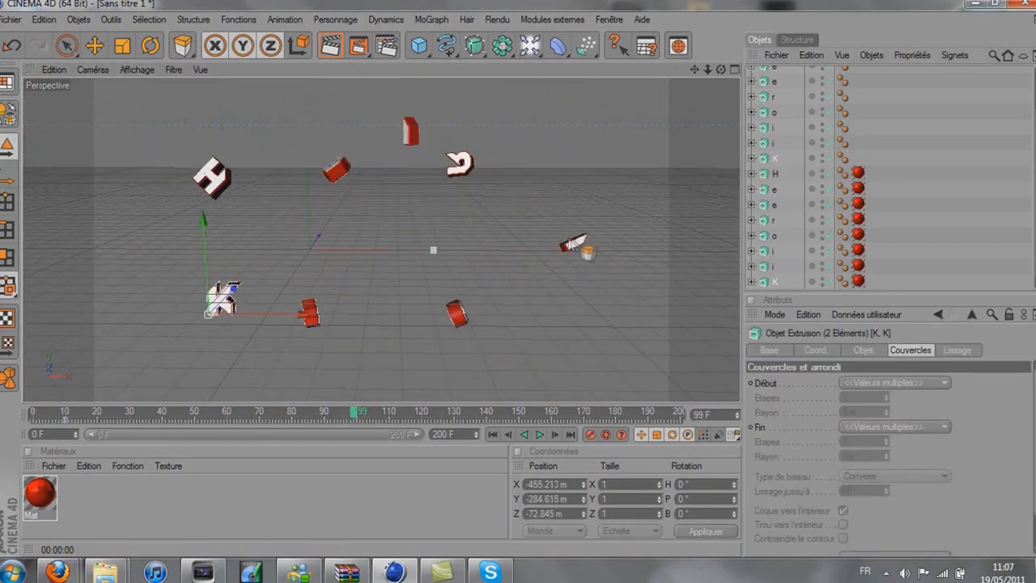
# Rotate both K extrusions to about H 168°, P 41°, B 353° and keyframe them at frame 99
pyautogui.press('r')
pyautogui.moveTo(374, 328); pyautogui.dragTo(362, 348)
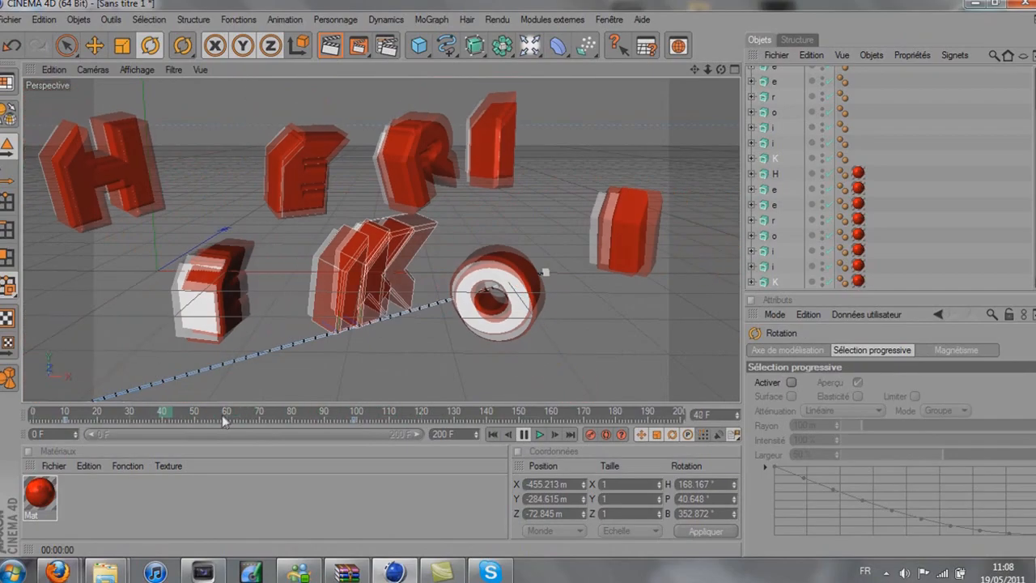
# Stop the playback and check the animation's early frames, rendering the active view at frame 17
pyautogui.click(523, 434)
pyautogui.moveTo(632, 413); pyautogui.dragTo(89, 430)
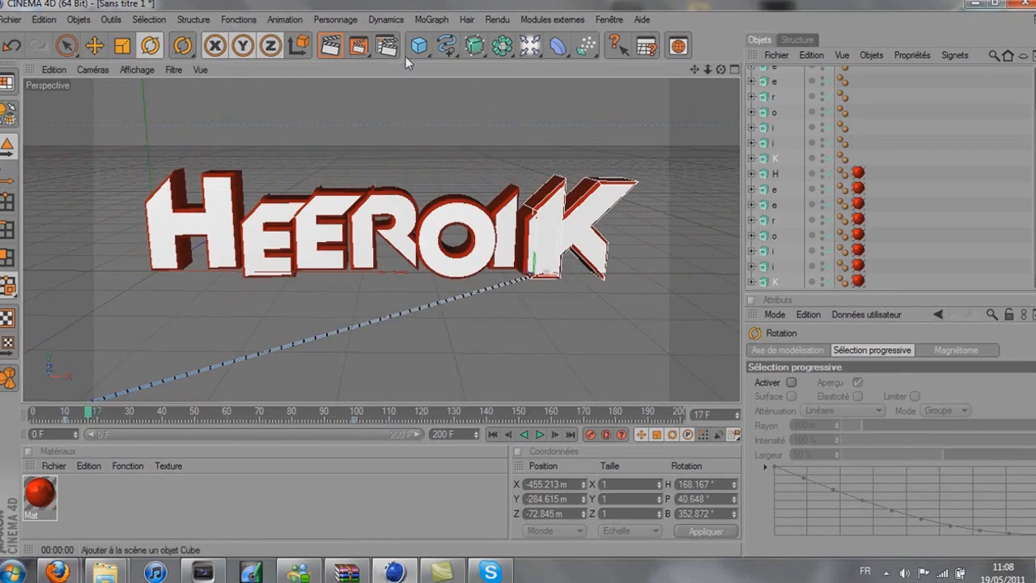
pyautogui.click(330, 46)
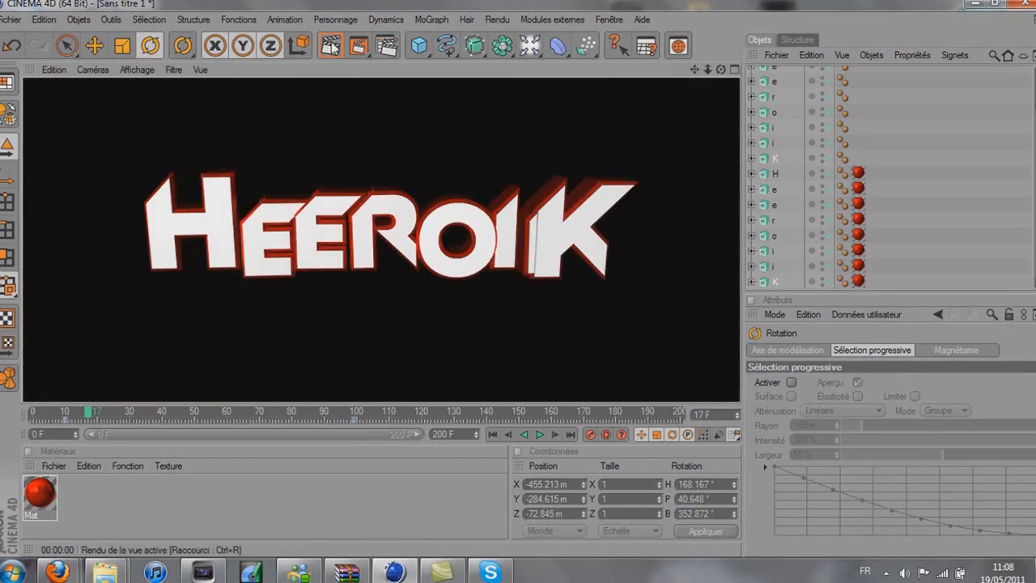
pyautogui.moveTo(93, 413)
pyautogui.mouseDown()
pyautogui.moveTo(77, 413)
pyautogui.moveTo(100, 413)
pyautogui.mouseUp()
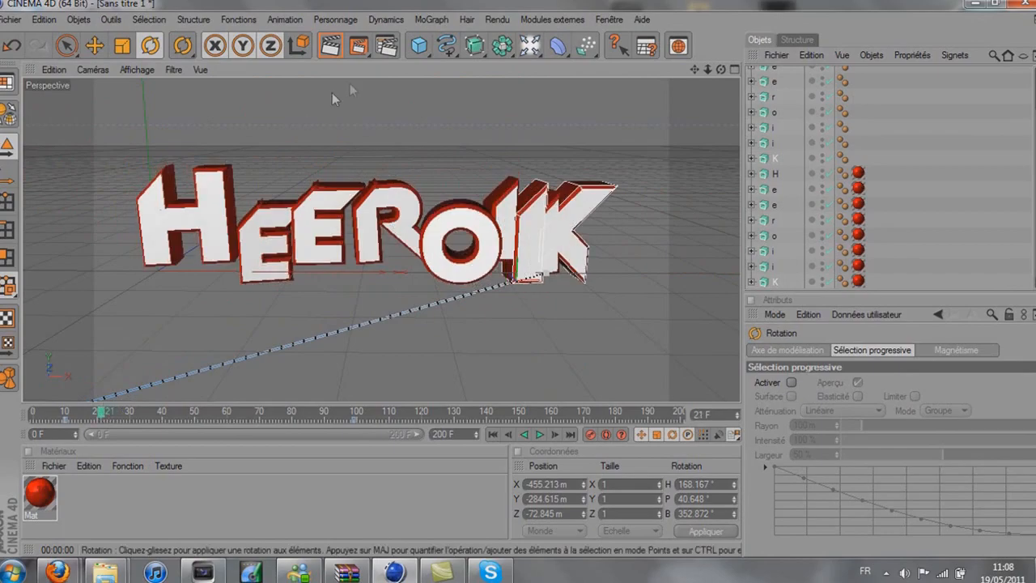
# Set the render output to a manual frame range from frame 1 to frame 105
pyautogui.click(387, 46)
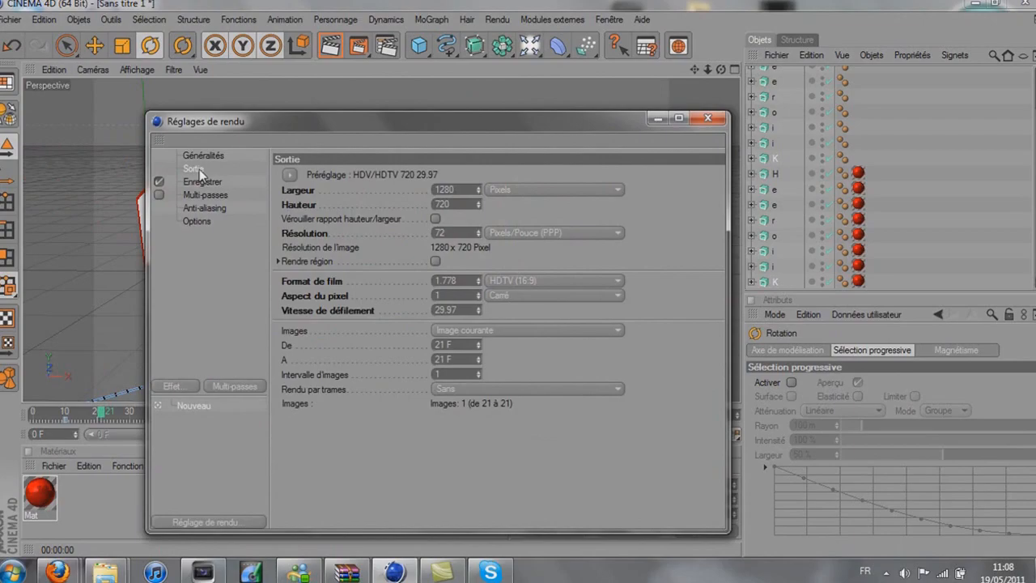
pyautogui.moveTo(442, 132); pyautogui.dragTo(282, 479)
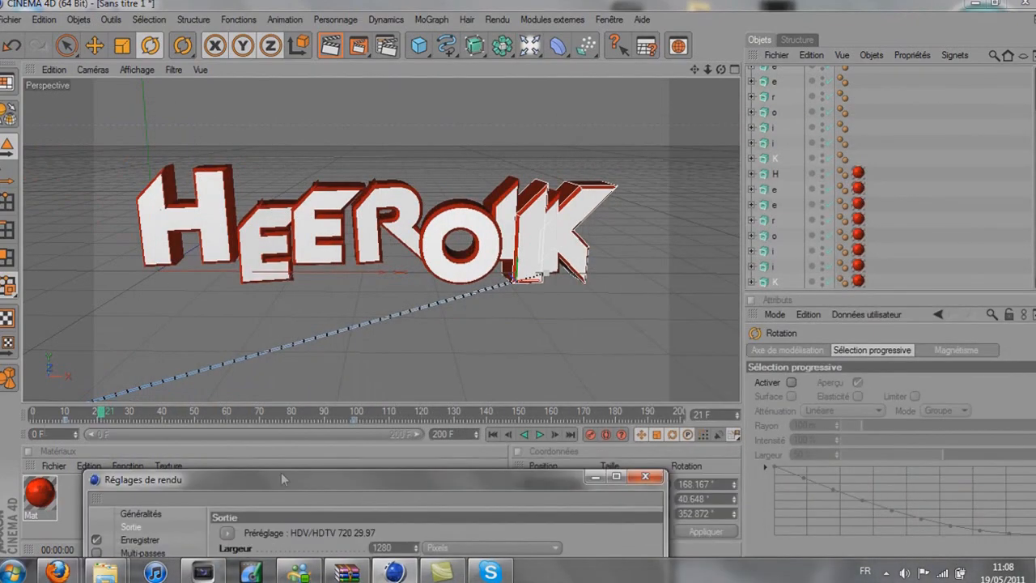
pyautogui.moveTo(101, 415); pyautogui.dragTo(456, 183)
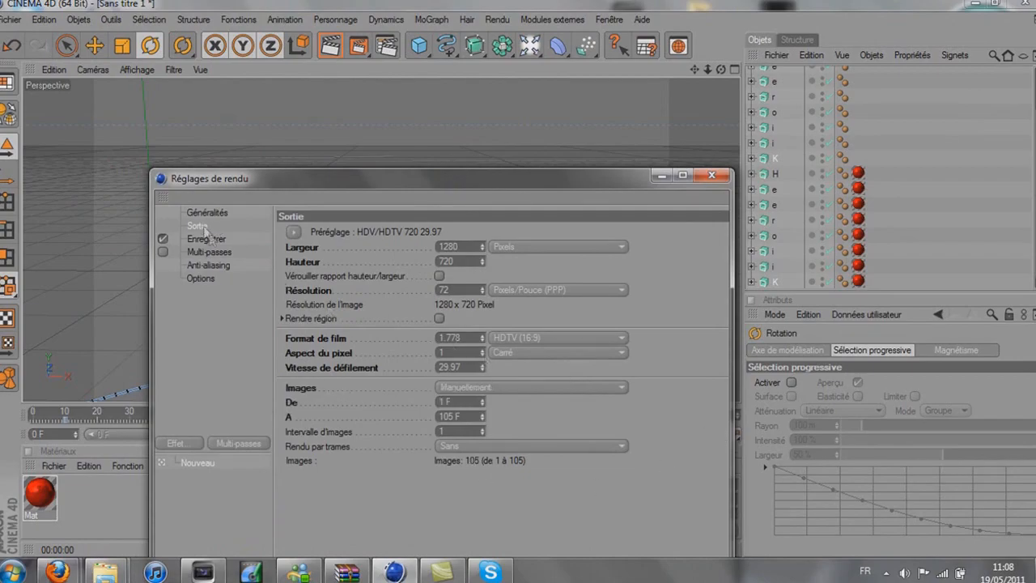
# Set the render's save path to a file named Tuto Heeroiik on the desktop
pyautogui.click(217, 239)
pyautogui.click(709, 259)
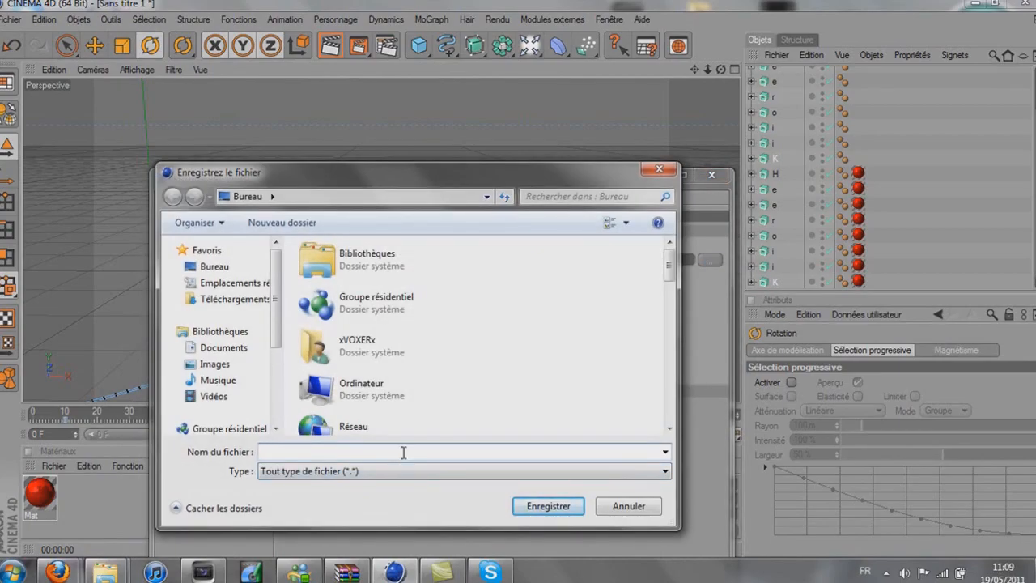
pyautogui.write('Tuto Heeroiik')
pyautogui.press('Return')
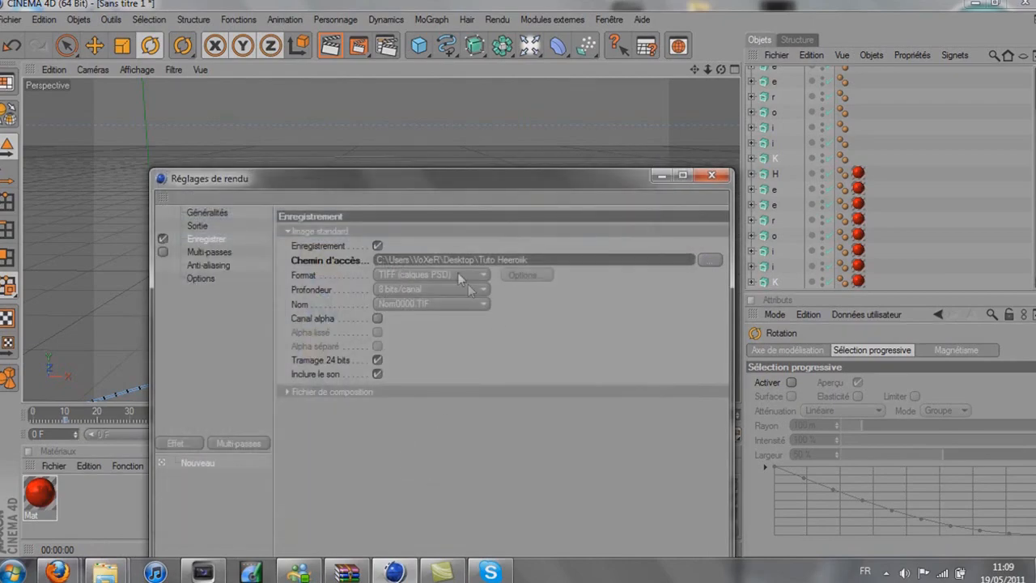
# Set the render's save format to Film AVI and start rendering the animation
pyautogui.click(470, 275)
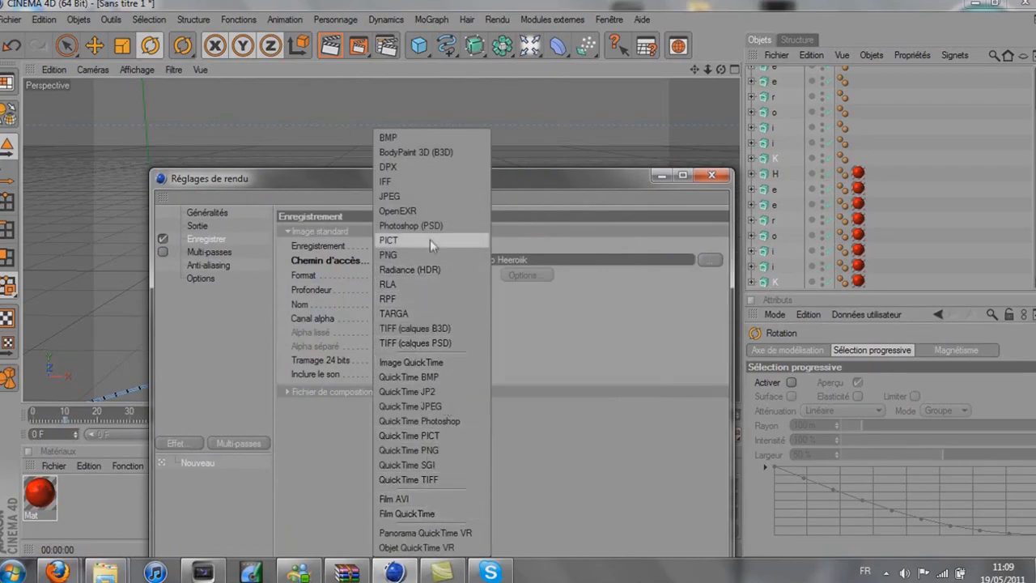
pyautogui.click(434, 501)
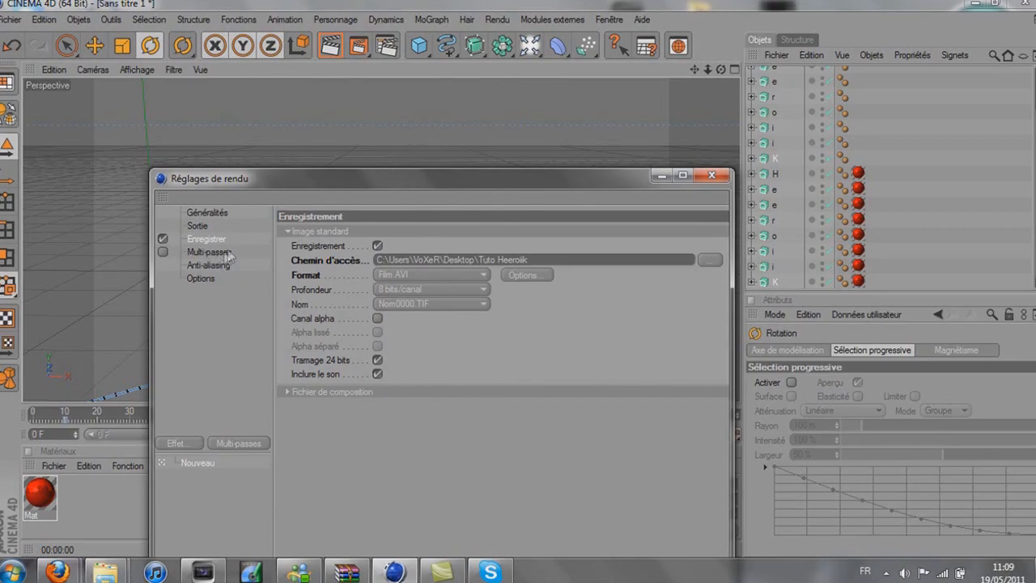
pyautogui.click(712, 177)
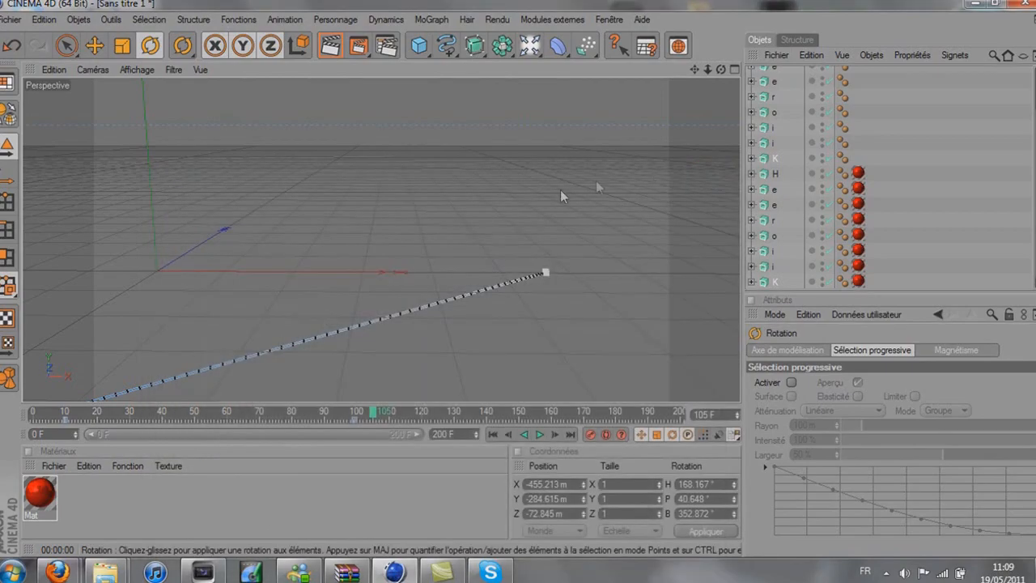
pyautogui.click(362, 46)
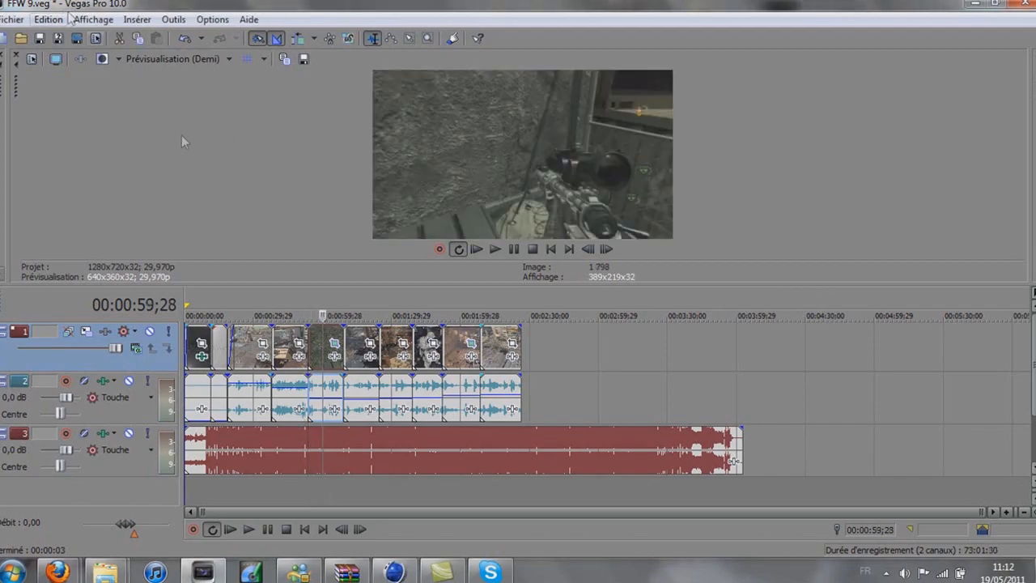
# Create a new Vegas Pro project with the HDV 720-30p (1280x720; 29,970 ips) template and Optimisée full-resolution rendering quality
pyautogui.moveTo(322, 435)
pyautogui.mouseDown()
pyautogui.moveTo(428, 437)
pyautogui.moveTo(317, 437)
pyautogui.mouseUp()
pyautogui.click(12, 19)
pyautogui.click(40, 36)
pyautogui.click(467, 243)
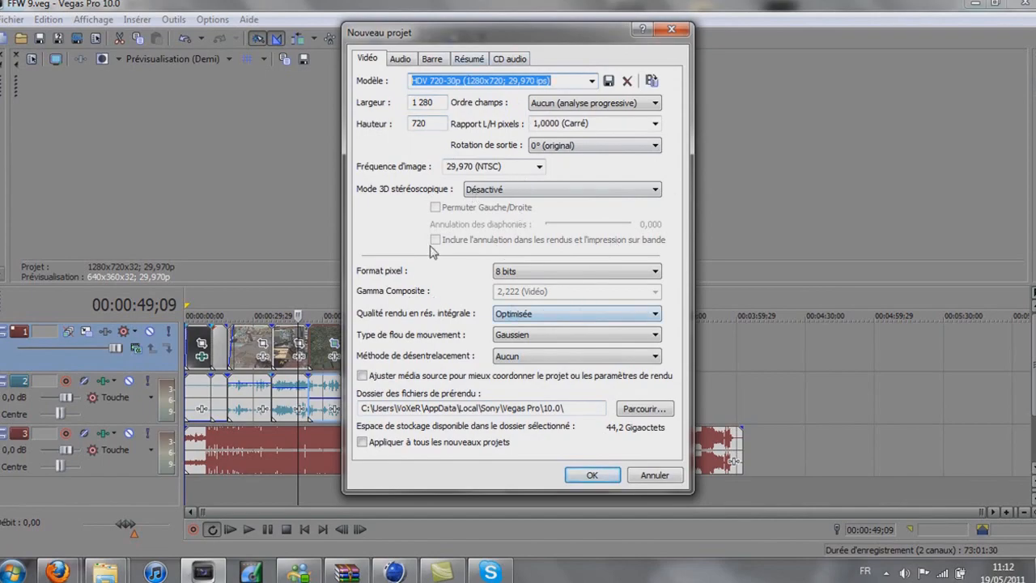
pyautogui.click(592, 80)
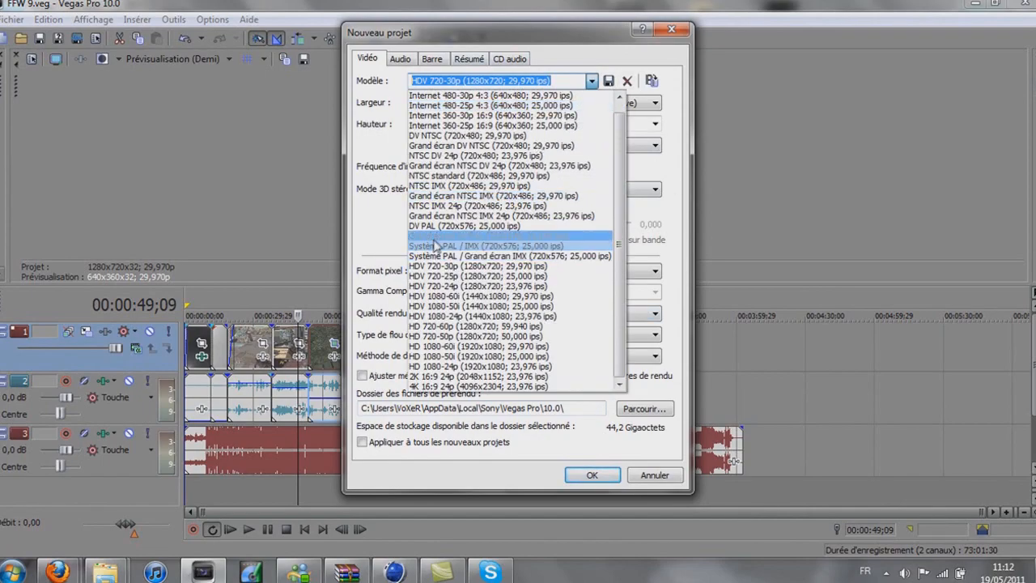
pyautogui.click(526, 268)
pyautogui.click(615, 314)
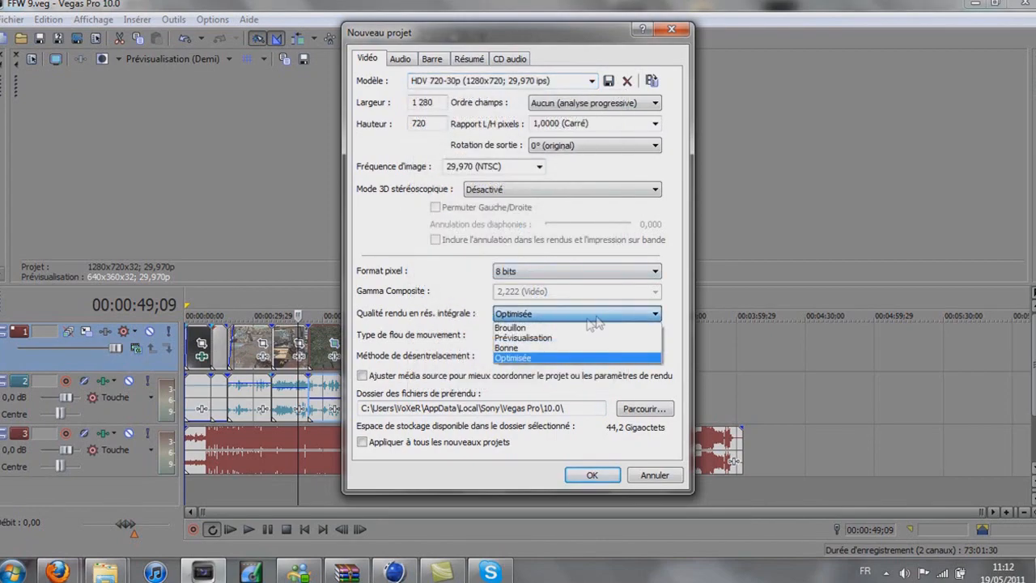
pyautogui.click(554, 358)
pyautogui.click(592, 475)
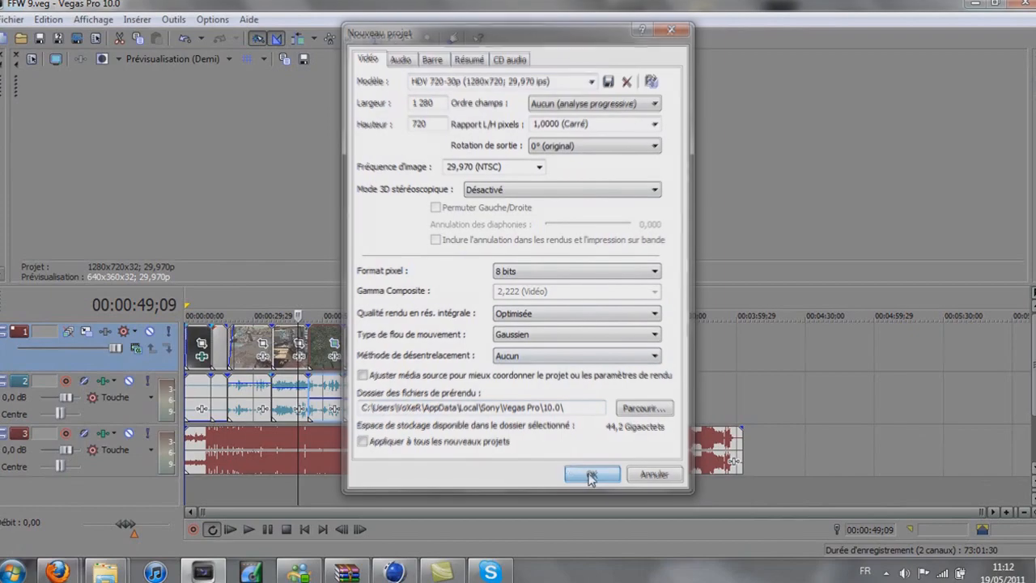
# Bring the Tuto Heeroiik video from the desktop into the timeline, aligned with the very beginning of a new video track
pyautogui.moveTo(324, 283); pyautogui.dragTo(334, 273)
pyautogui.press('super+d')
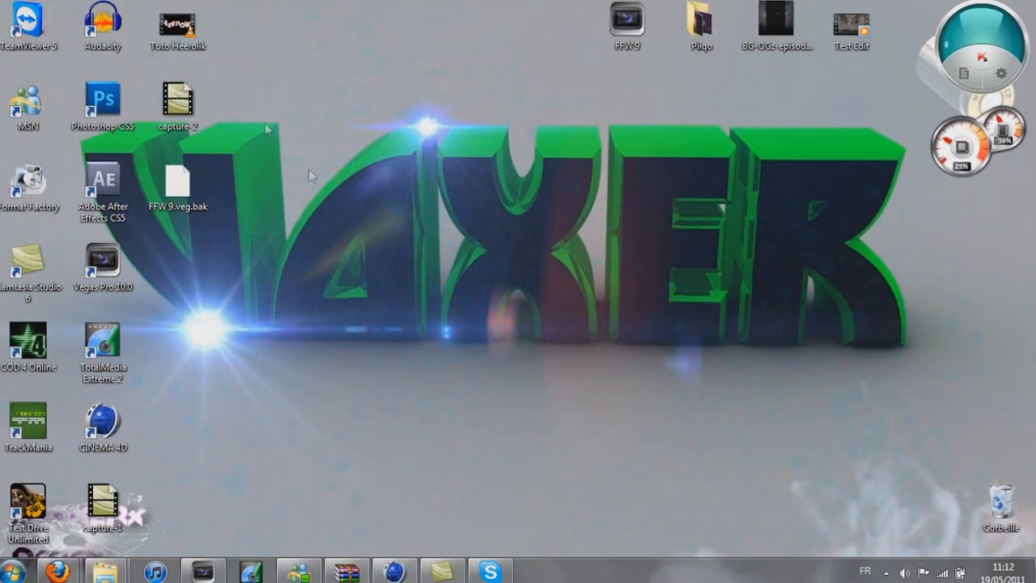
pyautogui.moveTo(179, 31); pyautogui.dragTo(333, 428)
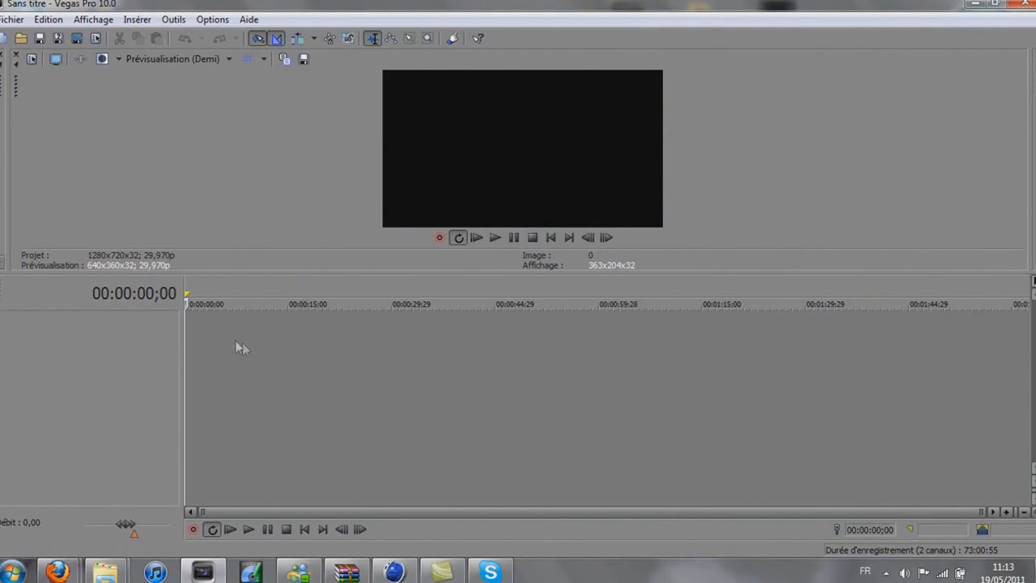
pyautogui.moveTo(279, 338); pyautogui.dragTo(191, 345)
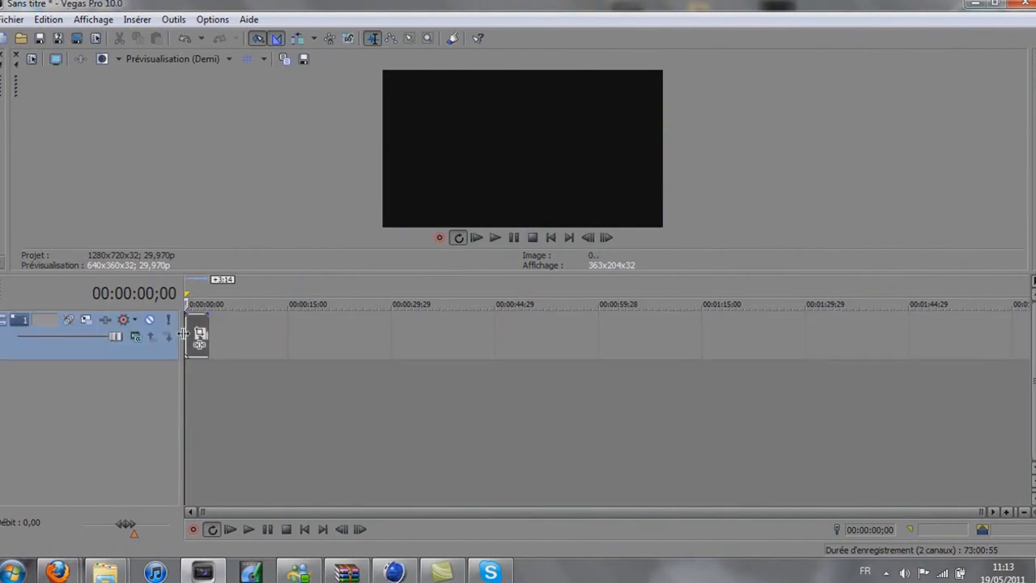
pyautogui.scroll(6, 283, 387)
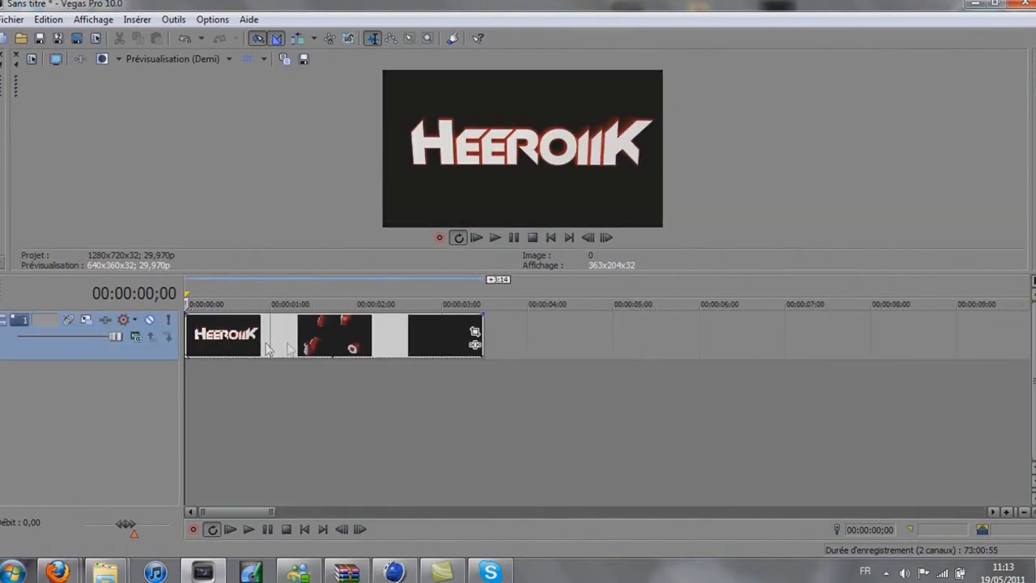
# Play the imported clip to check the letter animation and return the playhead to the start
pyautogui.click(495, 238)
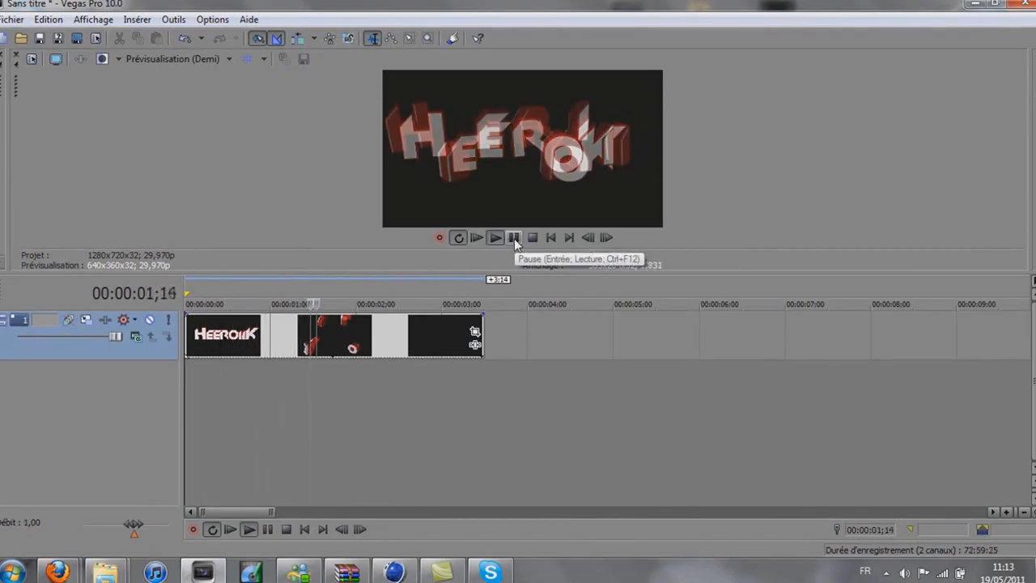
pyautogui.click(514, 238)
pyautogui.moveTo(352, 374); pyautogui.dragTo(185, 330)
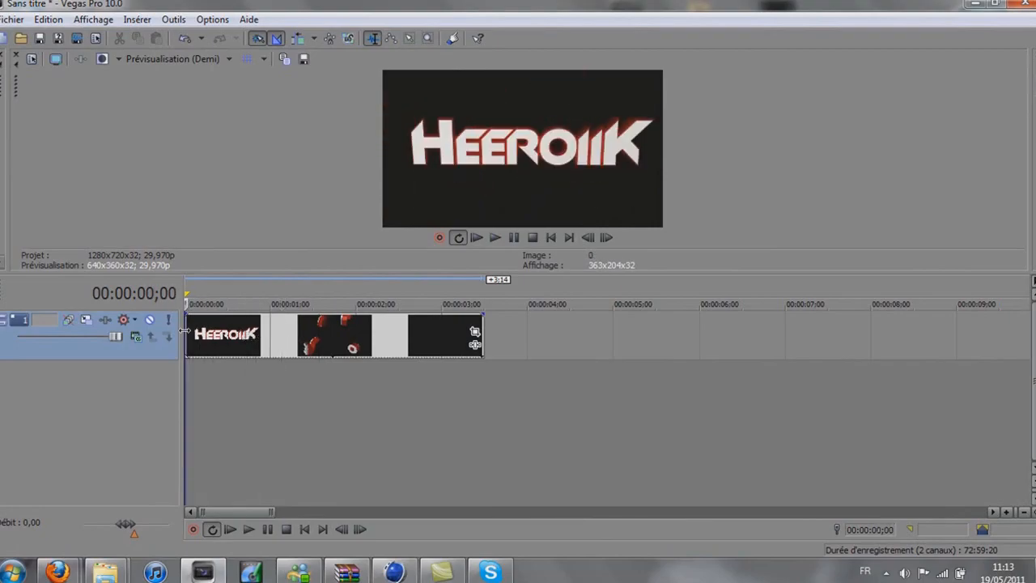
# Insert a Rapidité envelope on the clip, lower it all the way to reverse playback, and preview it
pyautogui.click(289, 336)
pyautogui.rightClick(290, 336)
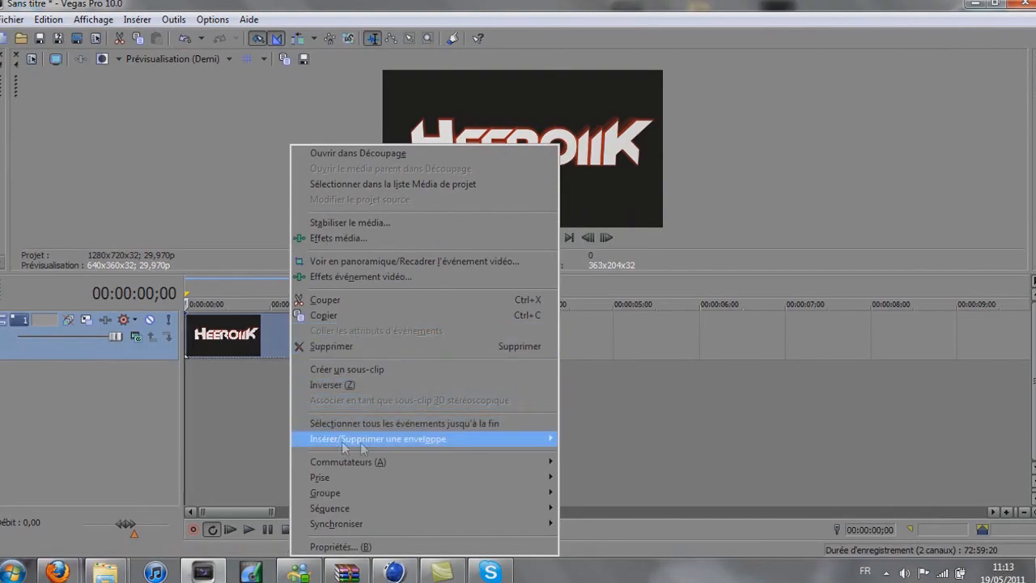
pyautogui.moveTo(359, 438)
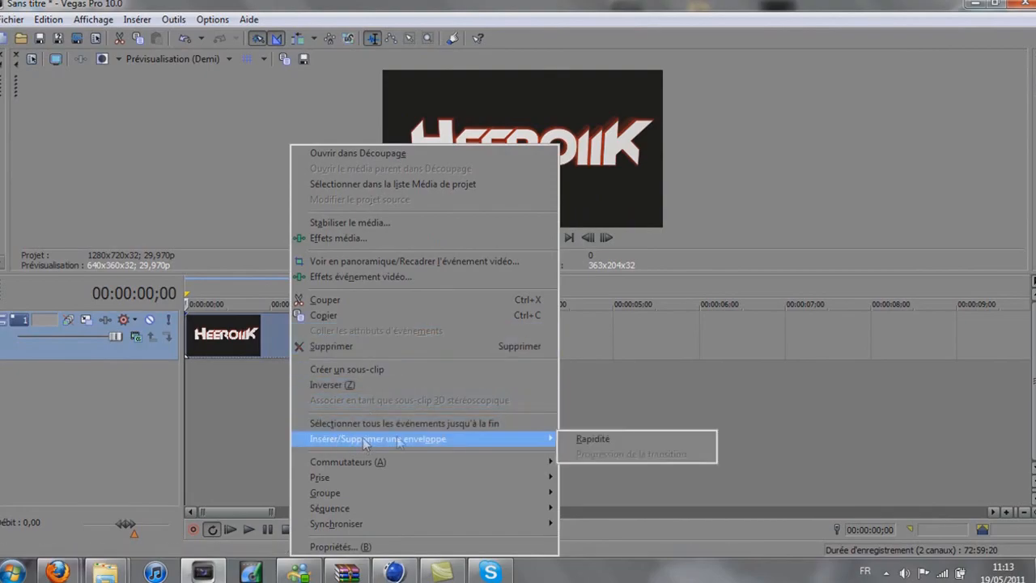
pyautogui.click(582, 439)
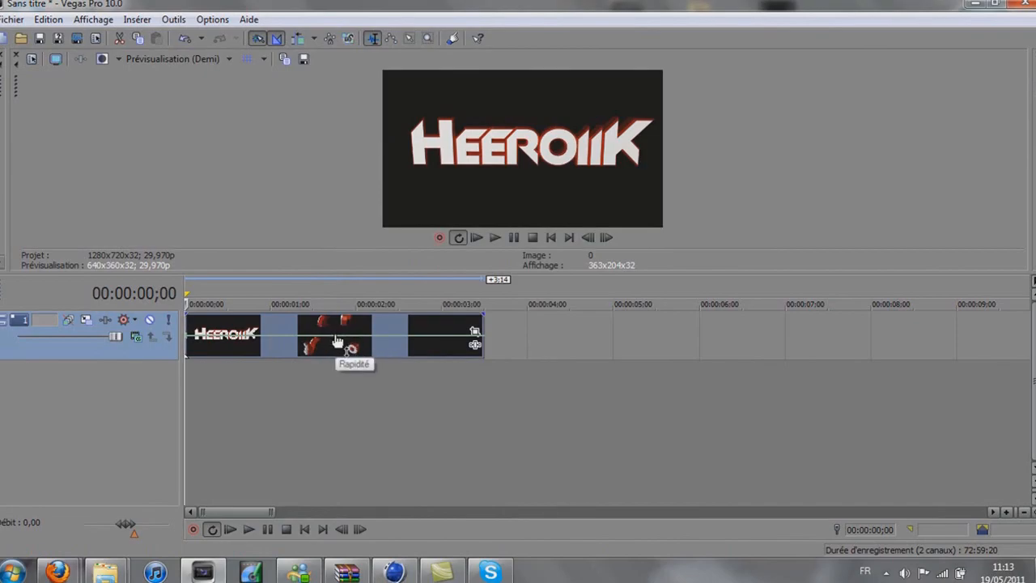
pyautogui.moveTo(337, 341); pyautogui.dragTo(337, 366)
pyautogui.click(491, 242)
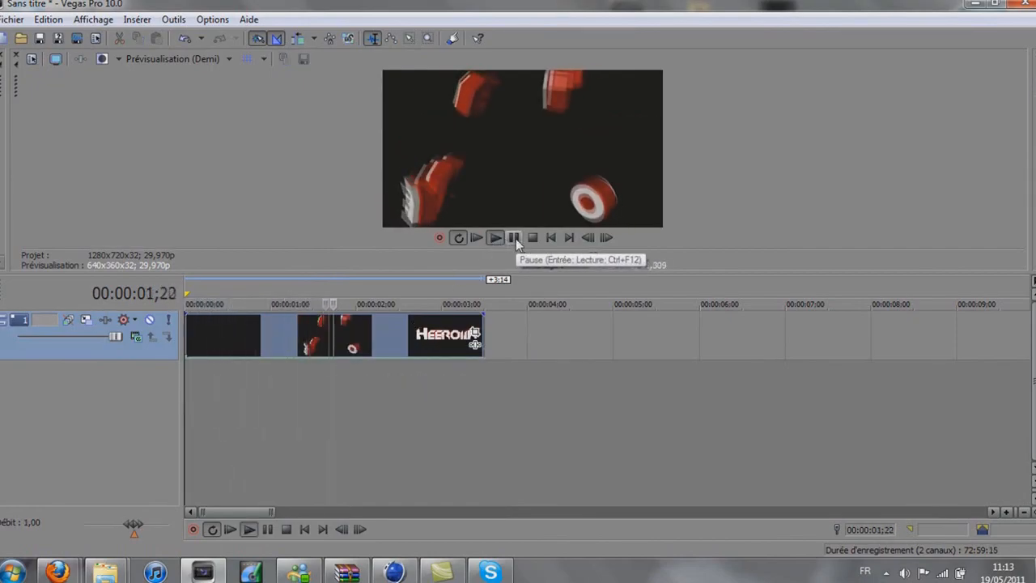
pyautogui.click(514, 237)
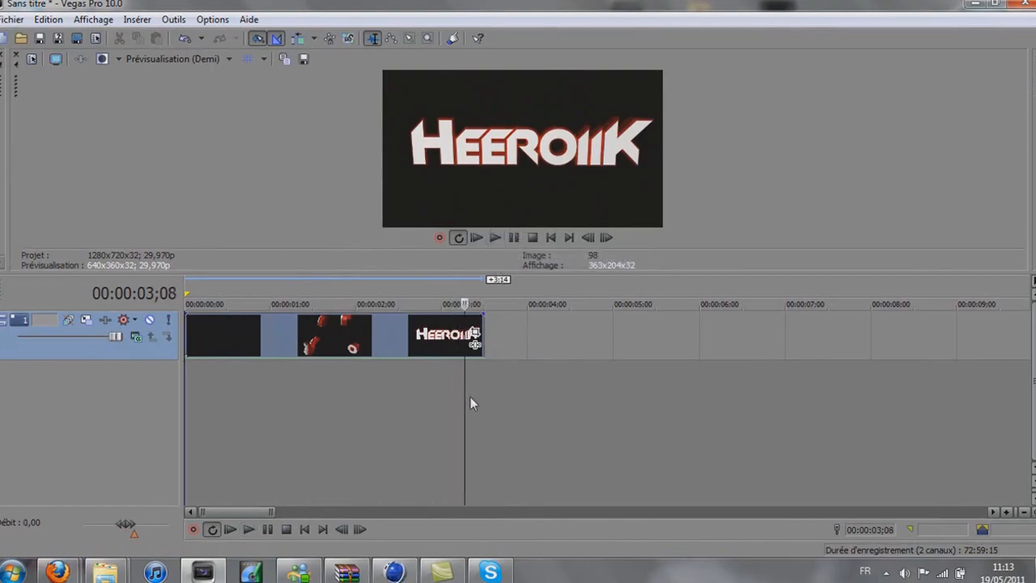
# Save the preview frame at 00:00:03;12 as a JPEG snapshot named Image1 on the desktop
pyautogui.moveTo(465, 394); pyautogui.dragTo(476, 340)
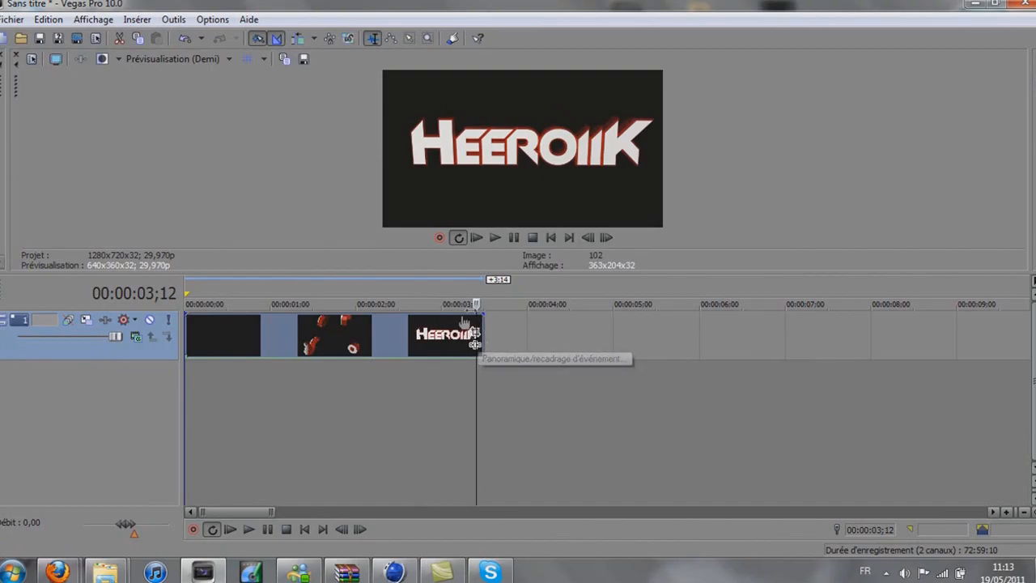
pyautogui.click(305, 59)
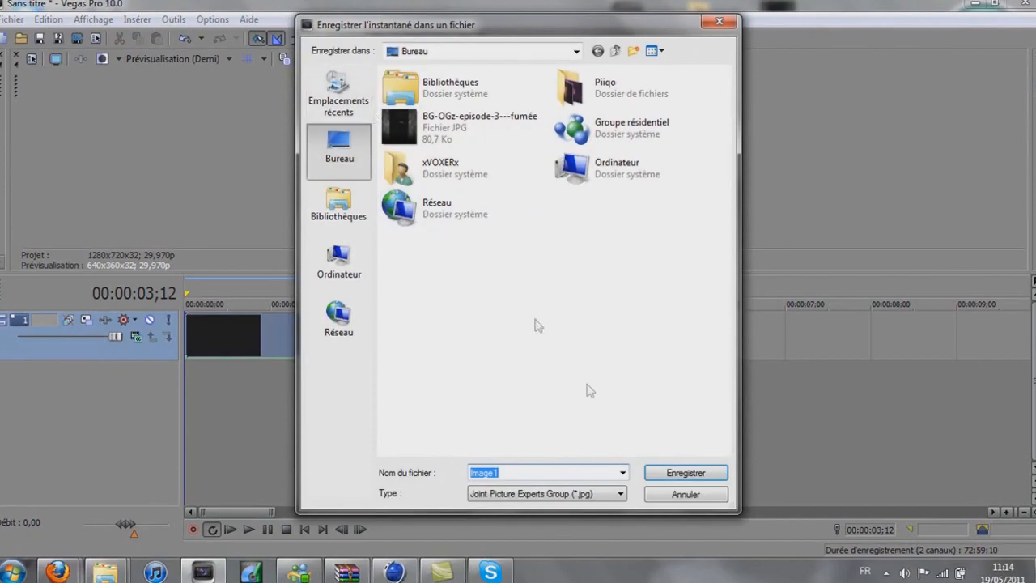
pyautogui.click(682, 473)
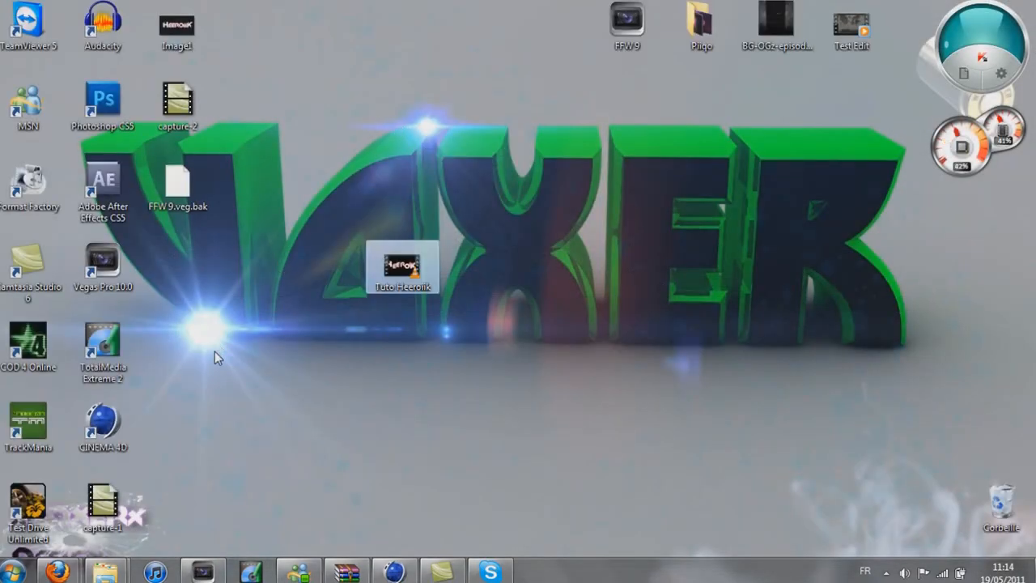
# Place the Image1 snapshot at the end of the video clip, shorten it by about 2;19, and play across the junction
pyautogui.click(300, 230)
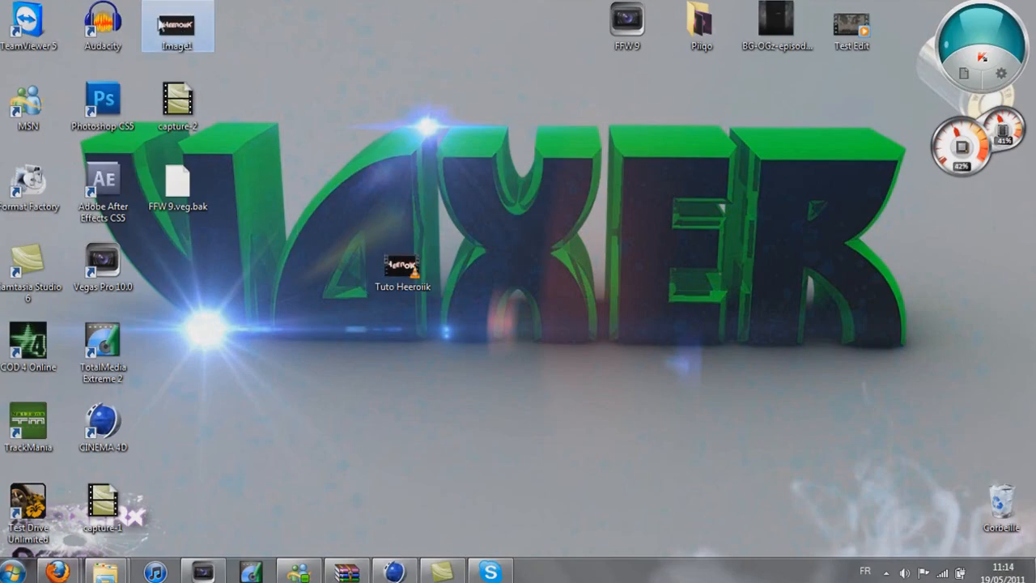
pyautogui.click(202, 571)
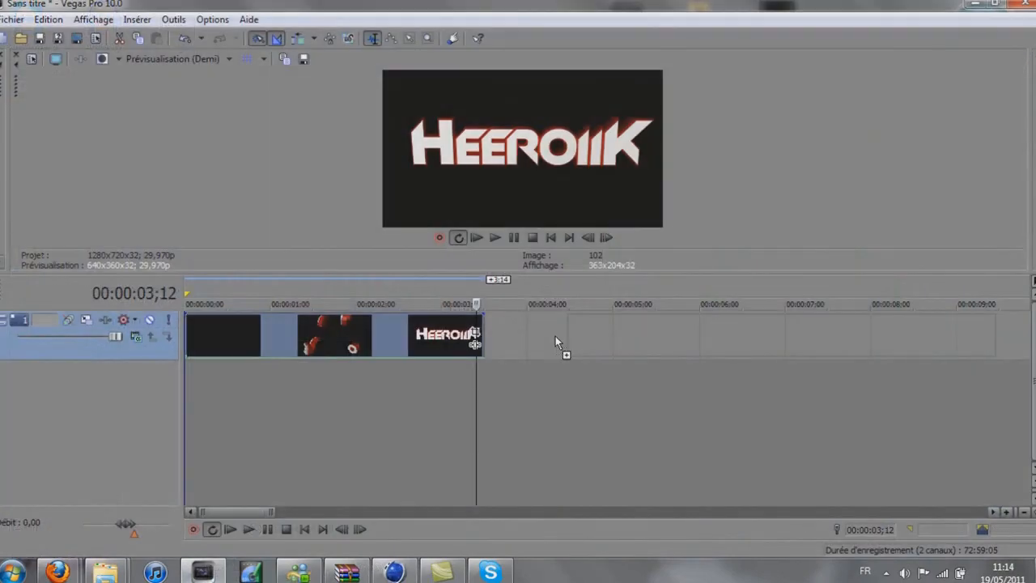
pyautogui.moveTo(482, 334); pyautogui.dragTo(671, 332)
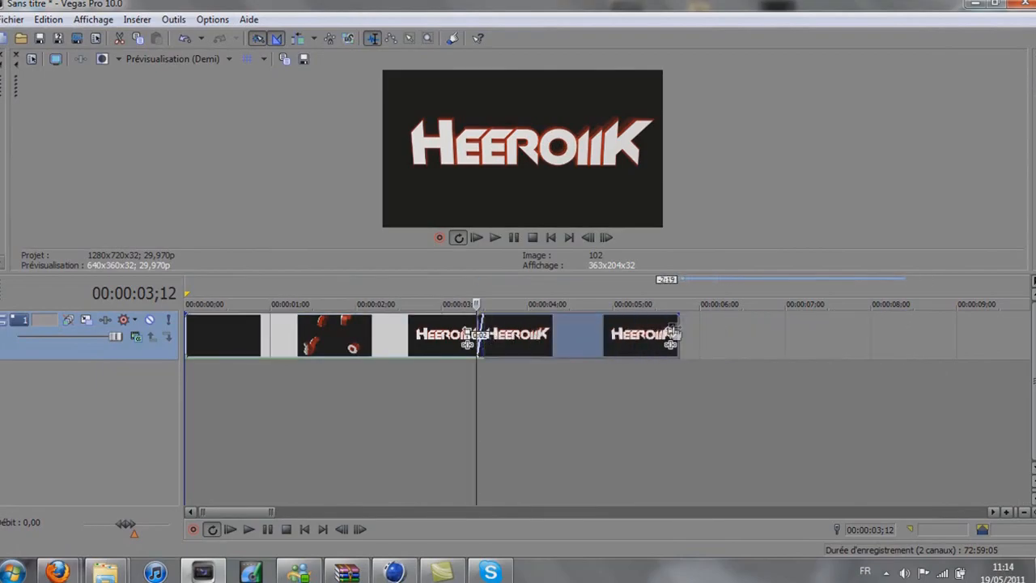
pyautogui.click(495, 237)
pyautogui.click(511, 240)
pyautogui.moveTo(525, 370); pyautogui.dragTo(479, 365)
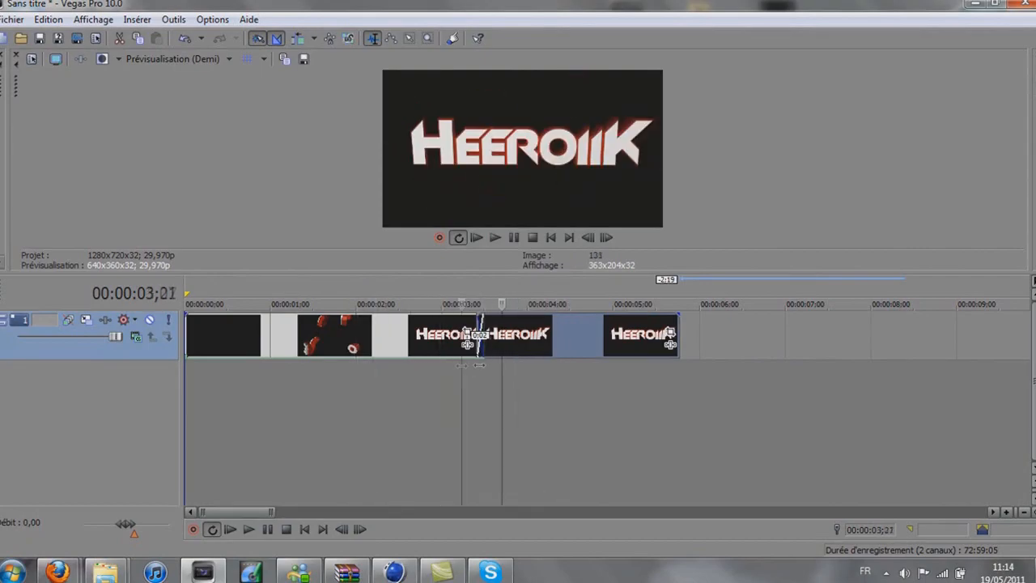
# Move the snapshot away from the video clip, trim its end by about 1;03, and replay the reversed clip from 00:00:00;13
pyautogui.moveTo(522, 339); pyautogui.dragTo(620, 340)
pyautogui.moveTo(773, 328); pyautogui.dragTo(681, 333)
pyautogui.click(326, 335)
pyautogui.moveTo(326, 335); pyautogui.dragTo(222, 330)
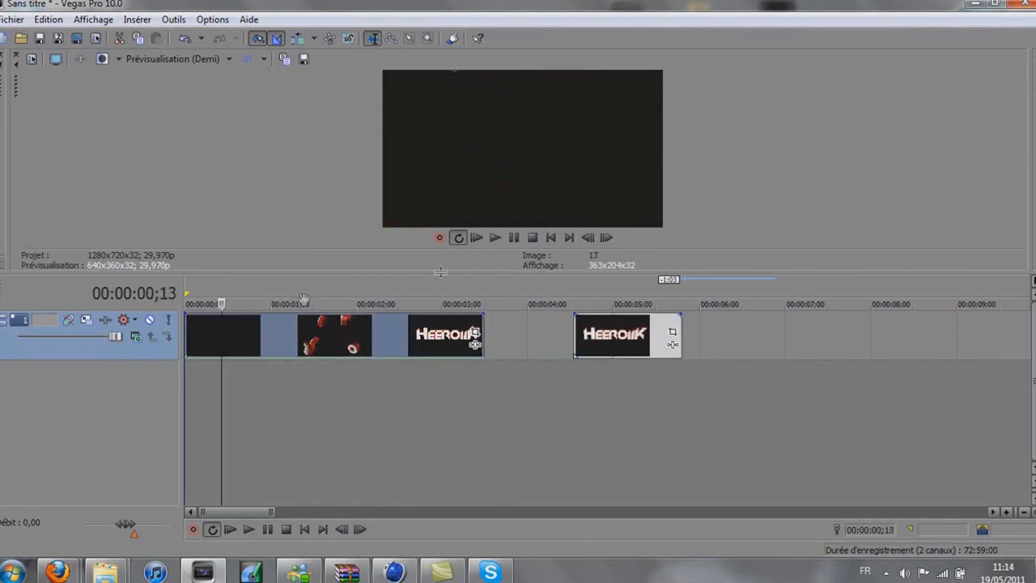
pyautogui.click(496, 237)
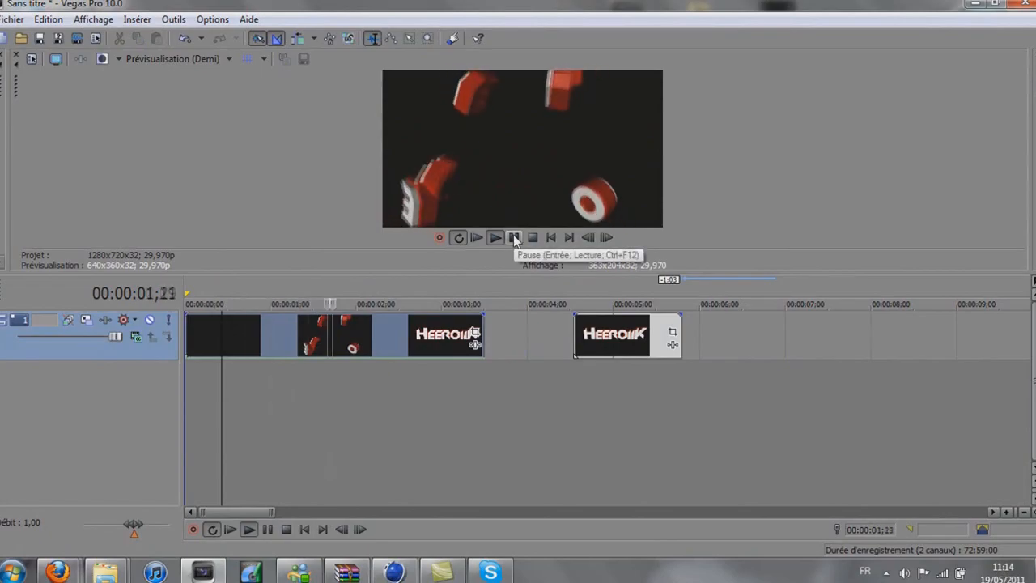
pyautogui.click(514, 238)
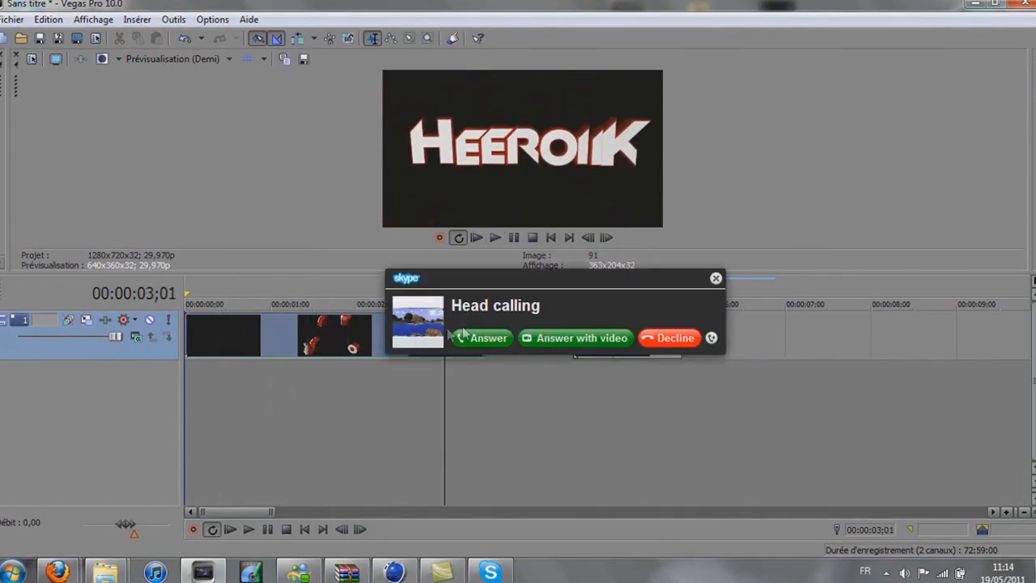
# Answer the incoming Skype call and end it
pyautogui.click(486, 340)
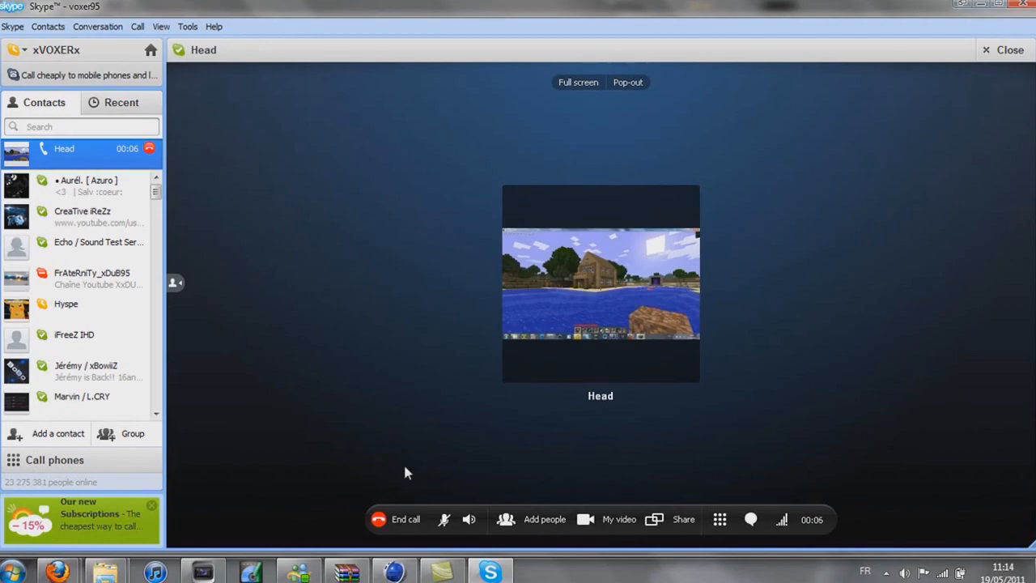
pyautogui.click(380, 519)
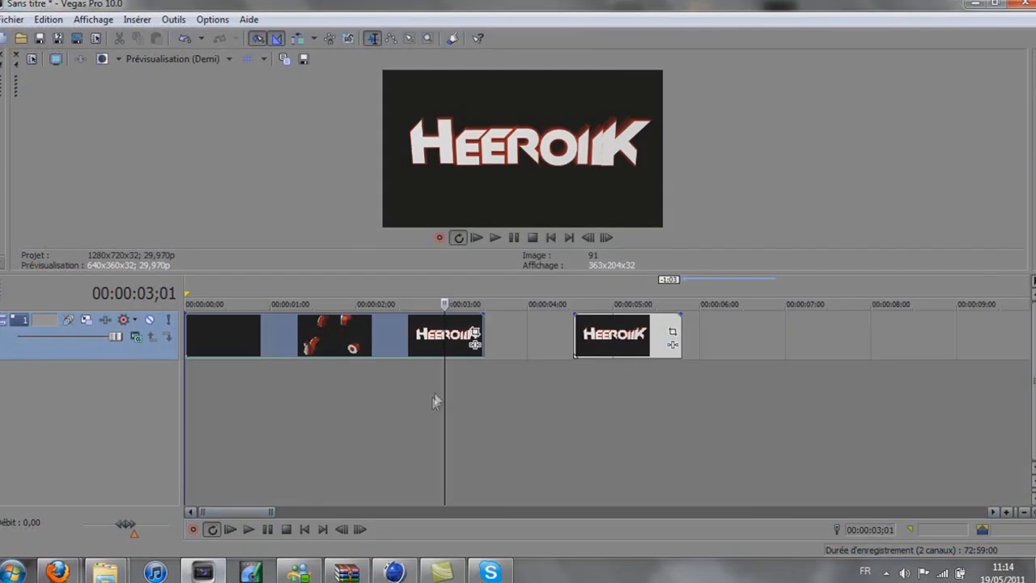
# Move the snapshot about 1;10 further along the track, then time-stretch the reversed clip by about 1;20 to slow it down and preview it
pyautogui.moveTo(608, 344); pyautogui.dragTo(726, 347)
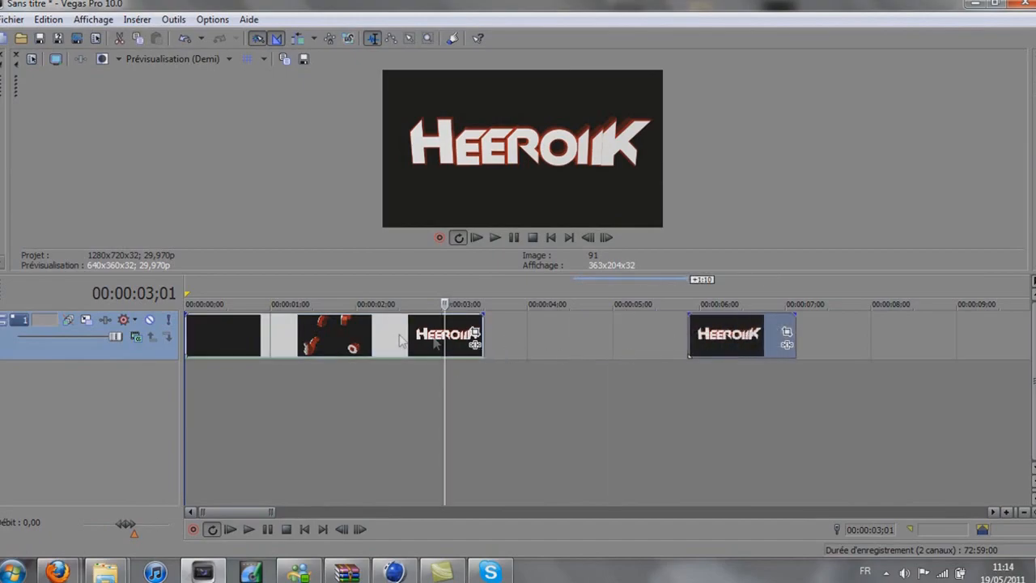
pyautogui.click(393, 338)
pyautogui.click(351, 338)
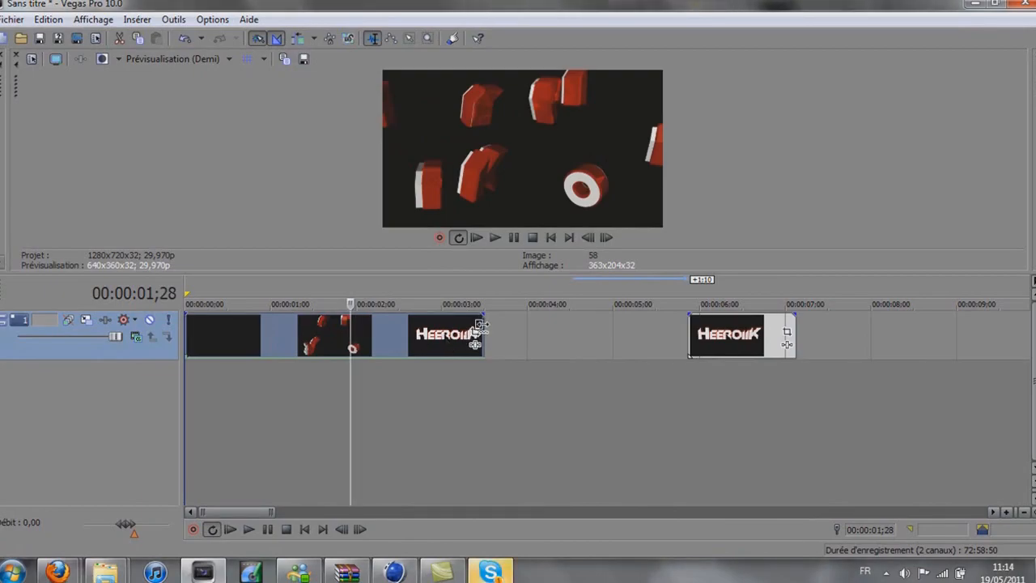
pyautogui.keyDown('ctrl'); pyautogui.moveTo(481, 332); pyautogui.dragTo(624, 333); pyautogui.keyUp('ctrl')
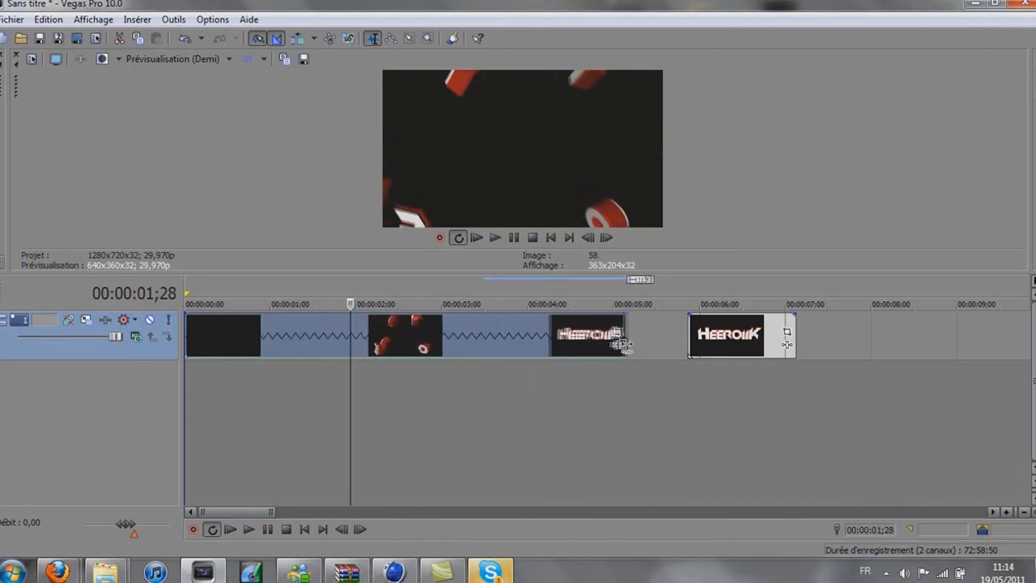
pyautogui.click(502, 239)
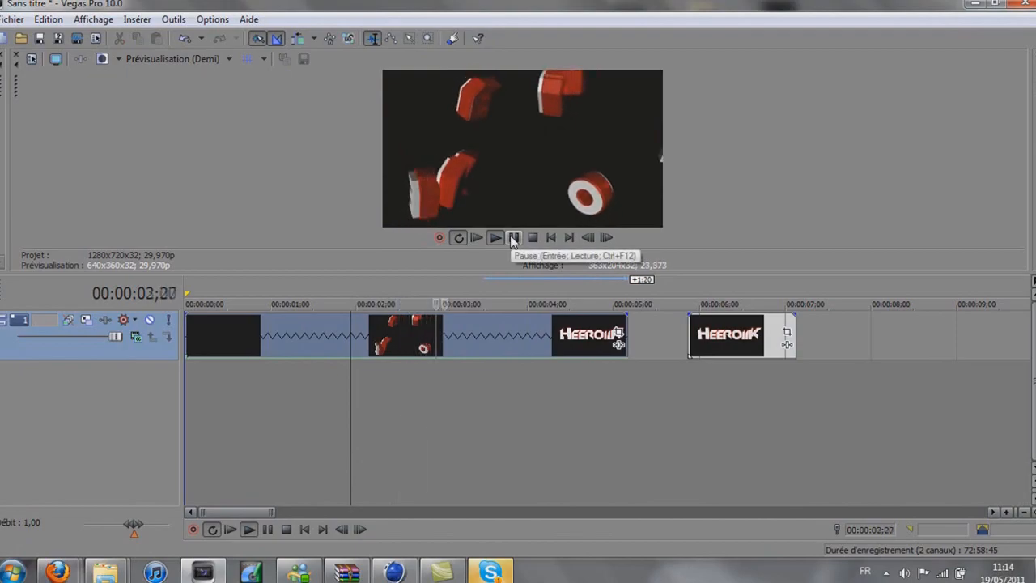
pyautogui.click(525, 240)
# Move the snapshot back flush against the end of the stretched clip and review the sequence
pyautogui.moveTo(729, 340); pyautogui.dragTo(669, 345)
pyautogui.click(646, 339)
pyautogui.press('space')
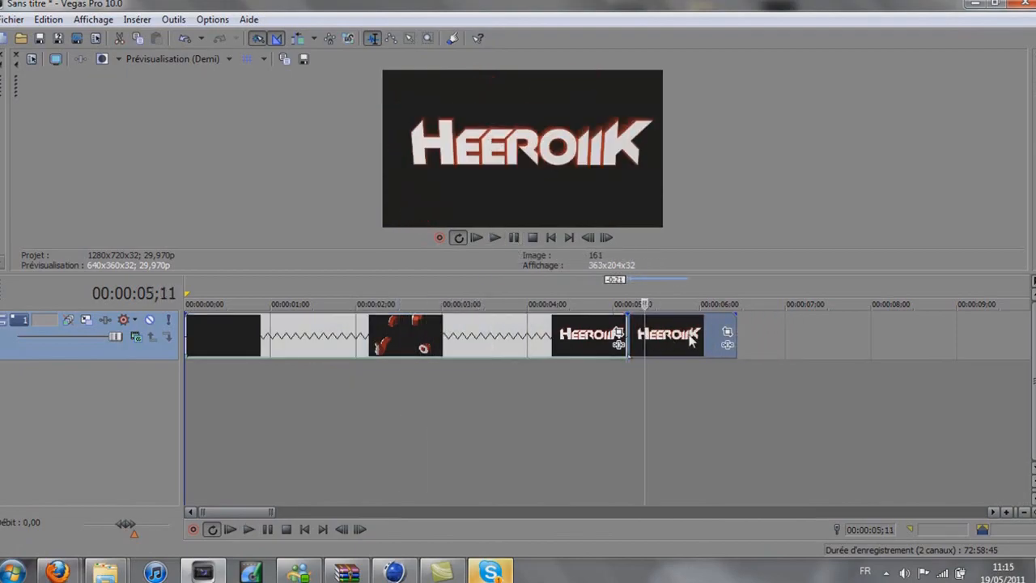
pyautogui.moveTo(665, 387); pyautogui.dragTo(498, 346)
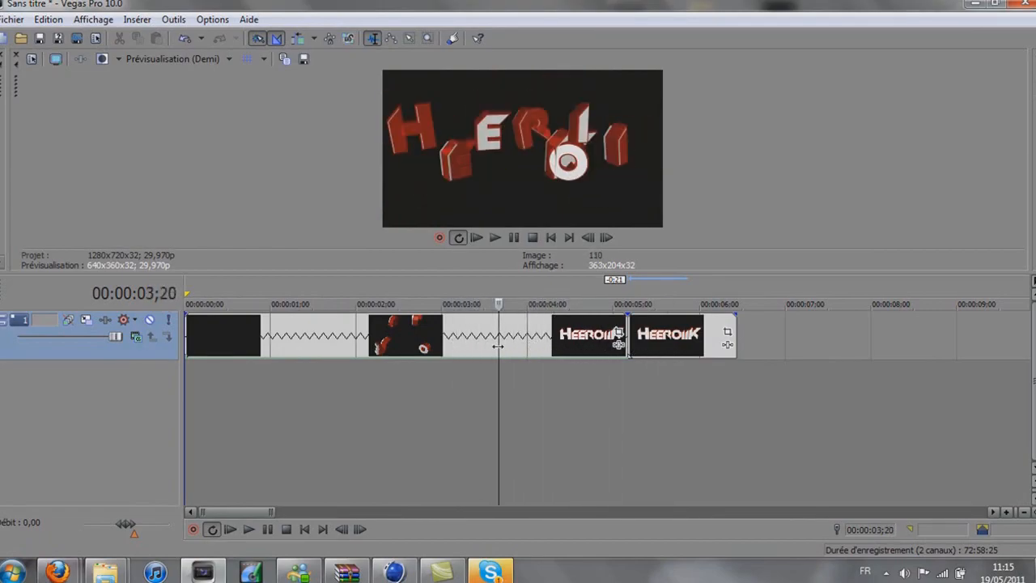
# Select the whole sequence as the loop region and render it to the desktop as Tuto in Windows Media Video with the Video HD YouTube template
pyautogui.doubleClick(495, 293)
pyautogui.click(77, 38)
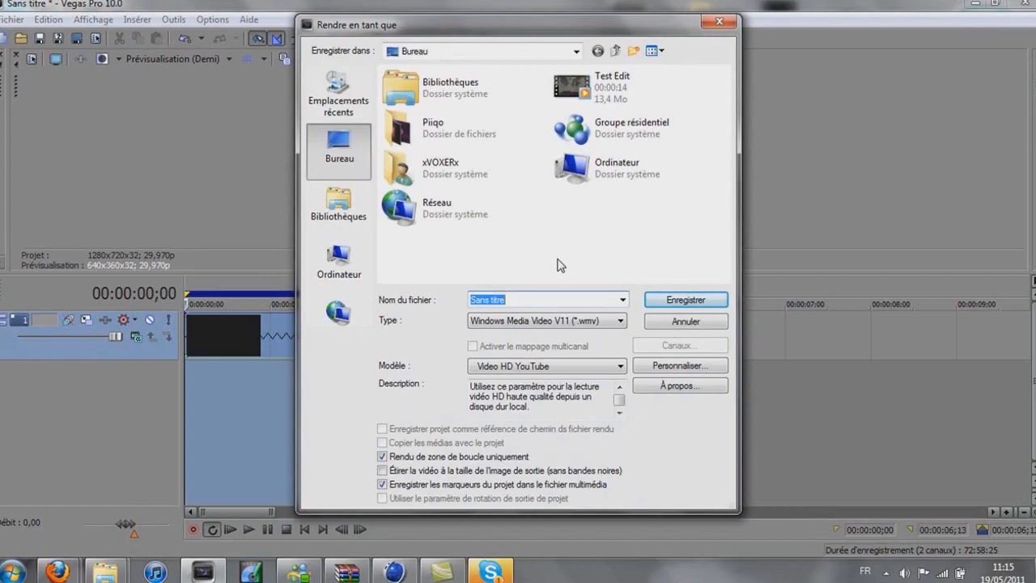
pyautogui.write('Tuto')
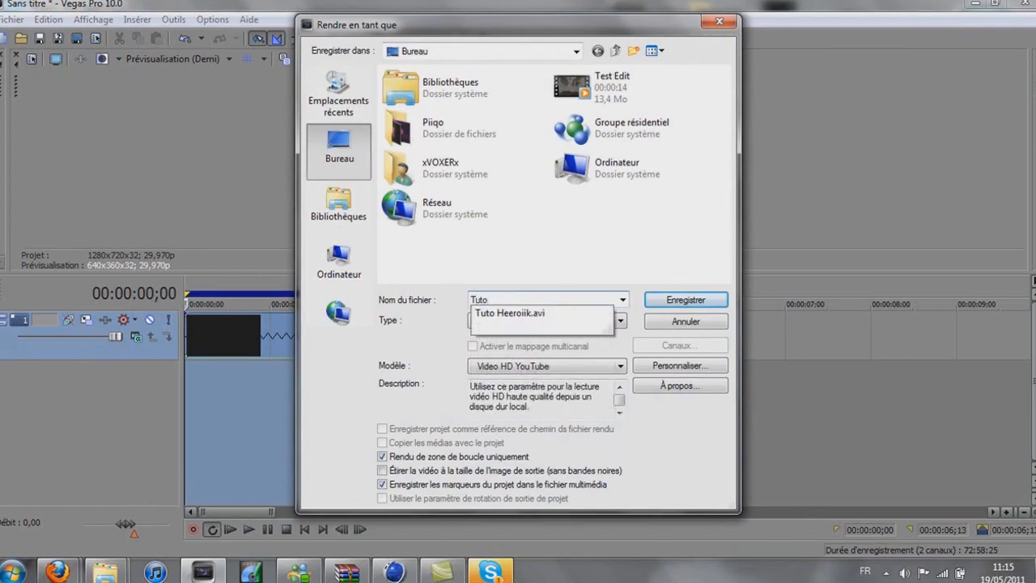
pyautogui.click(685, 300)
# Switch to Skype and reply to the contact with the messages "oui" and "tu es dans mon tuto"
pyautogui.click(490, 571)
pyautogui.click(416, 518)
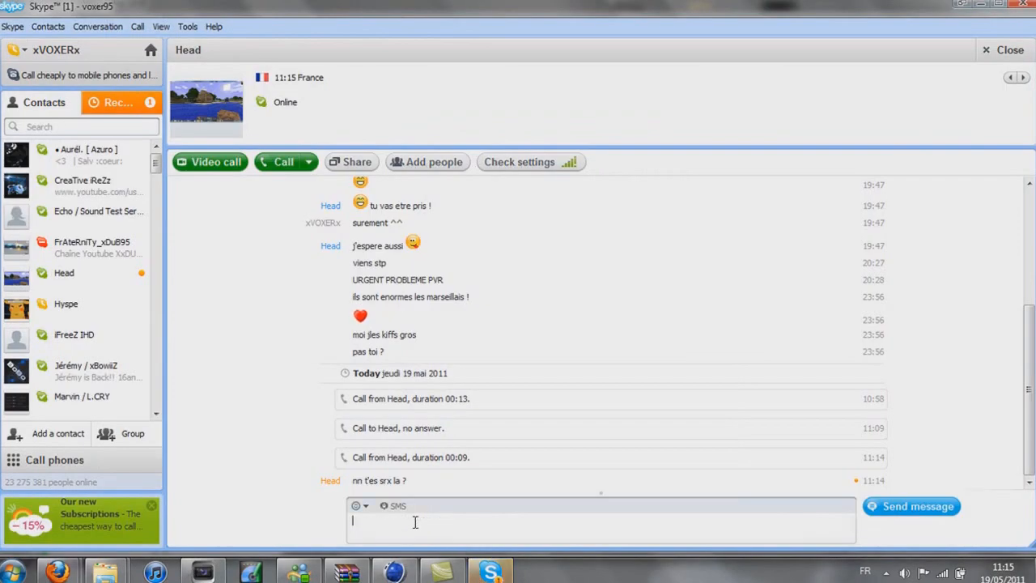
pyautogui.write('oui')
pyautogui.press('Return')
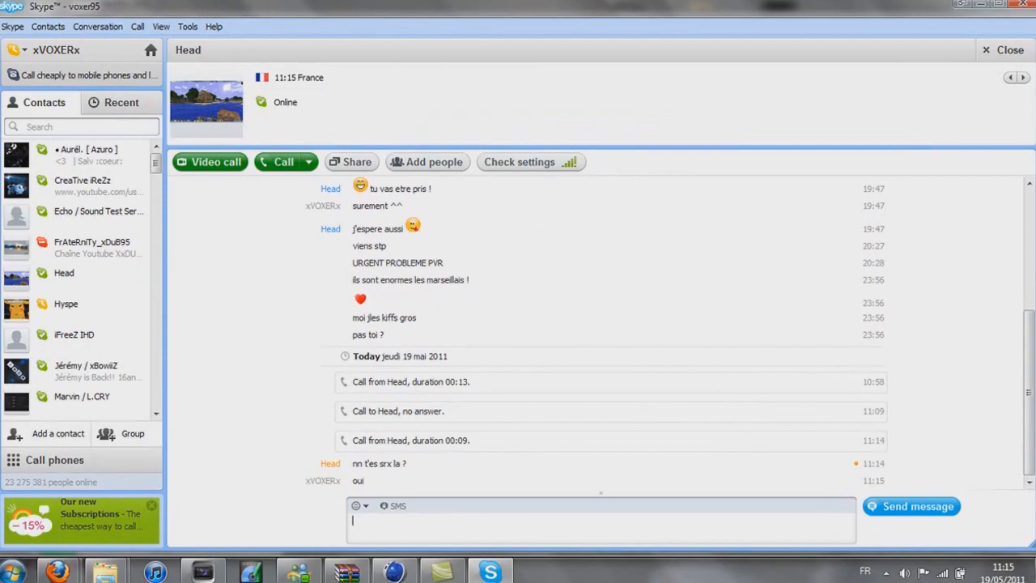
pyautogui.write('tu es dans mon tuto')
pyautogui.press('Return')
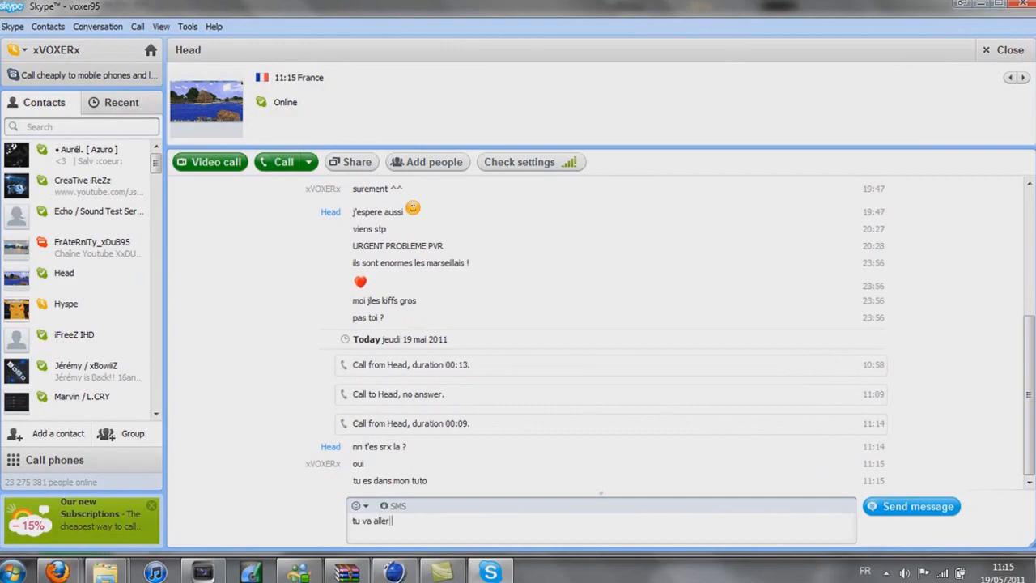
# Send the contact two more messages: "tu va aller sur youtube" and "sur la chaine de voxer :)"
pyautogui.write('tu va aller sur youtube')
pyautogui.press('Return')
pyautogui.write('sur la chaine de vo')
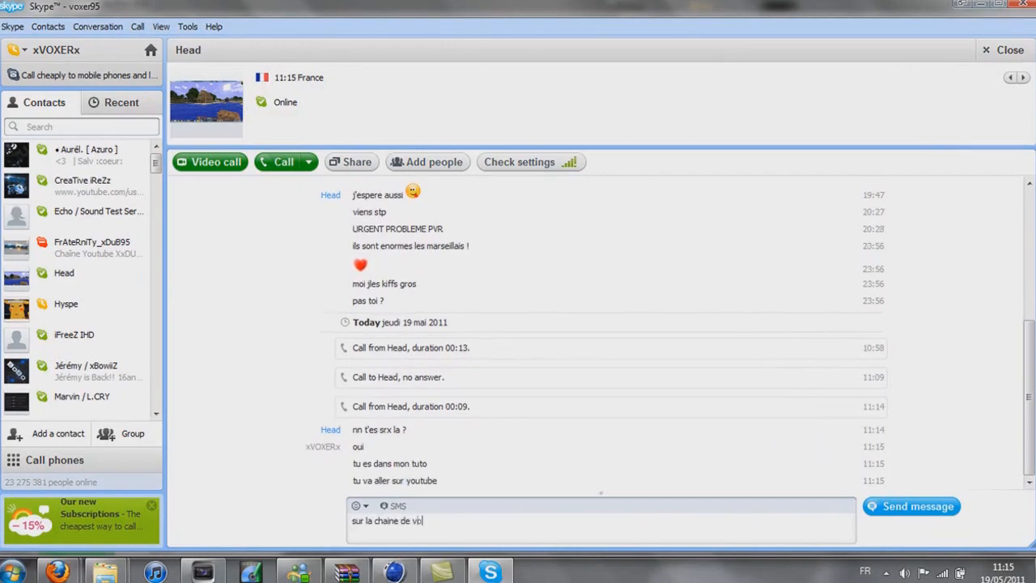
pyautogui.write('xer :)')
pyautogui.press('Return')
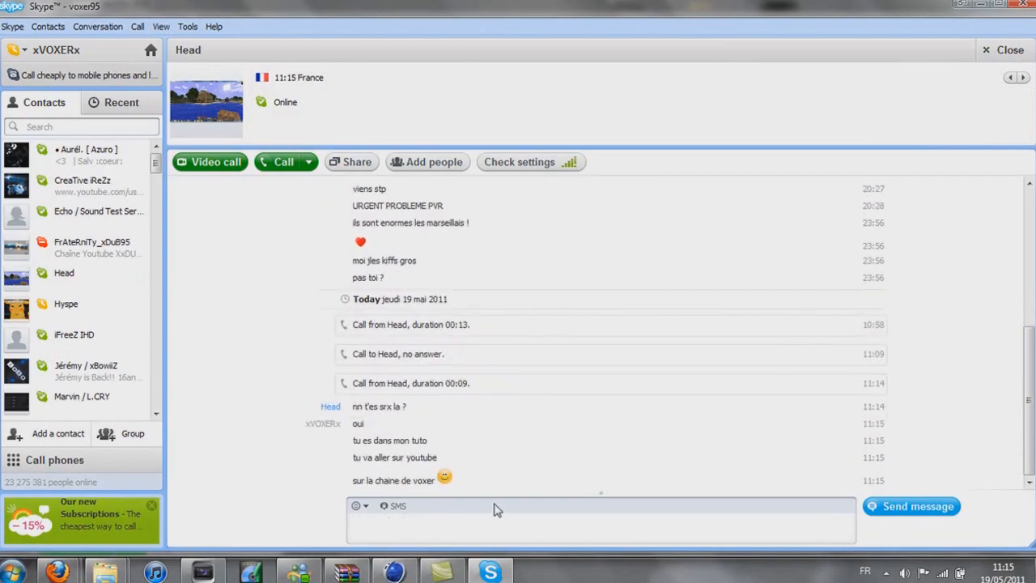
# Check the progress of the Tuto.wmv render in Vegas Pro and read the contact's reply in Skype
pyautogui.click(191, 572)
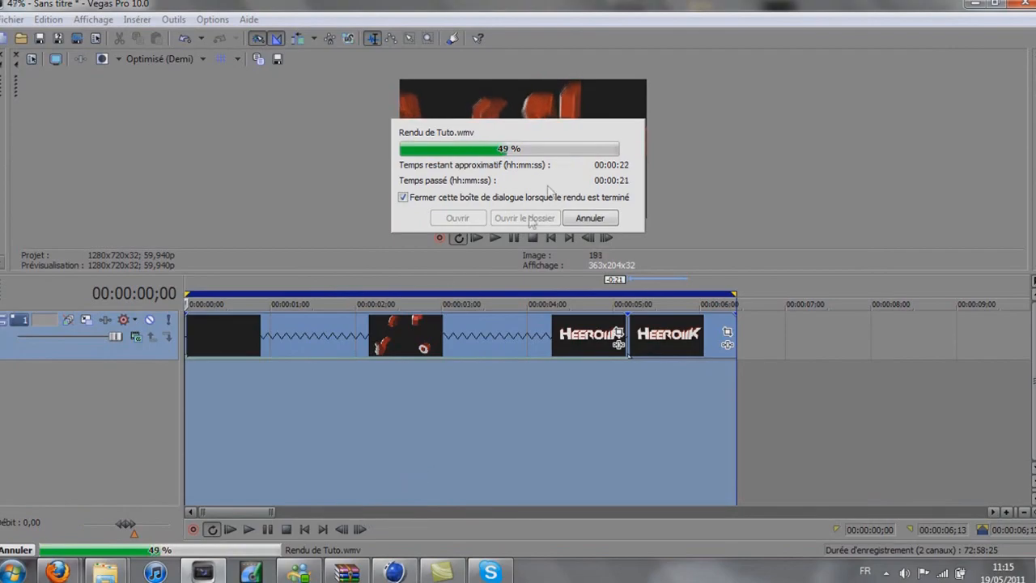
pyautogui.click(495, 573)
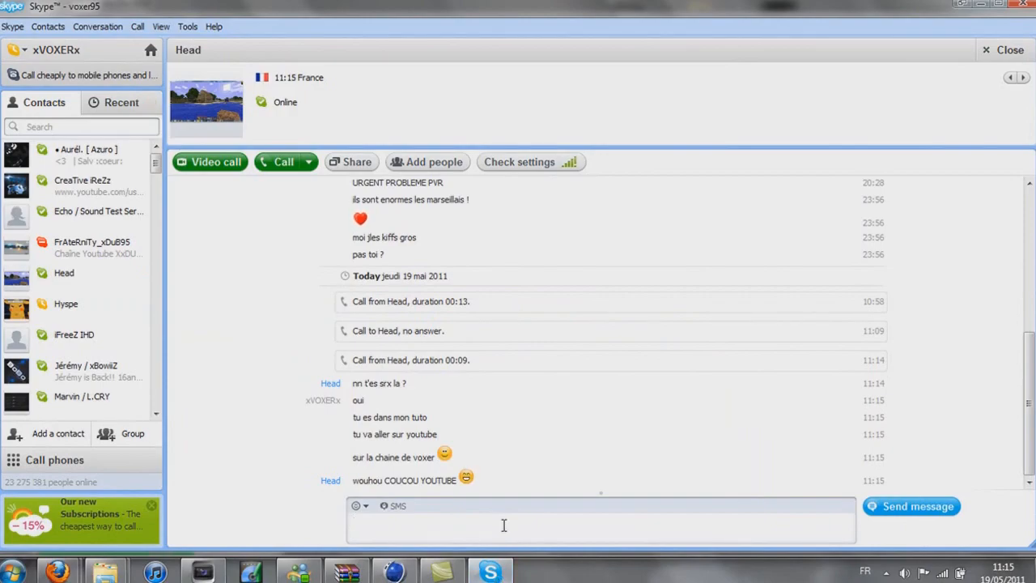
pyautogui.click(202, 572)
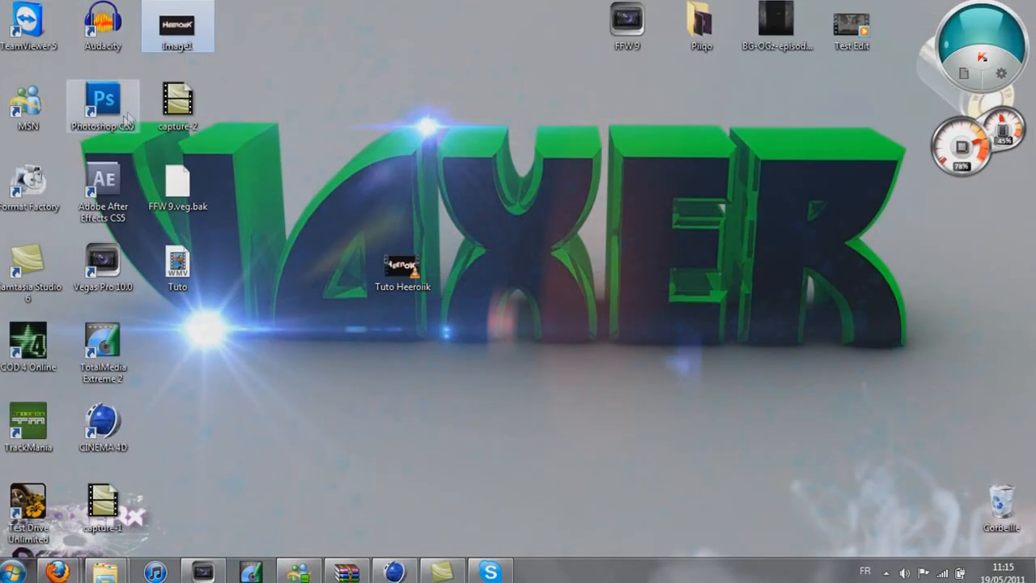
# Launch Adobe After Effects CS5 from the desktop and read the new Skype message while it loads
pyautogui.click(112, 204)
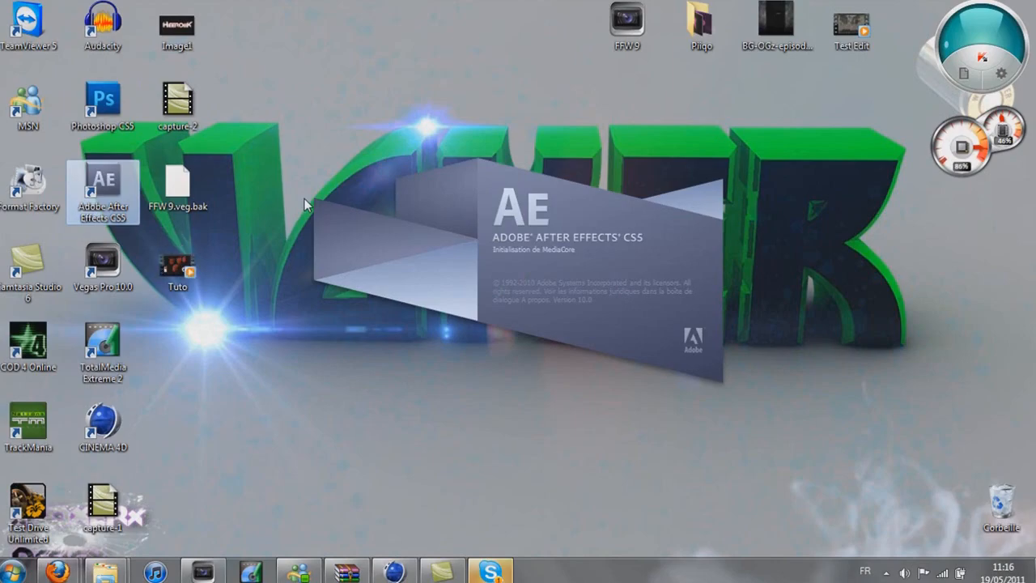
pyautogui.click(490, 571)
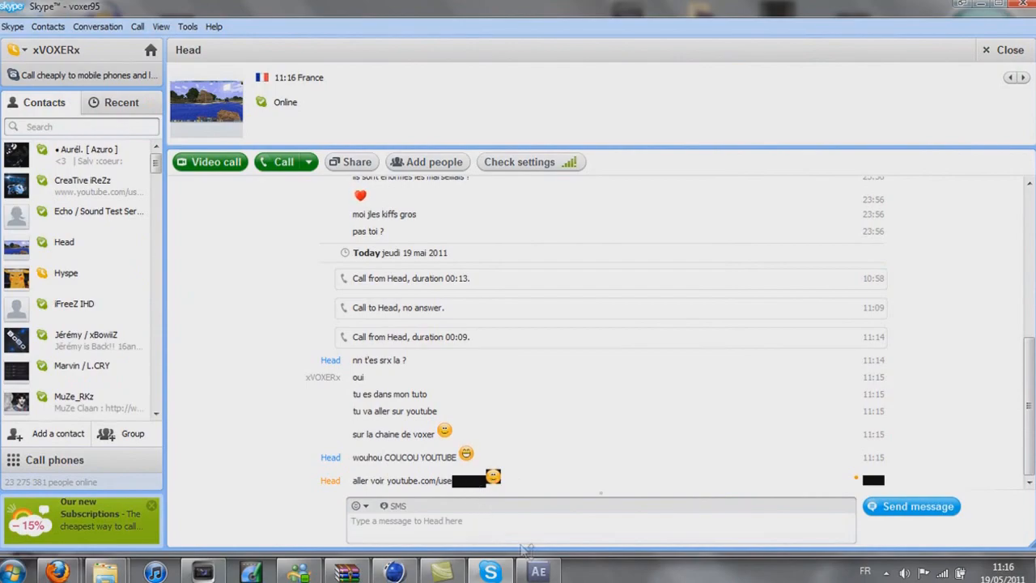
pyautogui.click(663, 353)
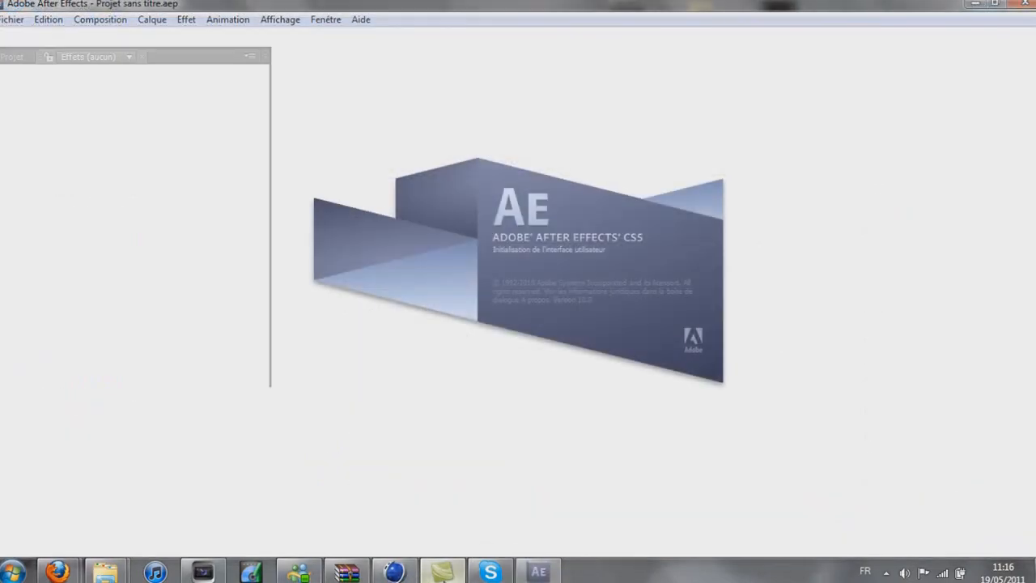
pyautogui.click(441, 572)
pyautogui.click(536, 572)
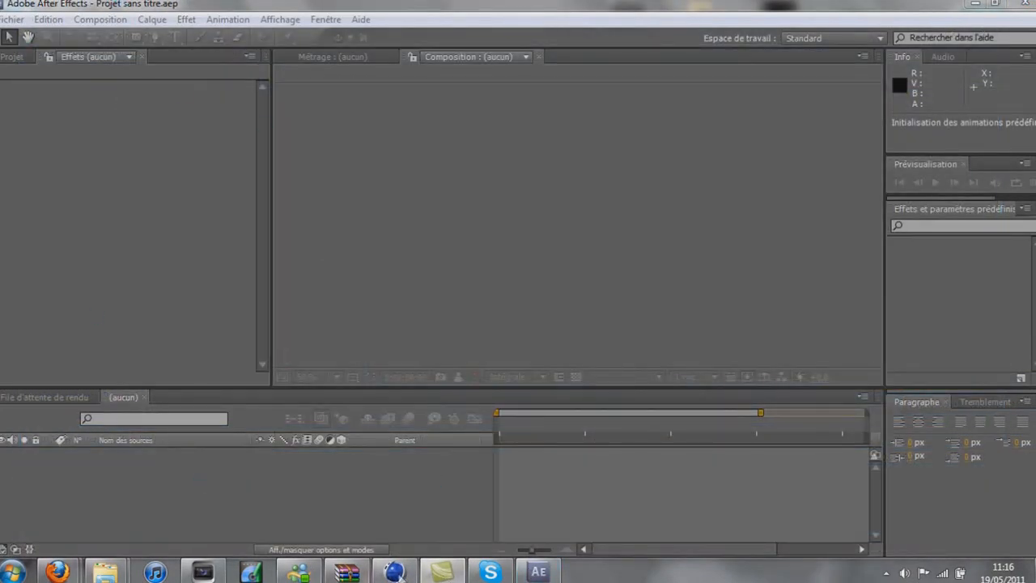
# Switch to Vegas Pro and close it without saving the untitled project
pyautogui.click(202, 572)
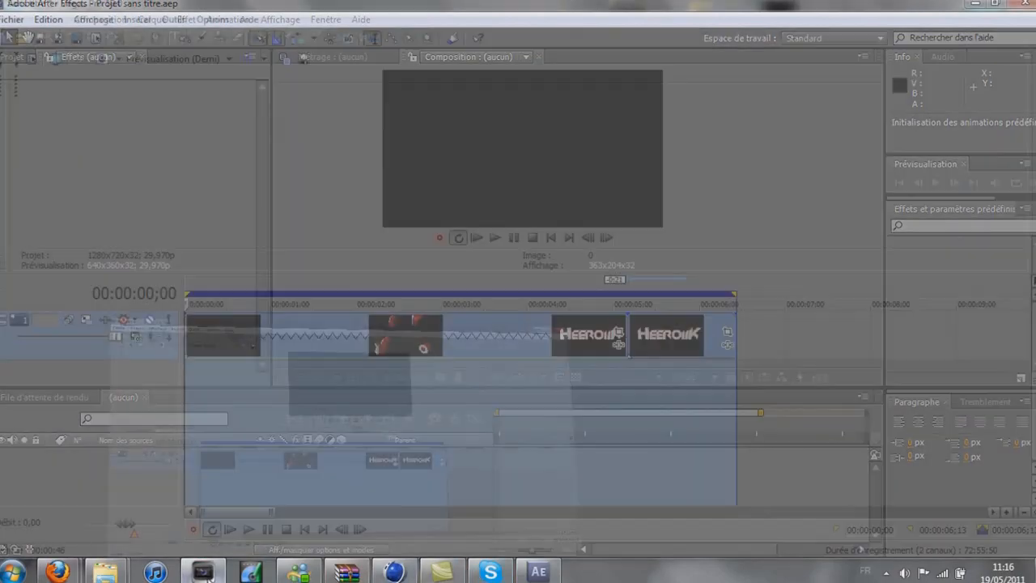
pyautogui.click(1023, 6)
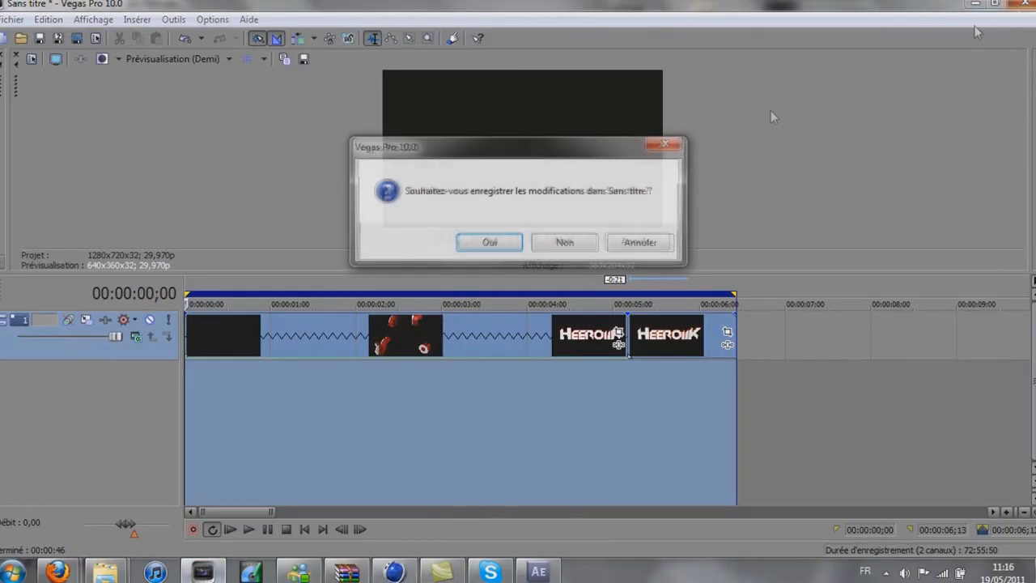
pyautogui.click(569, 243)
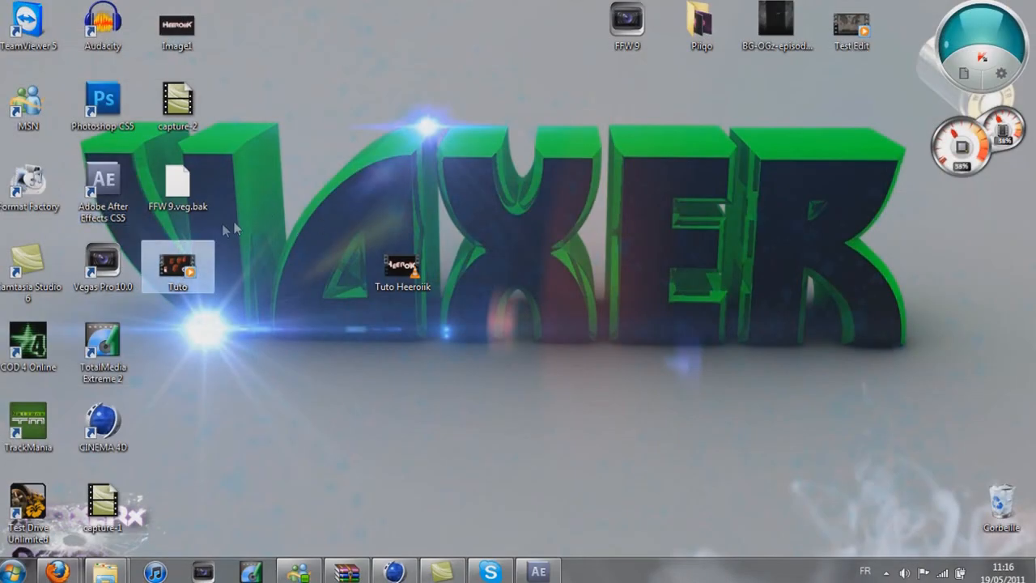
# Play the rendered Tuto video full screen with the volume raised, and close the player
pyautogui.doubleClick(205, 262)
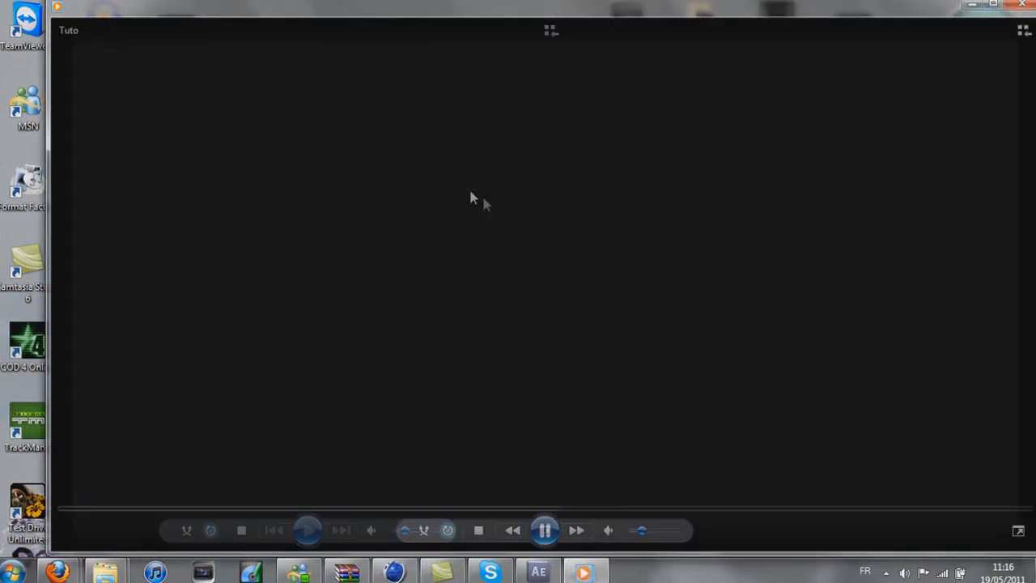
pyautogui.doubleClick(471, 193)
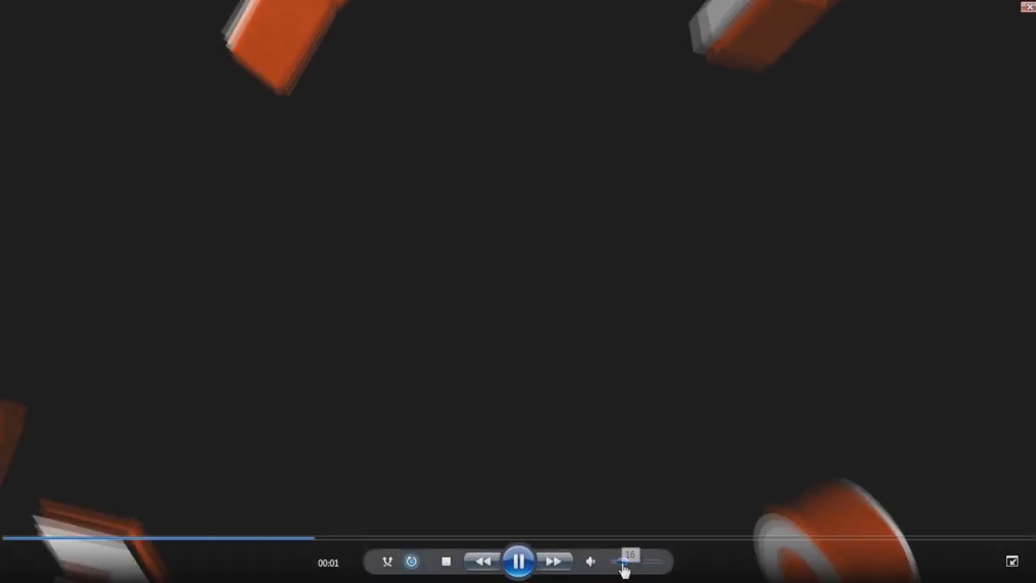
pyautogui.moveTo(624, 561); pyautogui.dragTo(644, 561)
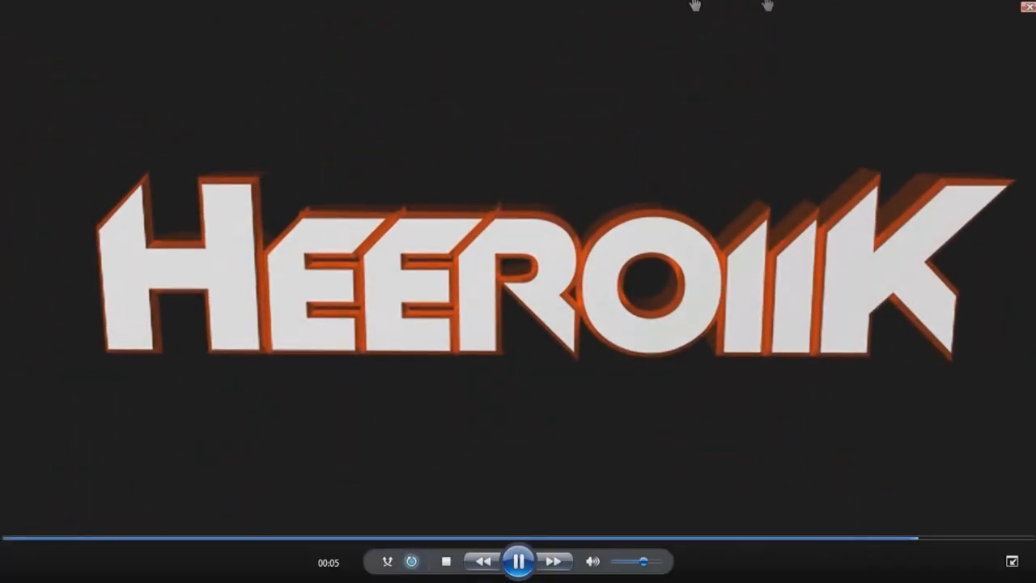
pyautogui.click(1027, 6)
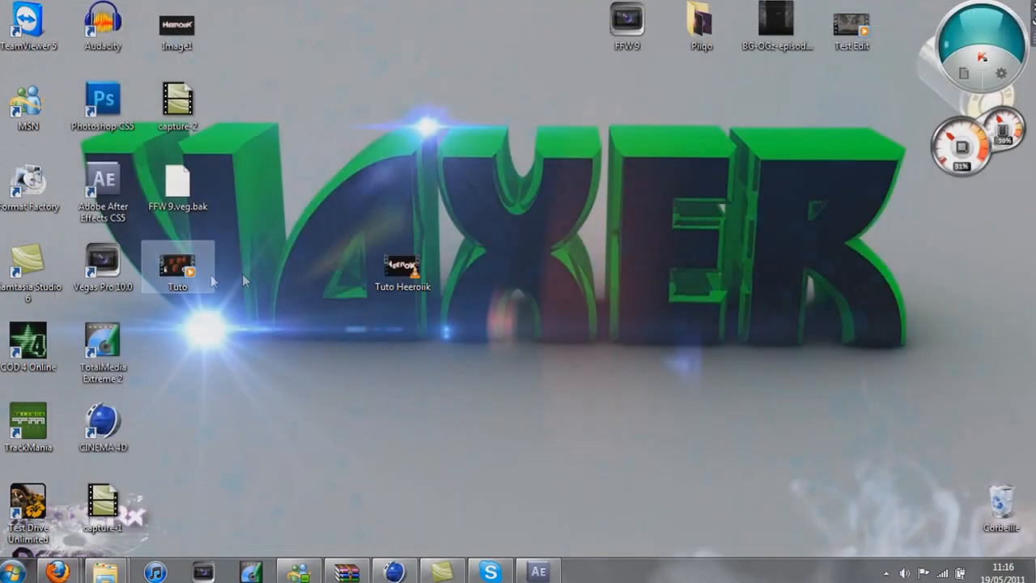
# Switch to After Effects and create a new 1280 x 720 px composition at 30 fps with a duration of 0:01:20:07
pyautogui.click(538, 571)
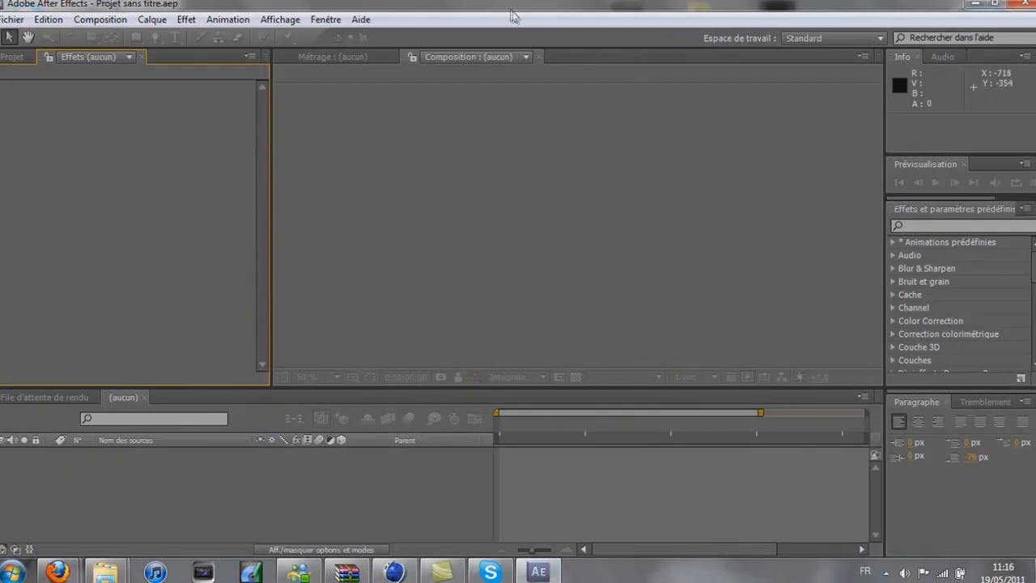
pyautogui.click(100, 20)
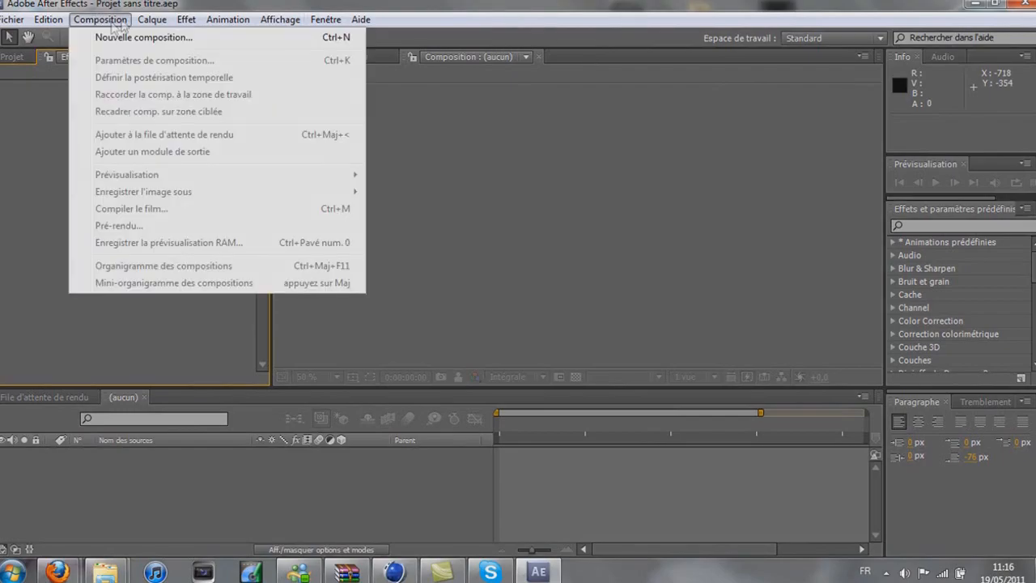
pyautogui.click(144, 34)
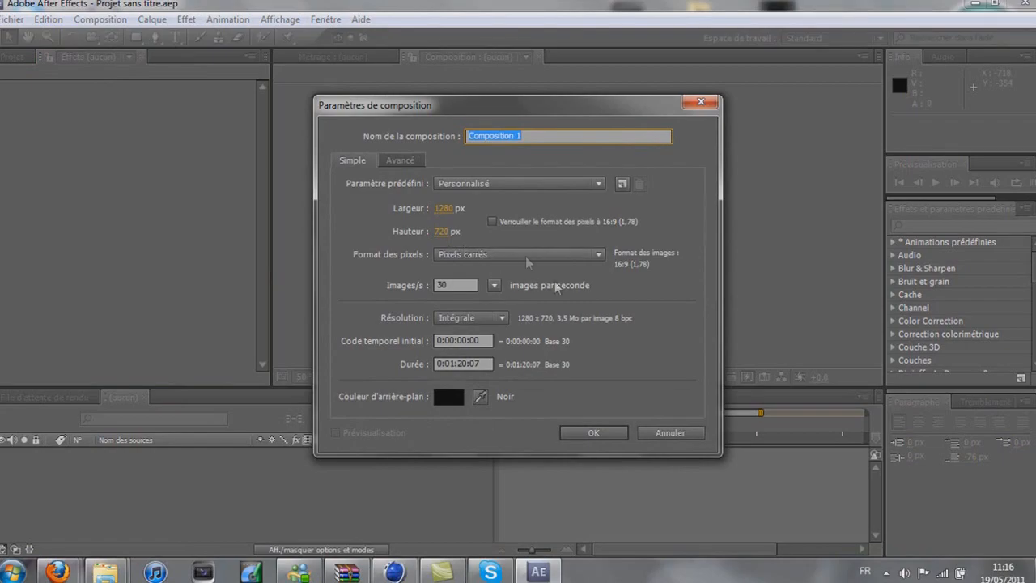
pyautogui.click(592, 434)
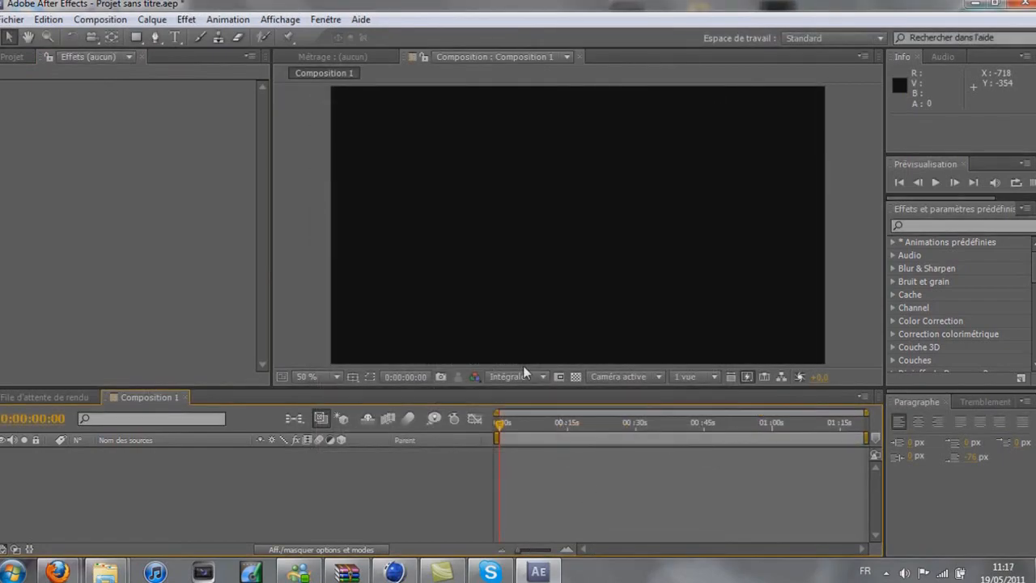
# Import the rendered Tuto.wmv video from the desktop into the project as footage
pyautogui.click(11, 20)
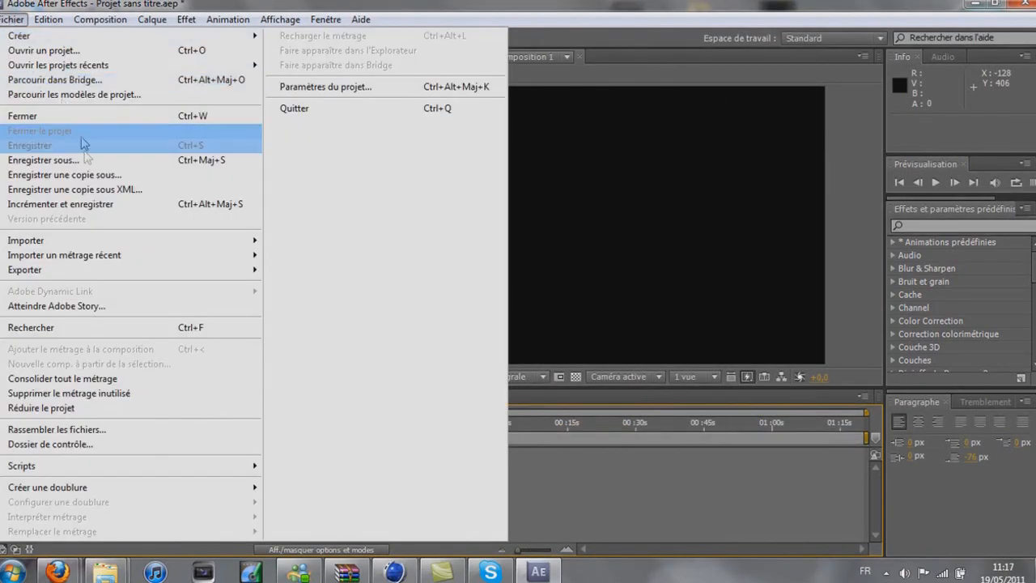
pyautogui.moveTo(62, 241)
pyautogui.click(328, 241)
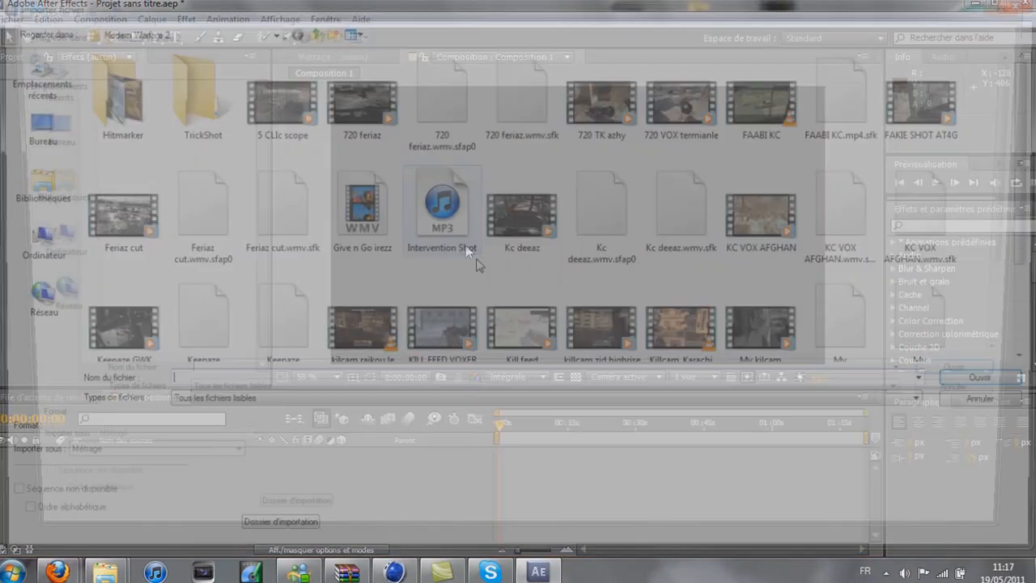
pyautogui.click(45, 138)
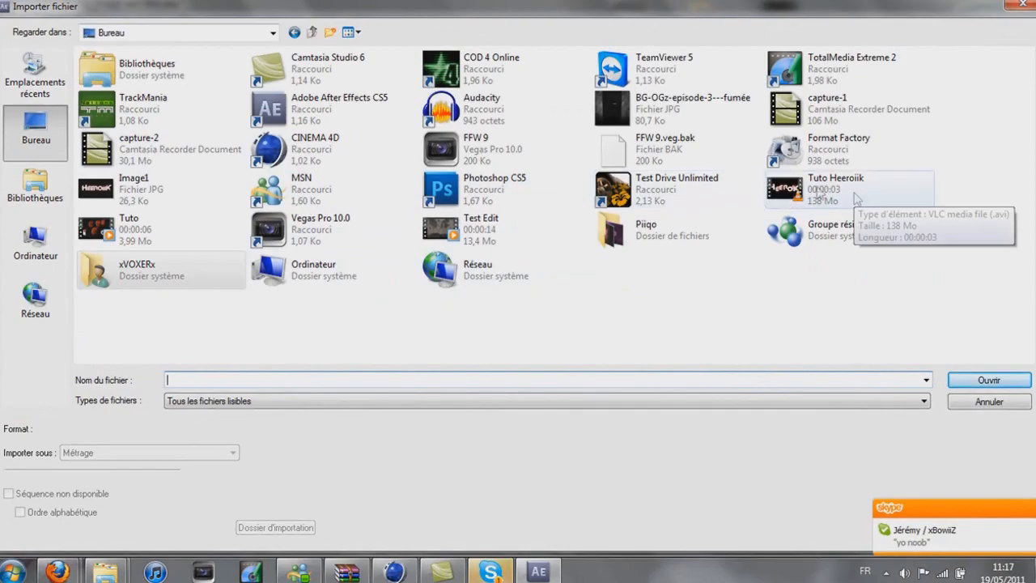
pyautogui.click(144, 224)
pyautogui.click(989, 379)
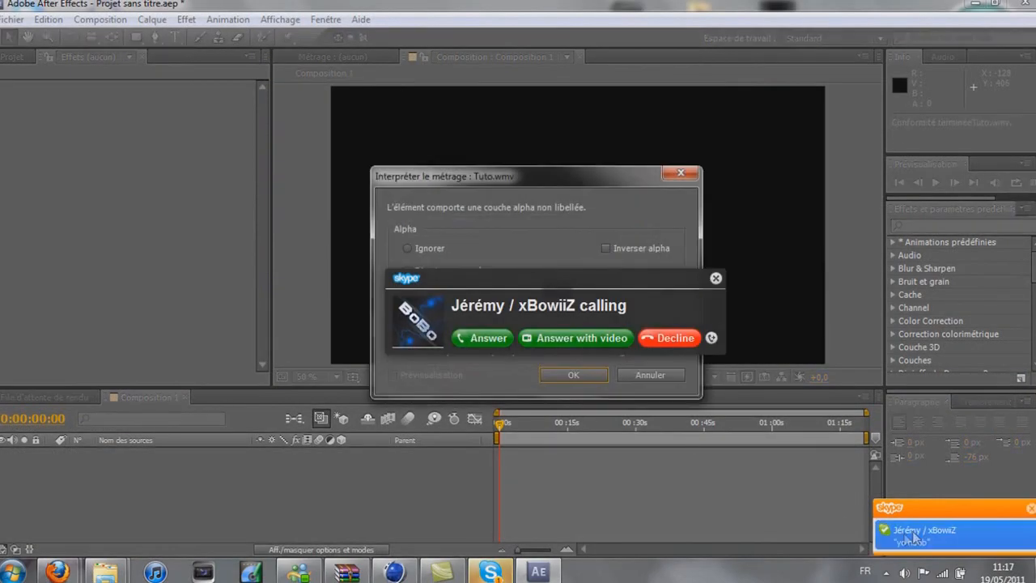
# Answer the incoming Skype call, and return to After Effects to accept the footage interpretation for Tuto.wmv
pyautogui.click(487, 338)
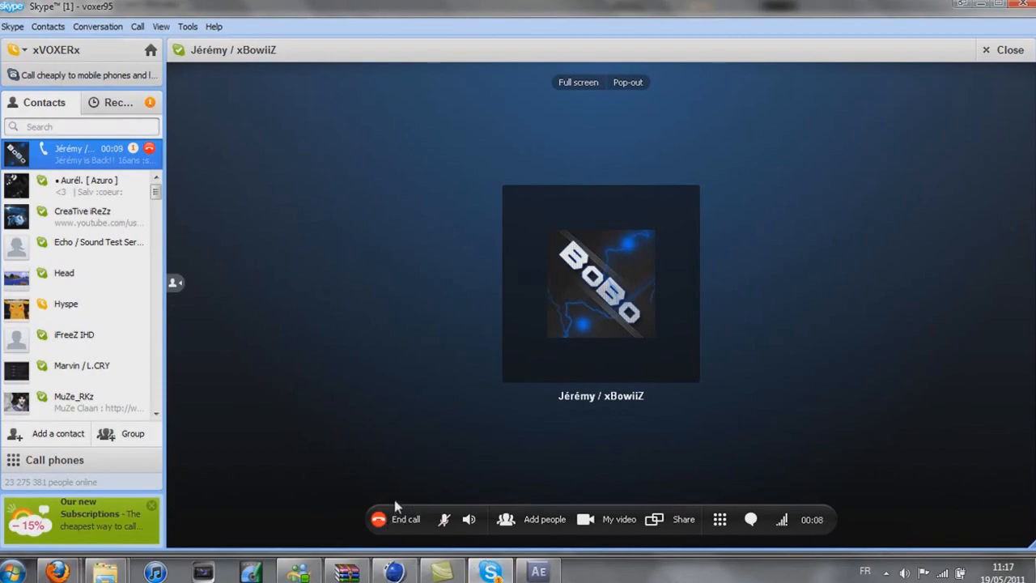
pyautogui.click(538, 571)
pyautogui.click(573, 374)
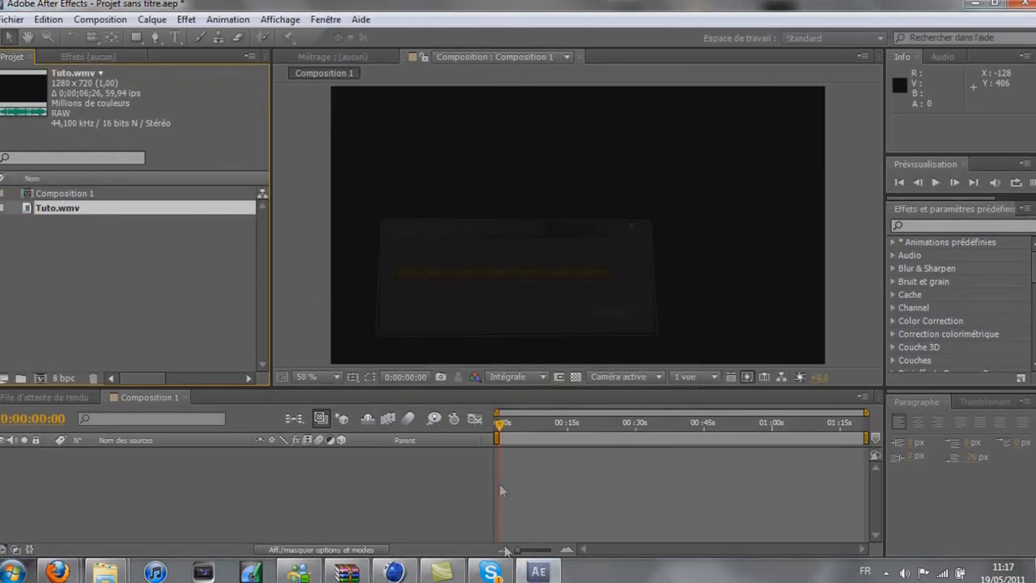
# Add Tuto.wmv to the composition's timeline as a layer and scrub through it to 0:00:03:27
pyautogui.moveTo(93, 212); pyautogui.dragTo(208, 462)
pyautogui.moveTo(497, 426); pyautogui.dragTo(508, 426)
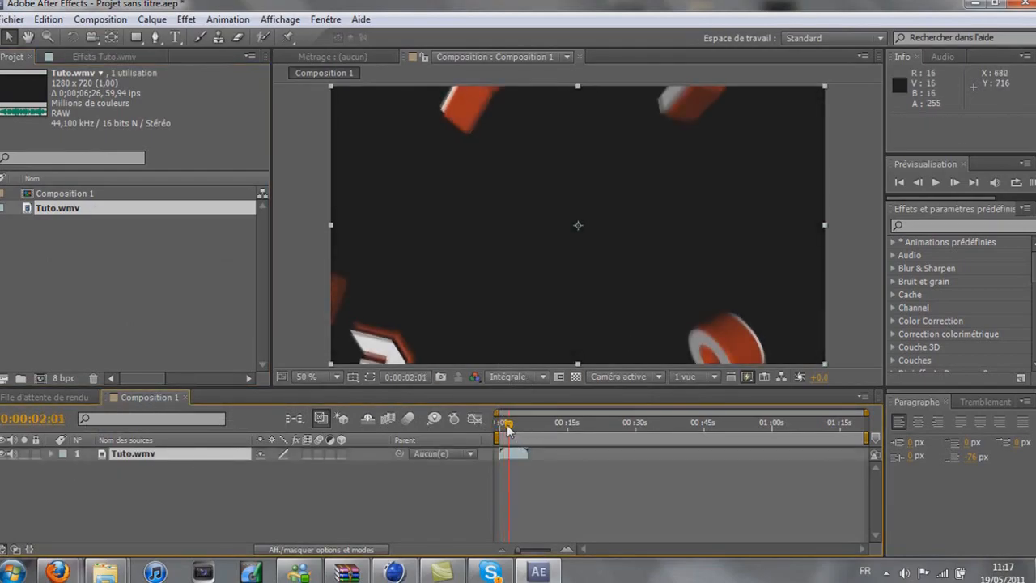
pyautogui.moveTo(513, 426); pyautogui.dragTo(521, 424)
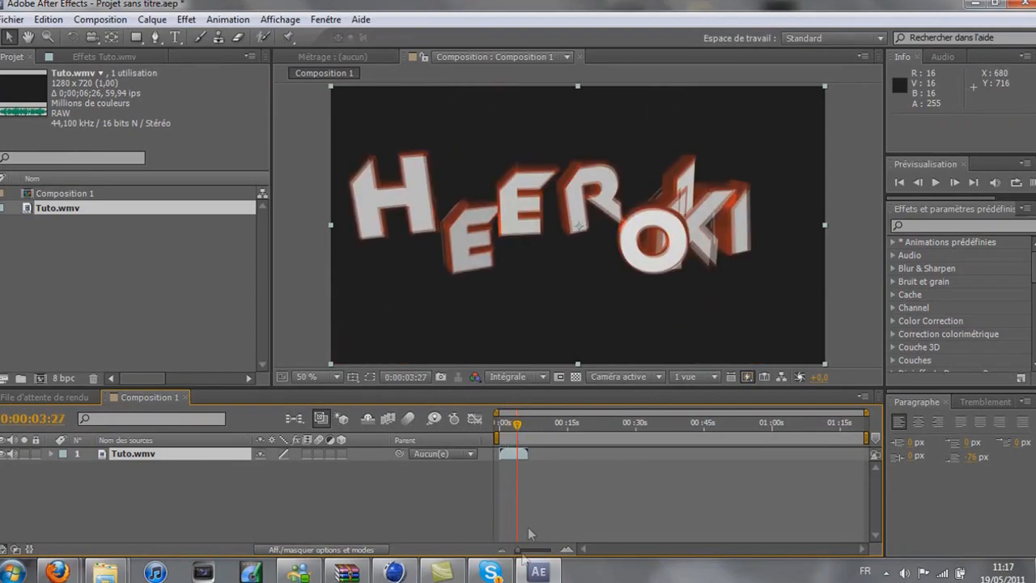
# Switch to Skype to attend to the ongoing call
pyautogui.click(479, 572)
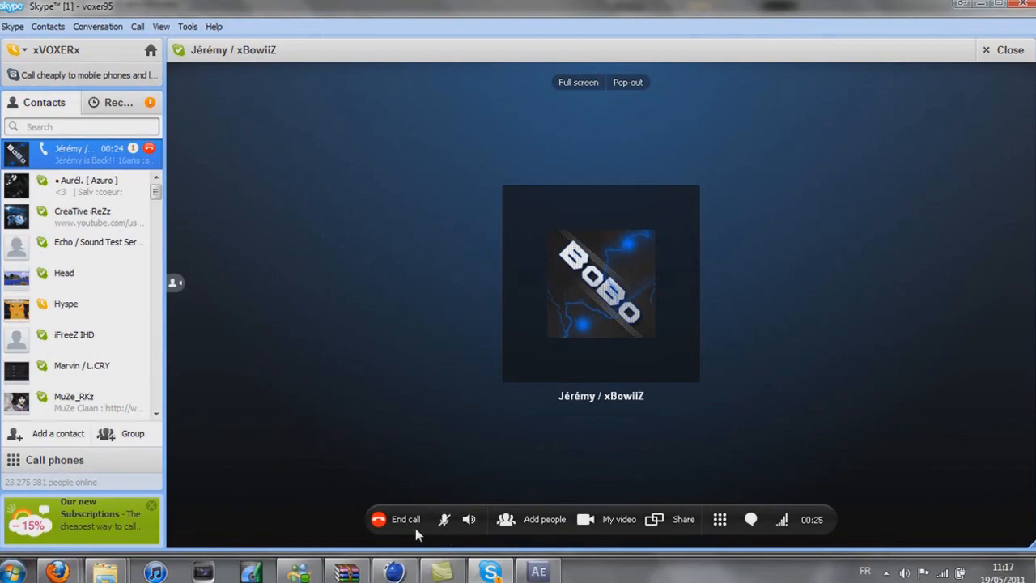
# End the ongoing Skype call and switch to After Effects
pyautogui.click(380, 519)
pyautogui.click(540, 572)
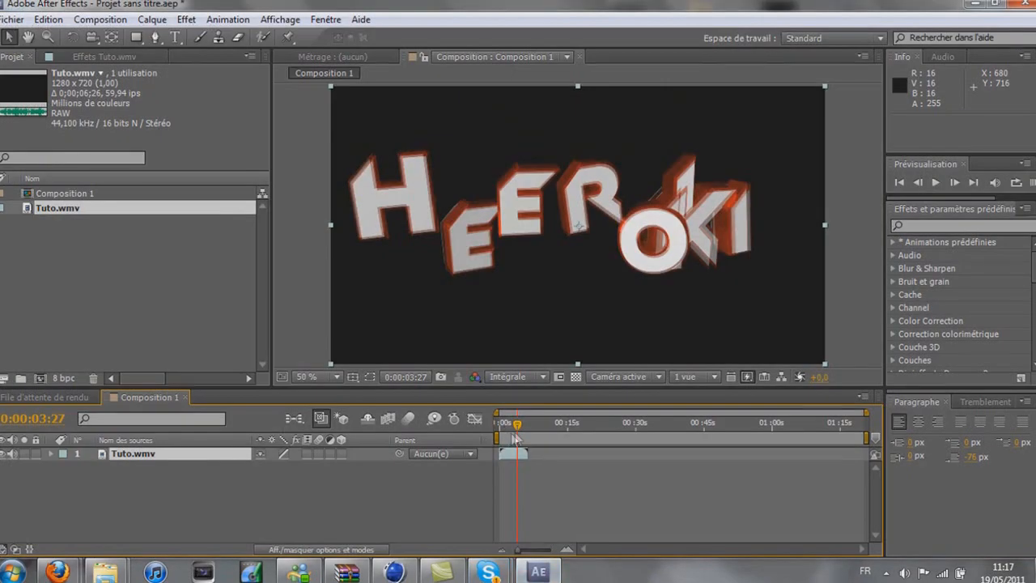
# Apply the Video Copilot Optical Flares effect to the Tuto.wmv layer, with the playhead at about 0:00:02:11
pyautogui.moveTo(517, 427); pyautogui.dragTo(500, 427)
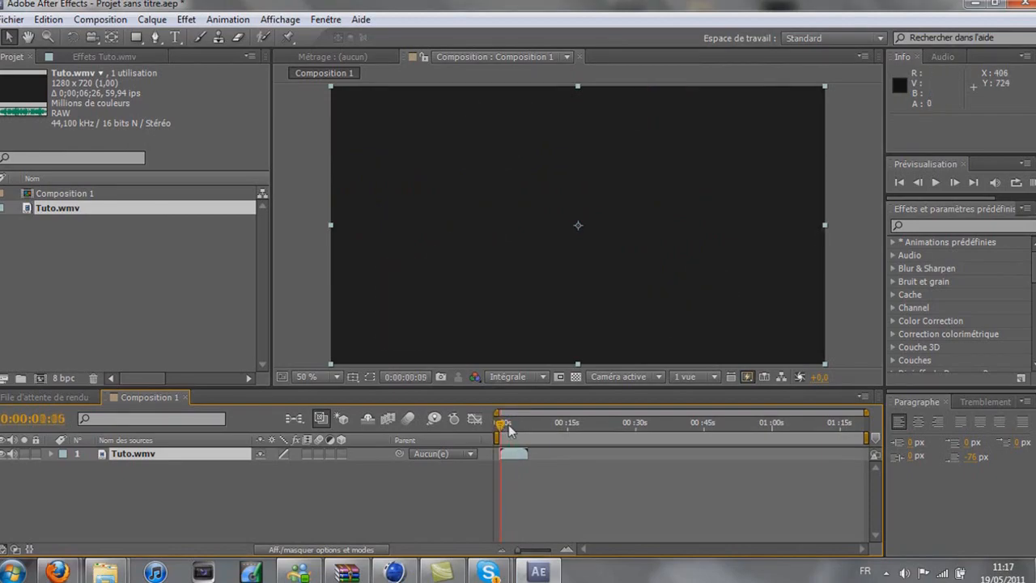
pyautogui.moveTo(508, 424); pyautogui.dragTo(512, 423)
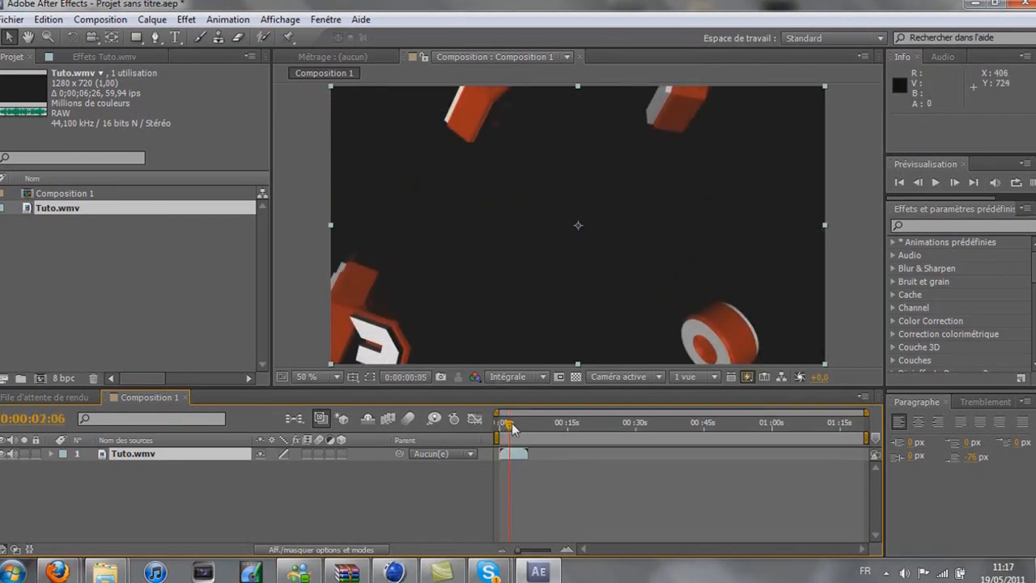
pyautogui.click(186, 19)
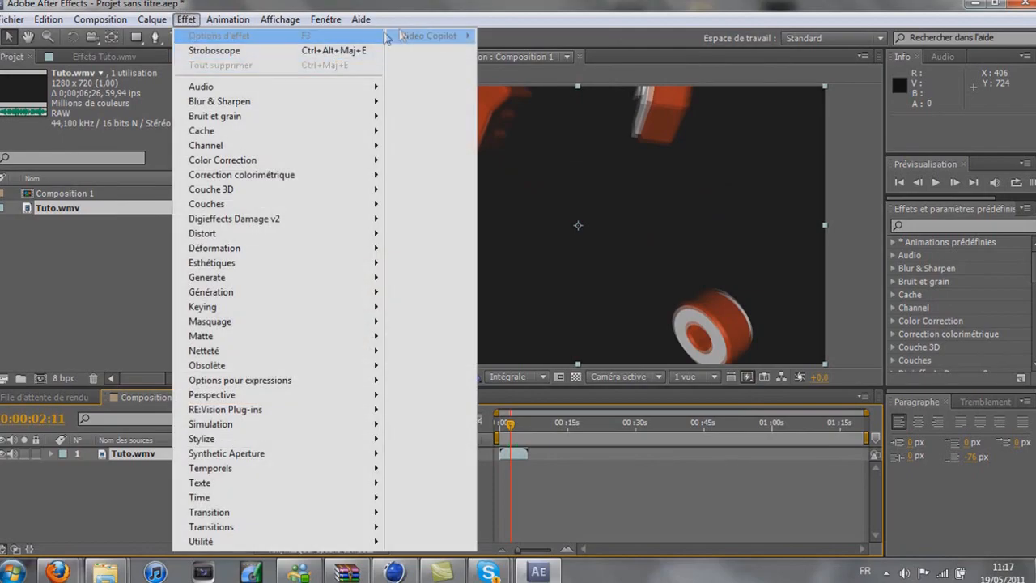
pyautogui.moveTo(424, 36)
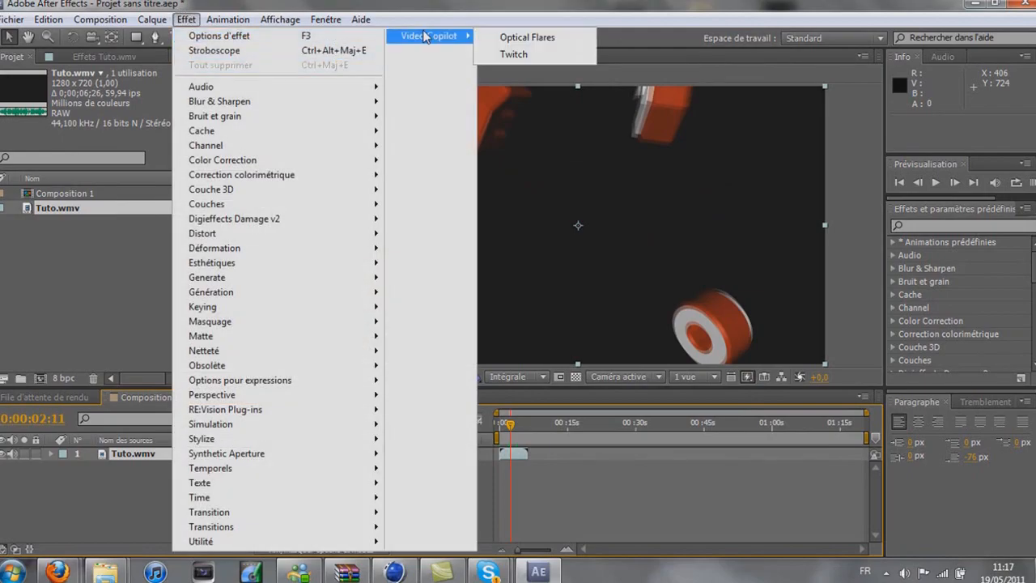
pyautogui.click(538, 40)
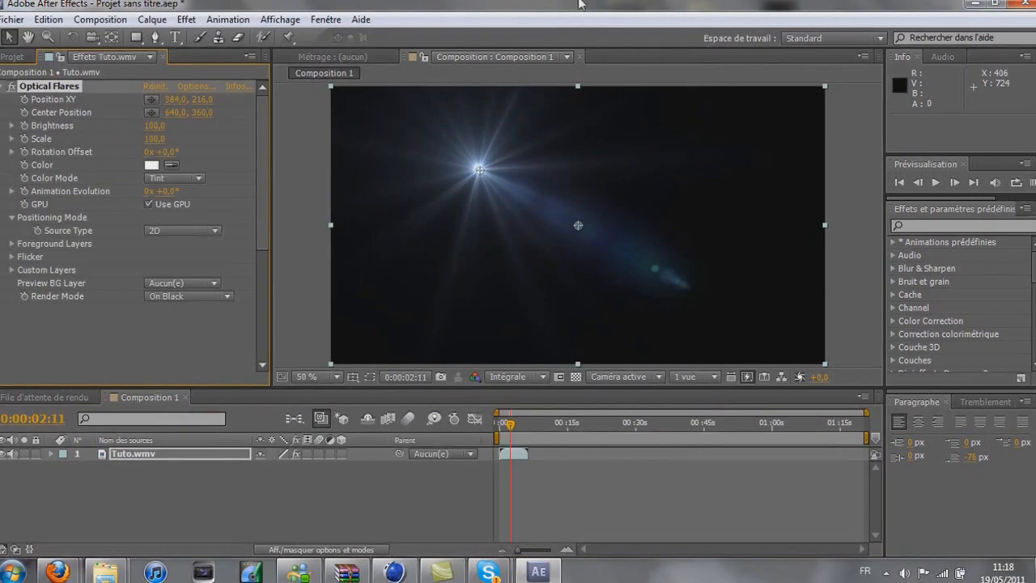
# Set the flare's render mode to Over Original and place the flare near the frame's upper edge at about 568, 62
pyautogui.moveTo(479, 169); pyautogui.dragTo(481, 169)
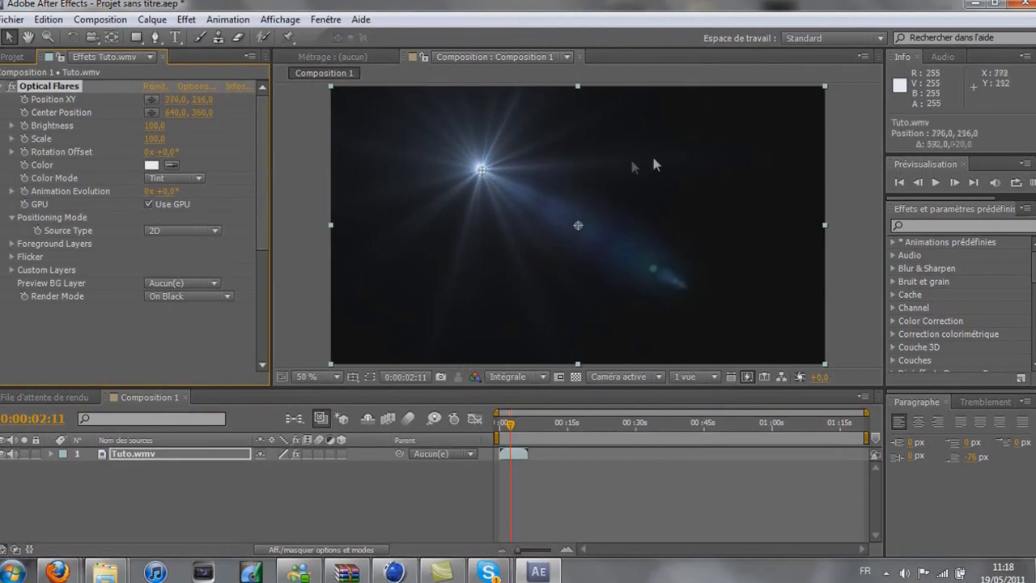
pyautogui.moveTo(632, 166); pyautogui.dragTo(652, 159)
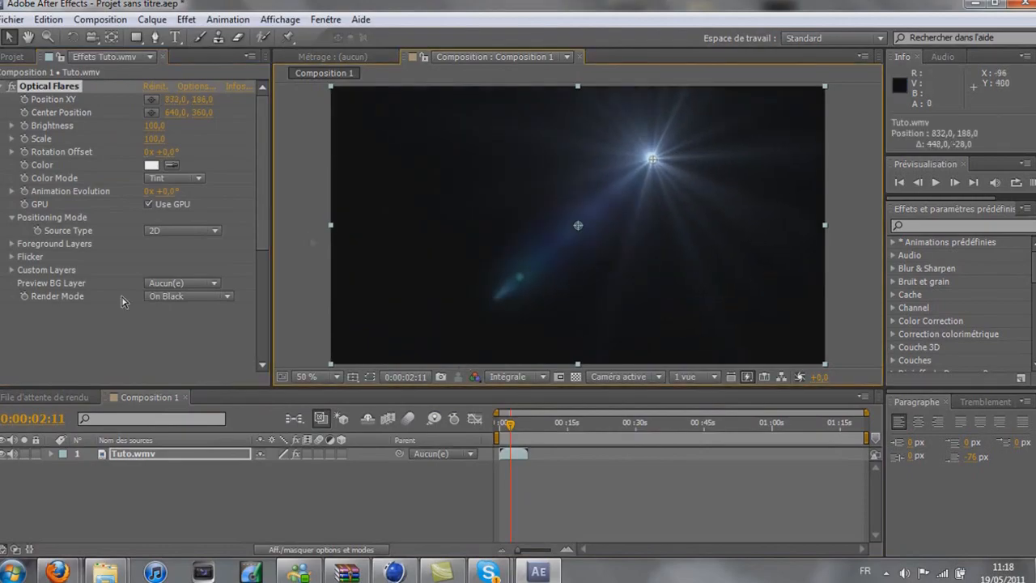
pyautogui.click(229, 296)
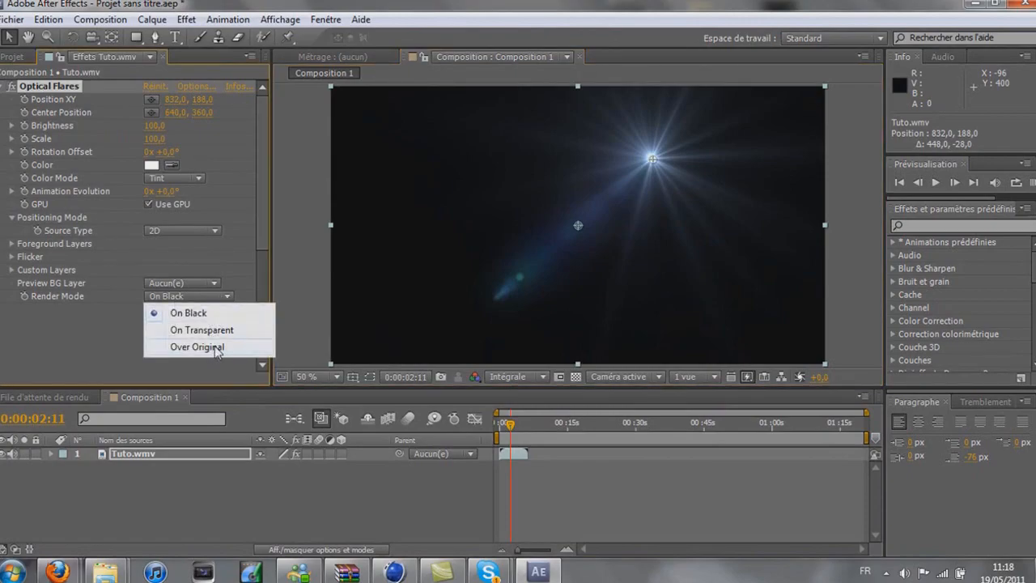
pyautogui.click(215, 347)
pyautogui.moveTo(651, 160); pyautogui.dragTo(648, 159)
pyautogui.moveTo(512, 128); pyautogui.dragTo(550, 111)
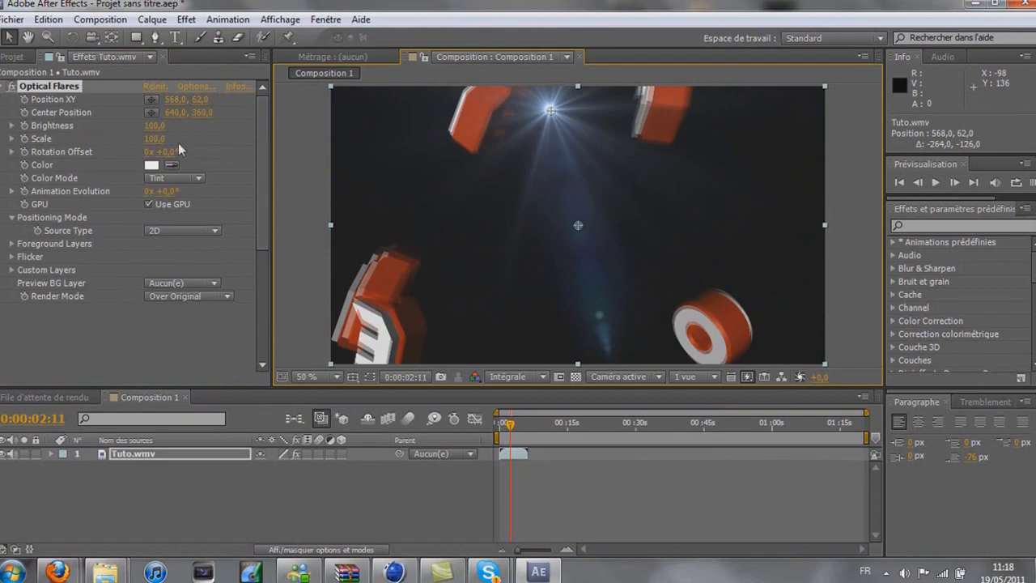
# Load the Sankor 16 preset from the Natural Flares presets in the Optical Flares options
pyautogui.click(194, 84)
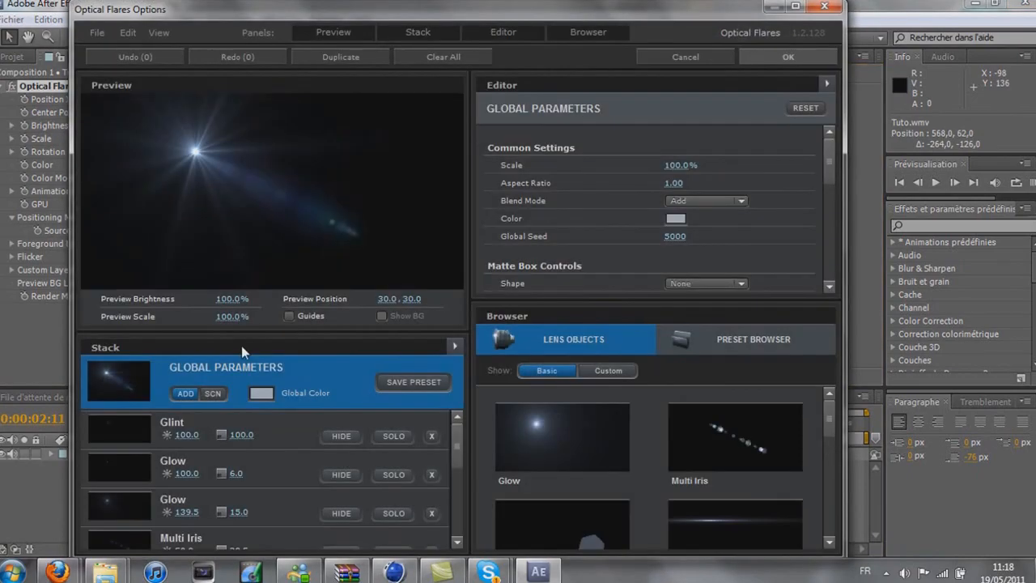
pyautogui.moveTo(829, 429); pyautogui.dragTo(828, 403)
pyautogui.click(773, 339)
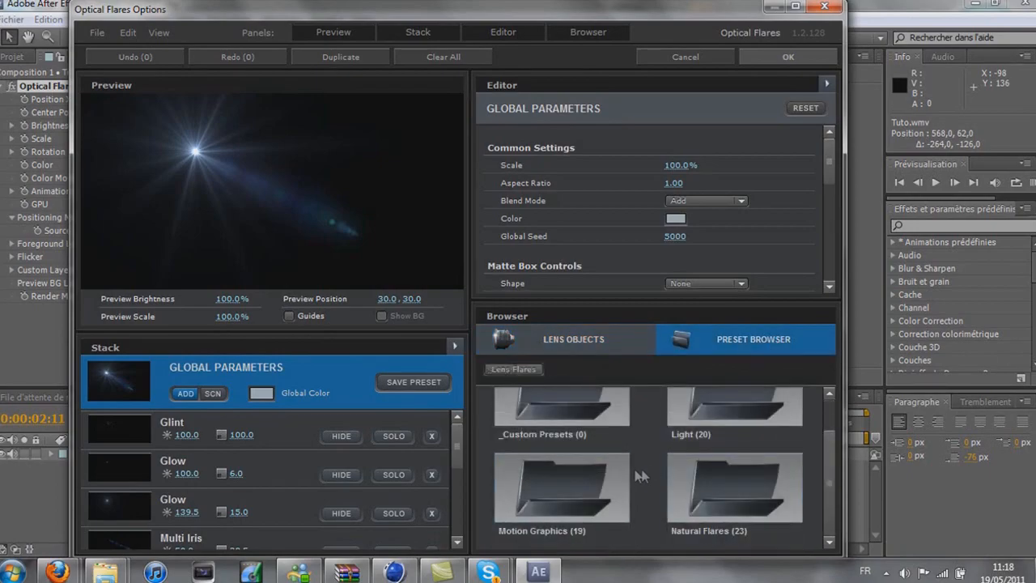
pyautogui.doubleClick(753, 403)
pyautogui.scroll(-5, 724, 477)
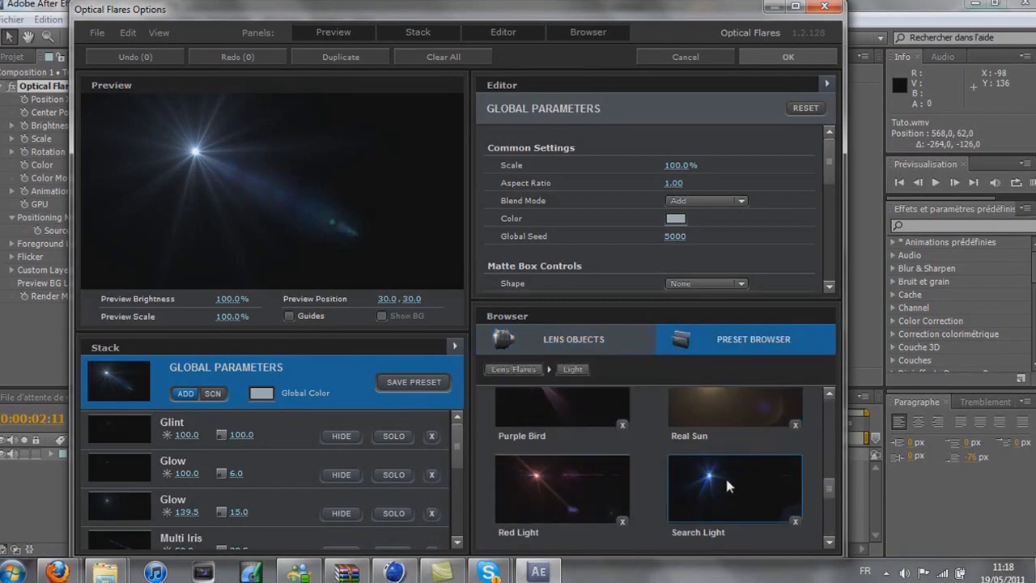
pyautogui.scroll(-3, 726, 480)
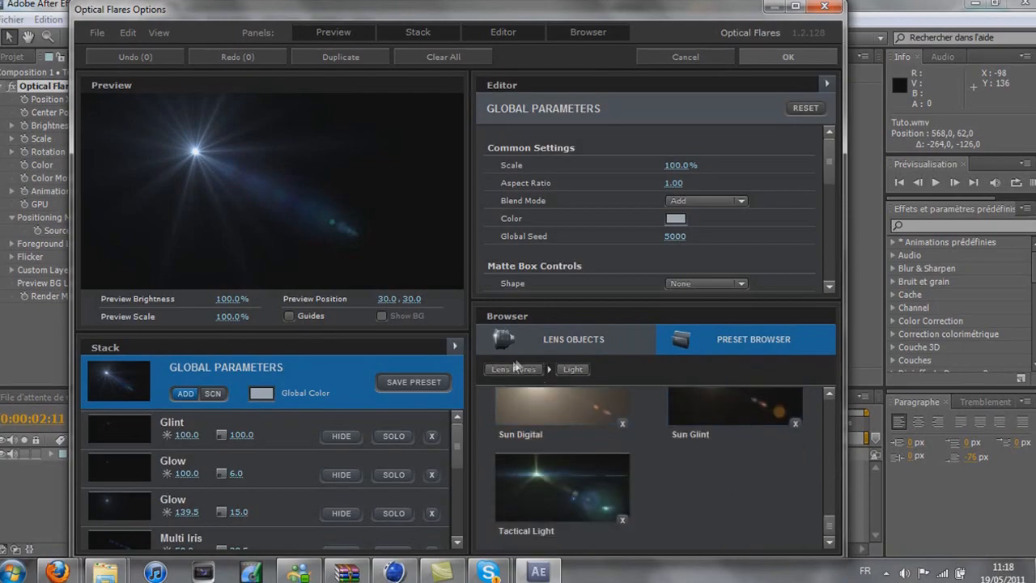
pyautogui.click(515, 369)
pyautogui.doubleClick(713, 480)
pyautogui.scroll(-4, 728, 469)
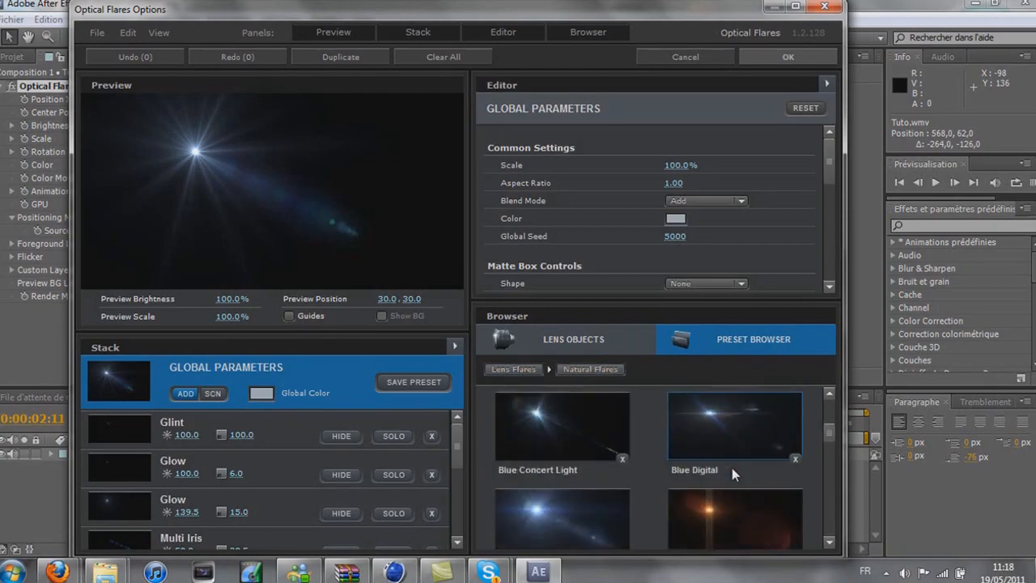
pyautogui.scroll(-6, 727, 468)
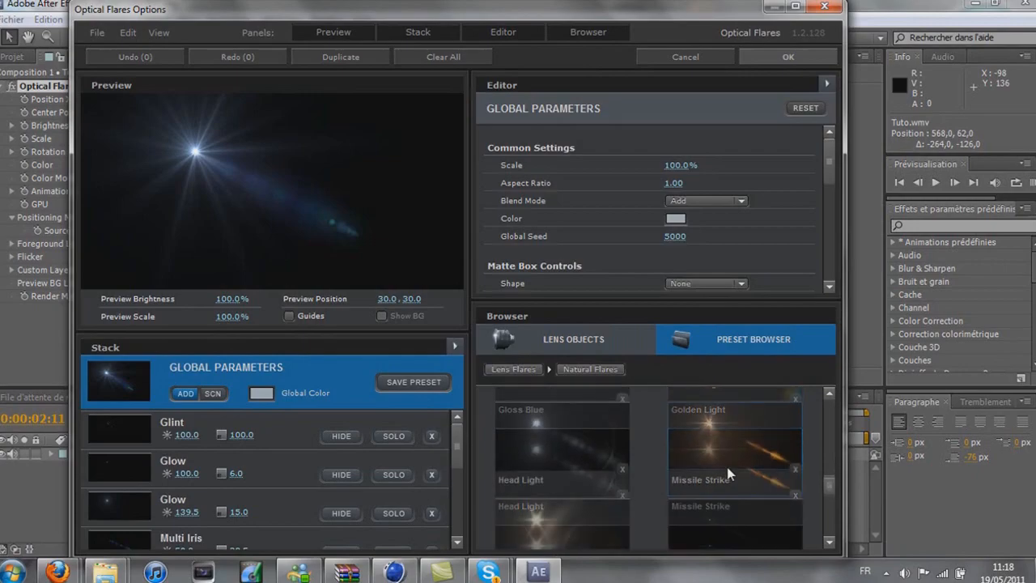
pyautogui.scroll(-5, 726, 473)
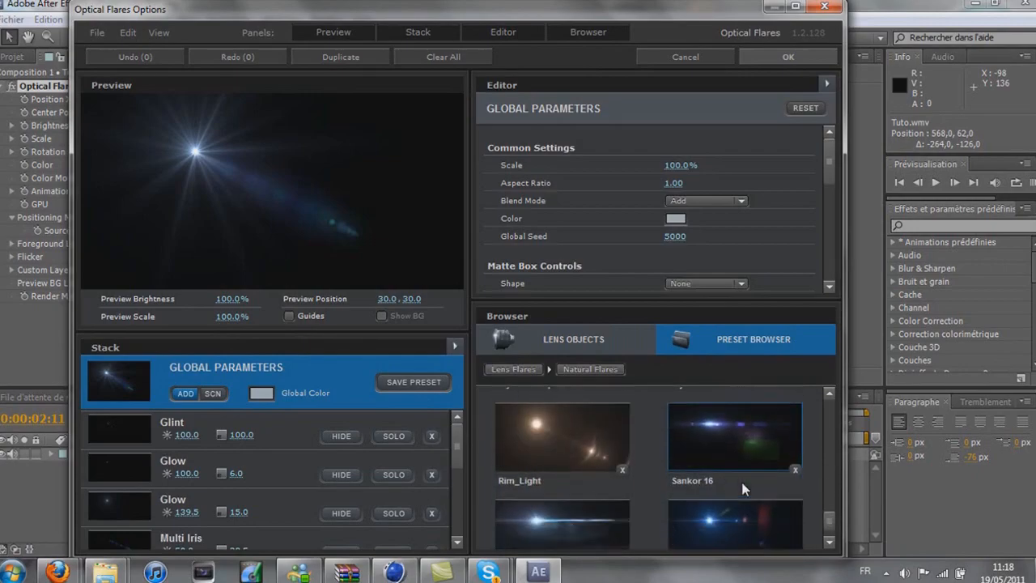
pyautogui.click(736, 442)
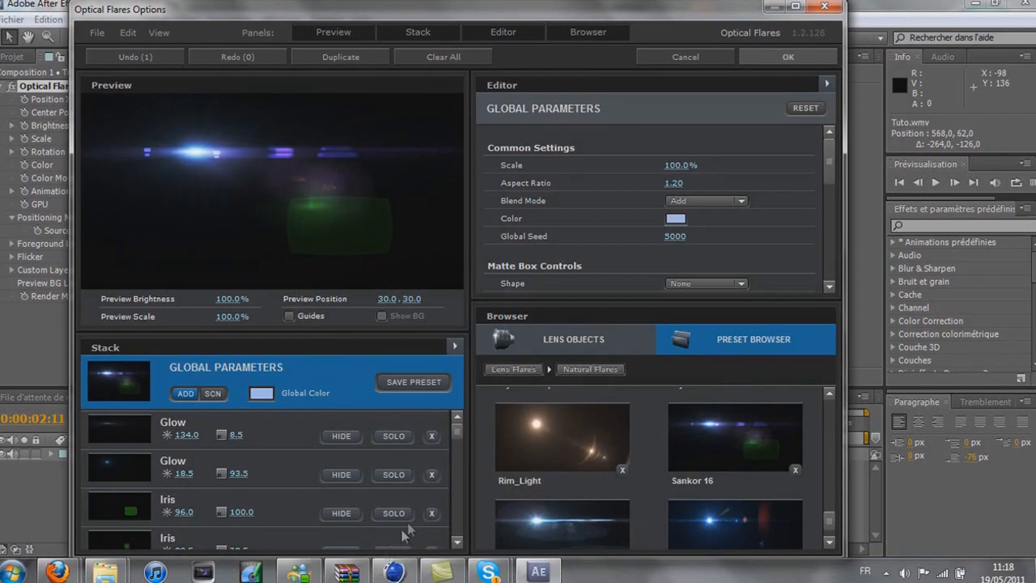
# Remove the large green Iris from the flare stack, change the global color to a bright orange-red, and apply the options
pyautogui.click(427, 513)
pyautogui.click(429, 513)
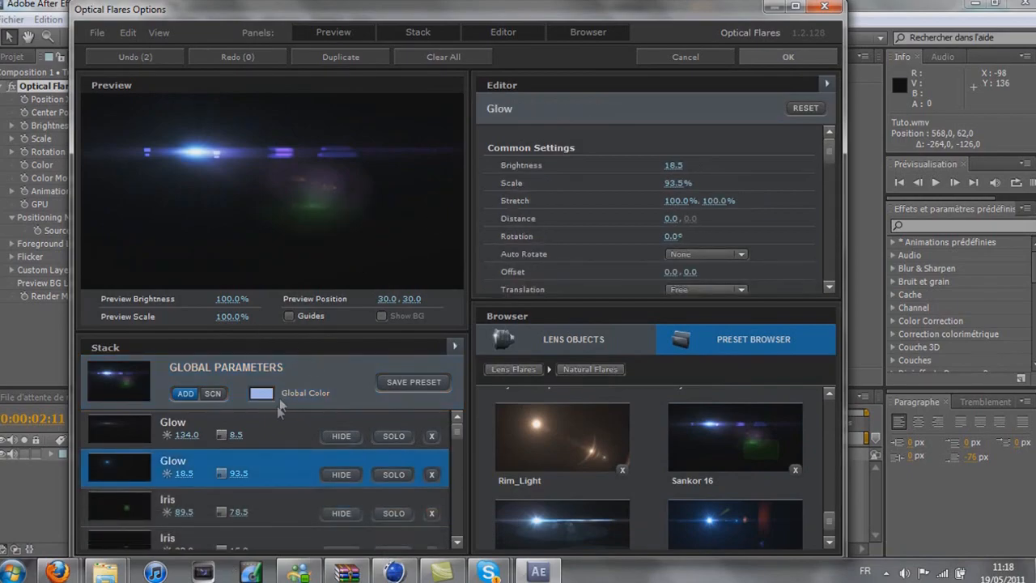
pyautogui.click(263, 394)
pyautogui.moveTo(330, 323); pyautogui.dragTo(306, 308)
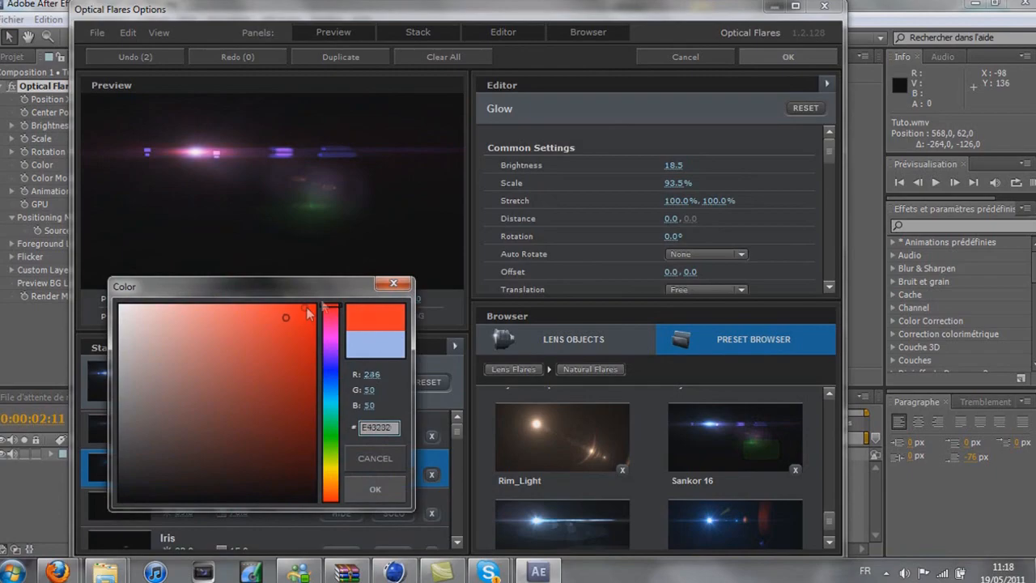
pyautogui.click(375, 489)
pyautogui.click(787, 57)
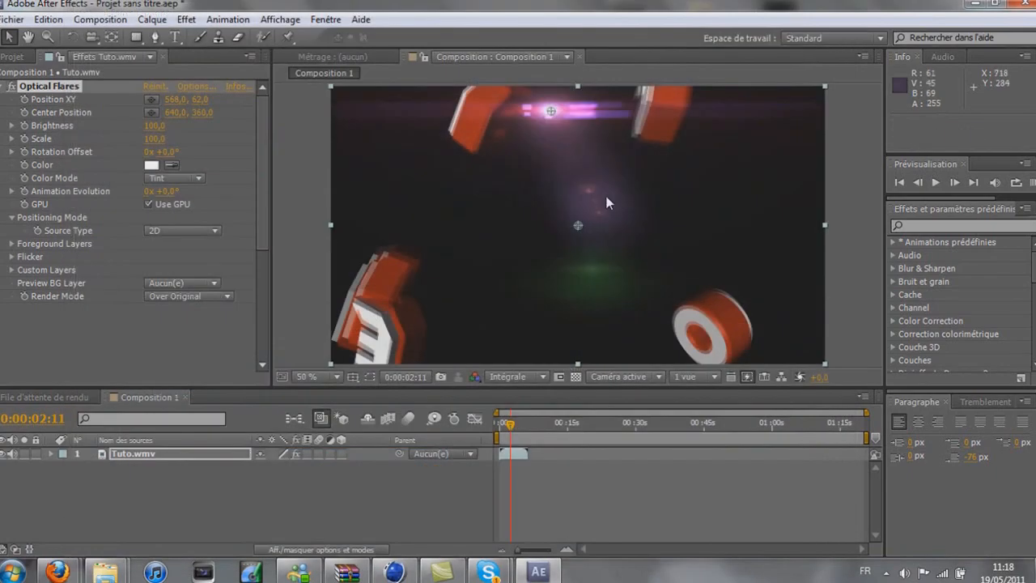
# Place the flare at the frame's top center at 640, 8, with center position 164, 224 and scale 190
pyautogui.moveTo(551, 111); pyautogui.dragTo(580, 90)
pyautogui.moveTo(578, 231); pyautogui.dragTo(394, 173)
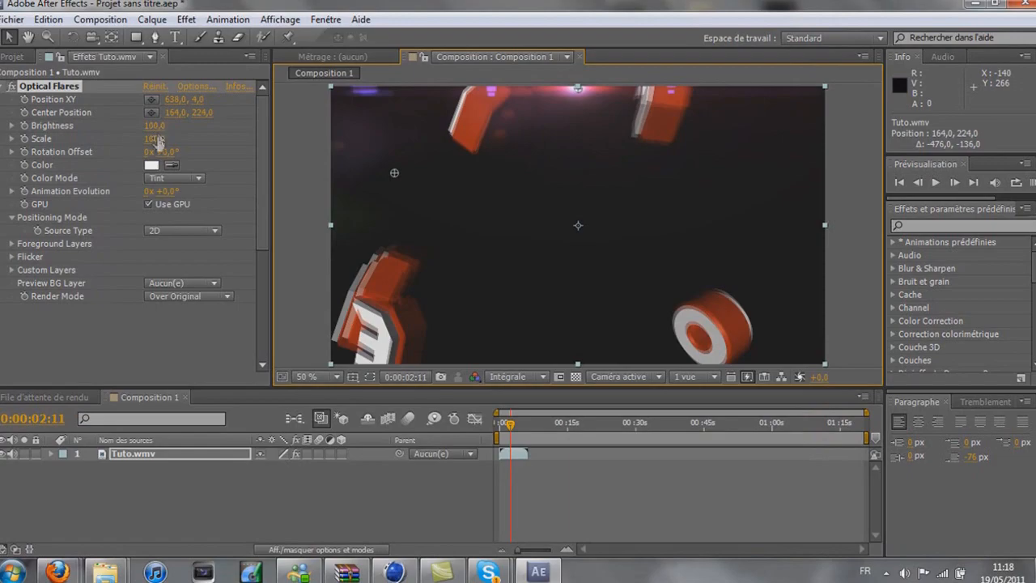
pyautogui.moveTo(183, 139); pyautogui.dragTo(158, 135)
pyautogui.moveTo(578, 87); pyautogui.dragTo(577, 89)
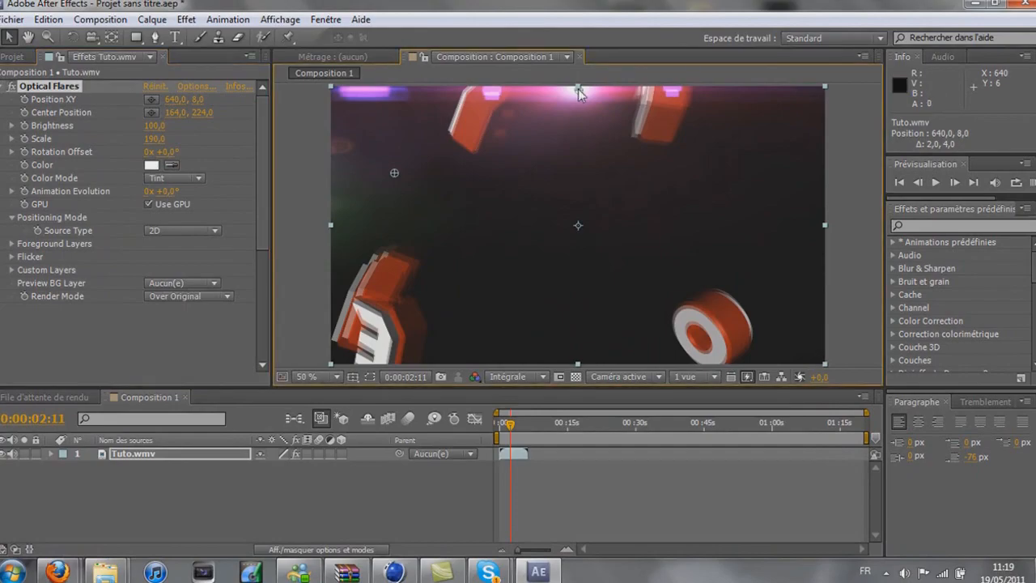
# Start keyframing the Optical Flares Brightness of Tuto.wmv at 0:00:00:00 with a value of 0
pyautogui.moveTo(511, 427); pyautogui.dragTo(490, 431)
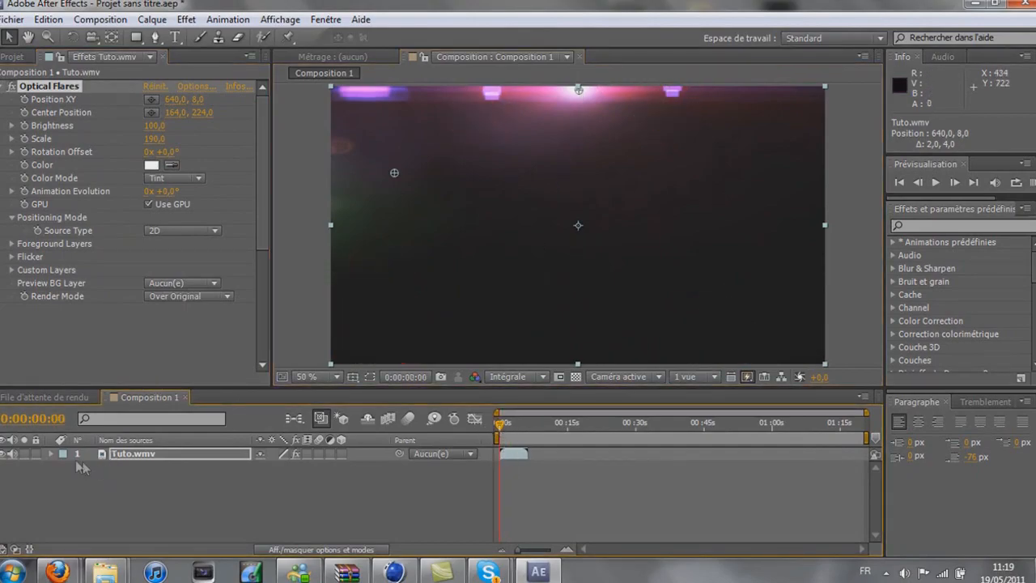
pyautogui.click(51, 454)
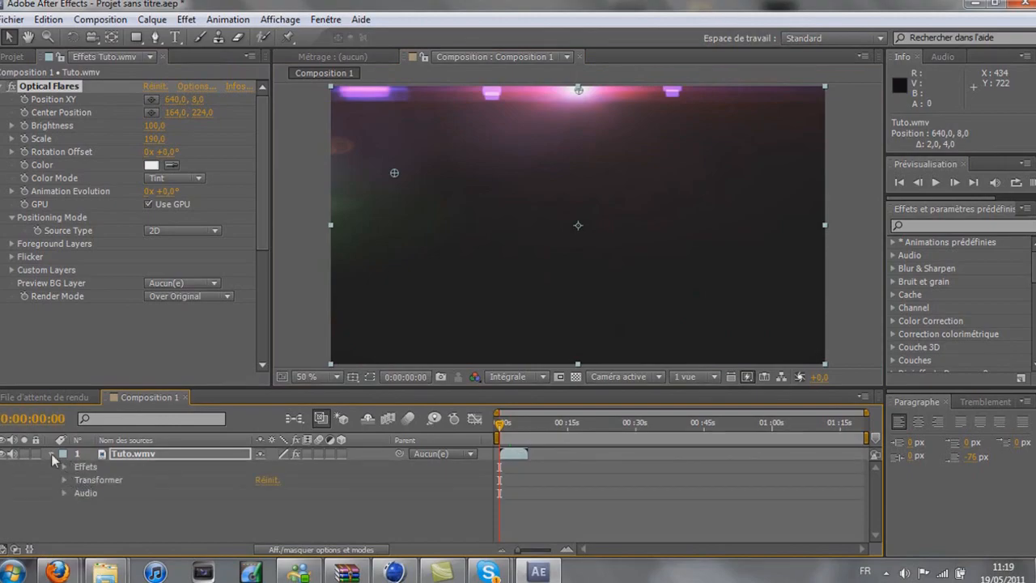
pyautogui.click(50, 455)
pyautogui.click(50, 454)
pyautogui.click(64, 467)
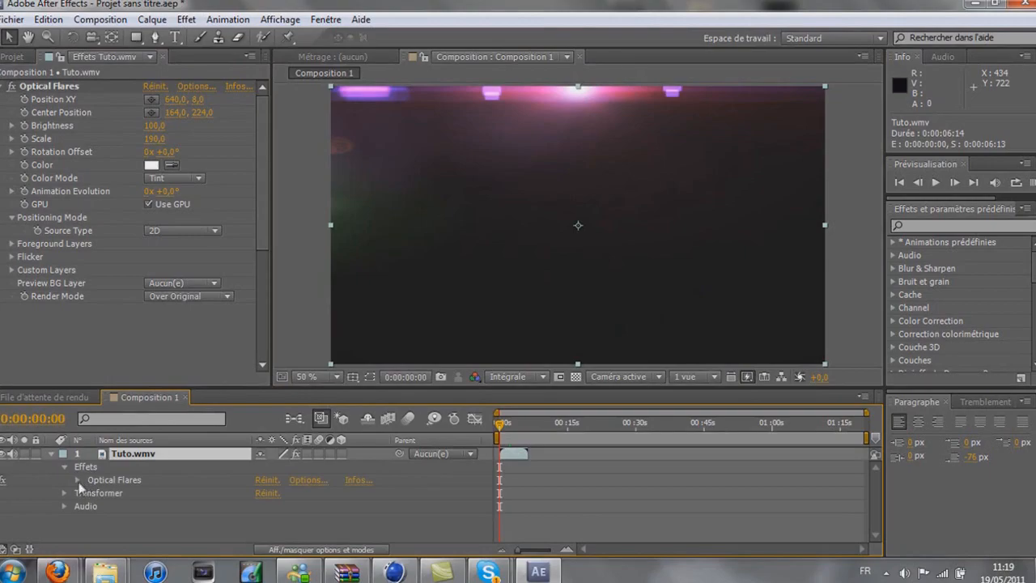
pyautogui.click(78, 480)
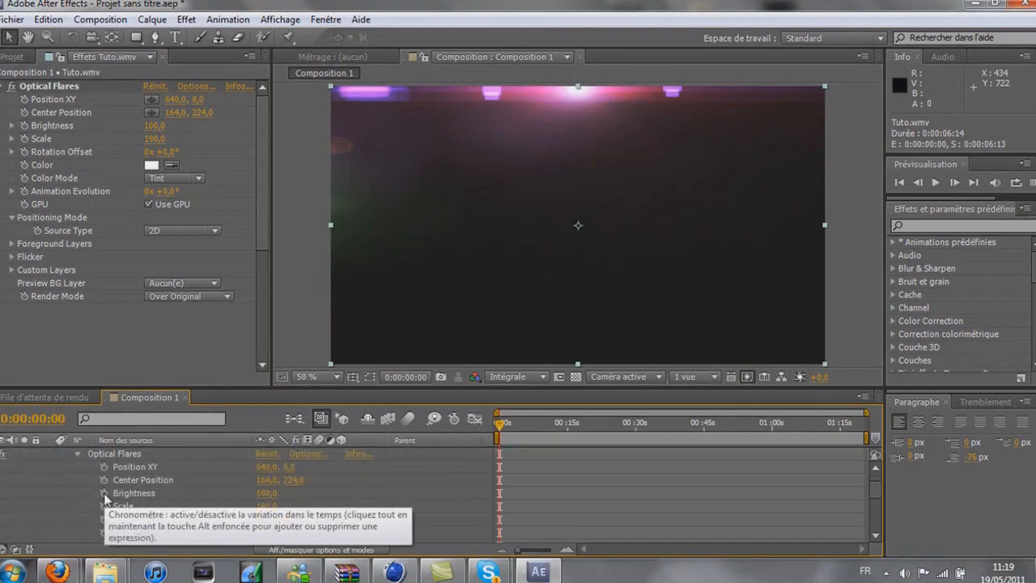
pyautogui.click(103, 493)
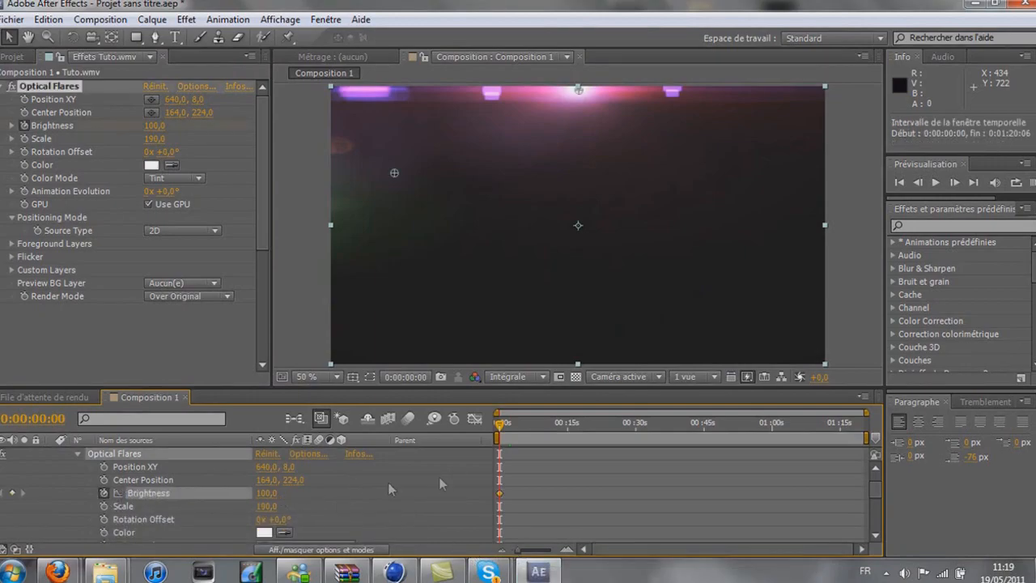
pyautogui.write('0')
pyautogui.press('Return')
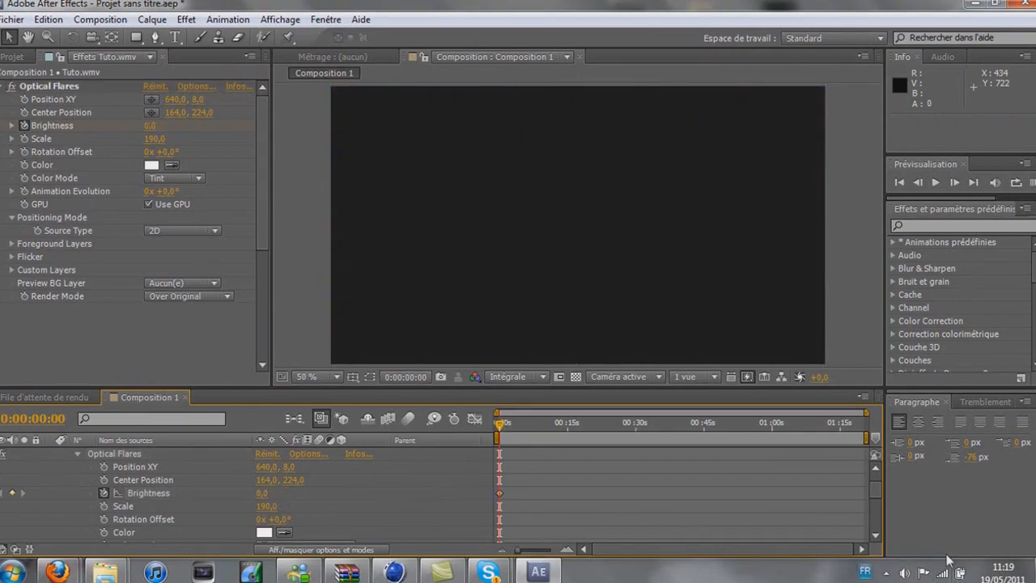
# Add a Brightness keyframe of 100 a few frames after the start of the clip
pyautogui.scroll(2, 879, 500)
pyautogui.moveTo(519, 551); pyautogui.dragTo(544, 551)
pyautogui.click(528, 451)
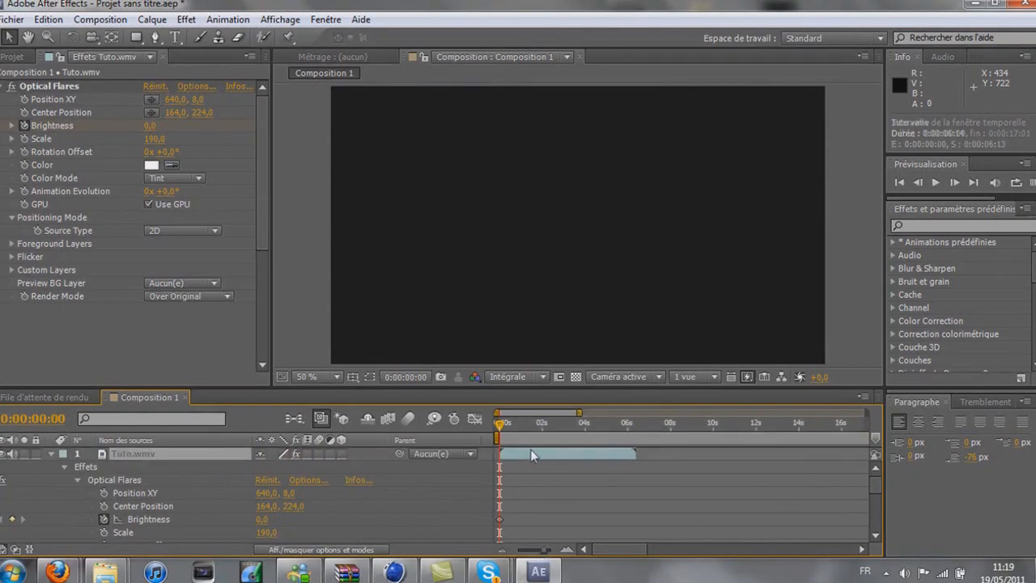
pyautogui.moveTo(503, 426); pyautogui.dragTo(506, 426)
pyautogui.click(262, 519)
pyautogui.write('100')
pyautogui.press('Return')
# Add a Brightness keyframe of 60 at 0:00:00:22
pyautogui.press('space')
pyautogui.click(267, 518)
pyautogui.write('60')
pyautogui.press('Return')
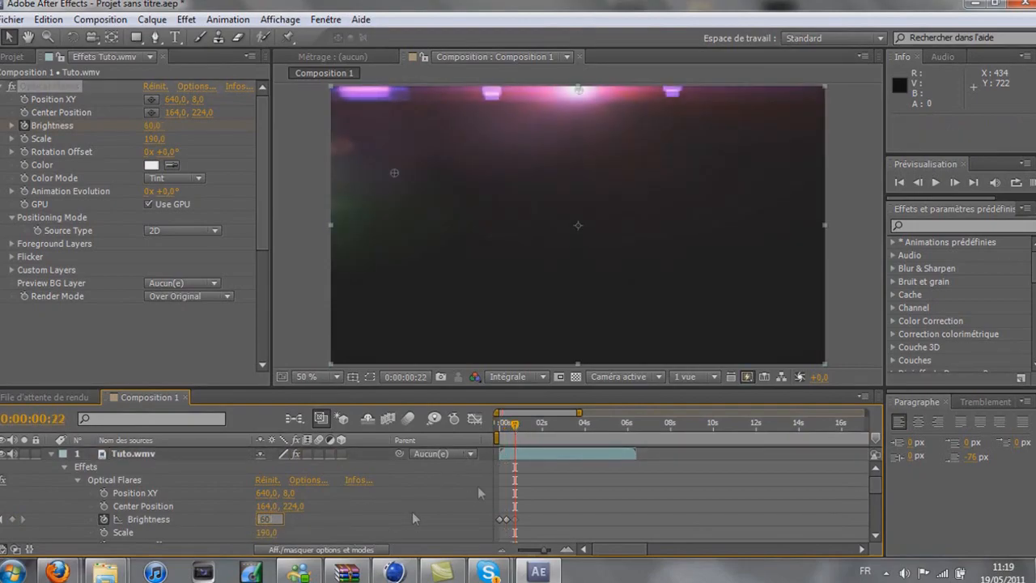
# Add Brightness keyframes of 150 at about one second and 80 at 0:00:01:17
pyautogui.click(522, 424)
pyautogui.write('150')
pyautogui.press('Return')
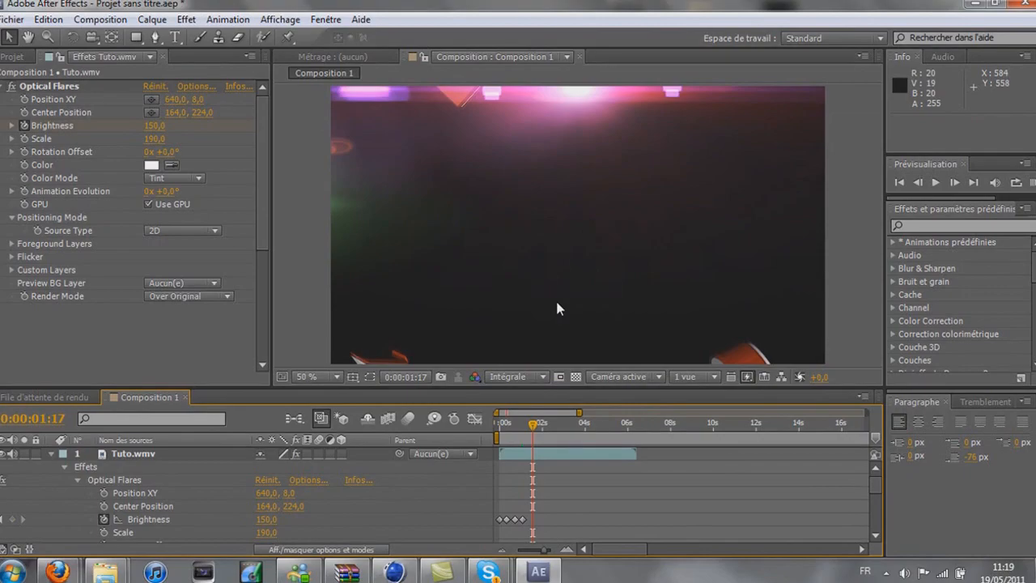
pyautogui.click(267, 518)
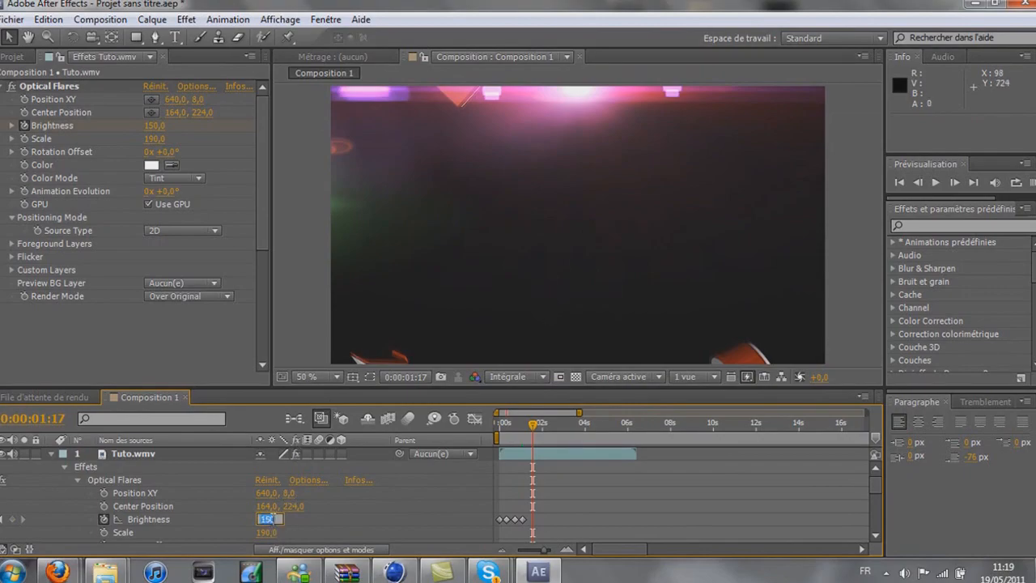
pyautogui.write('80')
pyautogui.press('Return')
# Add Brightness keyframes of 140 at 0:00:02:02 and 45 at 0:00:02:17
pyautogui.hotkey('shift', 'pagedown')
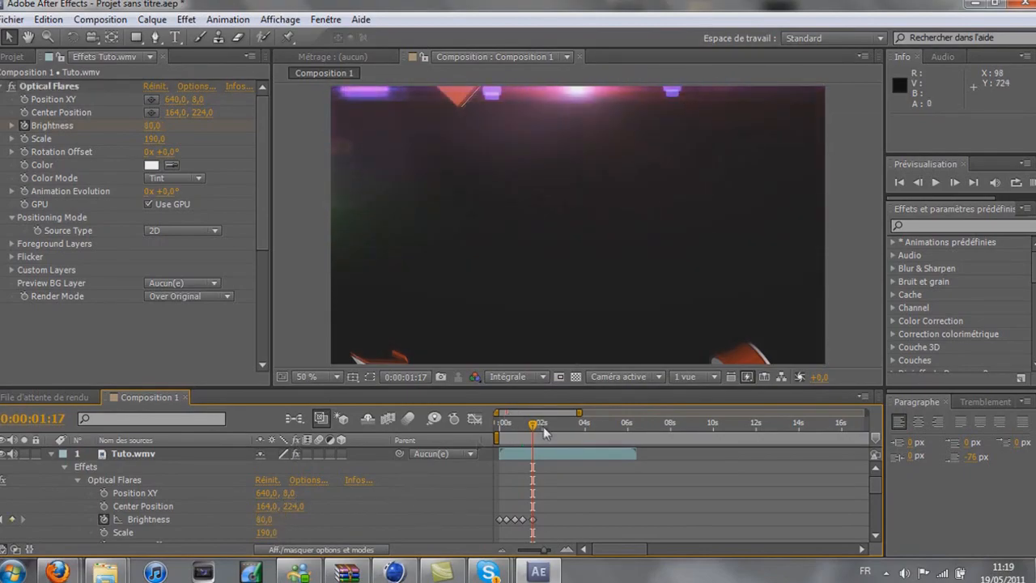
pyautogui.click(265, 519)
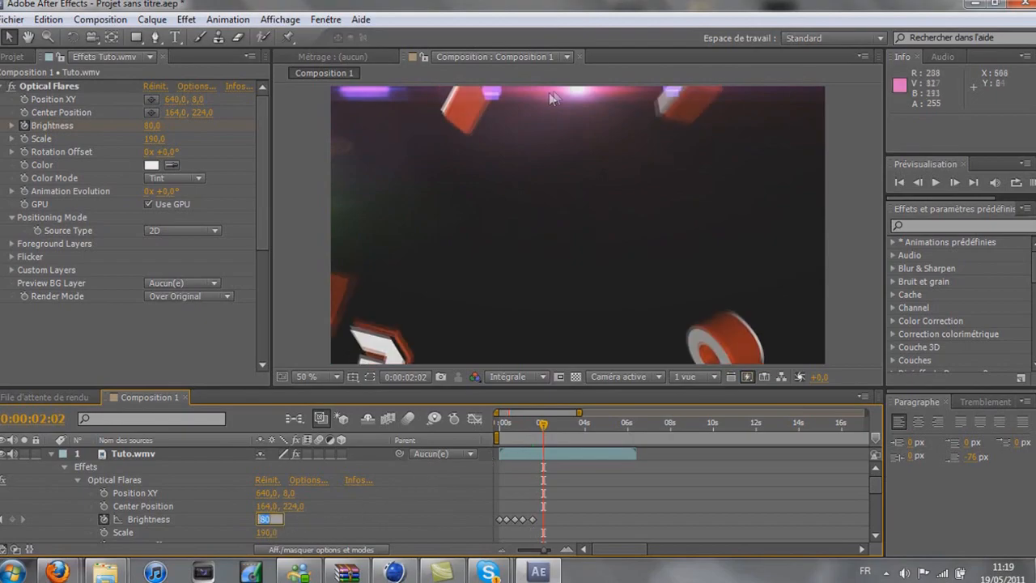
pyautogui.write('140')
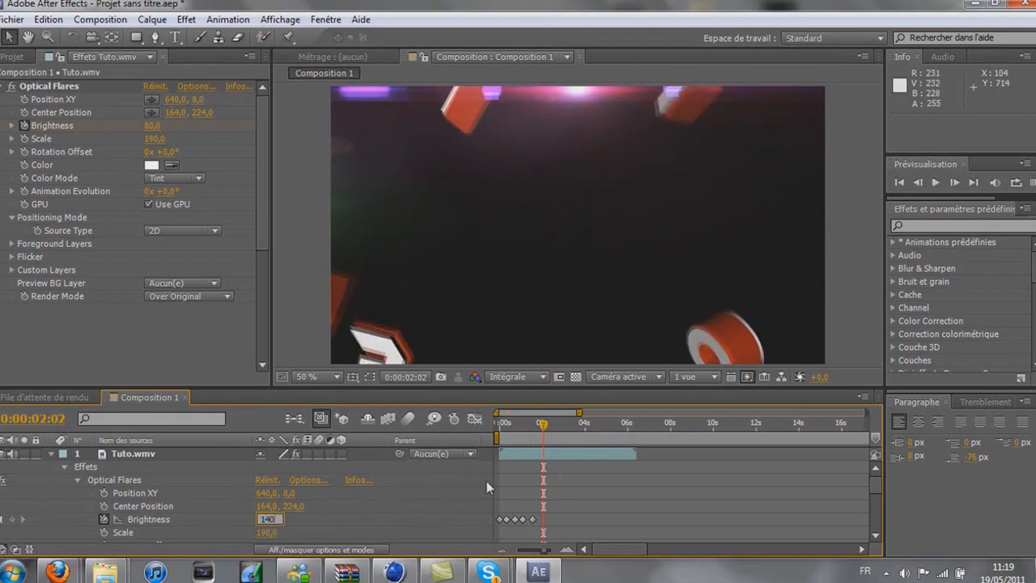
pyautogui.press('Return')
pyautogui.moveTo(542, 429); pyautogui.dragTo(555, 428)
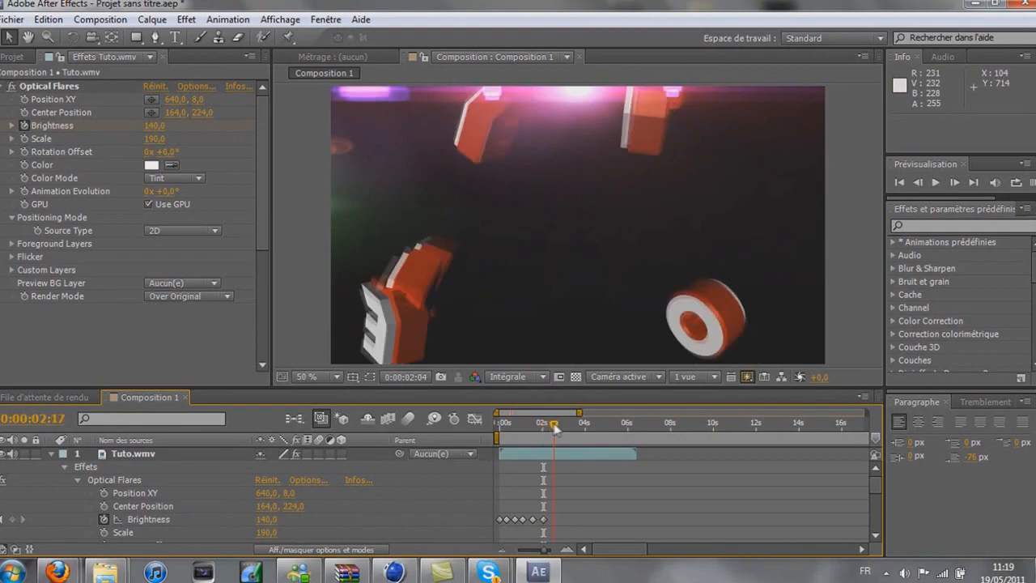
pyautogui.click(266, 519)
pyautogui.write('45')
pyautogui.press('Return')
# Add a Brightness keyframe of 180 at 0:00:02:27
pyautogui.moveTo(554, 423); pyautogui.dragTo(559, 424)
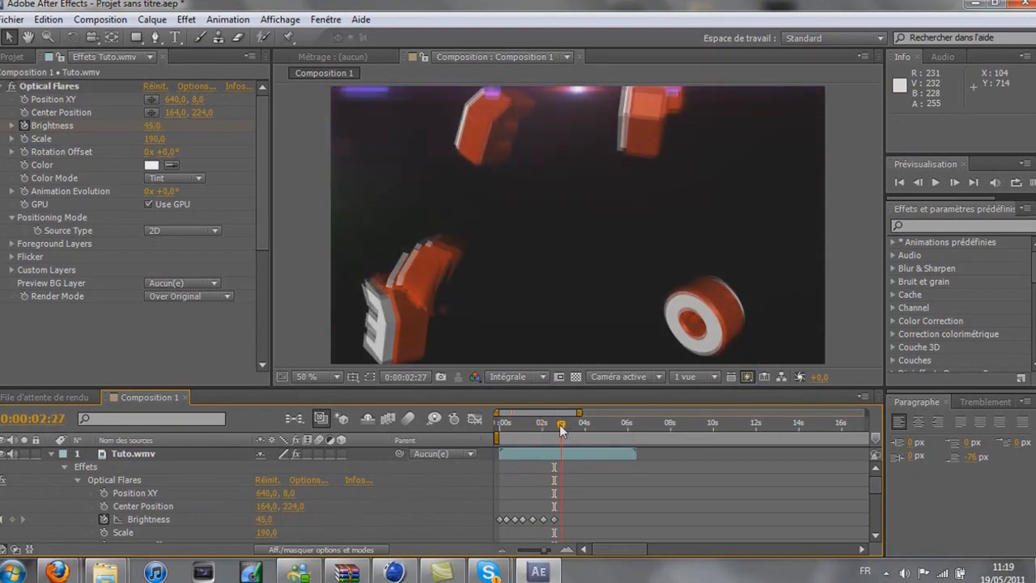
pyautogui.click(264, 519)
pyautogui.write('011')
pyautogui.press('BackSpace')
pyautogui.press('BackSpace')
pyautogui.press('BackSpace')
pyautogui.write('180')
pyautogui.press('Return')
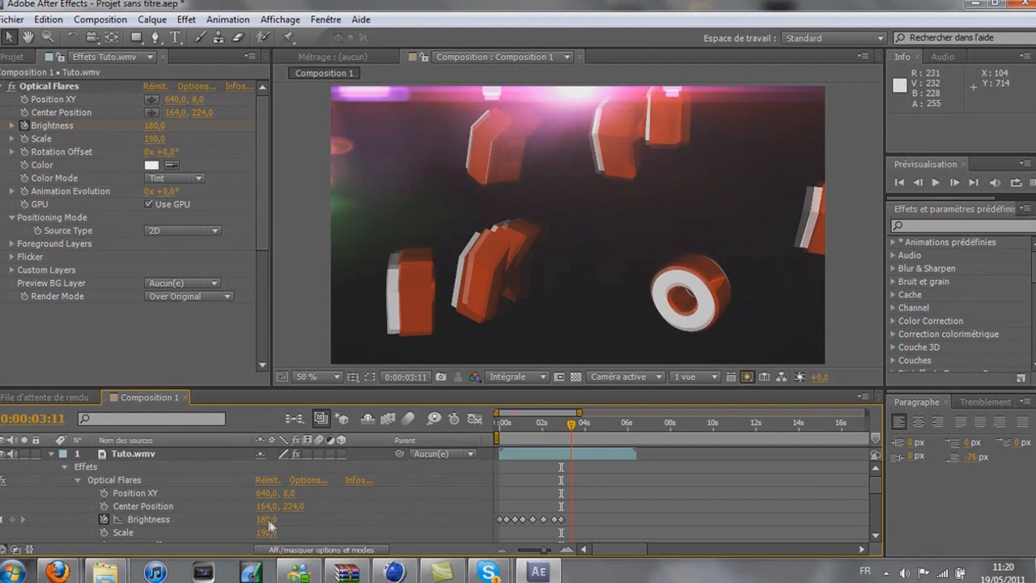
# Add Brightness keyframes of 90 at 0:00:03:11 and 130 at 0:00:03:25
pyautogui.click(268, 520)
pyautogui.write('90')
pyautogui.press('Return')
pyautogui.moveTo(578, 429); pyautogui.dragTo(581, 425)
pyautogui.click(265, 519)
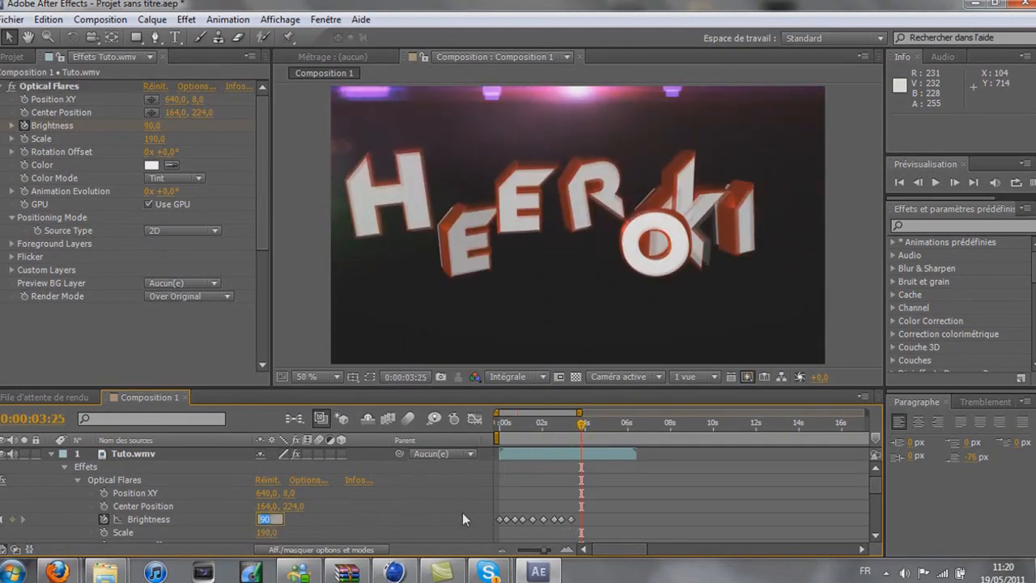
pyautogui.write('130')
pyautogui.press('Return')
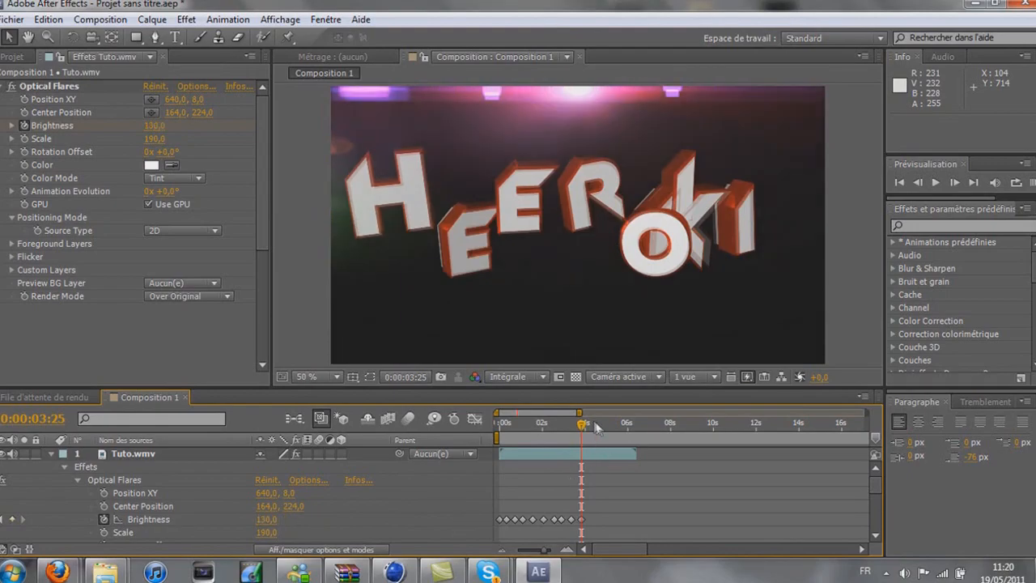
# Add Brightness keyframes of 50 at about four and a half seconds and 120 at 0:00:05:09
pyautogui.click(268, 520)
pyautogui.write('50')
pyautogui.press('Return')
pyautogui.click(612, 430)
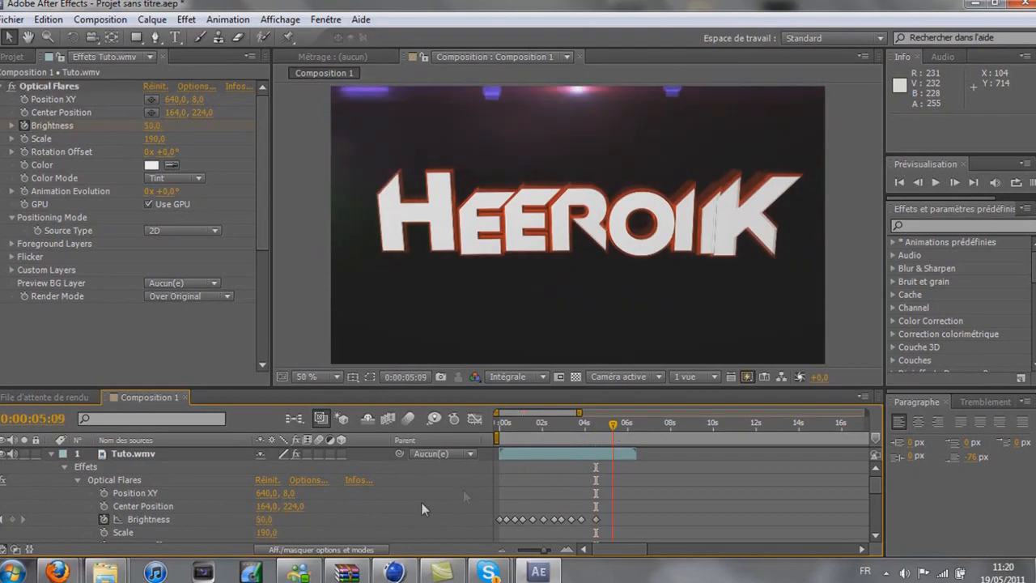
pyautogui.click(270, 522)
pyautogui.write('120')
pyautogui.press('Return')
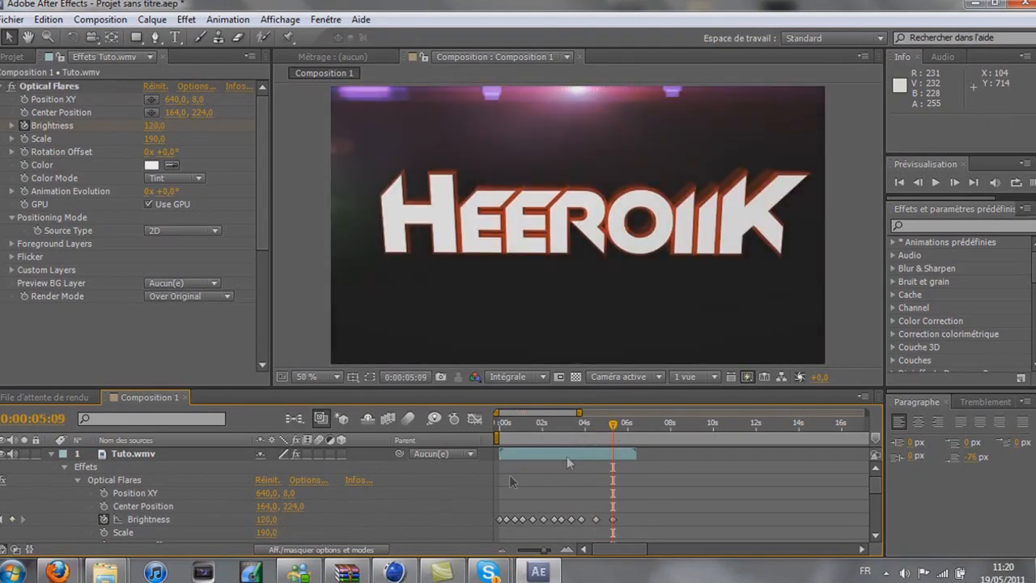
# Add Brightness keyframes of 90 at 0:00:05:29 and 10 at 0:00:06:08, near the end of the clip
pyautogui.click(626, 429)
pyautogui.click(270, 522)
pyautogui.write('90')
pyautogui.press('Return')
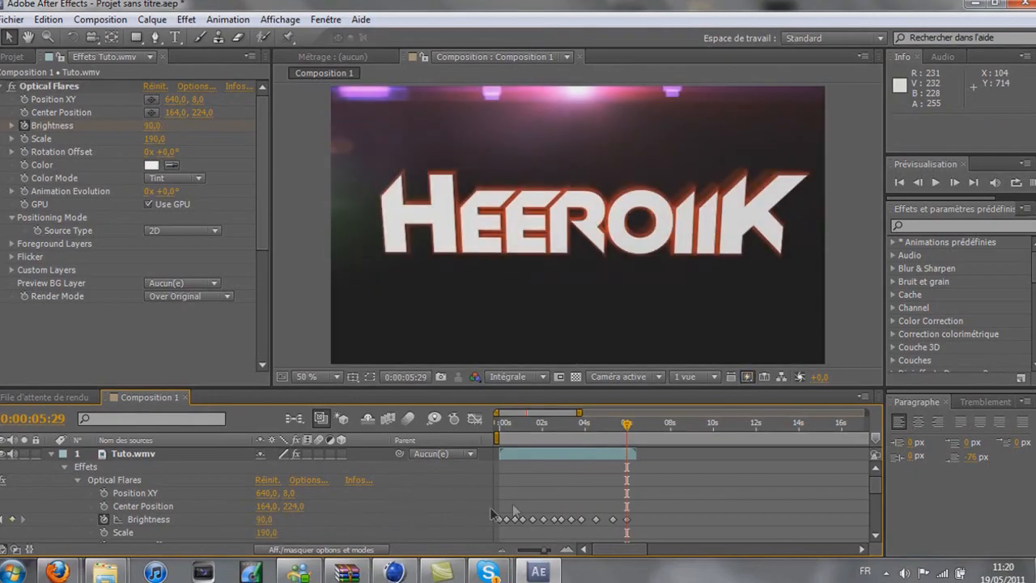
pyautogui.click(633, 424)
pyautogui.click(265, 519)
pyautogui.write('10')
pyautogui.press('Return')
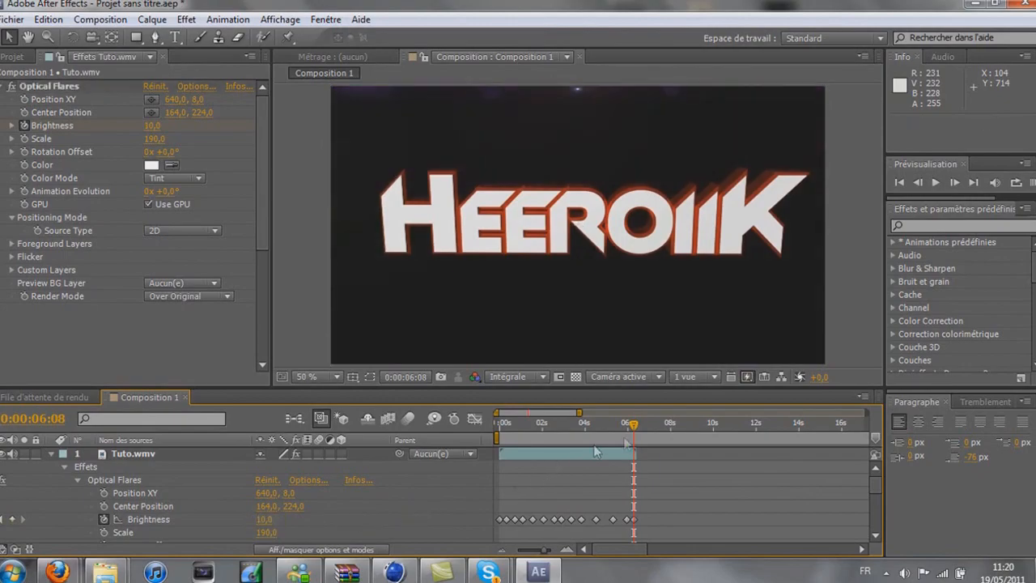
# Play the composition from 0:00:00:00 to check the flickering of the light
pyautogui.click(607, 424)
pyautogui.click(495, 427)
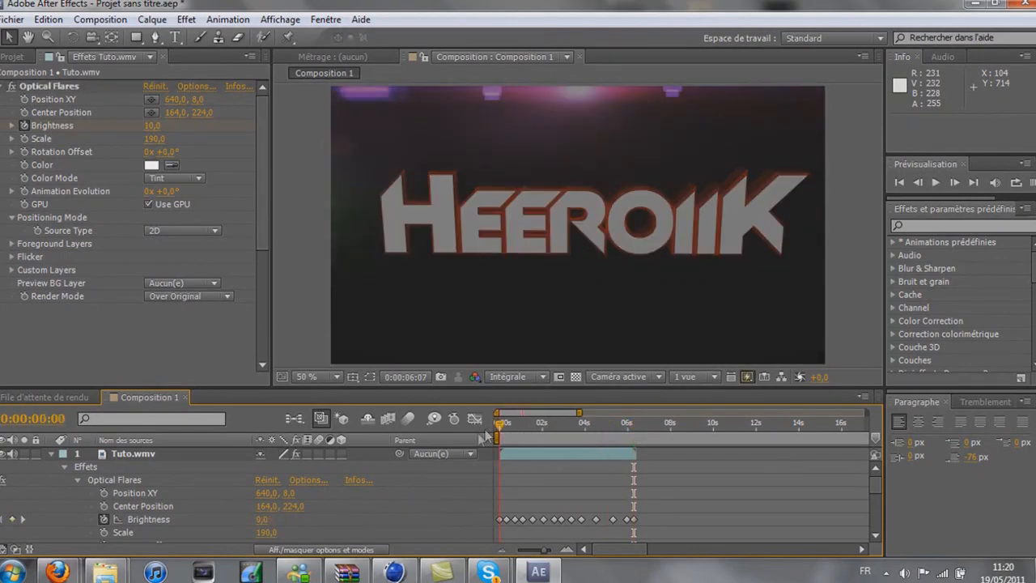
pyautogui.click(935, 182)
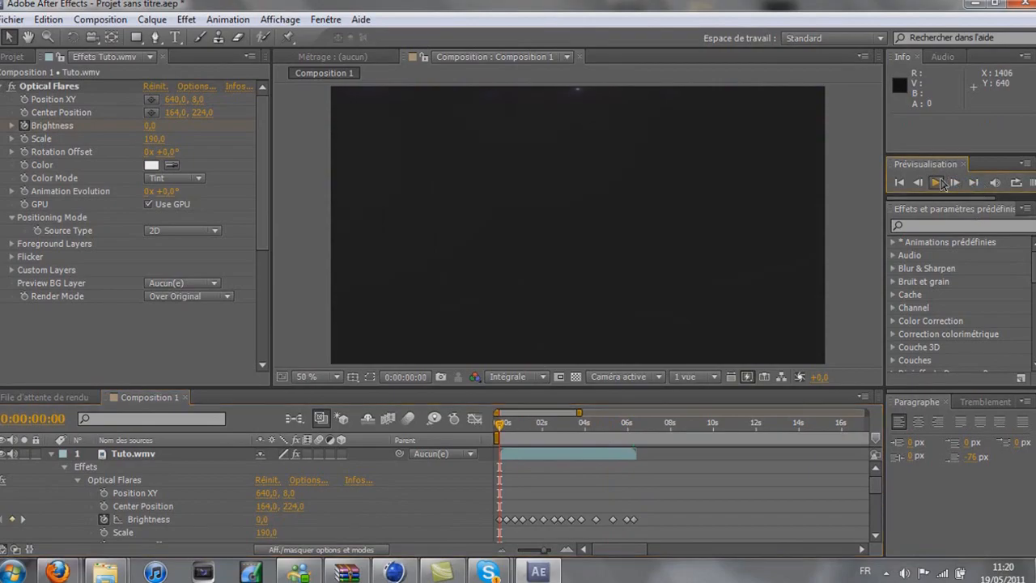
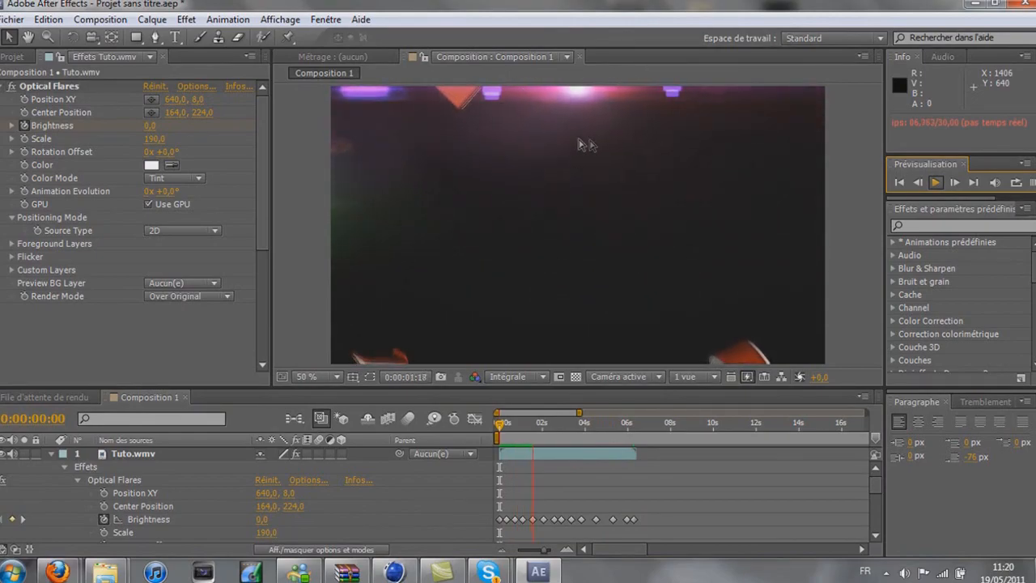
pyautogui.click(935, 182)
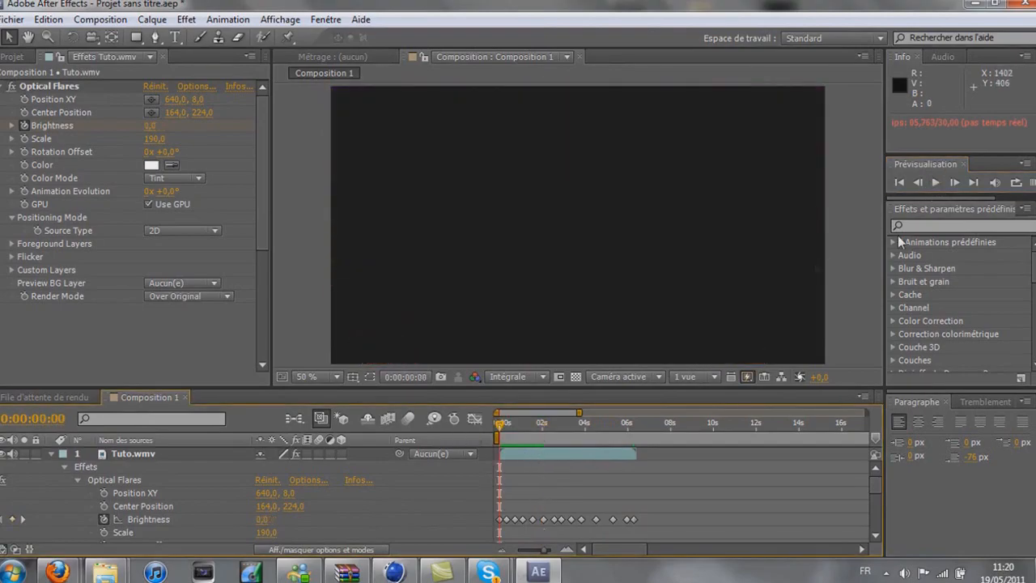
pyautogui.click(936, 183)
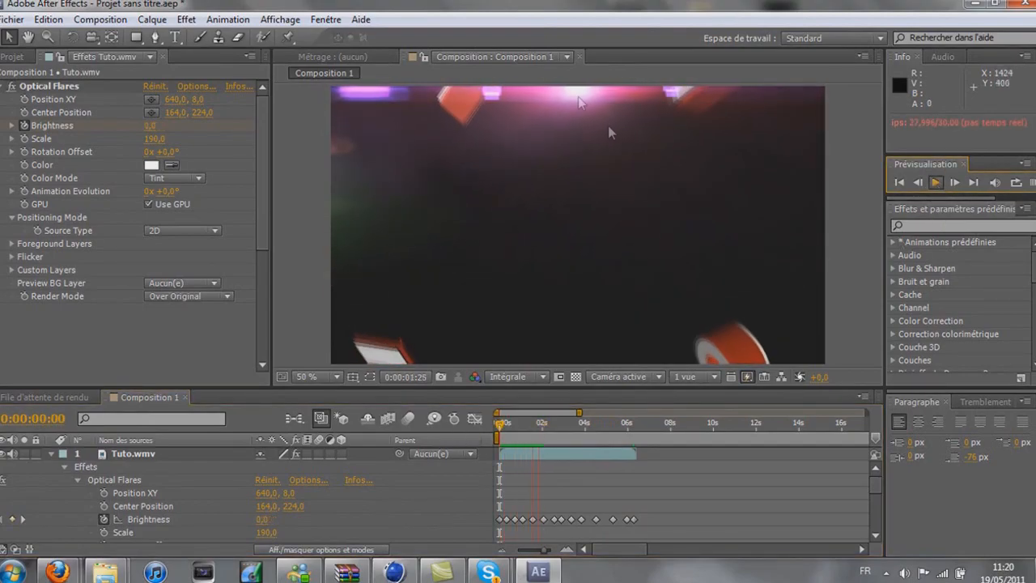
# Advance the current time to 0:00:04:21, going frame by frame until the title letters are lined up
pyautogui.click(543, 441)
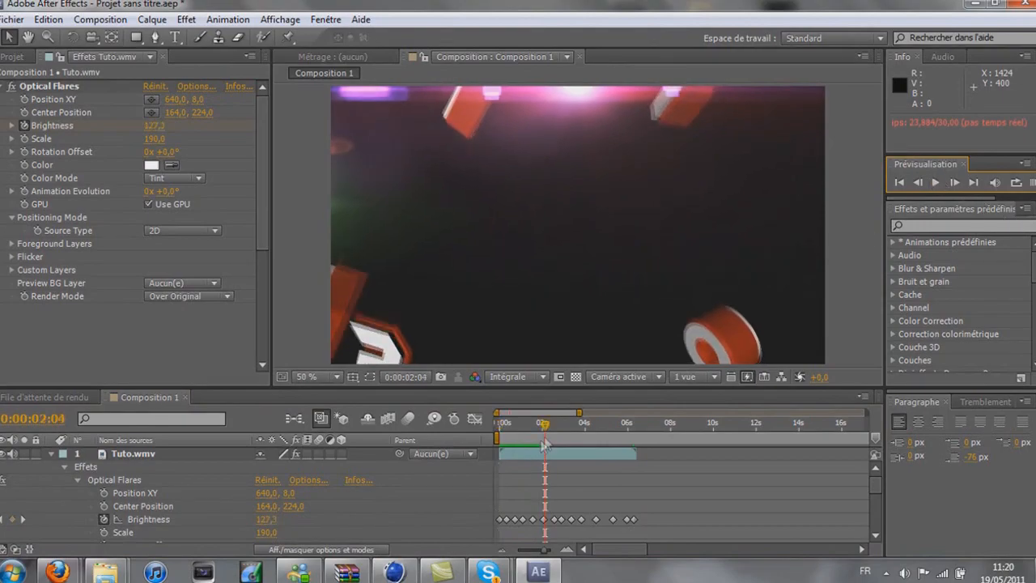
pyautogui.press('pagedown')
pyautogui.moveTo(585, 425); pyautogui.dragTo(560, 427)
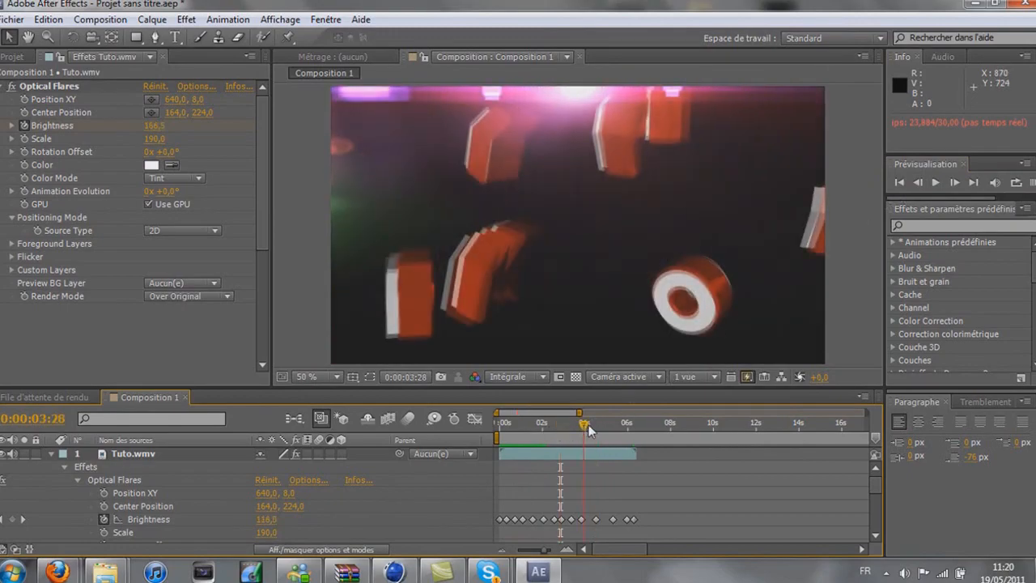
pyautogui.moveTo(590, 430); pyautogui.dragTo(591, 426)
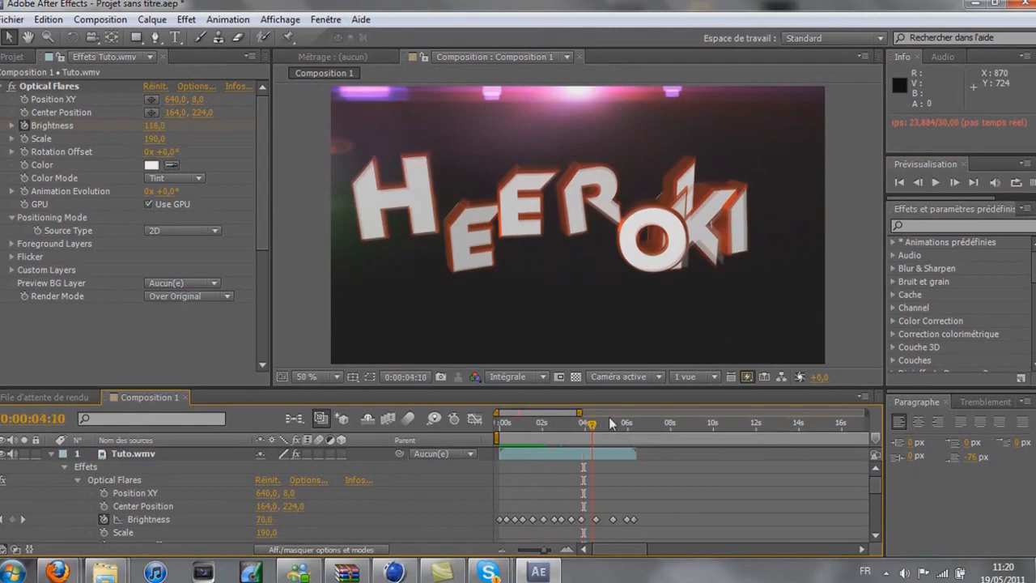
pyautogui.click(955, 182)
pyautogui.click(954, 182)
pyautogui.click(955, 182)
pyautogui.click(955, 182)
pyautogui.click(955, 182)
pyautogui.click(955, 182)
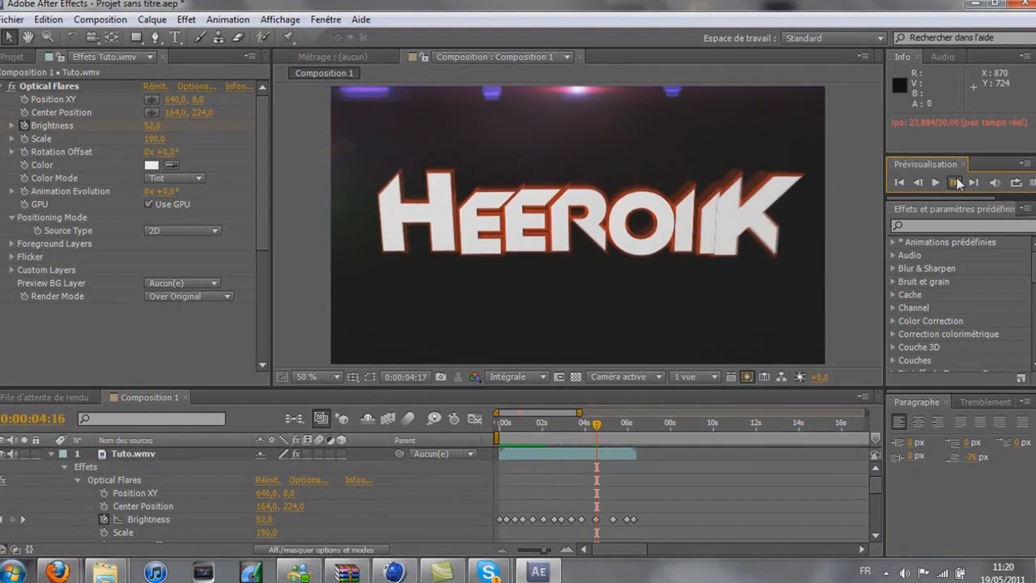
pyautogui.click(955, 182)
pyautogui.click(955, 182)
pyautogui.click(955, 182)
pyautogui.click(954, 182)
pyautogui.click(955, 182)
# Apply a second Optical Flares effect to Tuto.wmv and set its Render Mode to Over Original
pyautogui.click(12, 86)
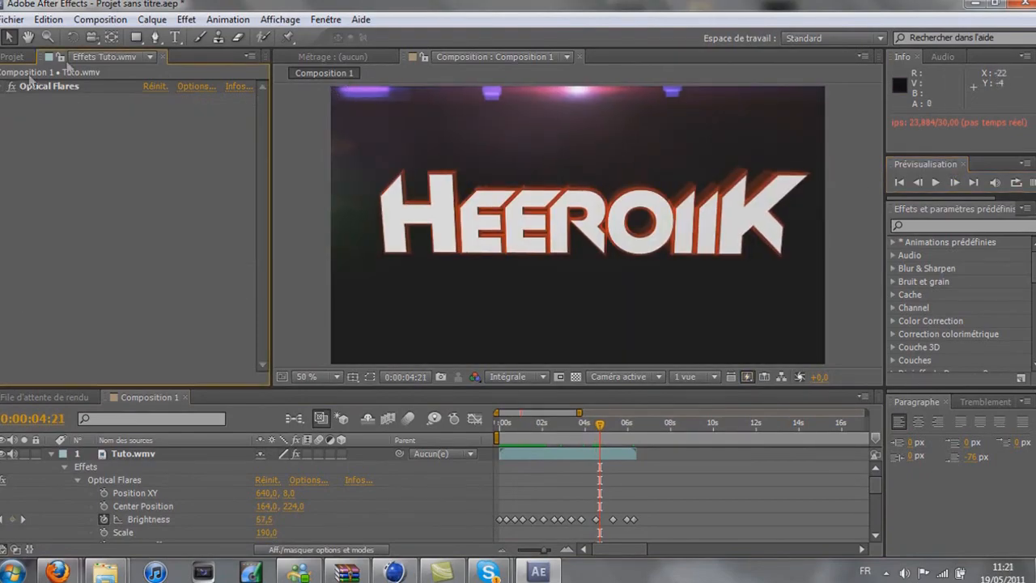
pyautogui.click(228, 19)
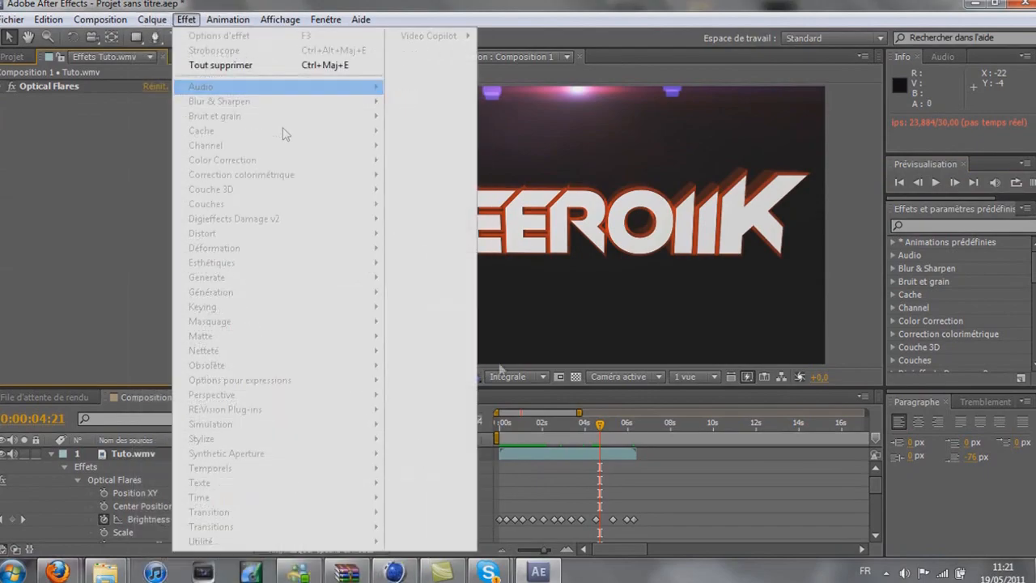
pyautogui.click(574, 455)
pyautogui.click(186, 19)
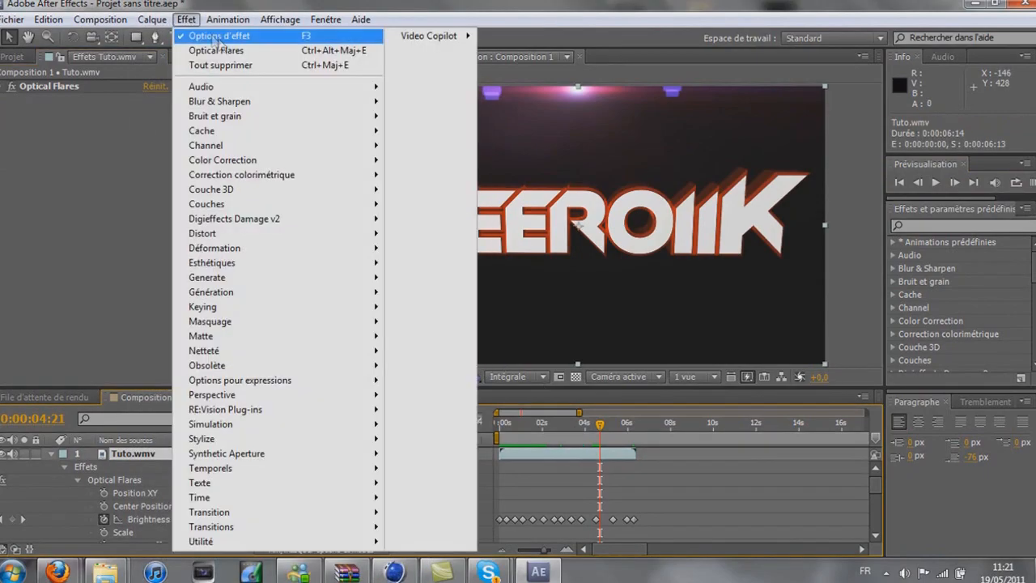
pyautogui.click(511, 37)
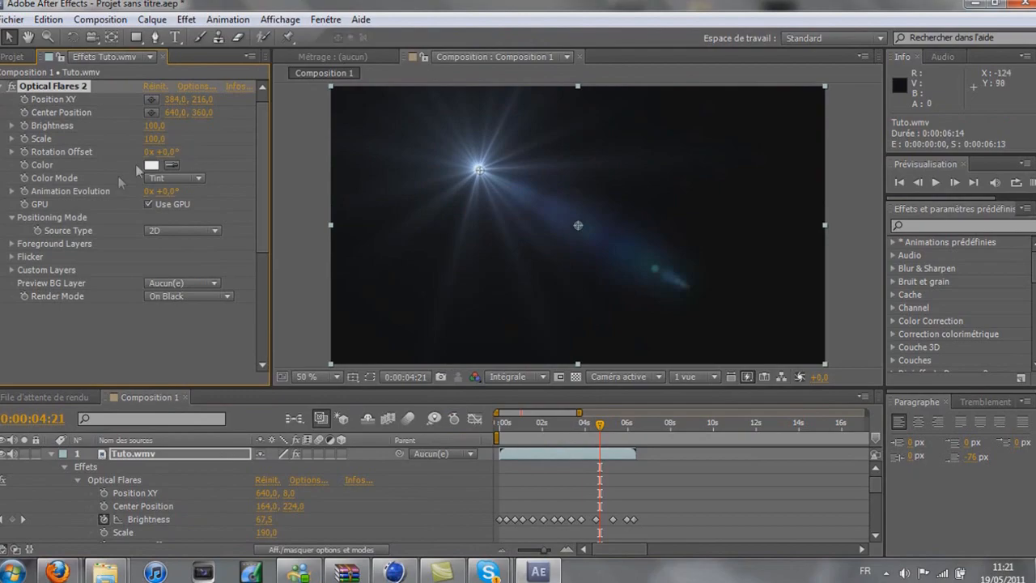
pyautogui.click(227, 292)
pyautogui.click(195, 343)
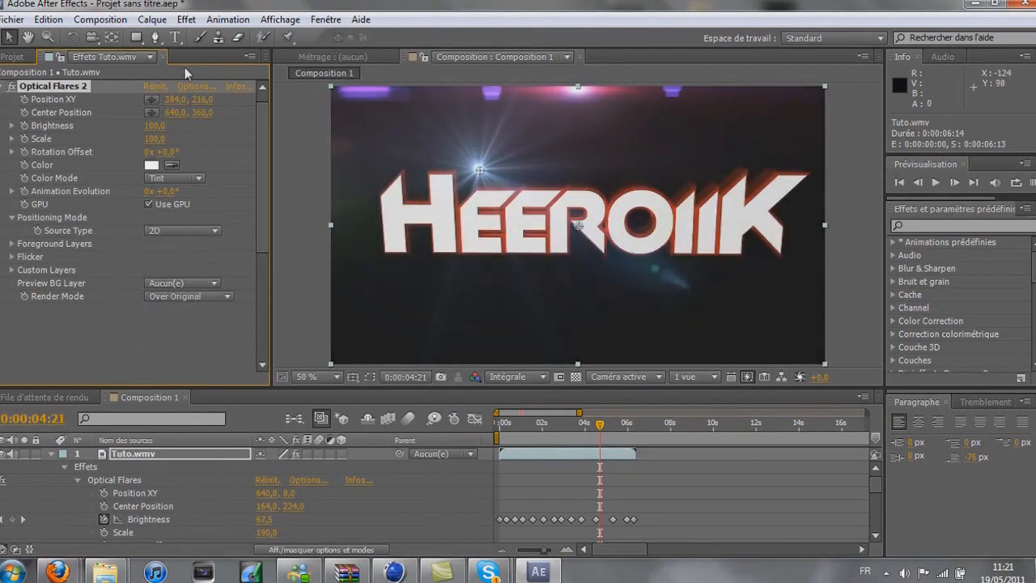
# Load the Side Anamorphic preset from Natural Flares in the options of Optical Flares 2
pyautogui.click(194, 91)
pyautogui.click(676, 339)
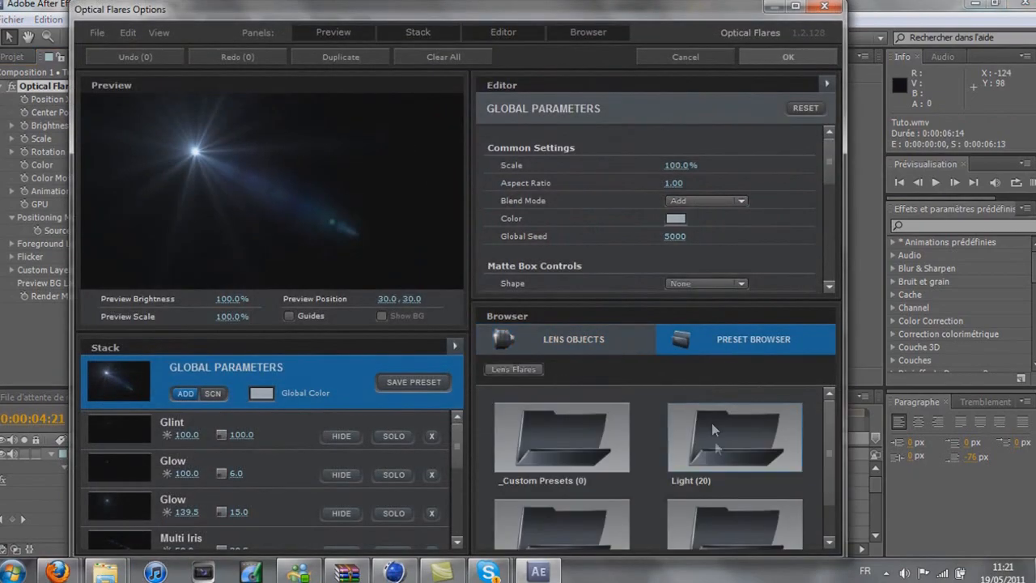
pyautogui.doubleClick(724, 479)
pyautogui.scroll(-5, 720, 471)
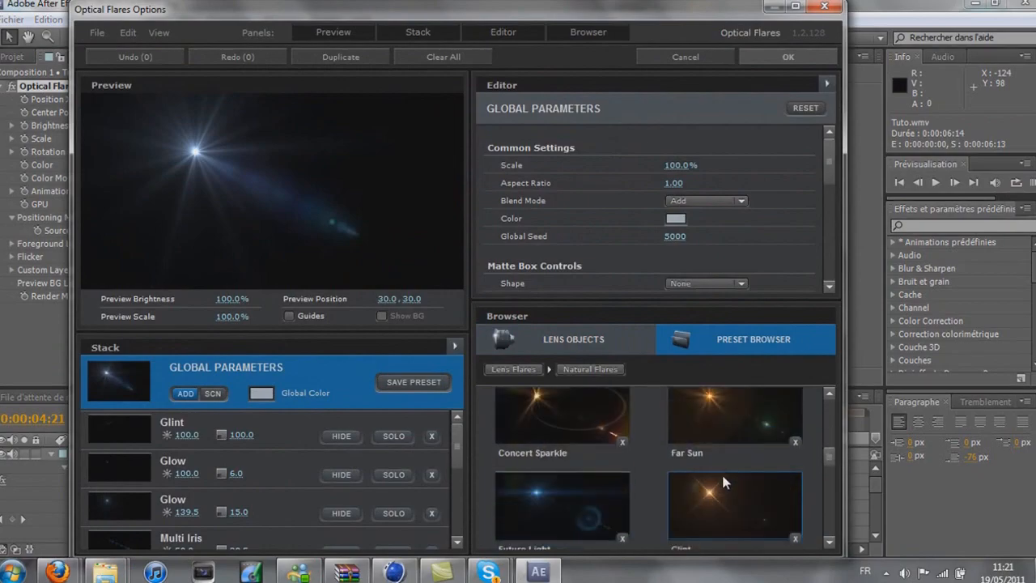
pyautogui.scroll(-5, 721, 479)
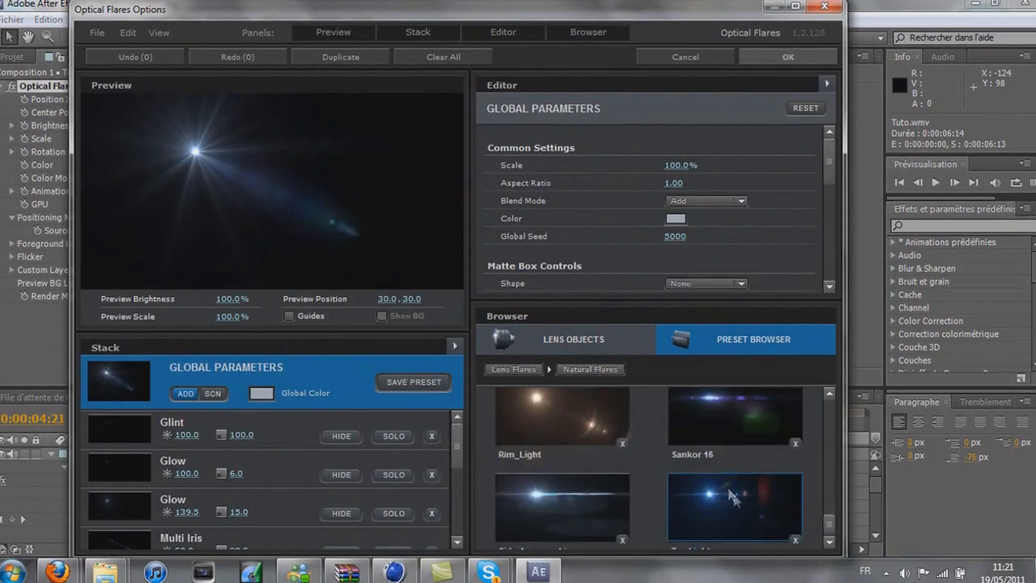
pyautogui.scroll(-1, 731, 494)
pyautogui.click(602, 493)
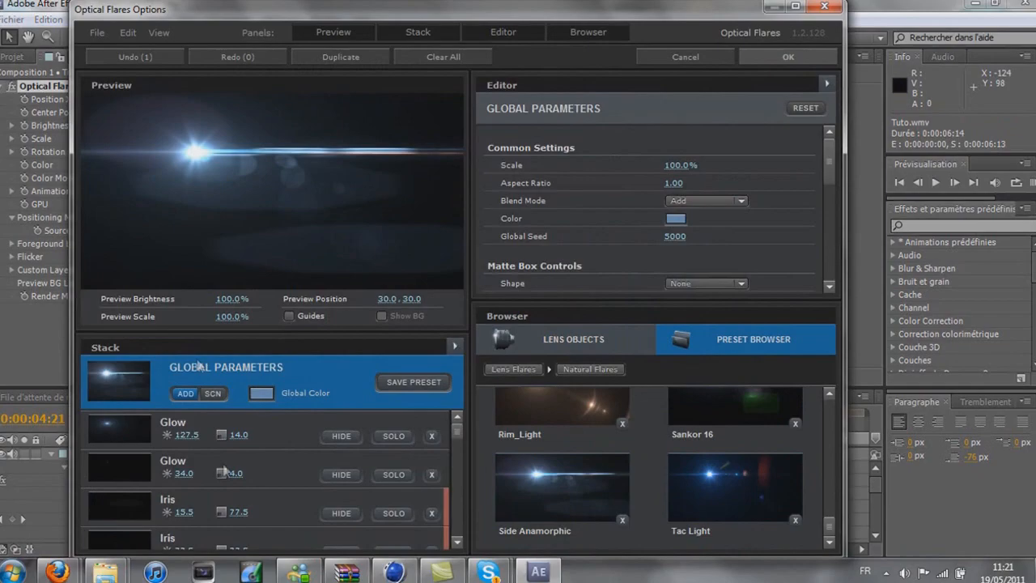
# Delete the Iris elements below the two Glows from the Side Anamorphic stack and apply the flare
pyautogui.click(431, 512)
pyautogui.click(431, 513)
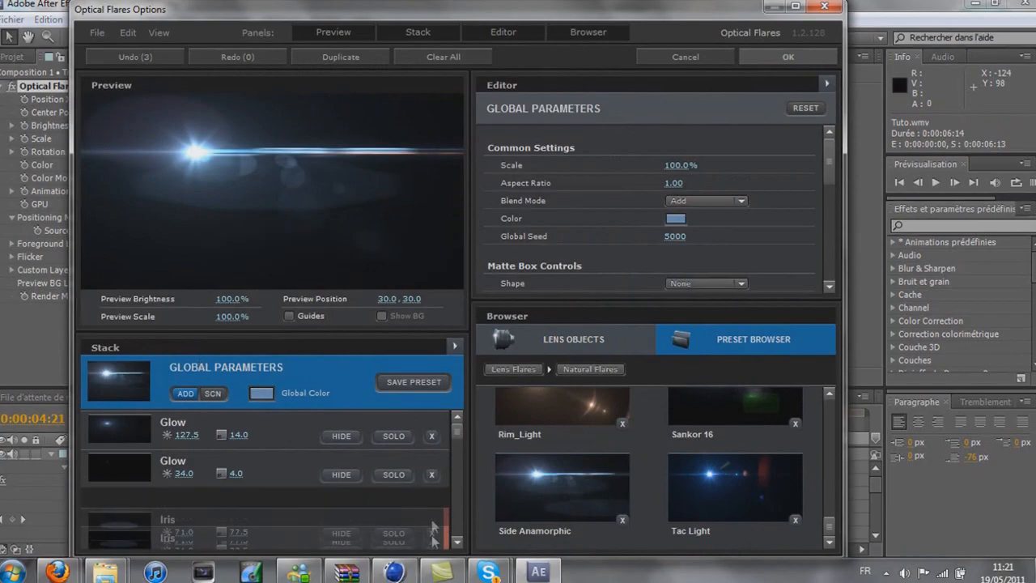
pyautogui.click(431, 514)
pyautogui.click(431, 514)
pyautogui.click(431, 514)
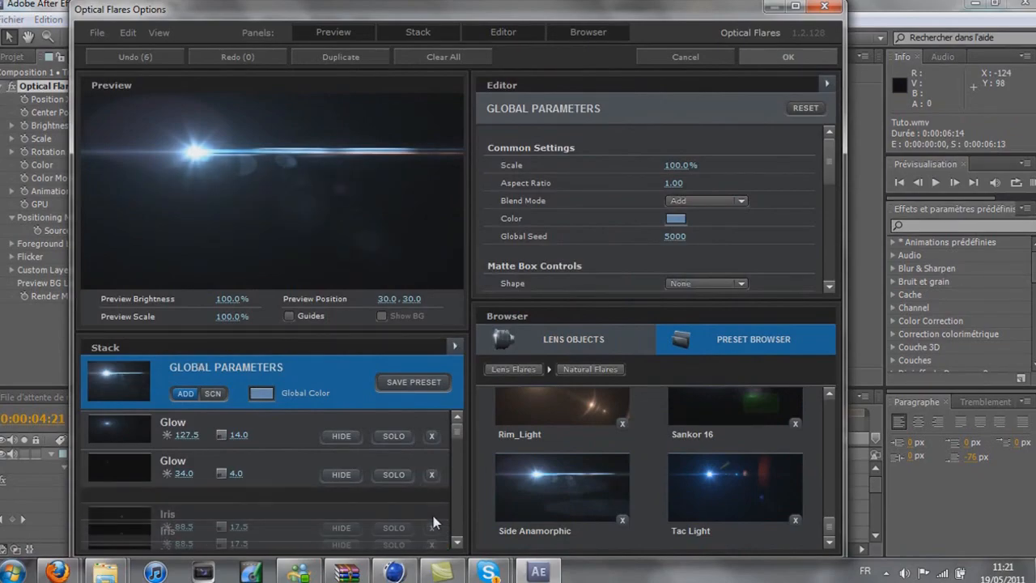
pyautogui.click(431, 516)
pyautogui.click(432, 515)
pyautogui.click(432, 515)
pyautogui.click(429, 513)
pyautogui.click(779, 58)
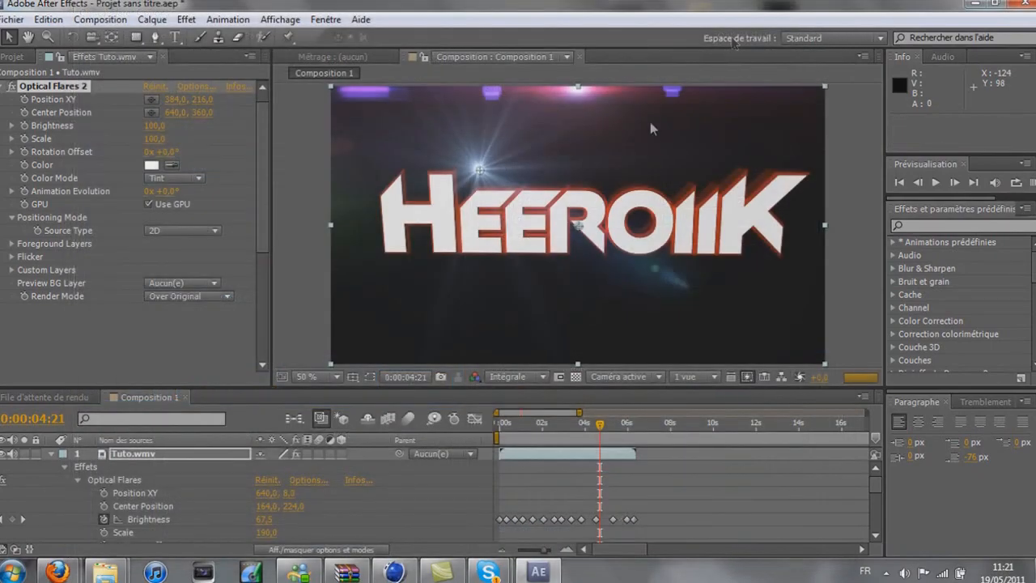
# Place the second flare at 164, 248 beside the top of the H and reveal Optical Flares 2's properties in the timeline
pyautogui.moveTo(483, 175); pyautogui.dragTo(395, 186)
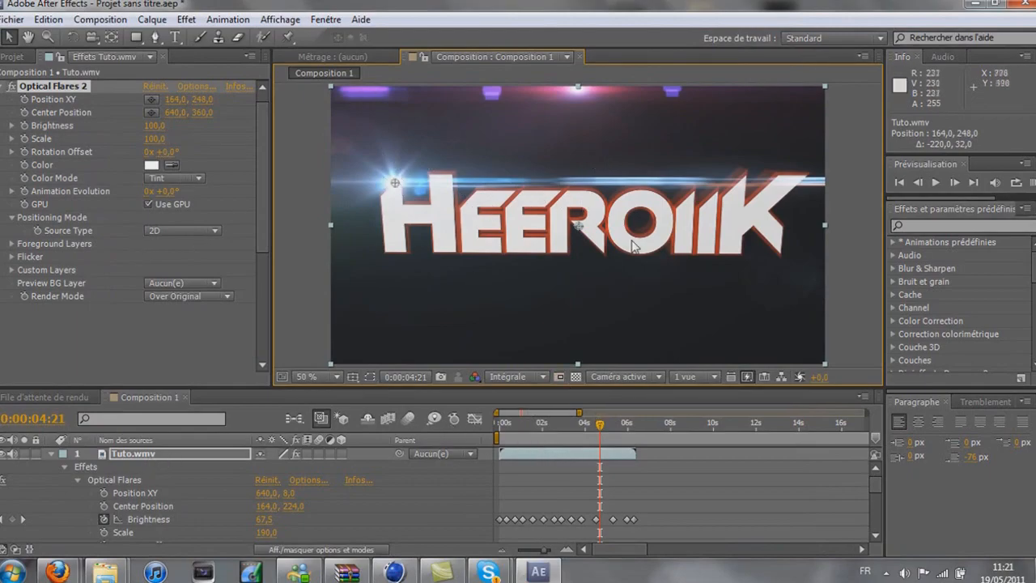
pyautogui.click(77, 480)
pyautogui.click(78, 493)
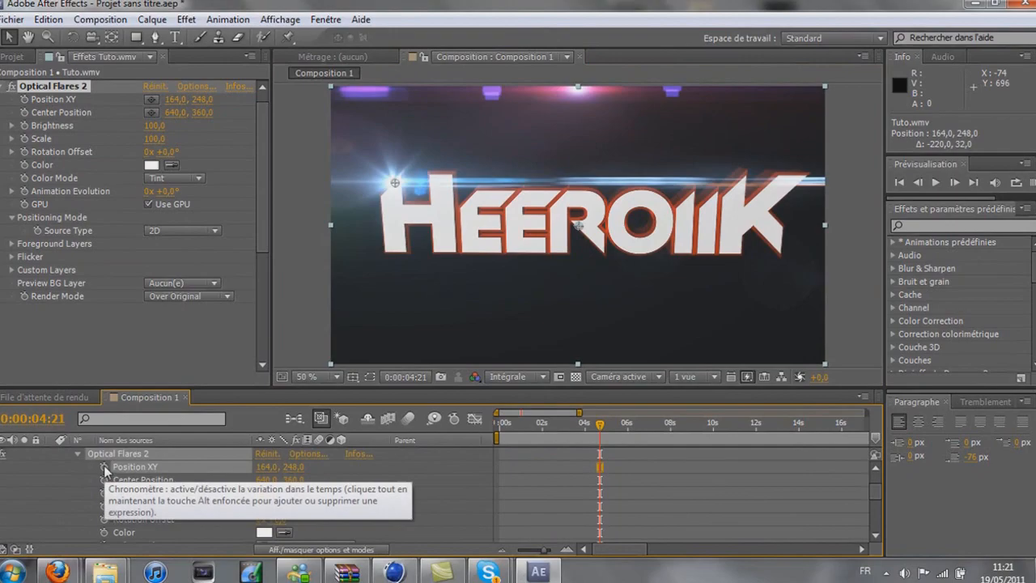
# Keyframe Optical Flares 2's Position XY and Brightness at 0:00:04:21, and add a Brightness keyframe of 0 at 0:00:04:16
pyautogui.click(104, 467)
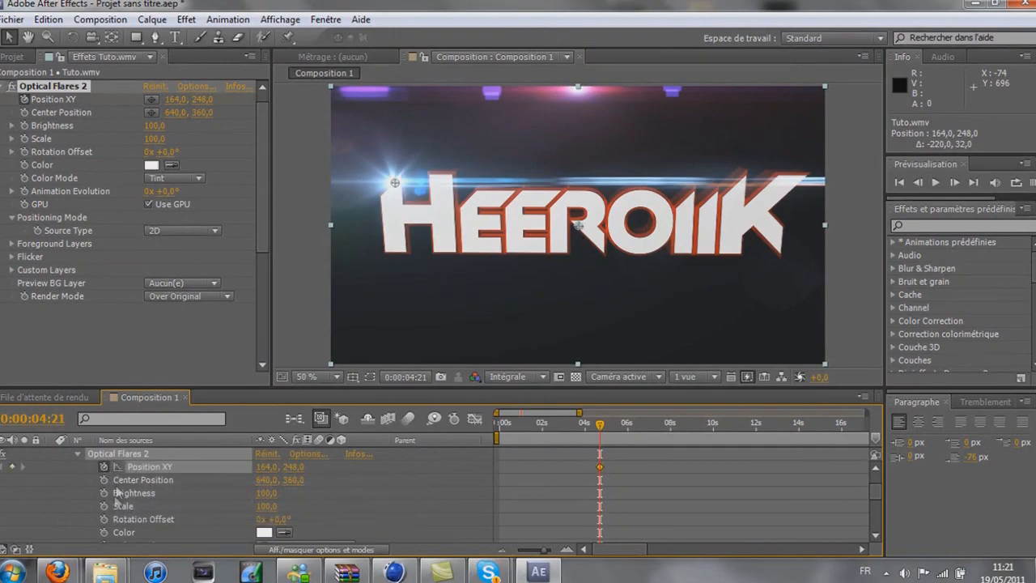
pyautogui.click(104, 492)
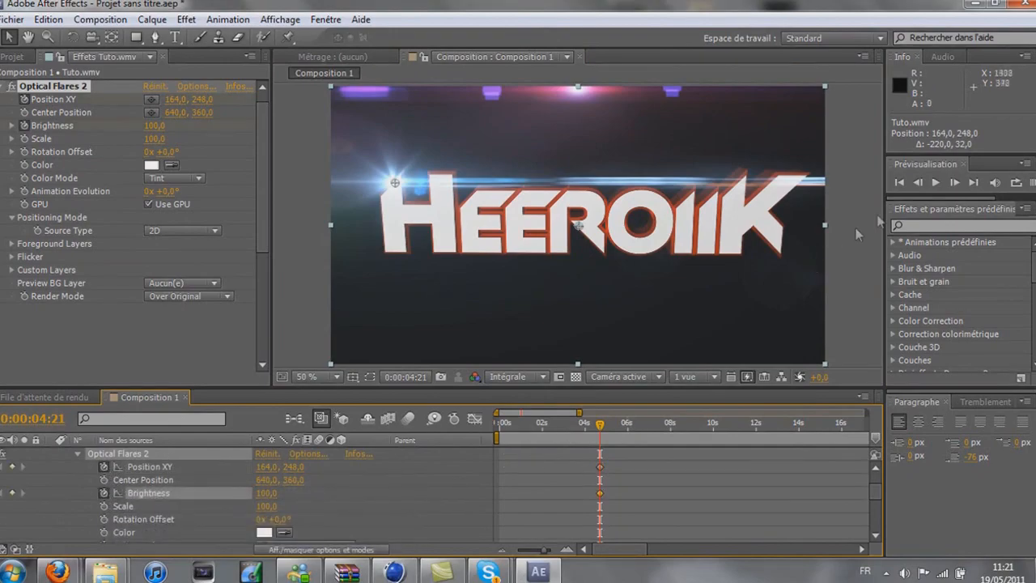
pyautogui.click(917, 186)
pyautogui.click(917, 186)
pyautogui.click(918, 186)
pyautogui.click(917, 186)
pyautogui.click(917, 186)
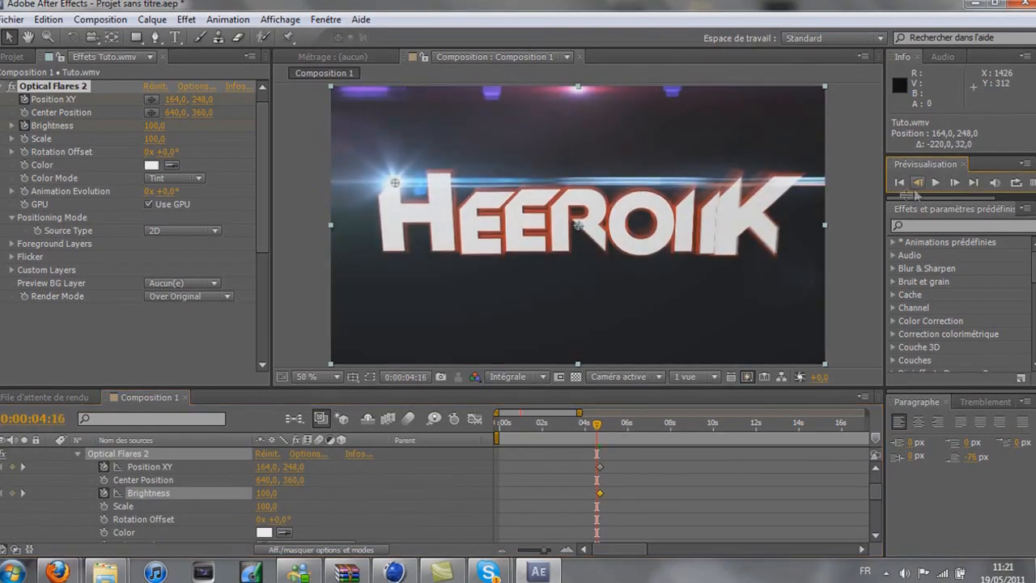
pyautogui.click(267, 493)
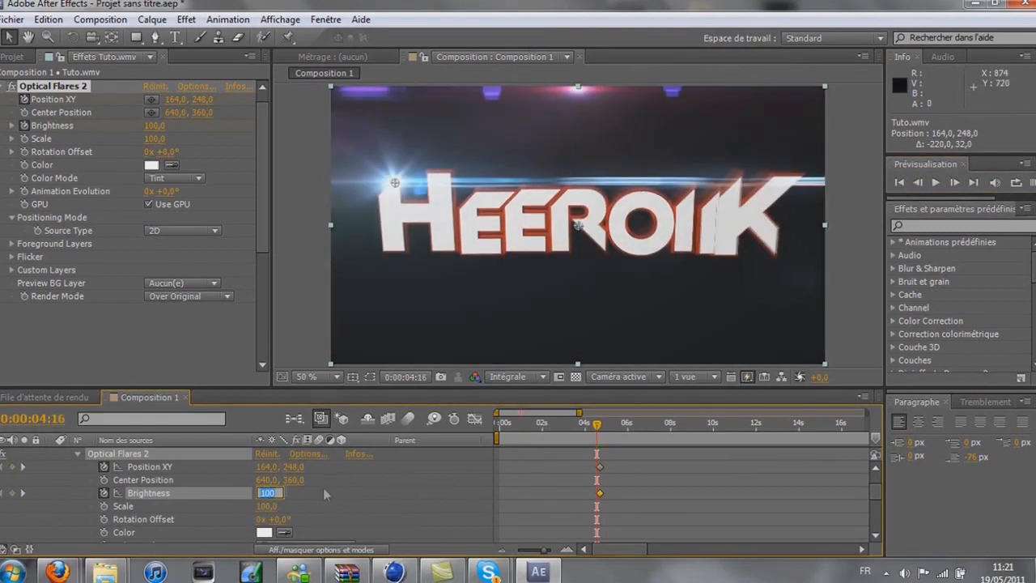
pyautogui.write('20')
pyautogui.press('Return')
# At 0:00:05:22, keyframe the second flare's position at 1618, 258, past the K and outside the frame
pyautogui.click(955, 183)
pyautogui.click(956, 183)
pyautogui.click(956, 183)
pyautogui.click(956, 183)
pyautogui.click(956, 183)
pyautogui.click(955, 183)
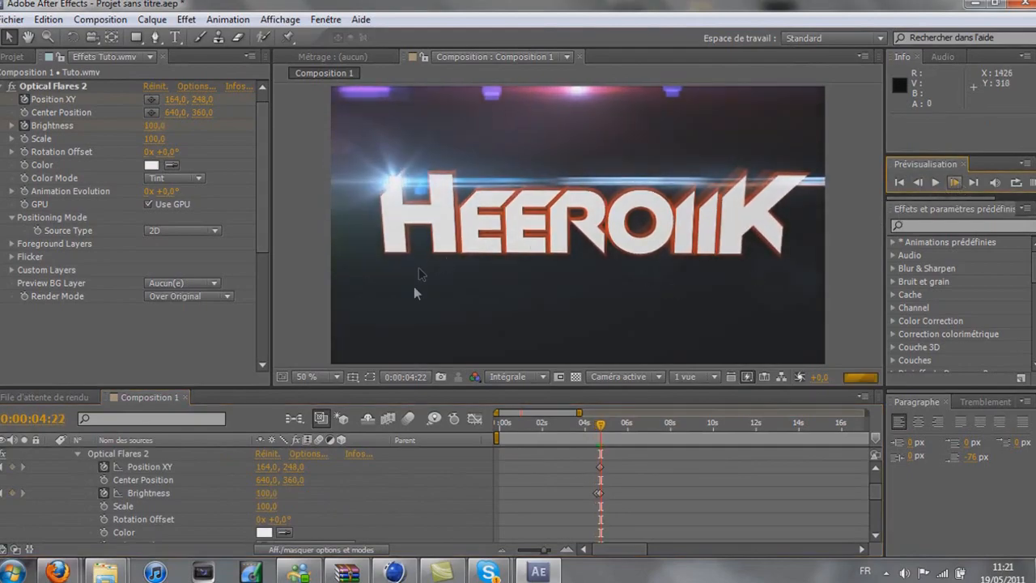
pyautogui.moveTo(602, 424); pyautogui.dragTo(619, 426)
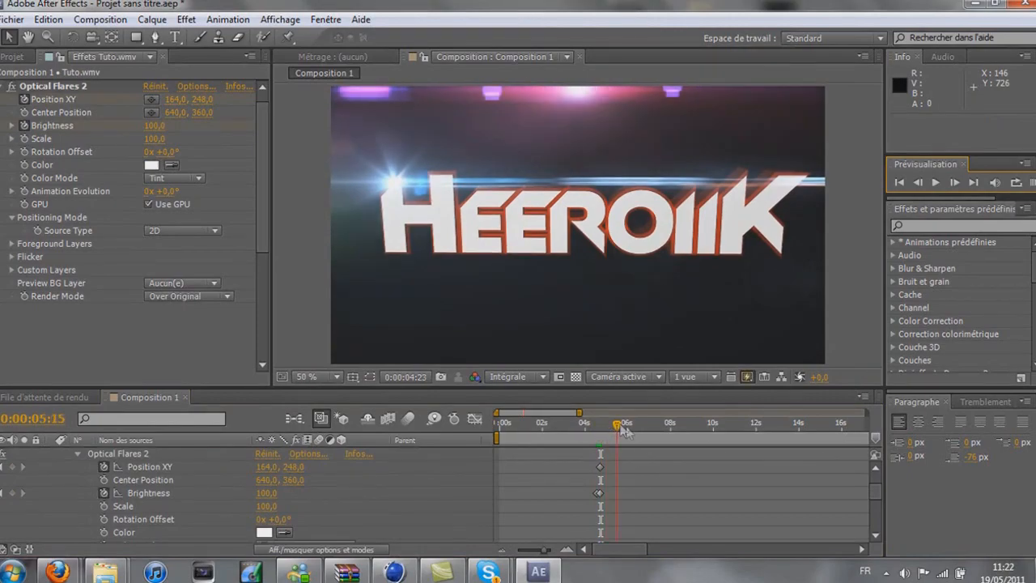
pyautogui.scroll(3, 615, 433)
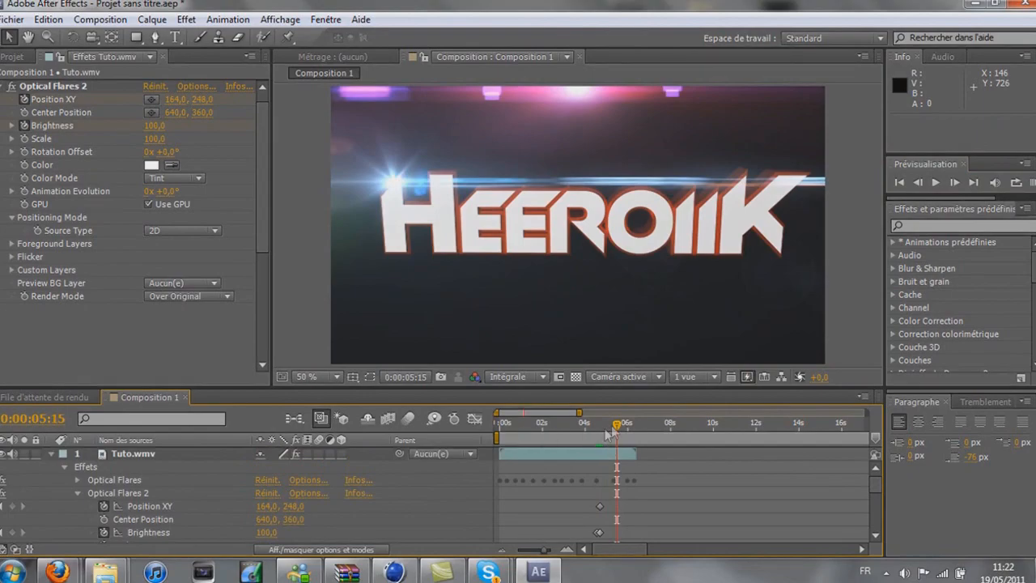
pyautogui.moveTo(622, 428); pyautogui.dragTo(626, 429)
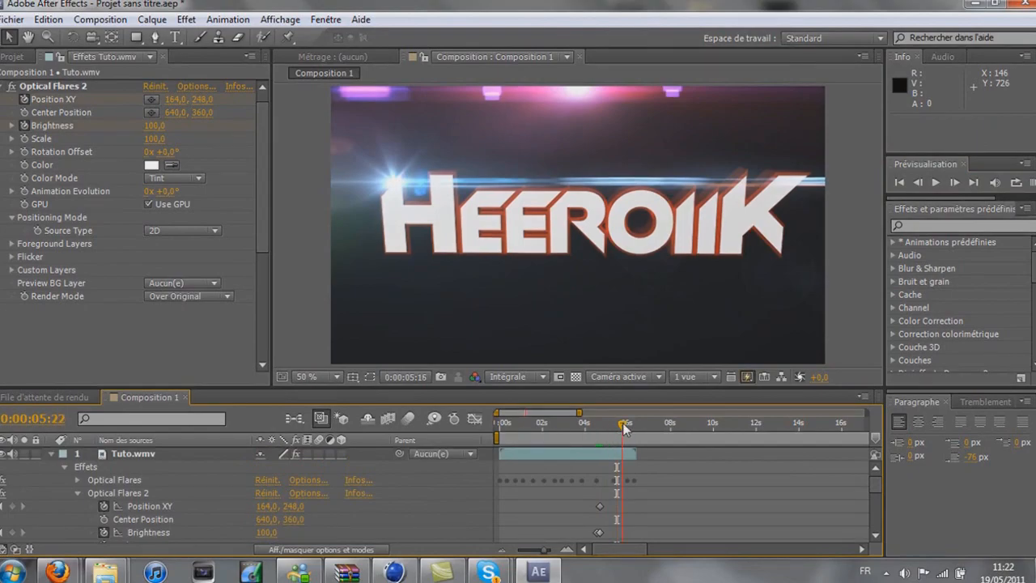
pyautogui.click(200, 503)
pyautogui.moveTo(397, 186); pyautogui.dragTo(806, 189)
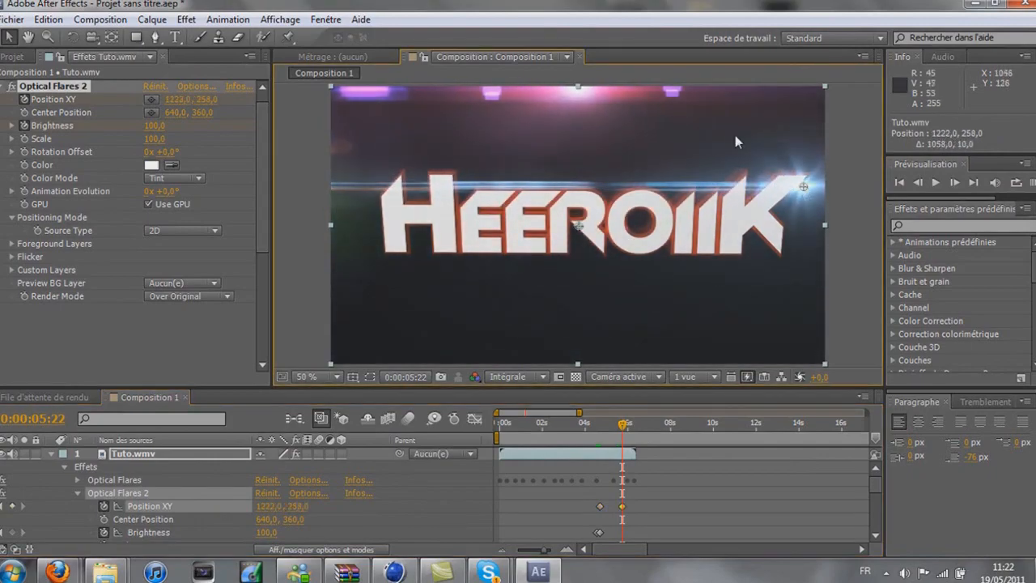
pyautogui.moveTo(813, 187); pyautogui.dragTo(957, 187)
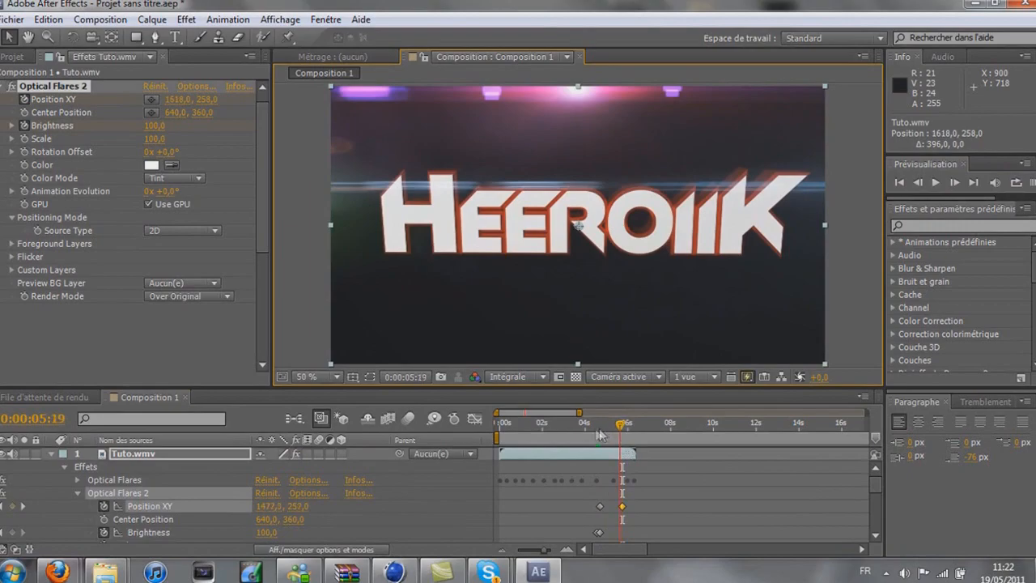
# Review the second flare's fade-in and its sweep across the title between about 0:00:04:07 and 0:00:05:20
pyautogui.press('pageup')
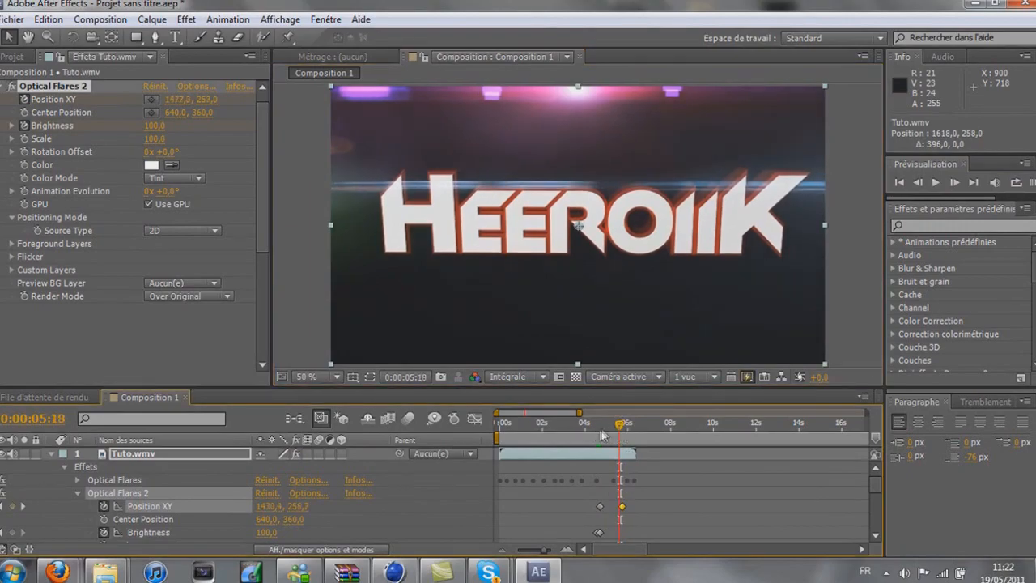
pyautogui.hotkey('shift', 'pageup')
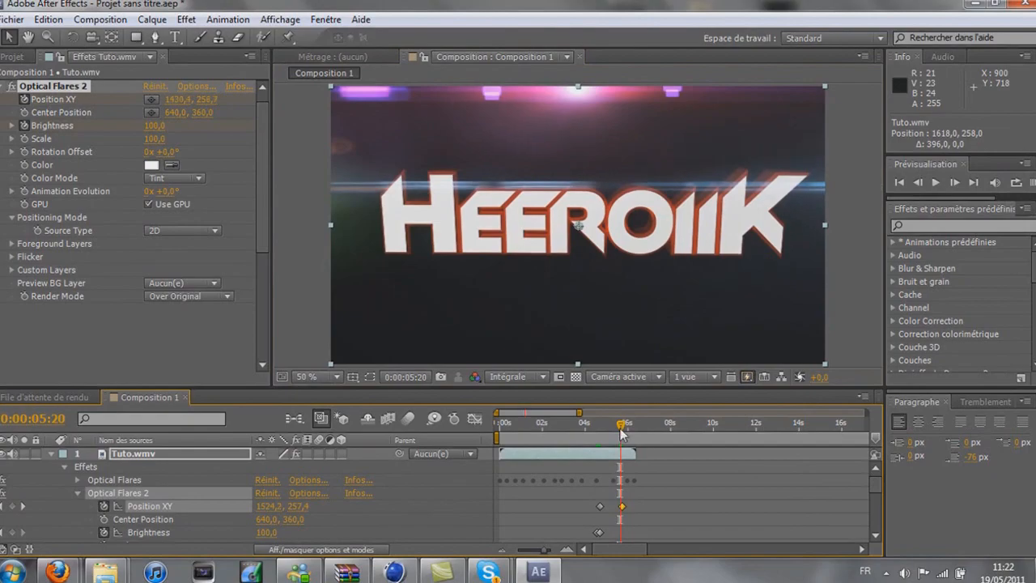
pyautogui.click(598, 425)
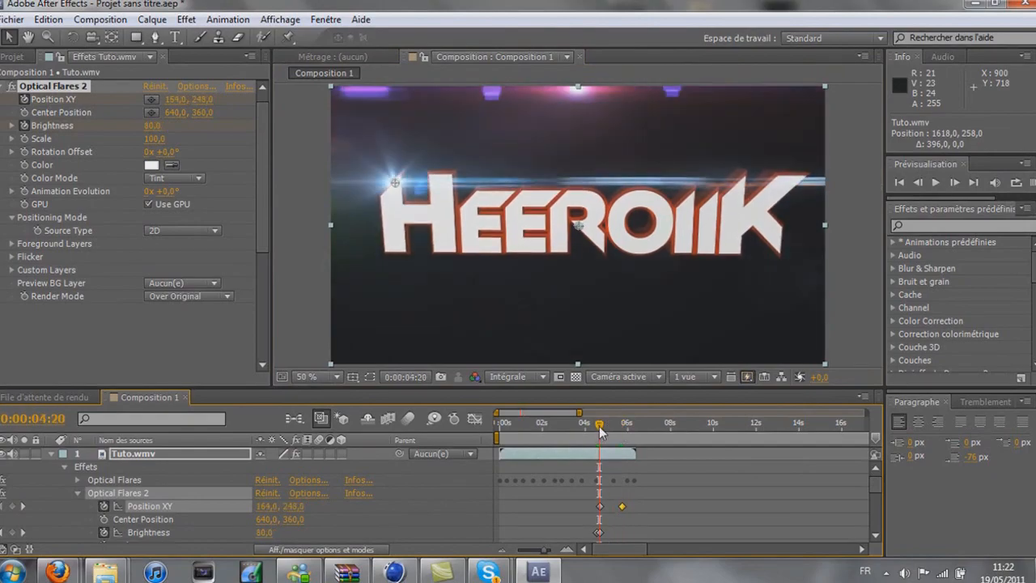
pyautogui.moveTo(599, 426); pyautogui.dragTo(613, 424)
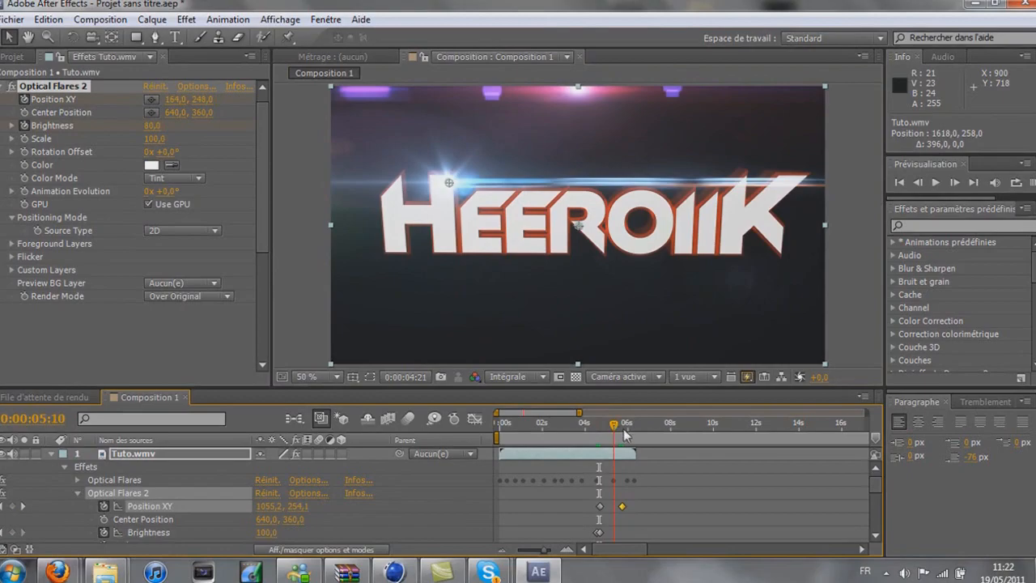
pyautogui.click(624, 435)
pyautogui.click(591, 438)
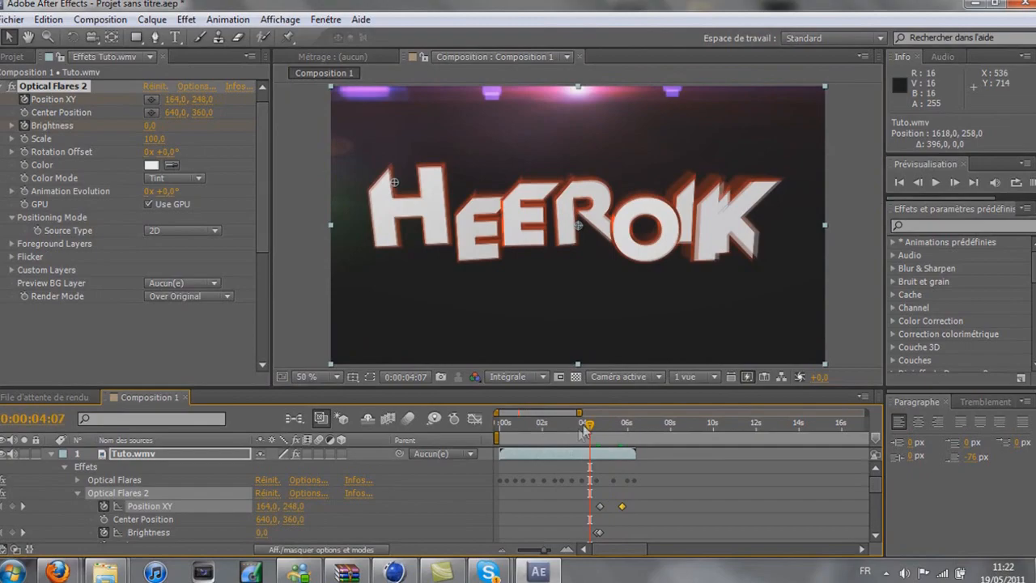
pyautogui.click(604, 423)
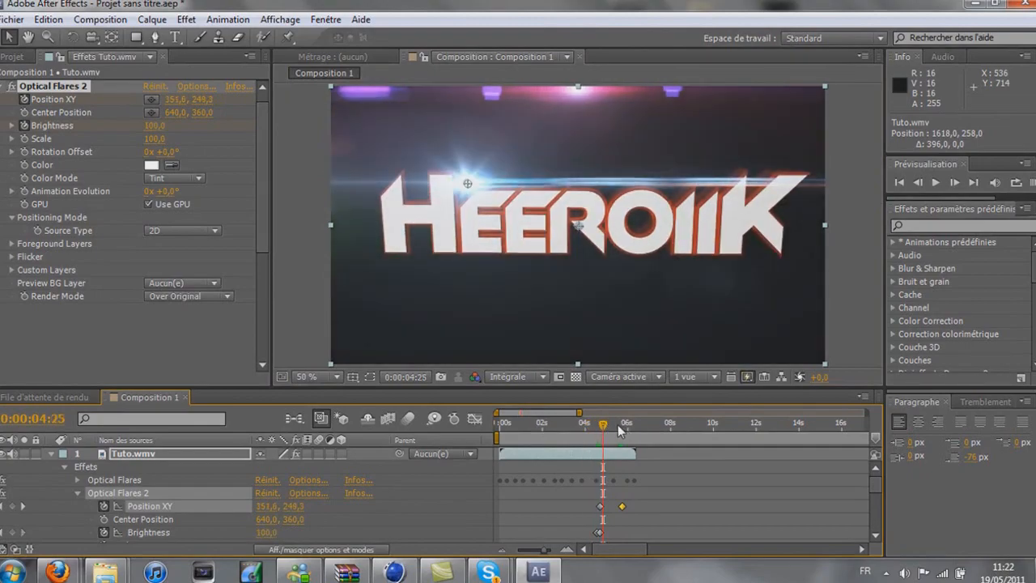
pyautogui.click(613, 426)
pyautogui.moveTo(615, 431); pyautogui.dragTo(597, 431)
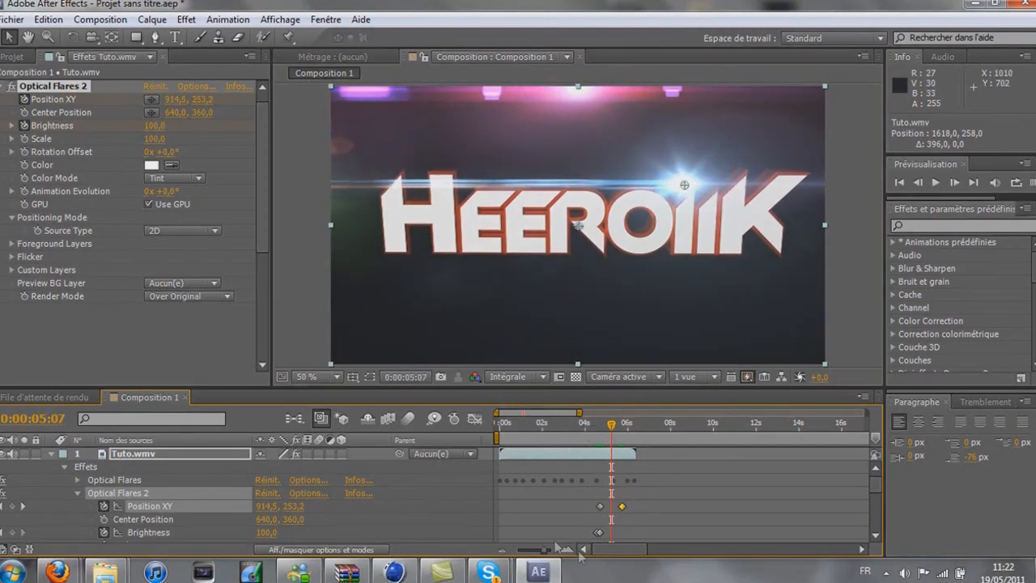
pyautogui.moveTo(544, 551); pyautogui.dragTo(489, 551)
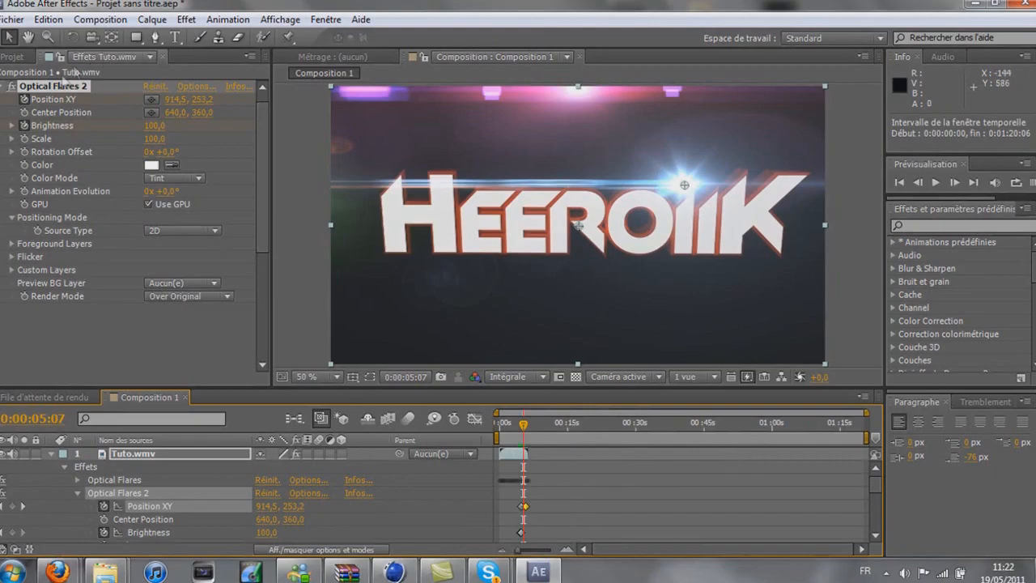
# Try the CC Particle World effect directly on the Tuto.wmv layer and undo it
pyautogui.click(11, 86)
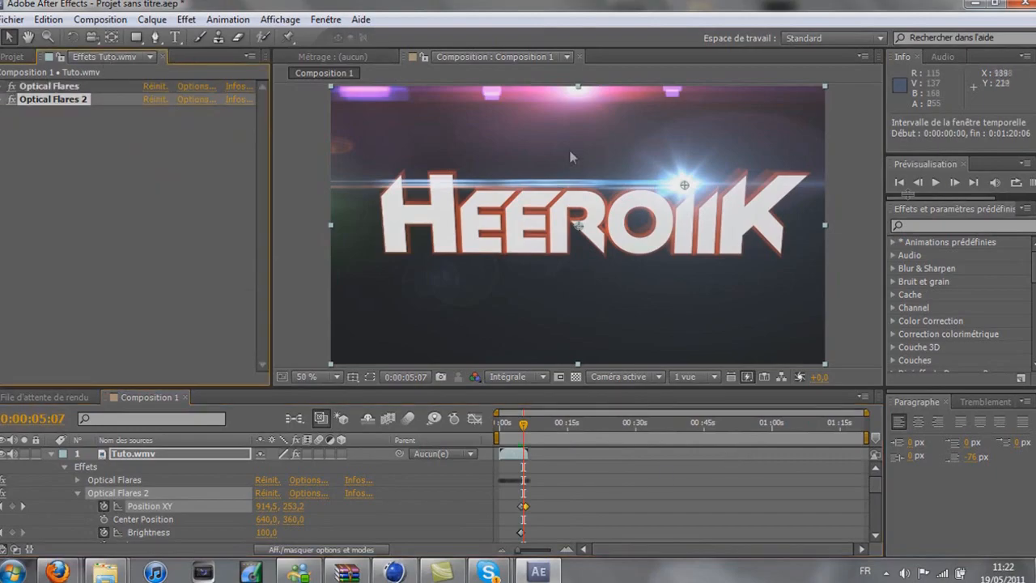
pyautogui.click(186, 20)
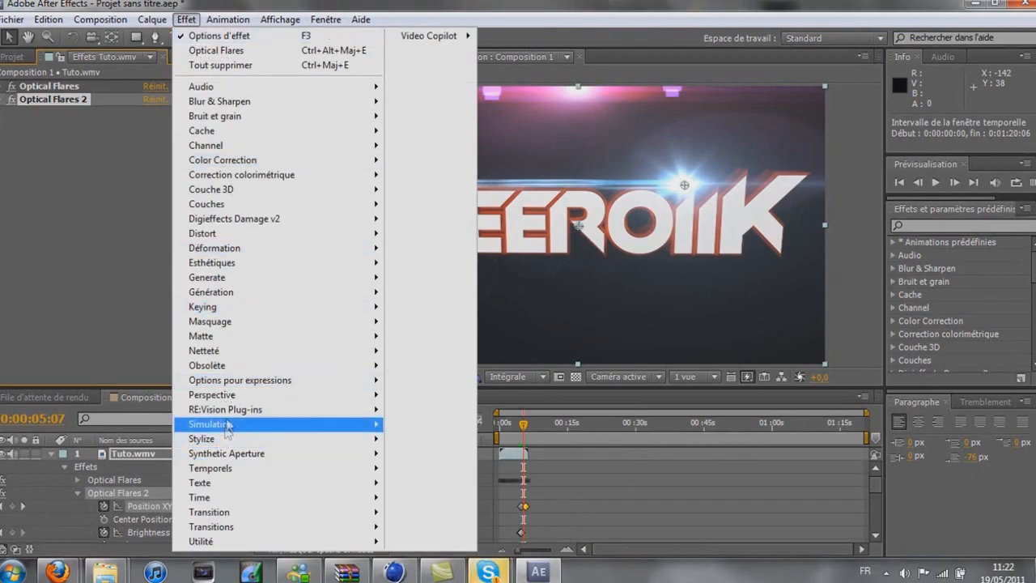
pyautogui.moveTo(251, 429)
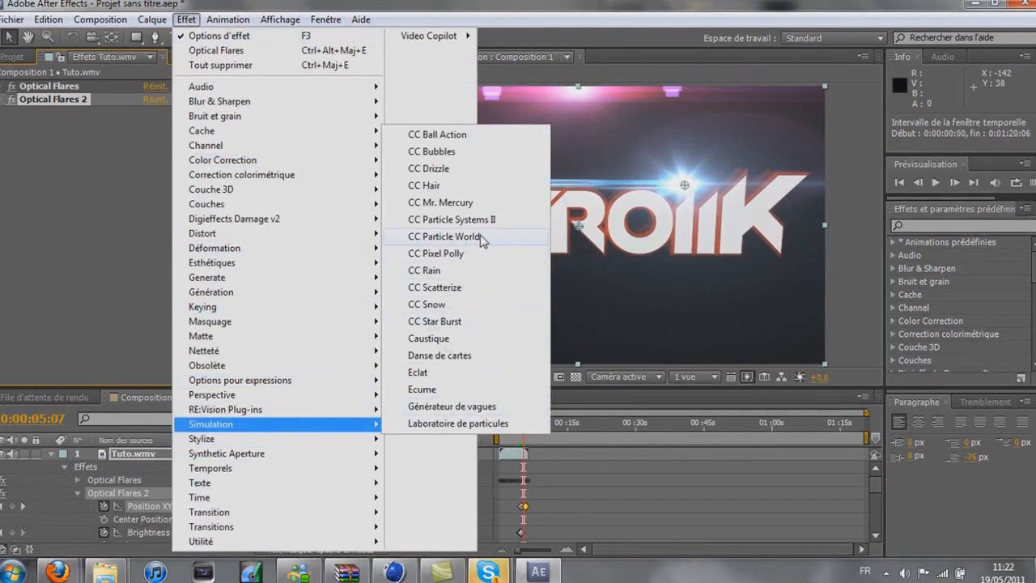
pyautogui.click(443, 236)
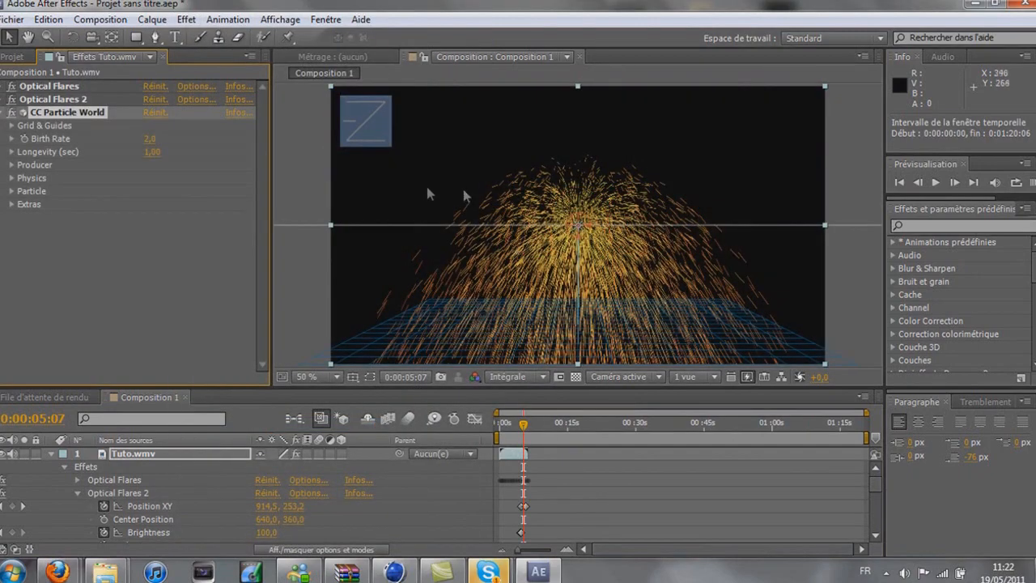
pyautogui.hotkey('ctrl', 'z')
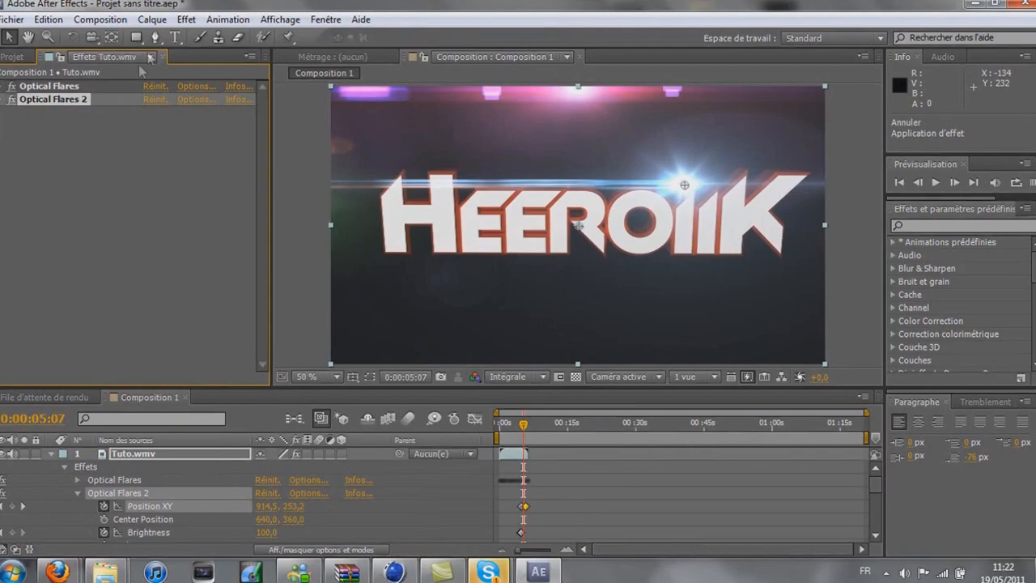
# Create an empty text layer above Tuto.wmv and set its blending mode to Addition
pyautogui.click(186, 20)
pyautogui.moveTo(151, 19)
pyautogui.moveTo(186, 35)
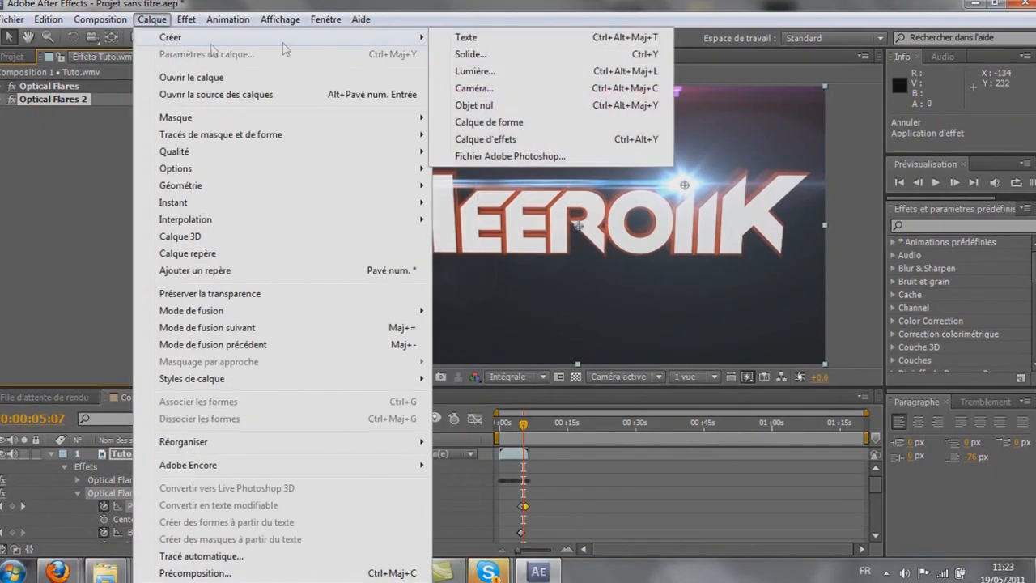
pyautogui.click(490, 35)
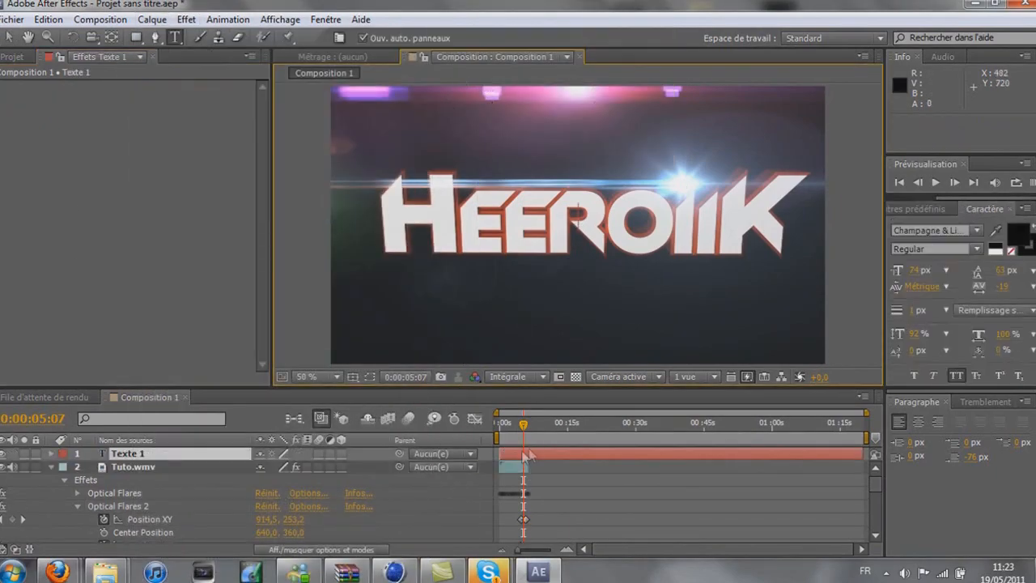
pyautogui.rightClick(208, 462)
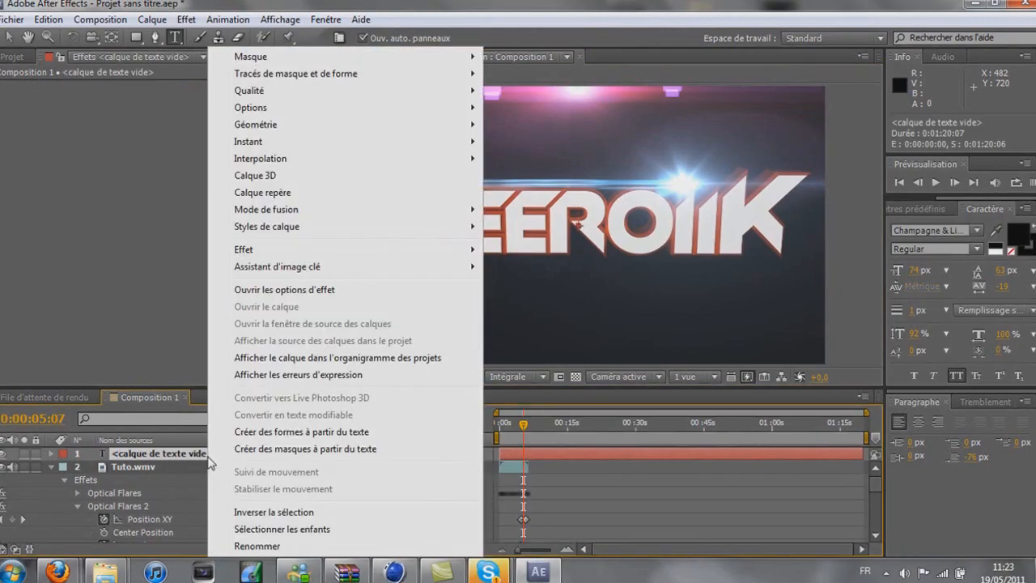
pyautogui.moveTo(313, 212)
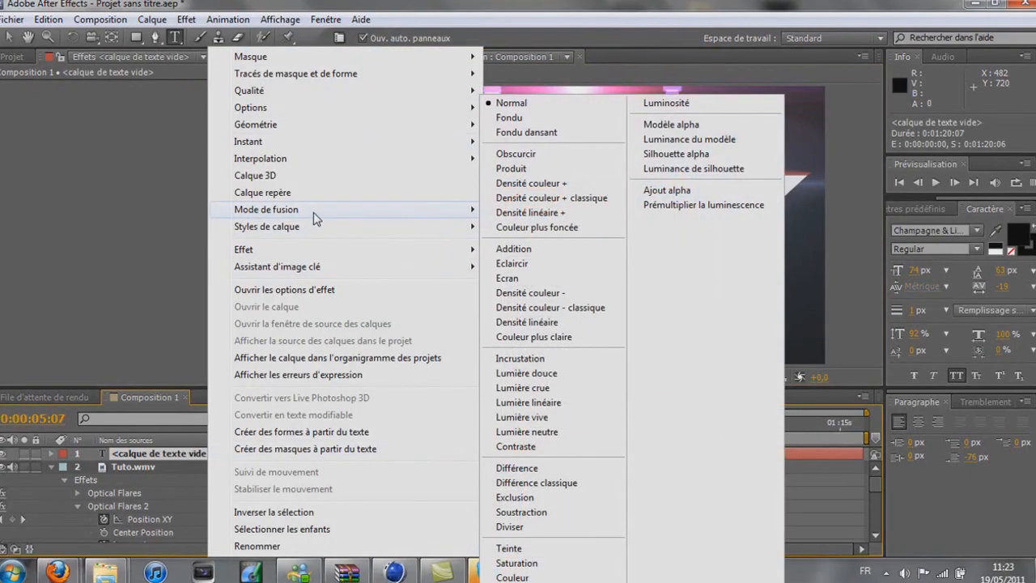
pyautogui.click(531, 248)
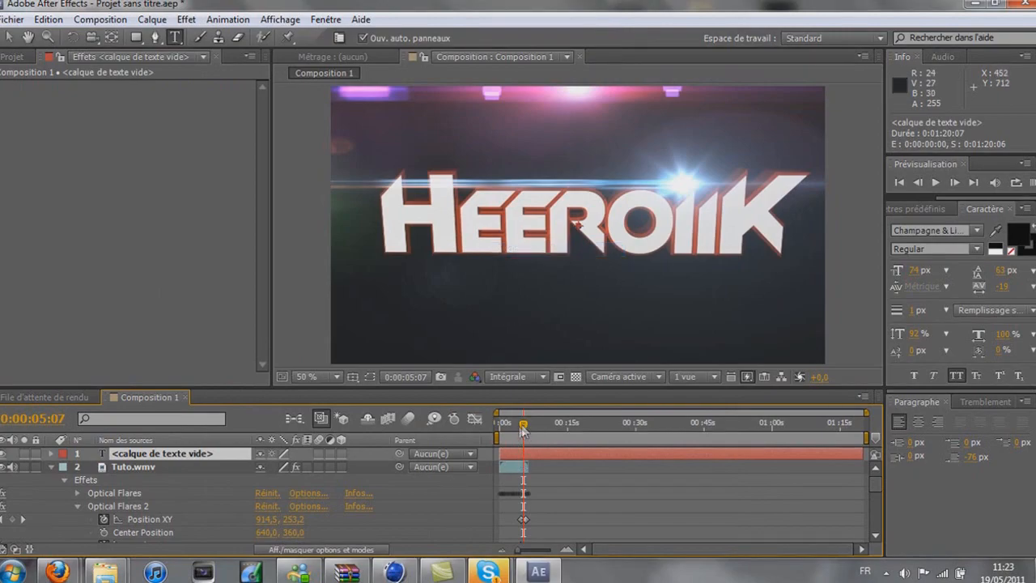
# Apply the CC Particle World simulation effect to the empty text layer
pyautogui.click(186, 20)
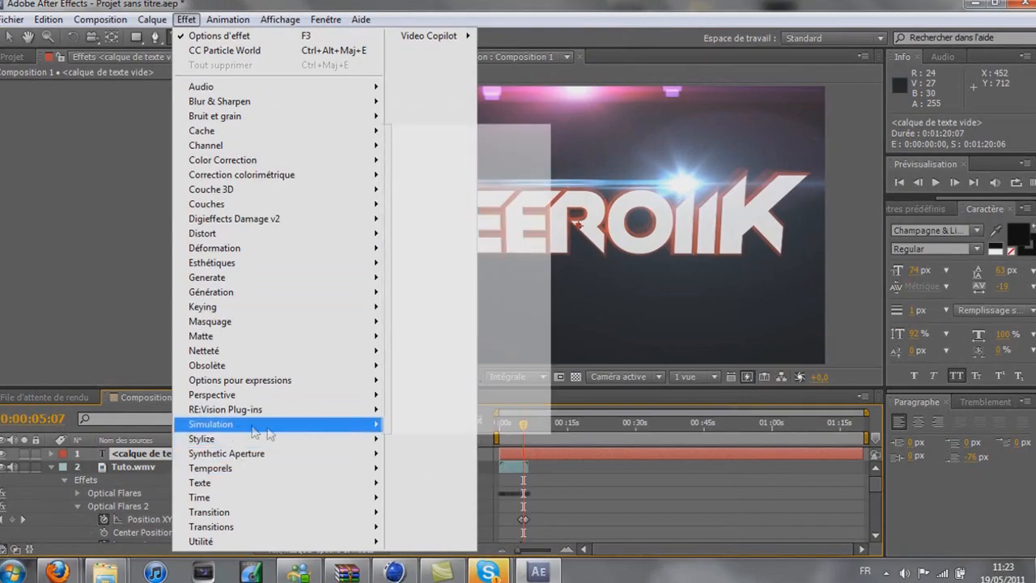
pyautogui.moveTo(243, 424)
pyautogui.click(463, 237)
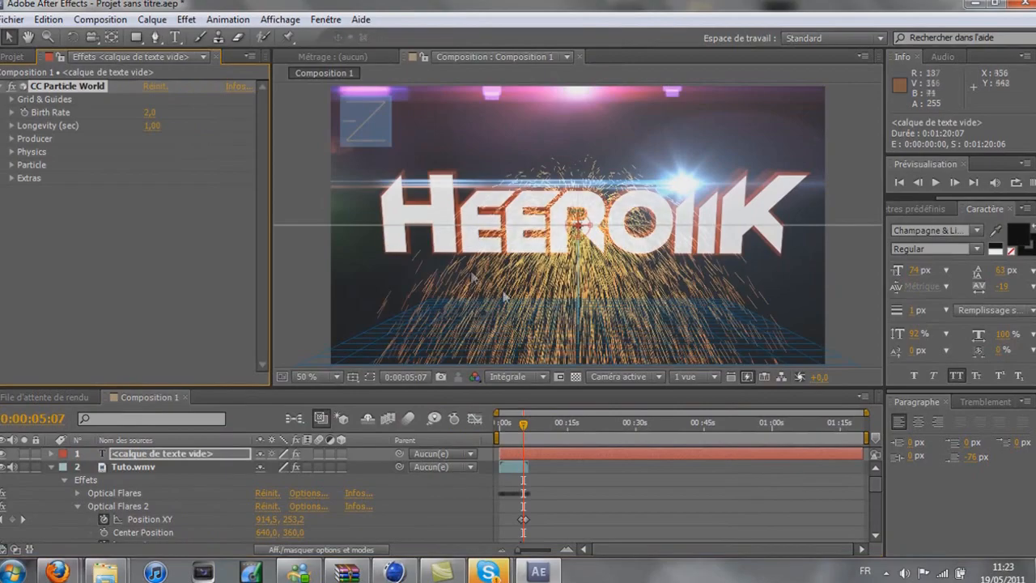
# Disable the Position, Radius, Motion Path, Grid, Horizon and Axis Box guides of CC Particle World
pyautogui.click(11, 99)
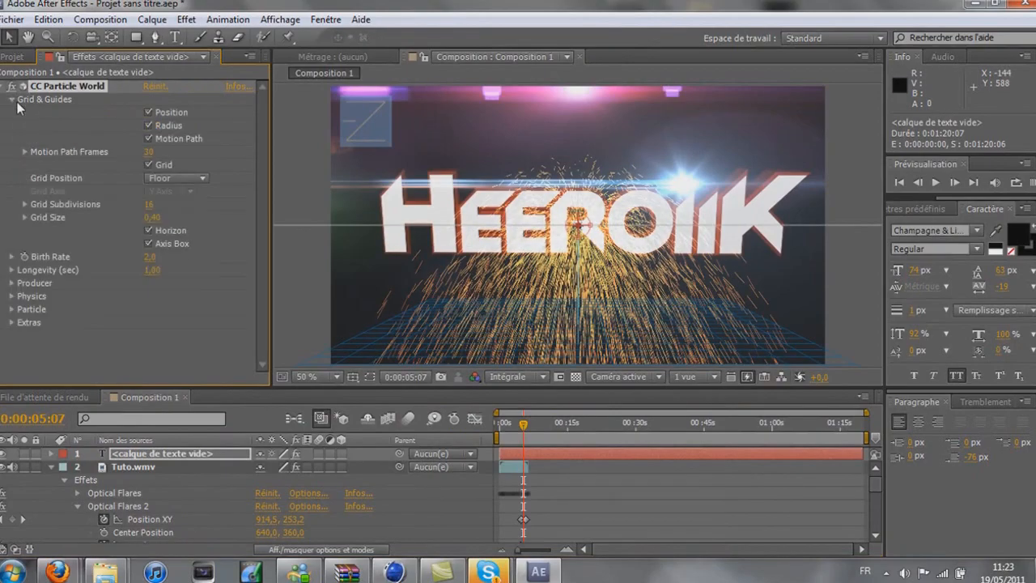
pyautogui.click(12, 100)
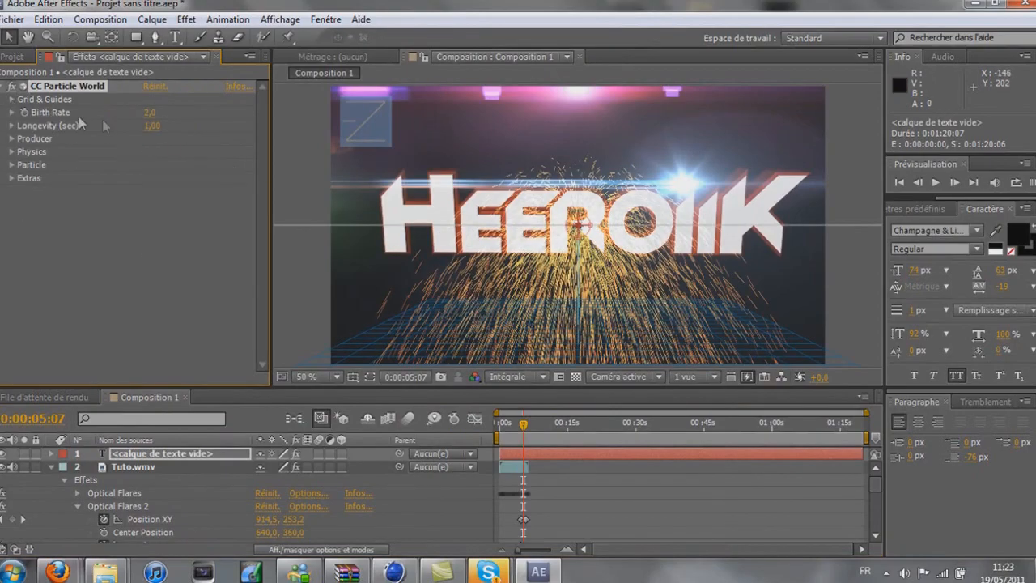
pyautogui.click(11, 100)
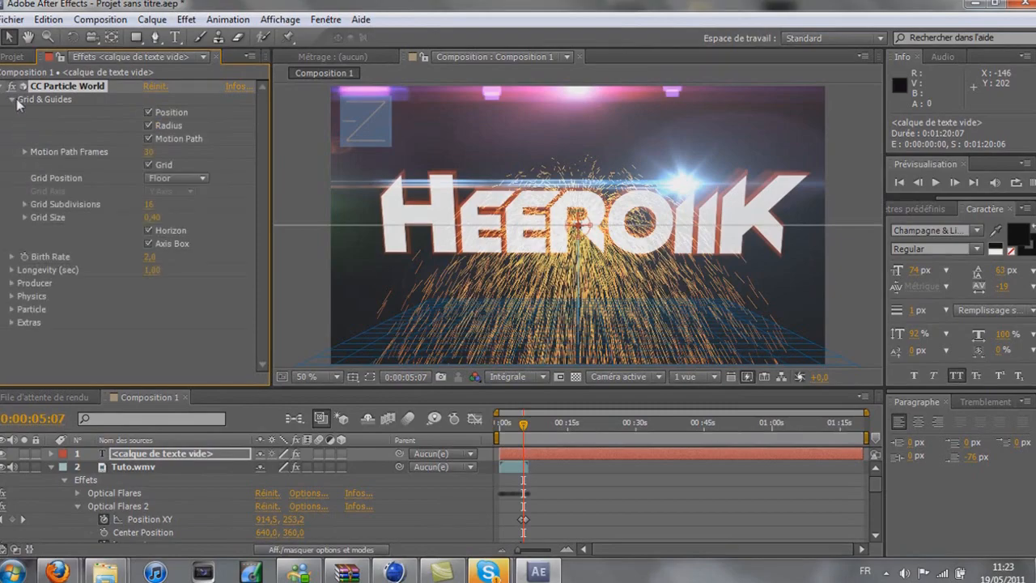
pyautogui.click(148, 113)
pyautogui.click(148, 125)
pyautogui.click(148, 139)
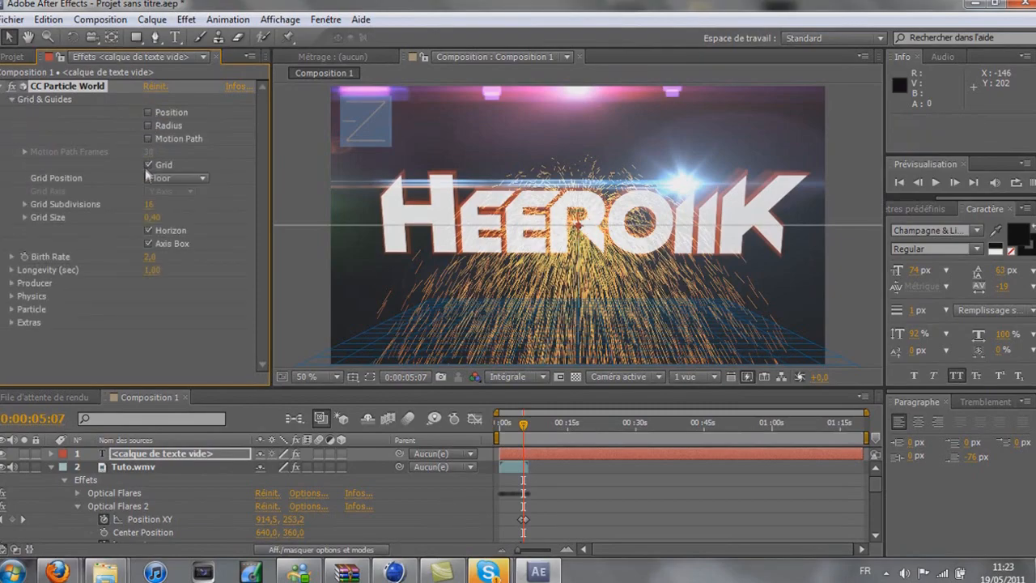
pyautogui.click(148, 166)
pyautogui.click(148, 231)
pyautogui.click(148, 243)
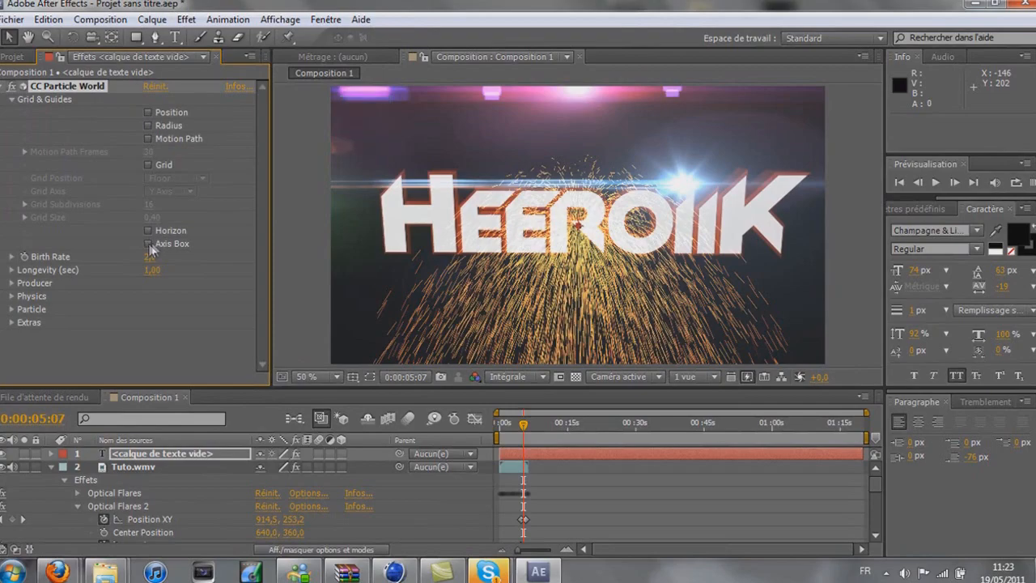
# Try the Twirl, Jet Sideways and Fractal Omni animations in CC Particle World's Physics settings, settling on Cone Axis
pyautogui.click(11, 283)
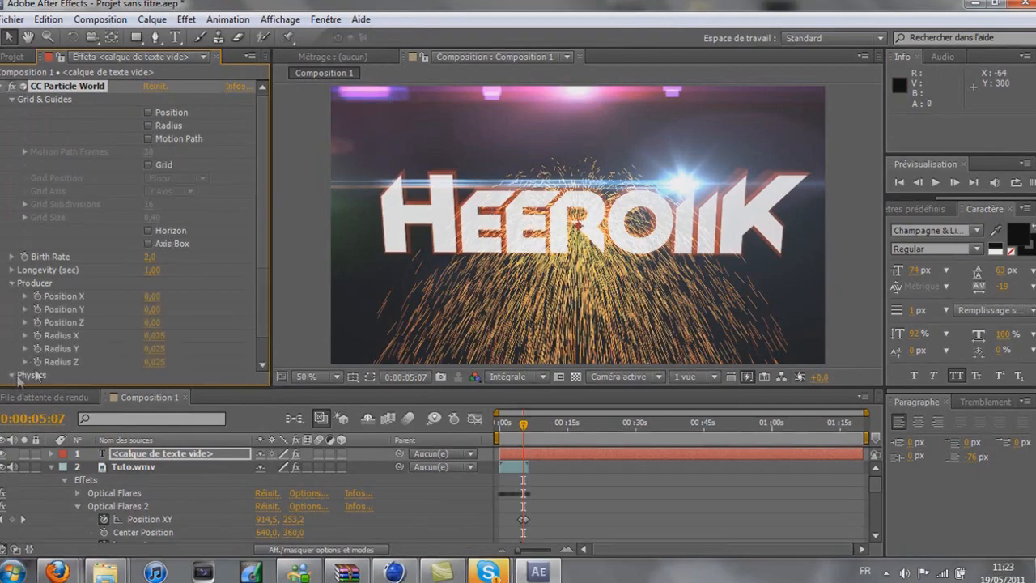
pyautogui.click(12, 376)
pyautogui.scroll(-4, 122, 297)
pyautogui.click(219, 237)
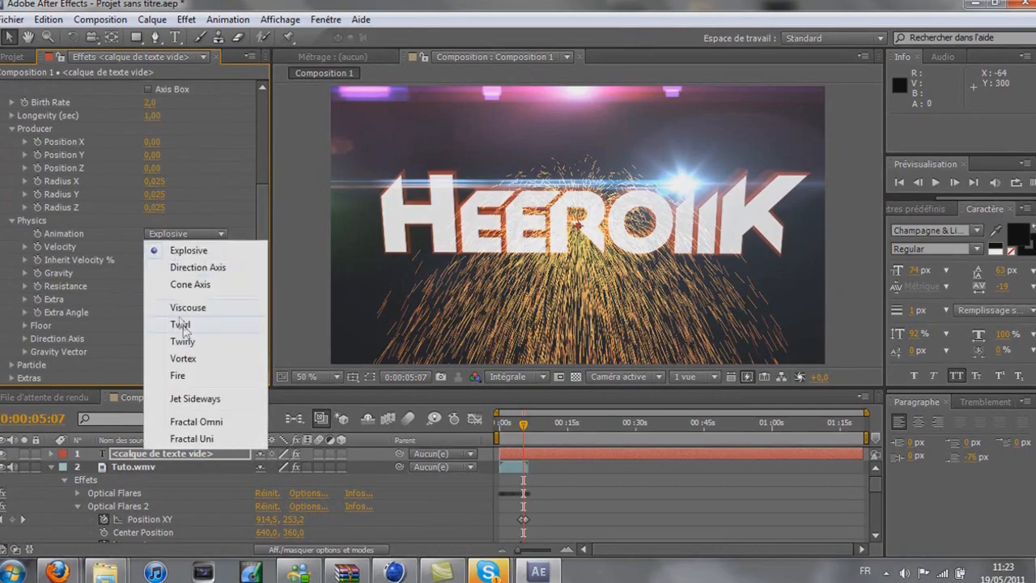
pyautogui.click(186, 326)
pyautogui.click(216, 237)
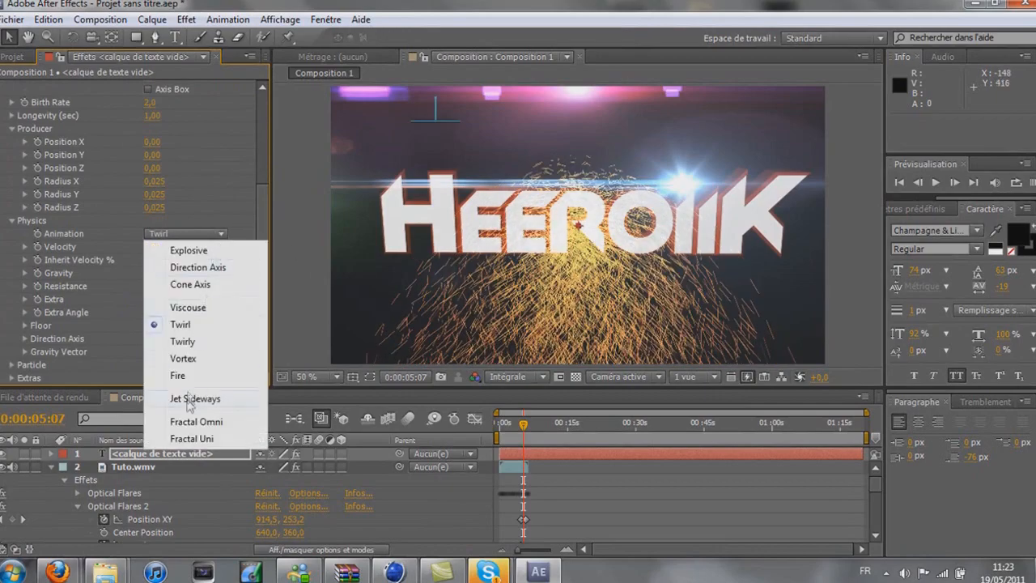
pyautogui.click(186, 397)
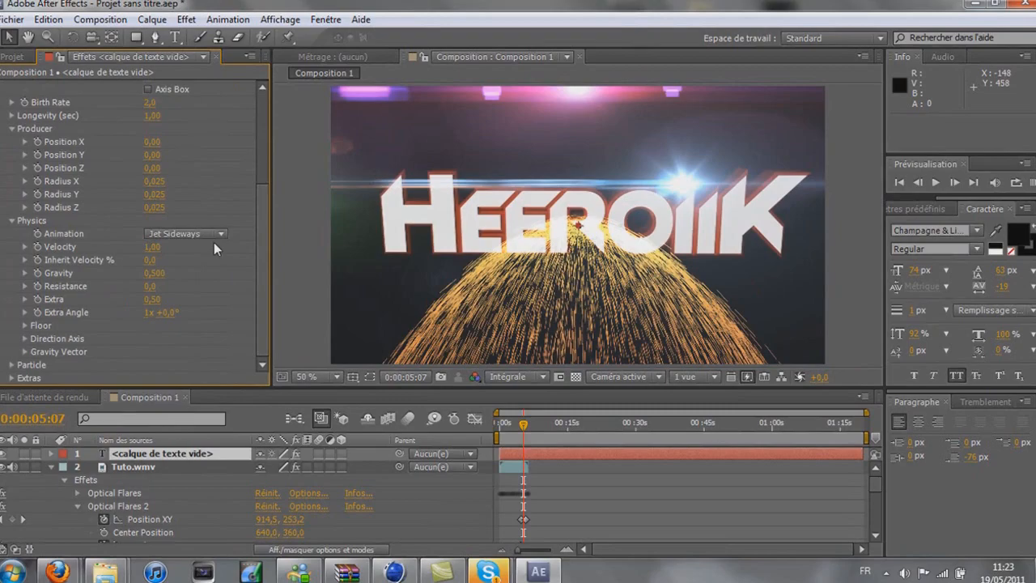
pyautogui.click(213, 237)
pyautogui.click(194, 422)
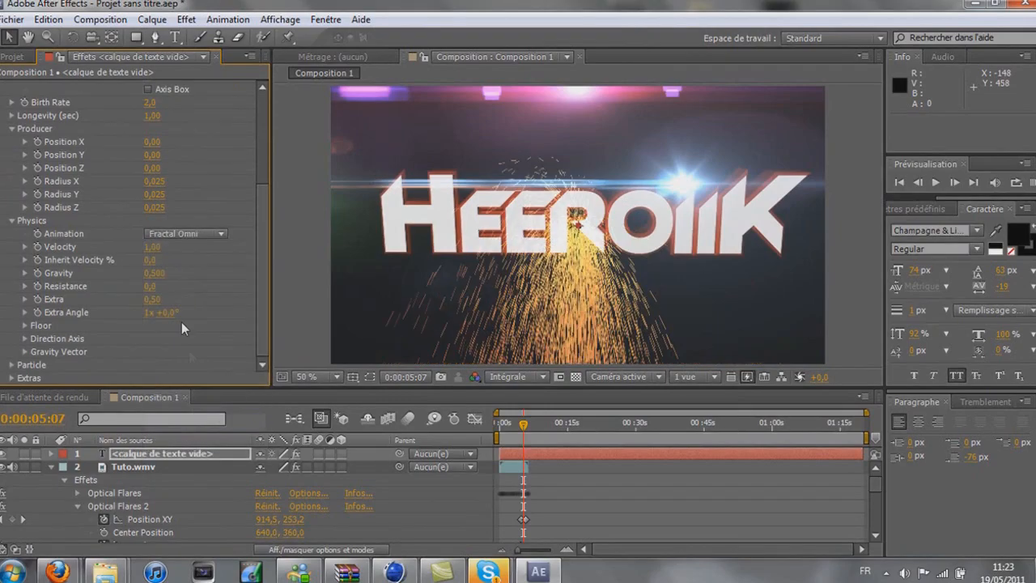
pyautogui.click(210, 235)
pyautogui.click(197, 283)
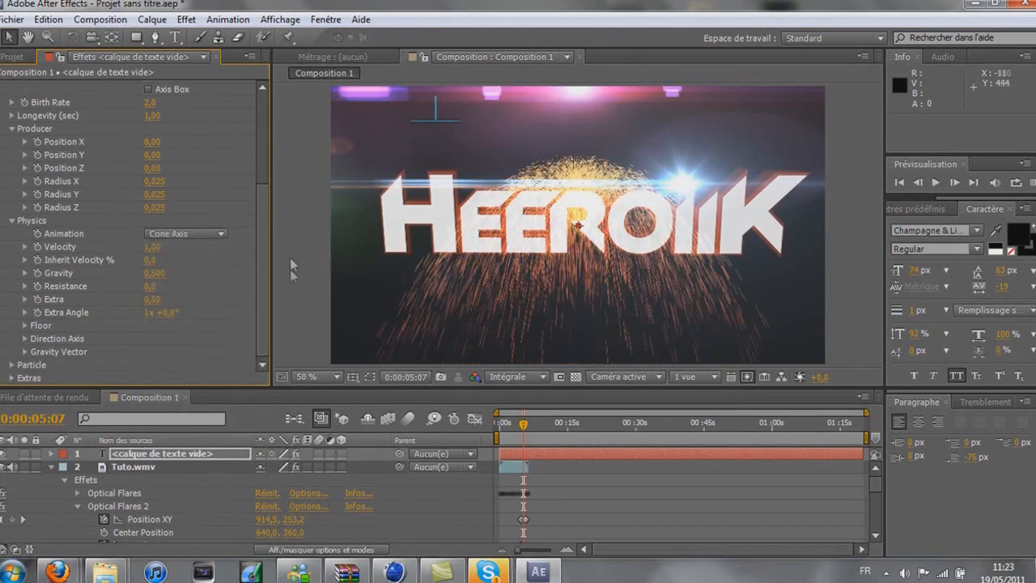
# Try the Star, TriPolygon and Tetrahedron particle types in CC Particle World, settling on Cube
pyautogui.click(9, 365)
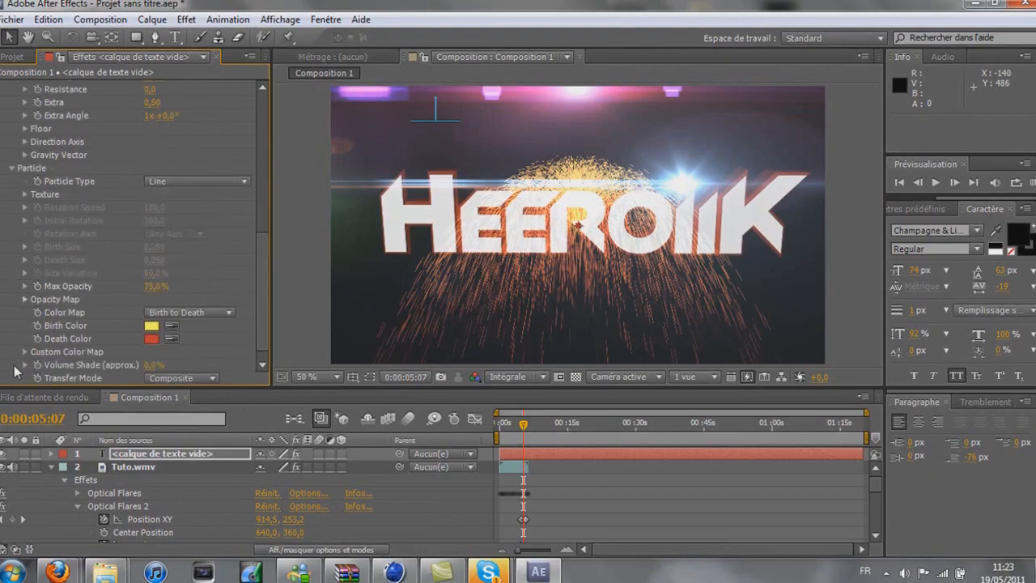
pyautogui.click(241, 185)
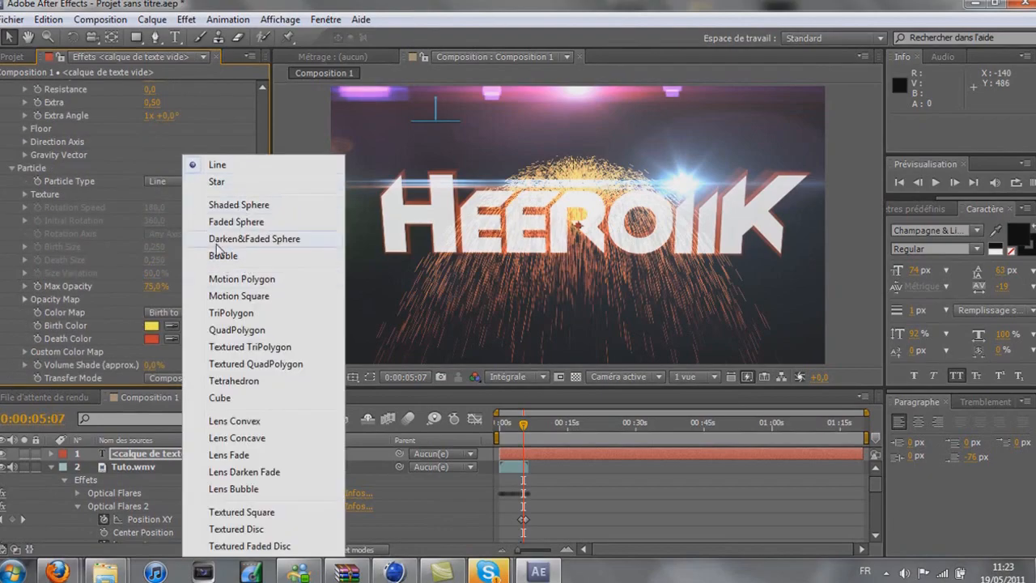
pyautogui.click(228, 235)
pyautogui.click(243, 181)
pyautogui.click(246, 186)
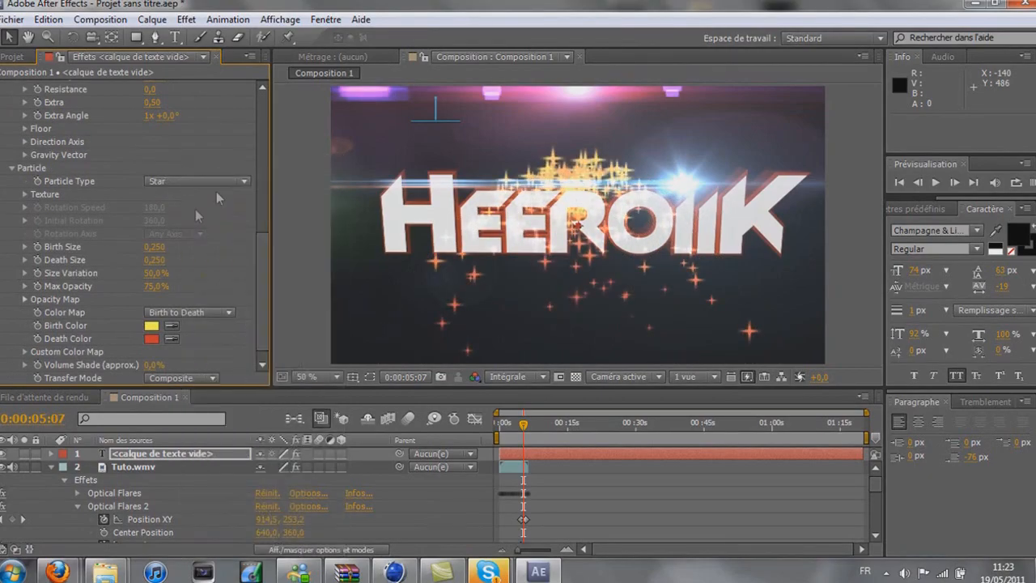
pyautogui.click(216, 185)
pyautogui.click(226, 315)
pyautogui.click(243, 183)
pyautogui.click(240, 183)
pyautogui.click(243, 183)
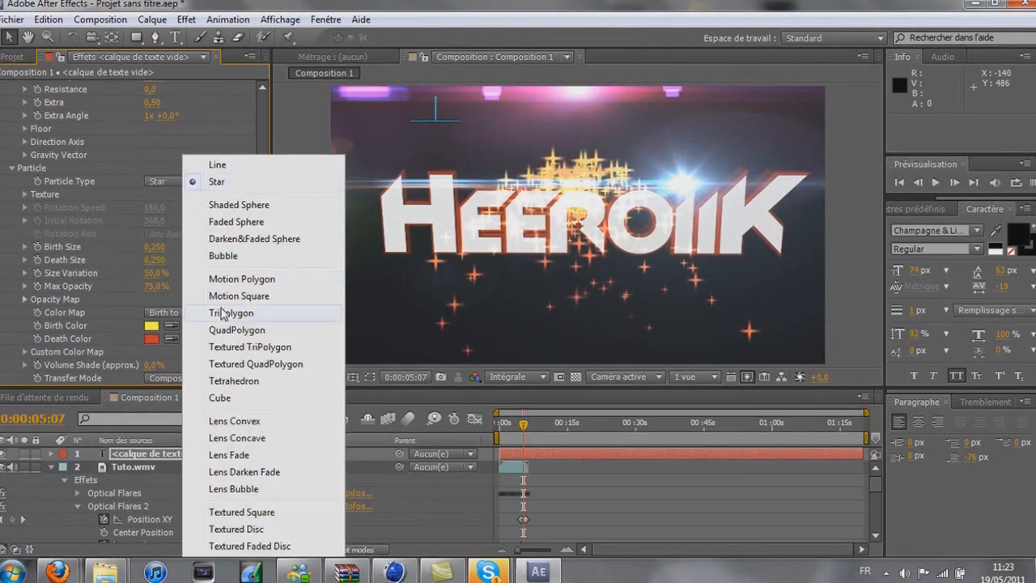
pyautogui.click(255, 313)
pyautogui.click(239, 184)
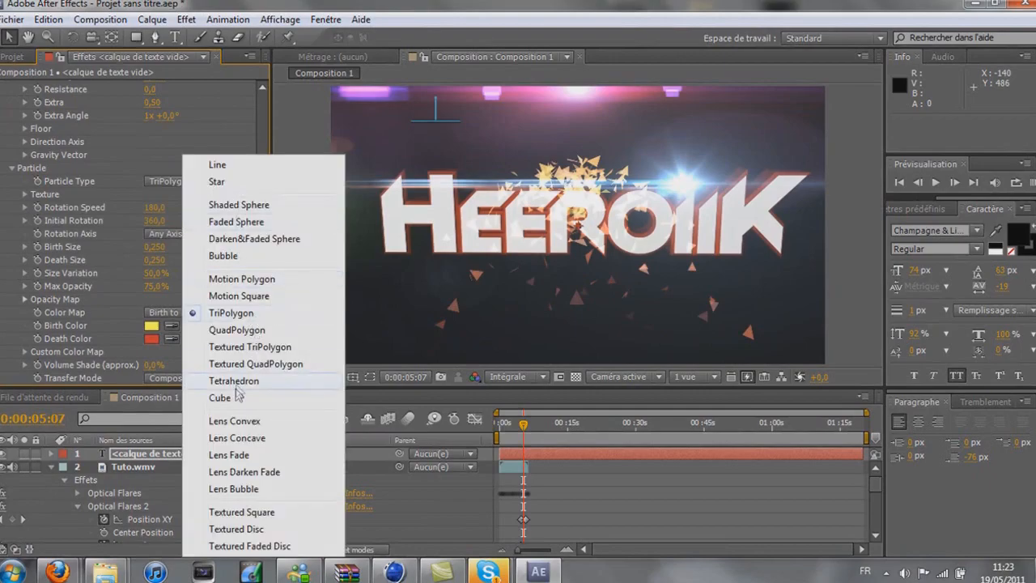
pyautogui.click(240, 377)
pyautogui.click(240, 182)
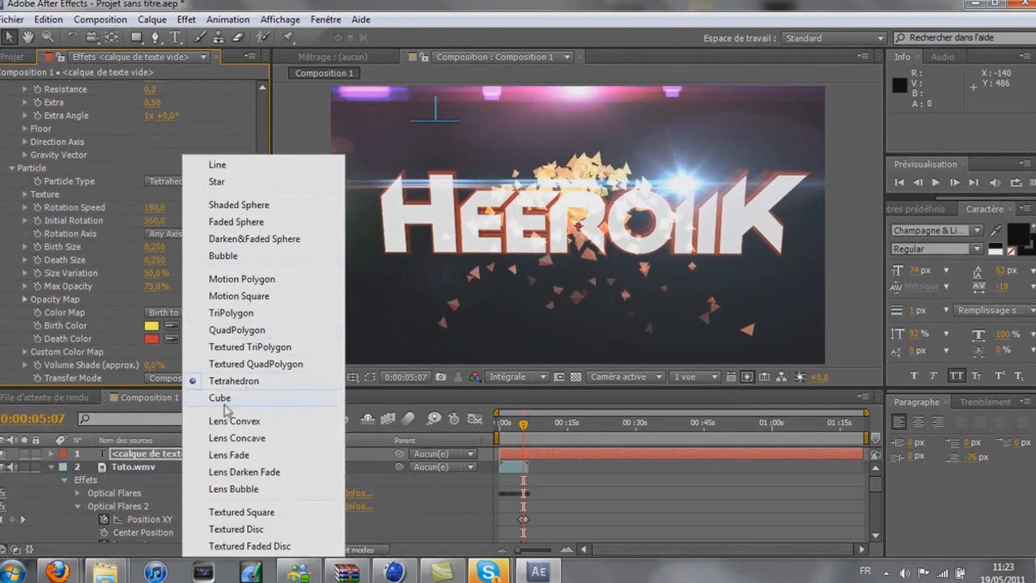
pyautogui.click(229, 454)
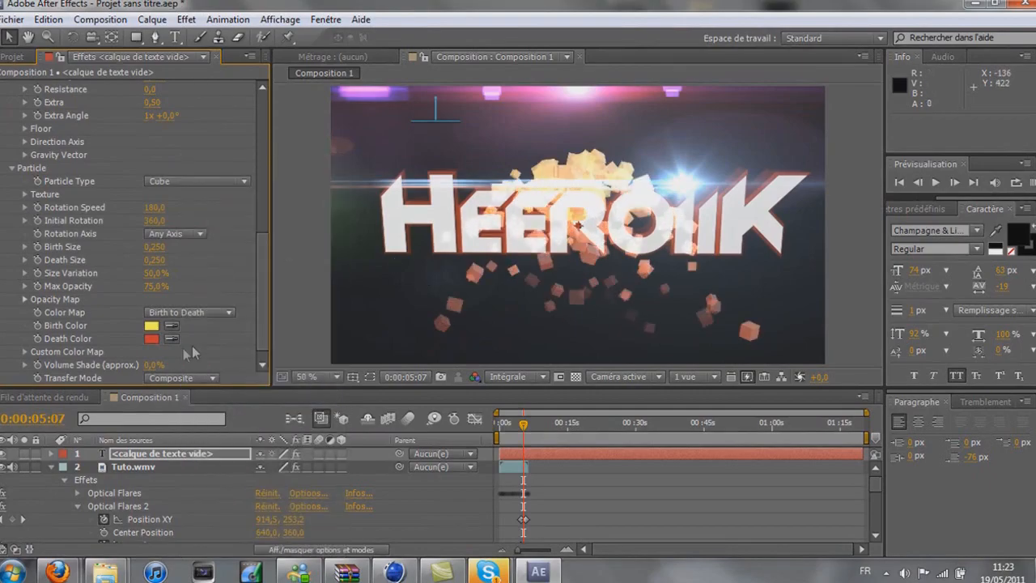
# Set the particles' Birth Color to a bright pinkish red (FF004B)
pyautogui.click(151, 326)
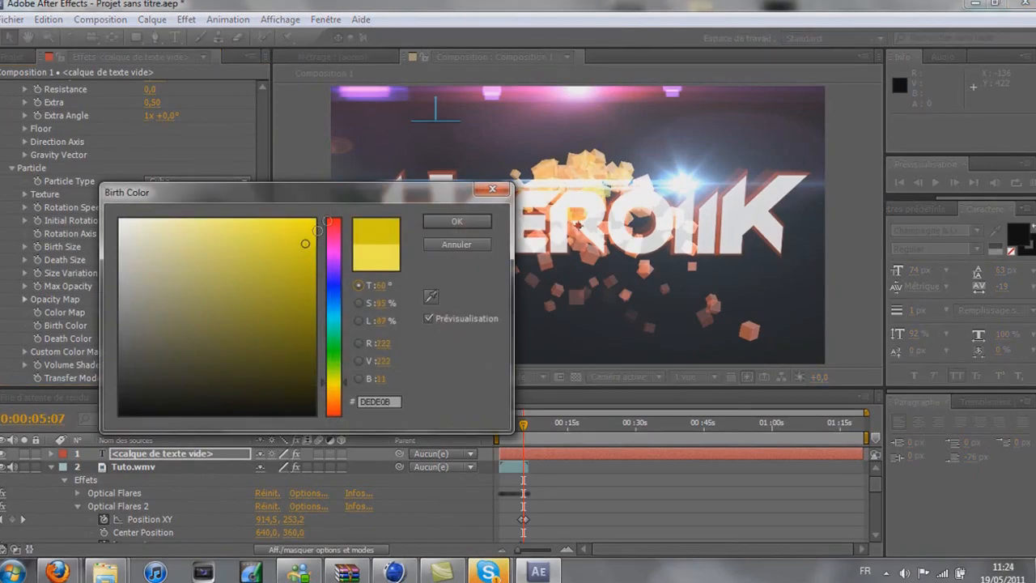
pyautogui.moveTo(331, 333); pyautogui.dragTo(335, 230)
pyautogui.moveTo(335, 224); pyautogui.dragTo(334, 229)
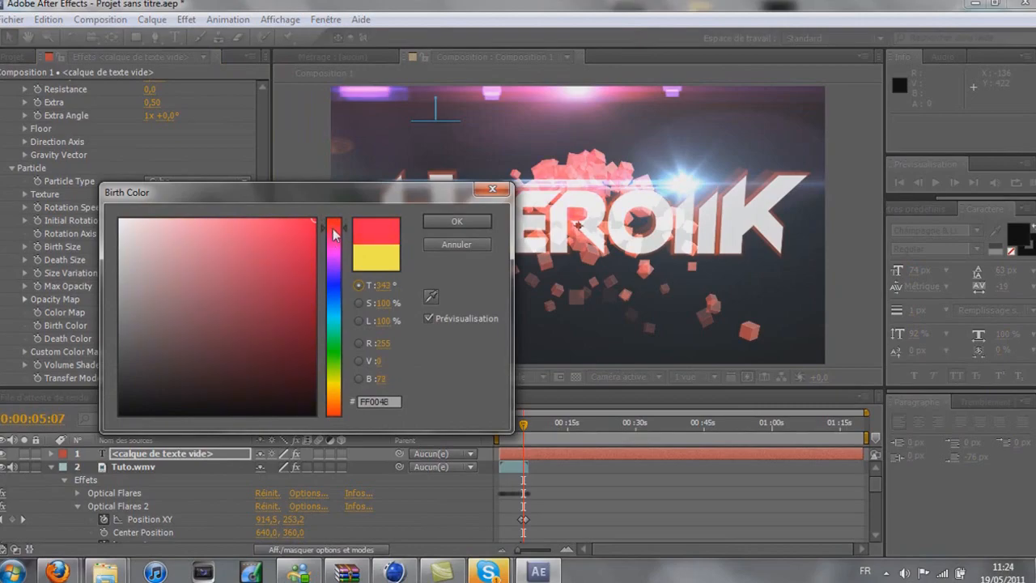
pyautogui.click(455, 221)
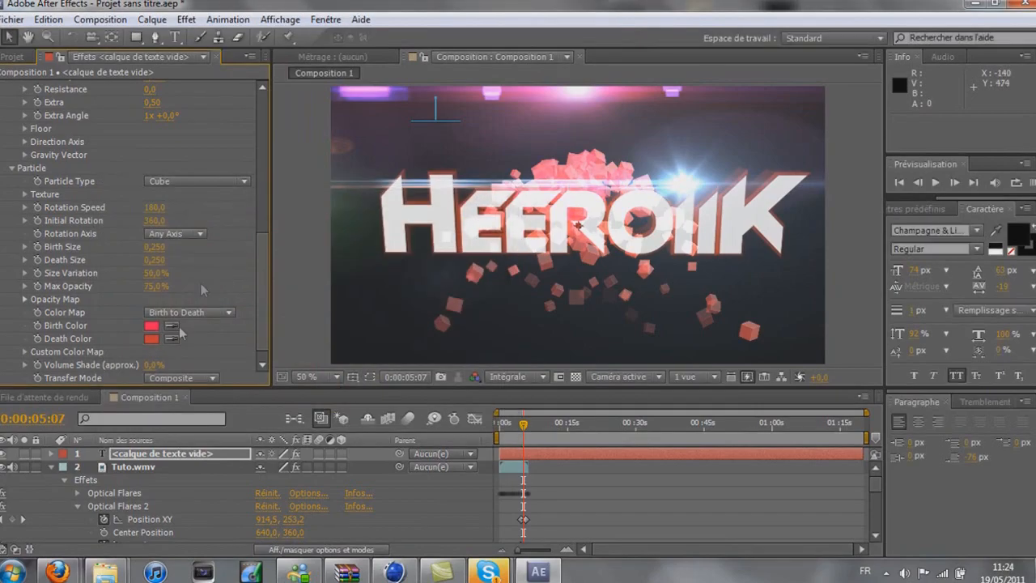
# Set the particles' Death Color to a pale pink (F69999)
pyautogui.click(154, 339)
pyautogui.moveTo(215, 270); pyautogui.dragTo(95, 215)
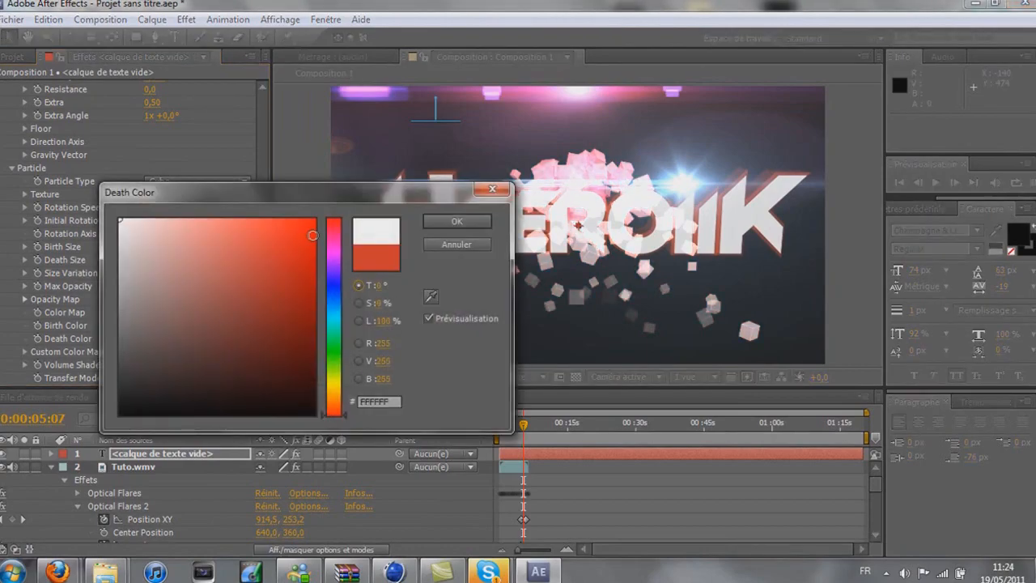
pyautogui.moveTo(190, 257); pyautogui.dragTo(193, 225)
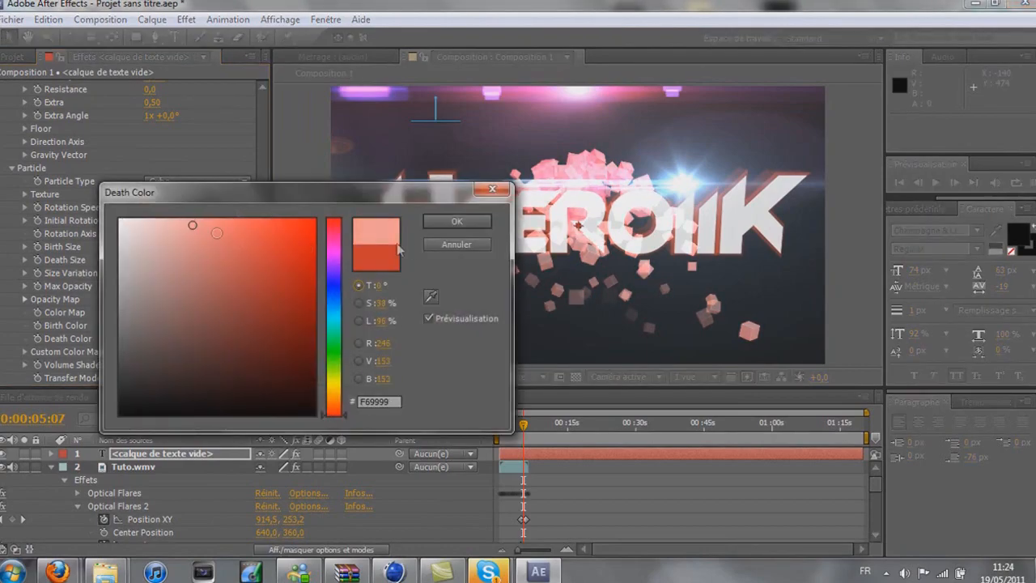
pyautogui.click(457, 221)
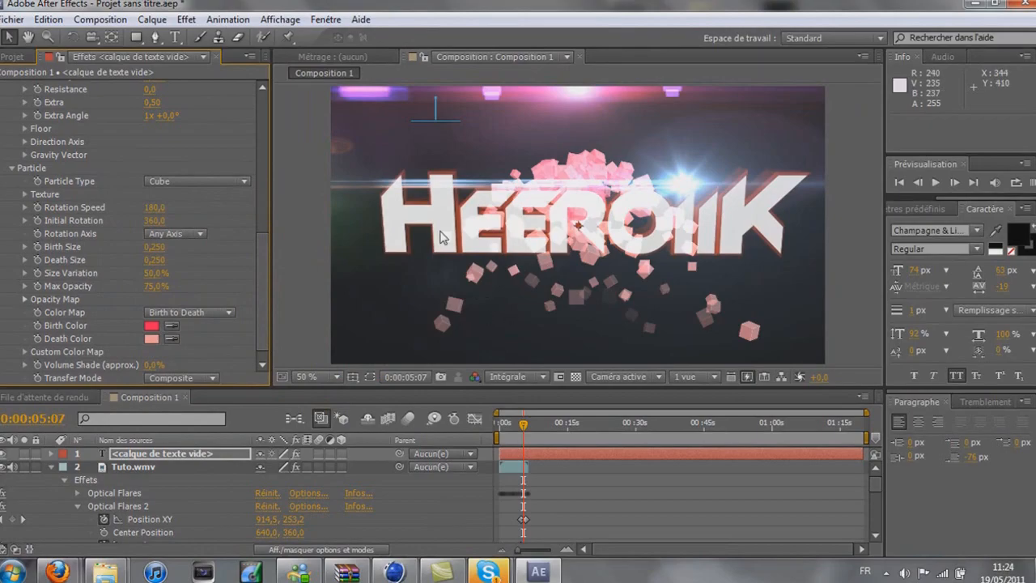
# Set the cubes' Birth Size to 0, Rotation Speed to 287, Size Variation to 0% and Max Opacity to 66%
pyautogui.moveTo(157, 245); pyautogui.dragTo(123, 237)
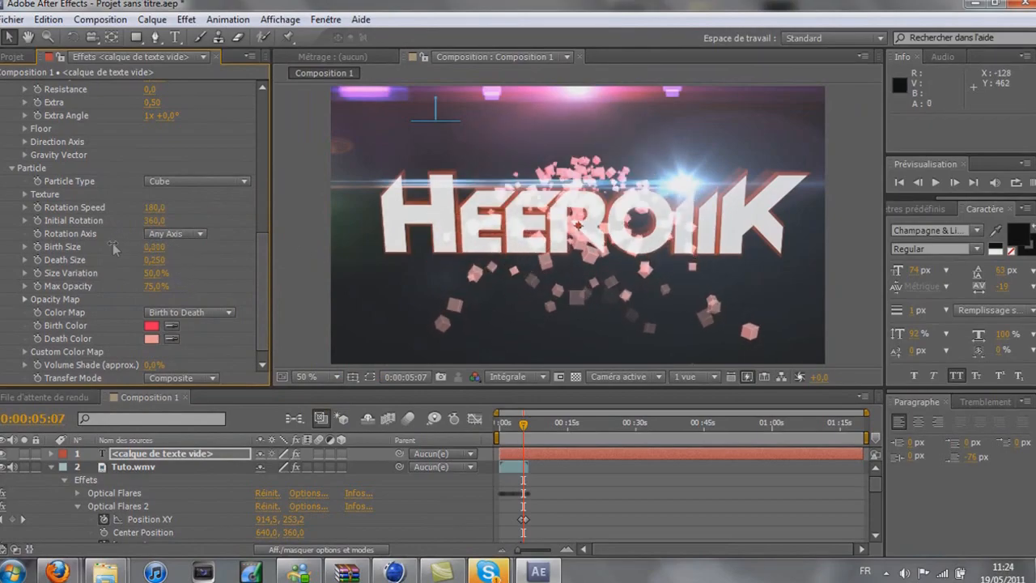
pyautogui.moveTo(154, 206); pyautogui.dragTo(265, 217)
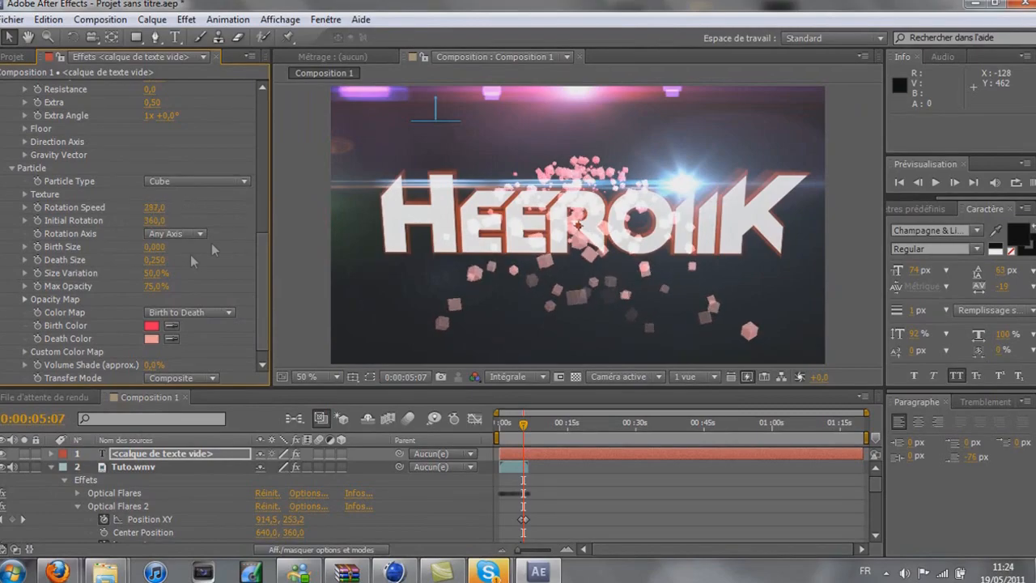
pyautogui.moveTo(154, 272); pyautogui.dragTo(109, 275)
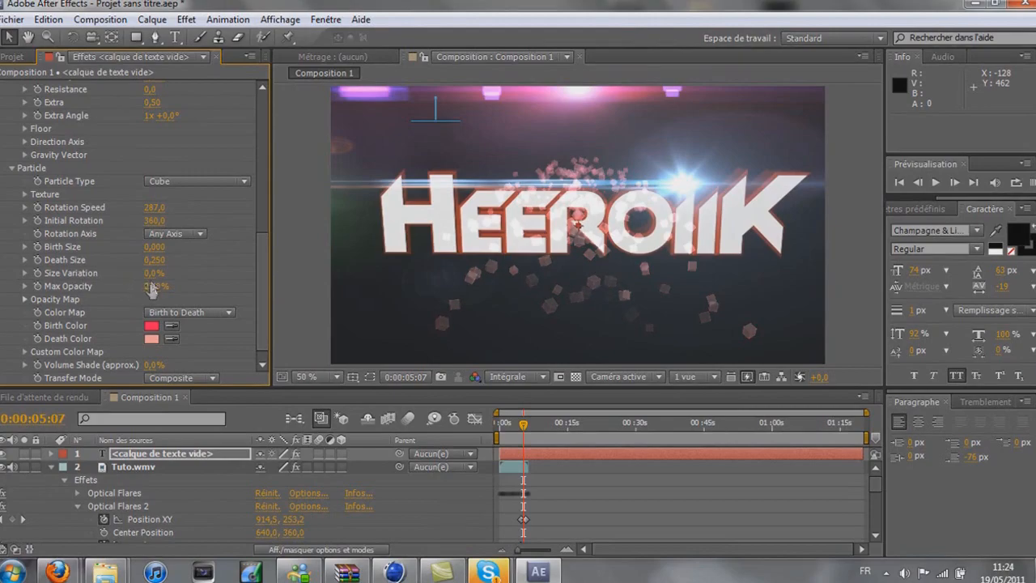
pyautogui.moveTo(156, 293); pyautogui.dragTo(193, 287)
# Set the particle physics Velocity to 1.58 and Extra to 1.01, keeping Resistance at 0
pyautogui.scroll(3, 168, 231)
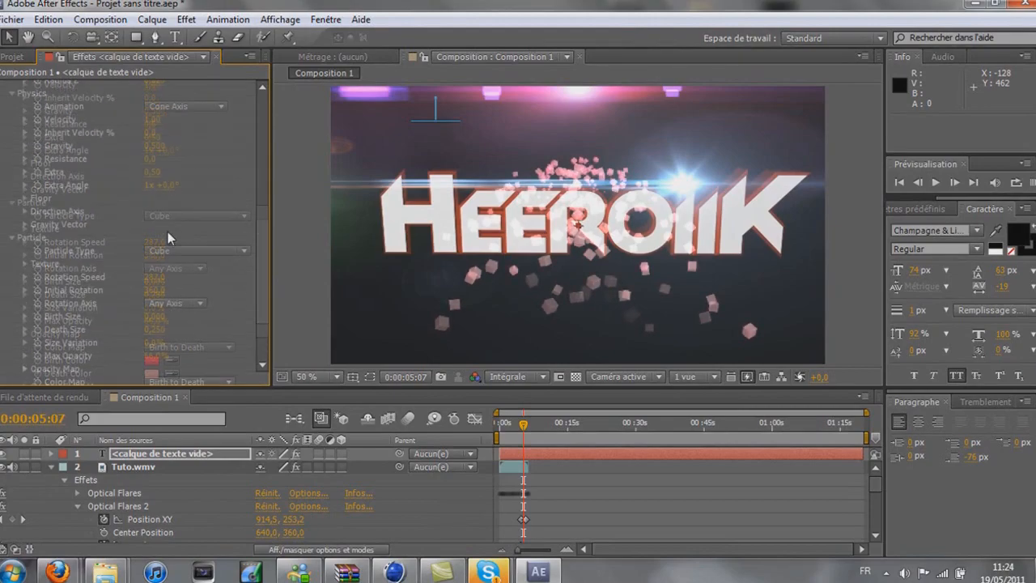
pyautogui.moveTo(154, 123); pyautogui.dragTo(213, 131)
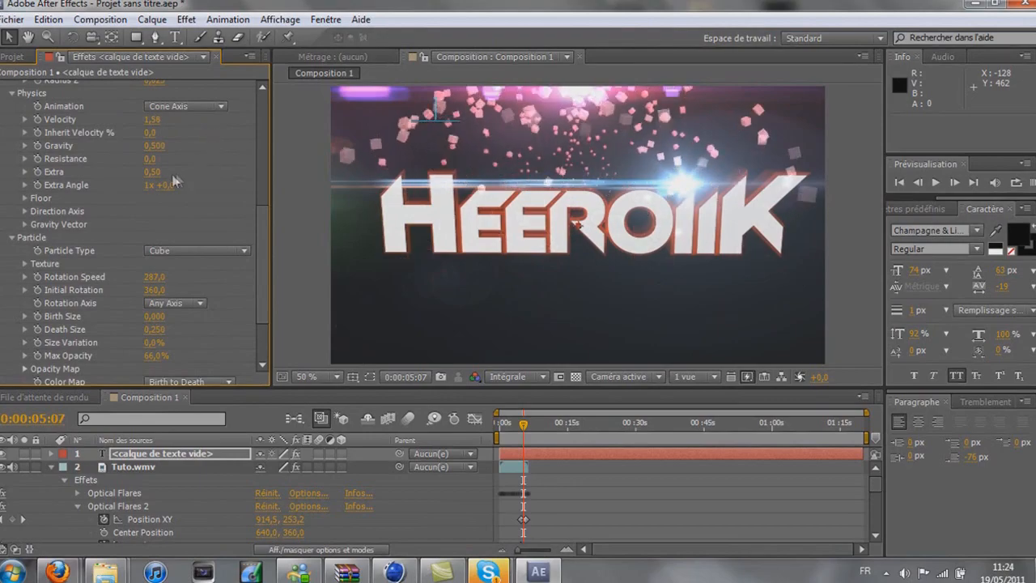
pyautogui.moveTo(154, 171); pyautogui.dragTo(204, 197)
pyautogui.moveTo(149, 161)
pyautogui.mouseDown()
pyautogui.moveTo(180, 166)
pyautogui.moveTo(99, 167)
pyautogui.mouseUp()
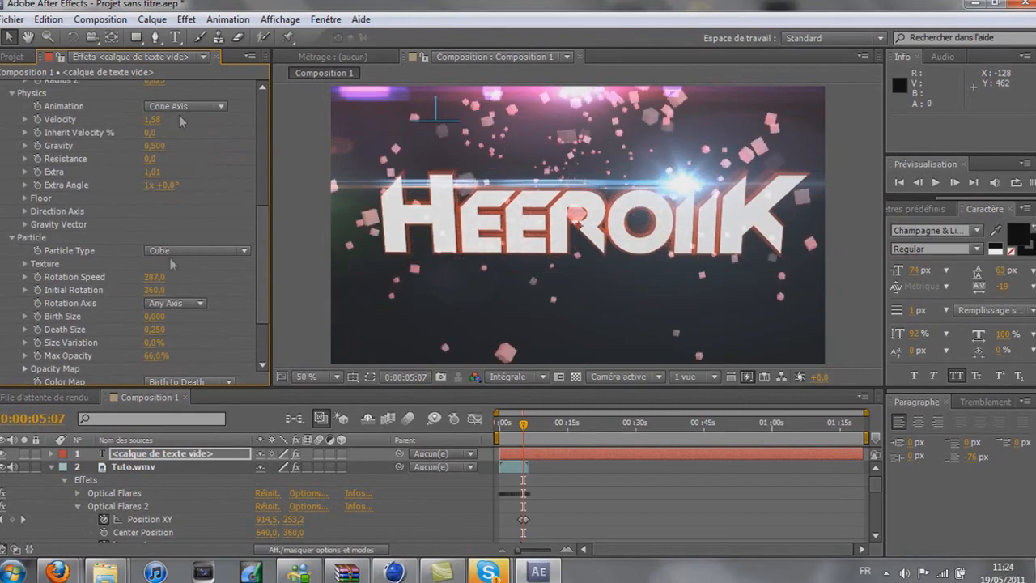
# Set Hold Particle Release in CC Particle World's Extras settings to 31%
pyautogui.scroll(2, 173, 273)
pyautogui.scroll(-5, 173, 273)
pyautogui.click(12, 378)
pyautogui.scroll(-3, 129, 373)
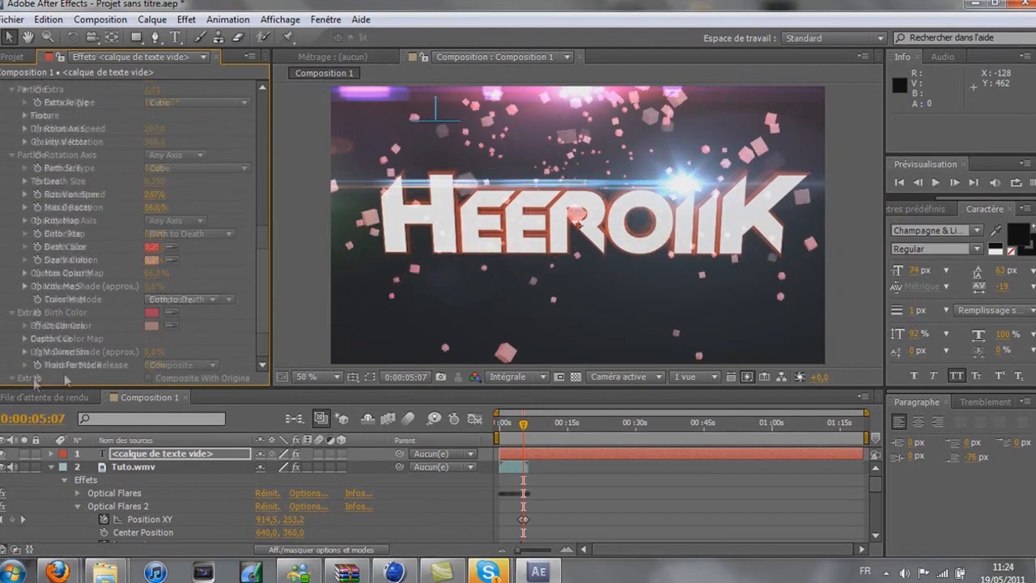
pyautogui.moveTo(151, 366)
pyautogui.mouseDown()
pyautogui.moveTo(208, 368)
pyautogui.moveTo(133, 368)
pyautogui.moveTo(171, 368)
pyautogui.mouseUp()
# Play the composition from the current frame and again from 0:00:00:25 to check the particle motion
pyautogui.click(934, 183)
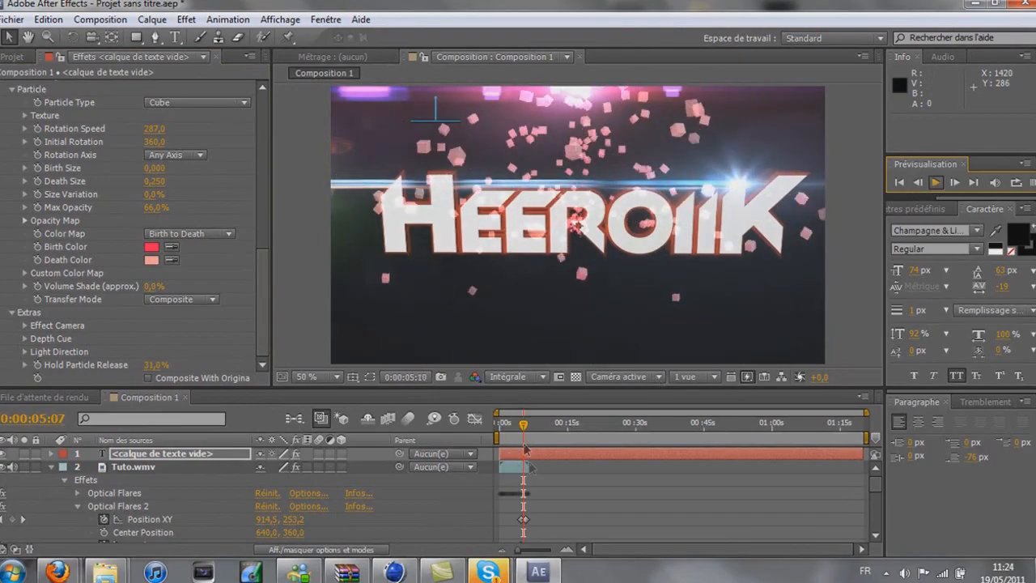
pyautogui.press('space')
pyautogui.moveTo(523, 427); pyautogui.dragTo(498, 429)
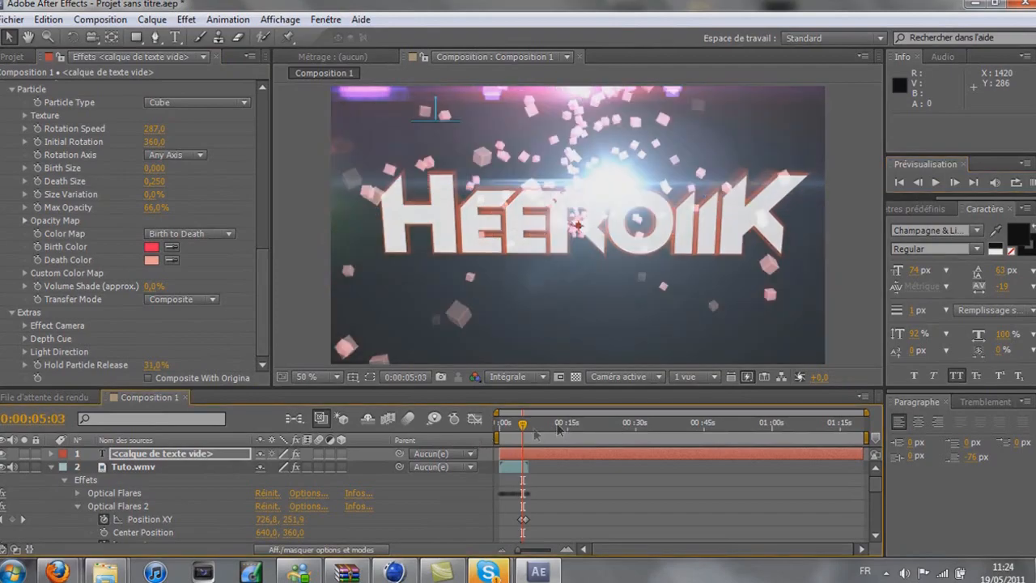
pyautogui.click(503, 424)
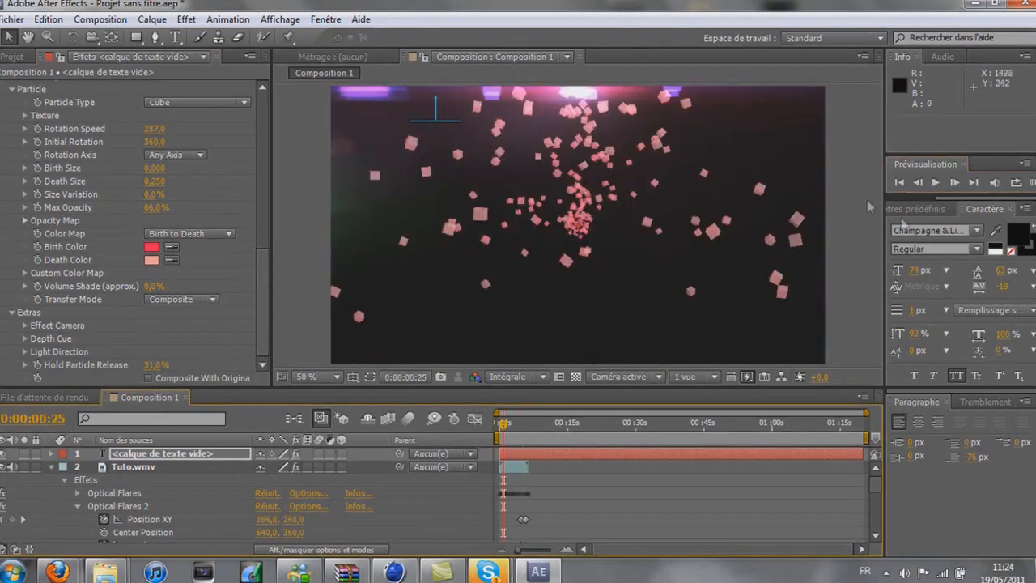
pyautogui.click(935, 183)
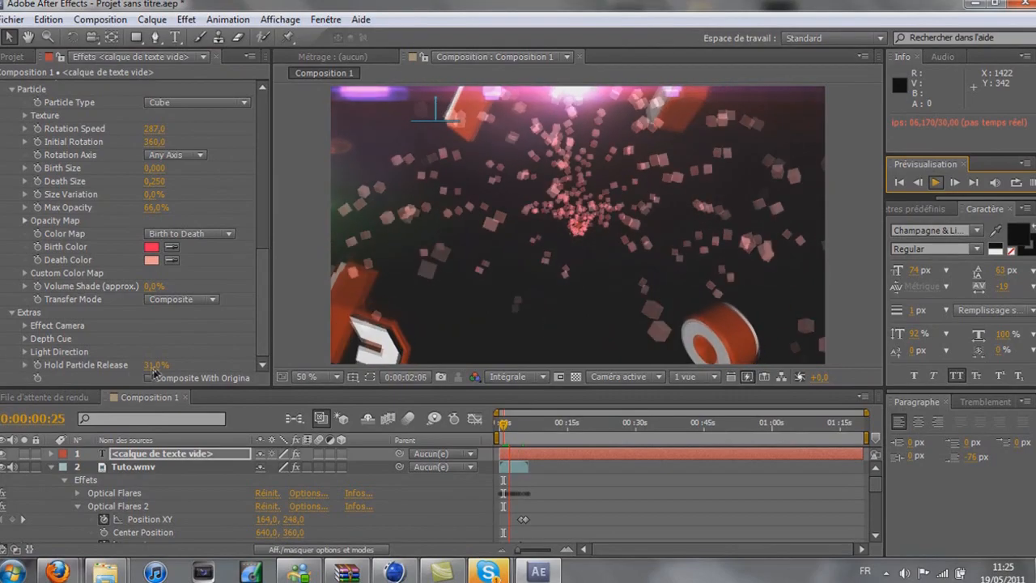
pyautogui.click(932, 185)
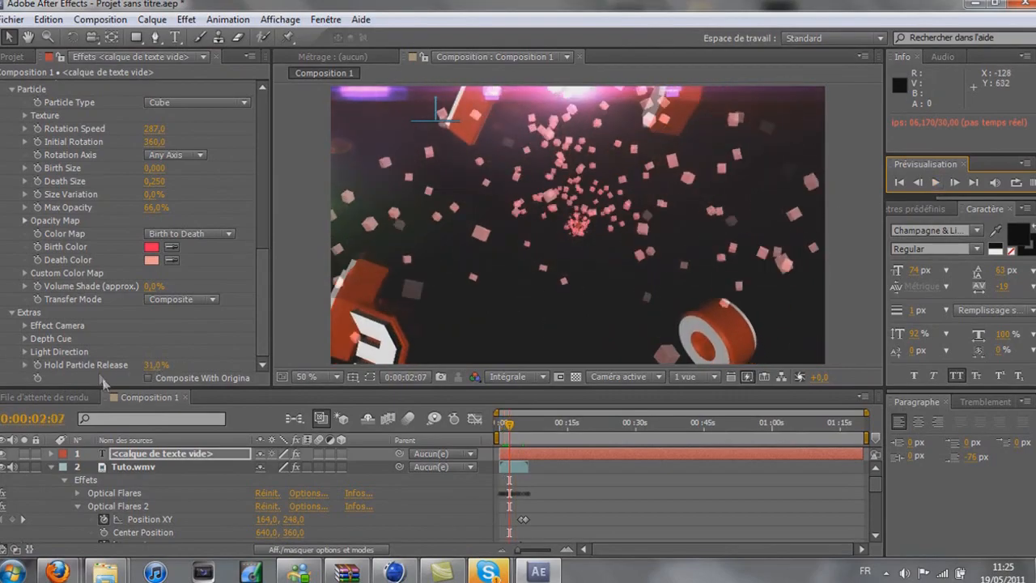
# Lower Hold Particle Release and shorten the particles' Longevity to 0.33 seconds
pyautogui.moveTo(152, 369); pyautogui.dragTo(120, 370)
pyautogui.scroll(10, 147, 230)
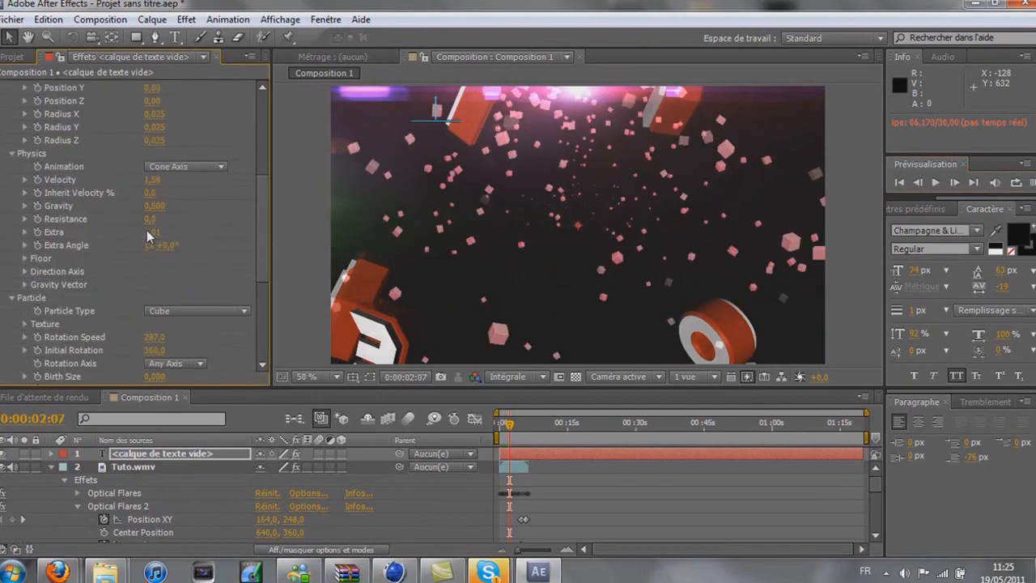
pyautogui.scroll(-1, 149, 233)
pyautogui.moveTo(151, 235); pyautogui.dragTo(164, 271)
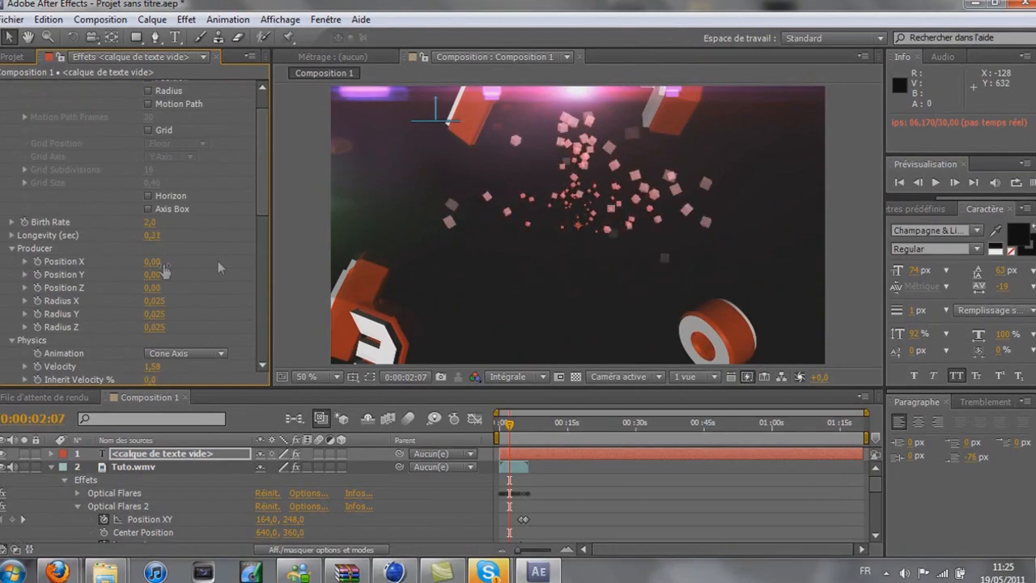
# Preview the particle motion and set Longevity to 0.46 seconds and Birth Rate to 0.8
pyautogui.click(936, 183)
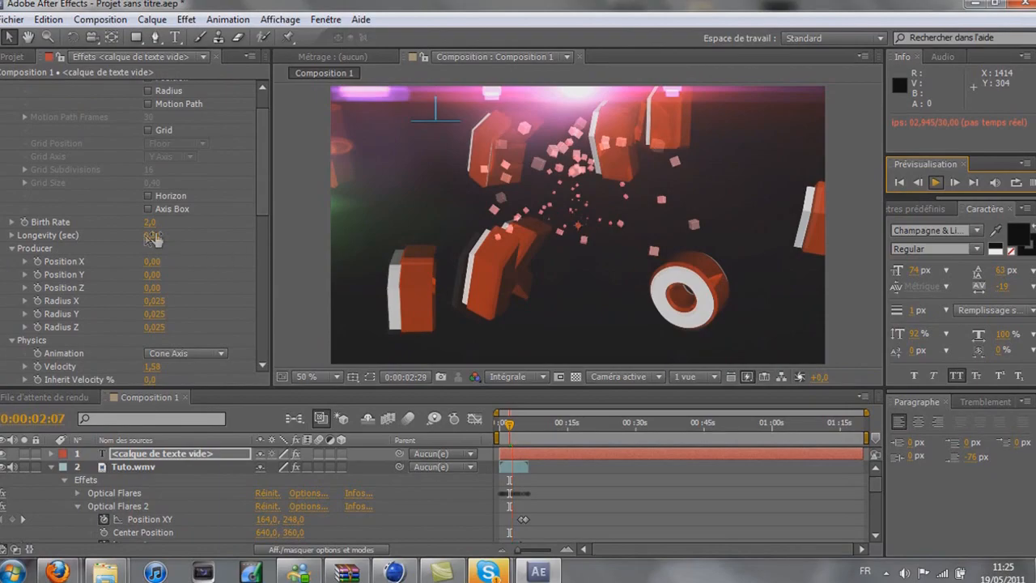
pyautogui.moveTo(152, 236); pyautogui.dragTo(130, 224)
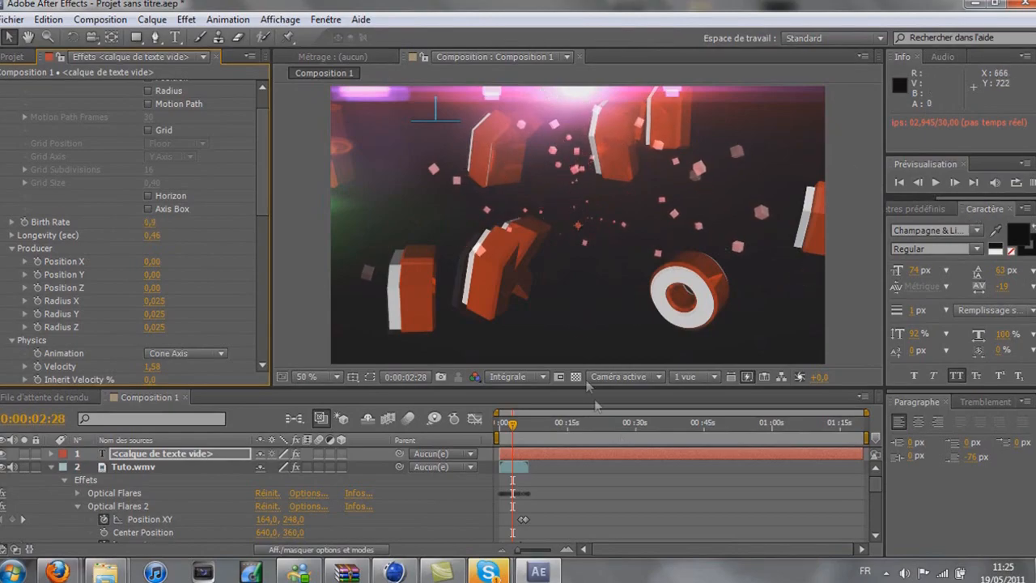
# Trim the empty text layer to the end of the Tuto.wmv clip and end the work area at 0:00:06:18
pyautogui.moveTo(862, 448); pyautogui.dragTo(536, 466)
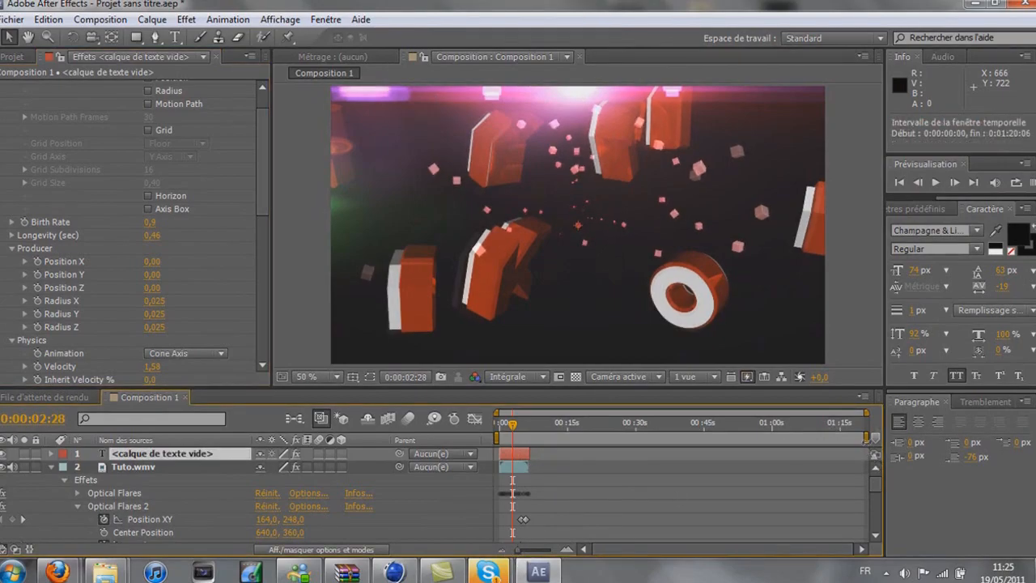
pyautogui.moveTo(867, 438); pyautogui.dragTo(540, 438)
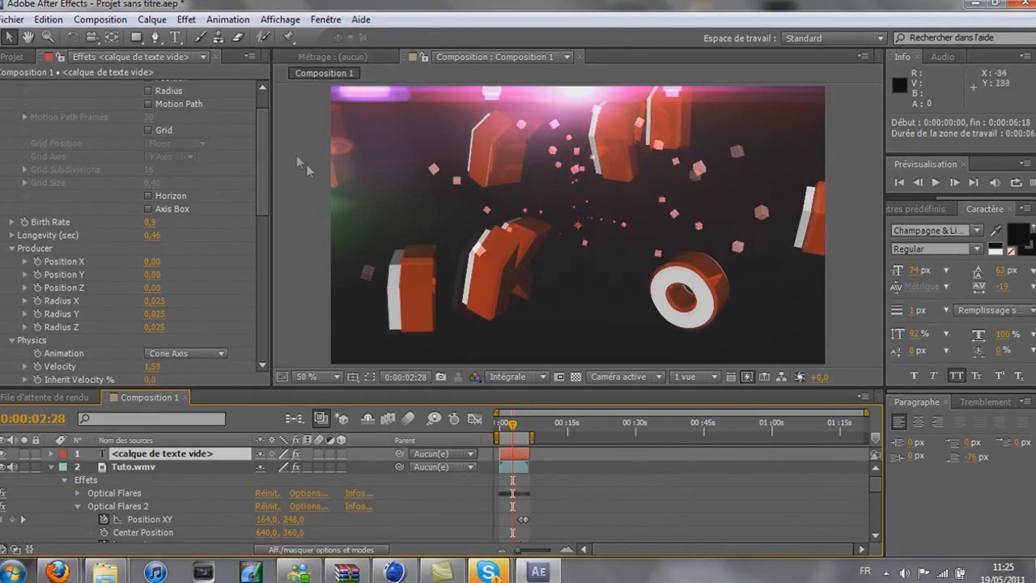
# Add Composition 1 to the render queue, confirm its render settings, and start rendering to Composition 1.avi
pyautogui.click(100, 19)
pyautogui.click(182, 208)
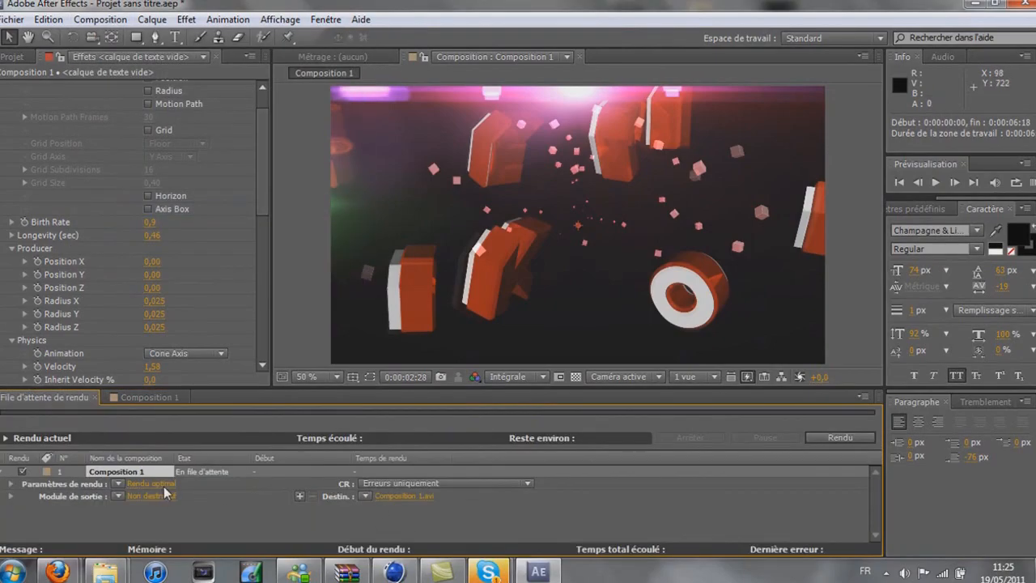
pyautogui.click(160, 484)
pyautogui.click(720, 473)
pyautogui.click(839, 437)
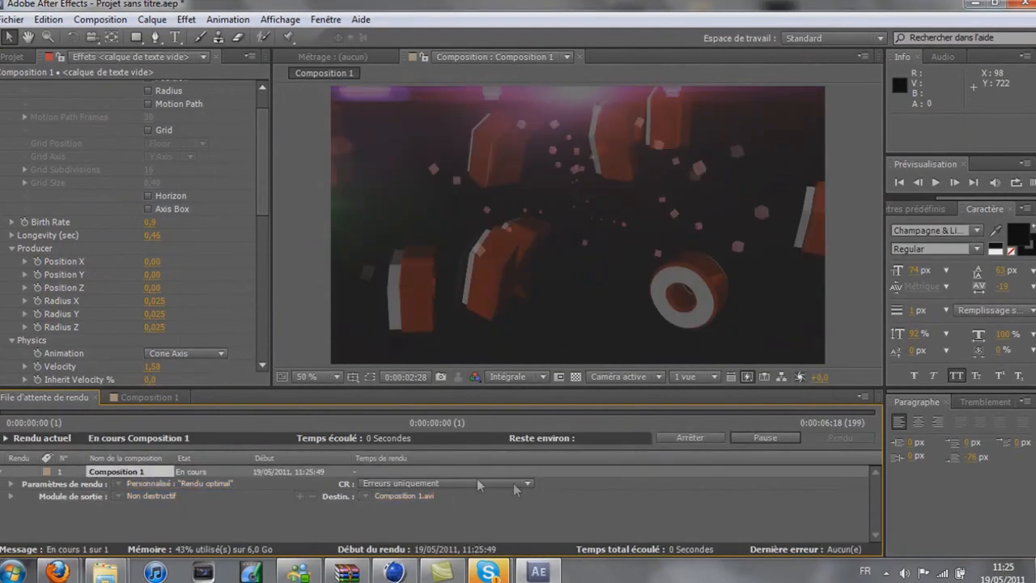
# Switch to Skype and send the reply "oui tu y seera :p" in the open chat
pyautogui.moveTo(501, 576)
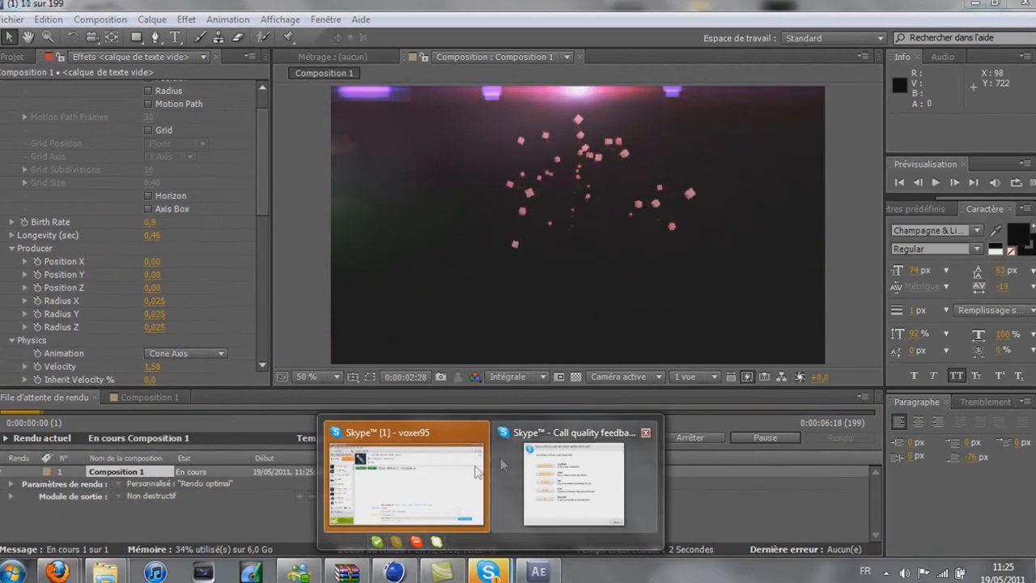
pyautogui.click(500, 457)
pyautogui.click(473, 527)
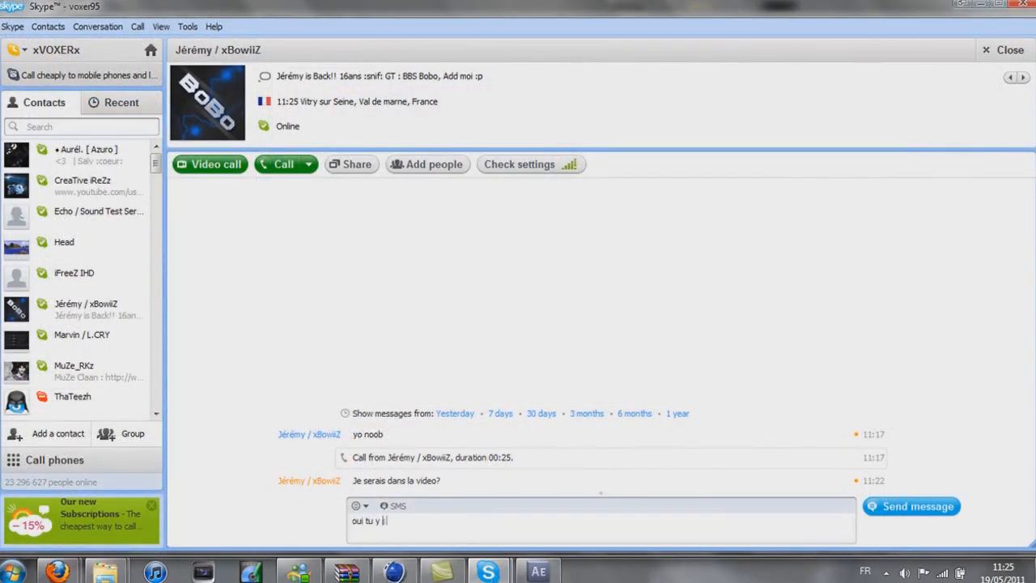
pyautogui.write('oui tu y seera :p')
pyautogui.press('Return')
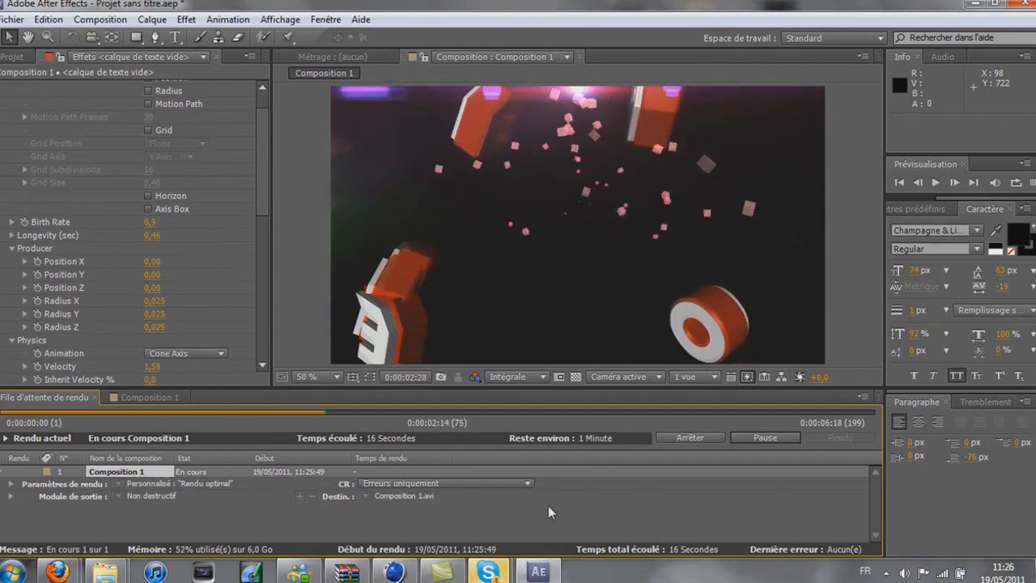
# Reply "non :)" in the Skype chat and return to the render in After Effects
pyautogui.moveTo(514, 547)
pyautogui.click(481, 495)
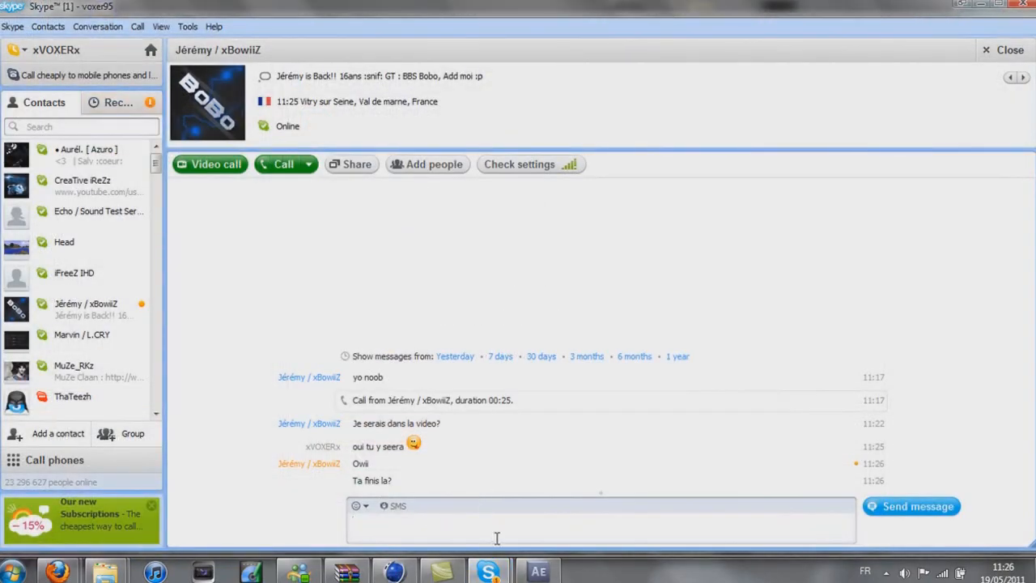
pyautogui.write('non :)')
pyautogui.press('Return')
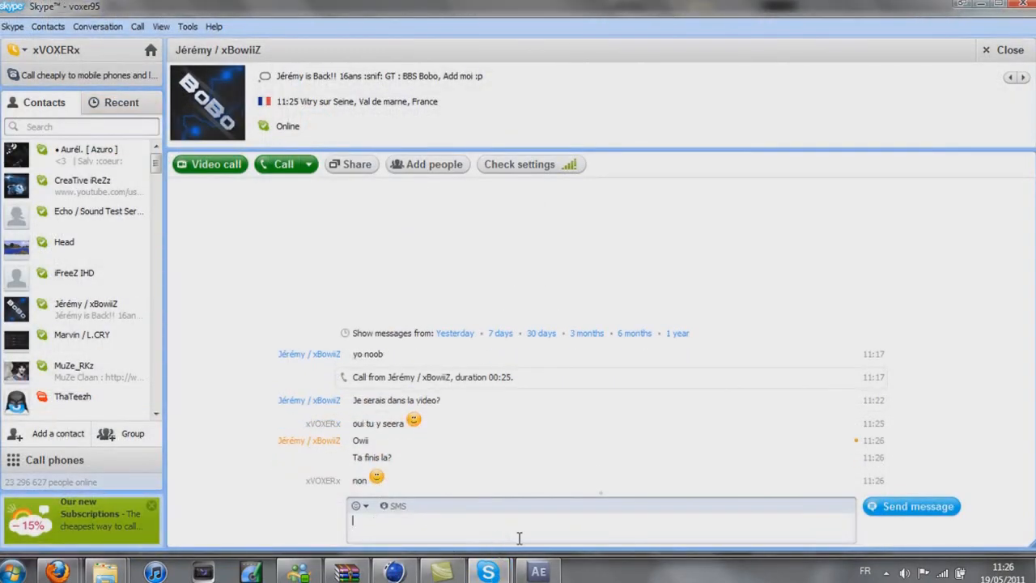
pyautogui.click(538, 571)
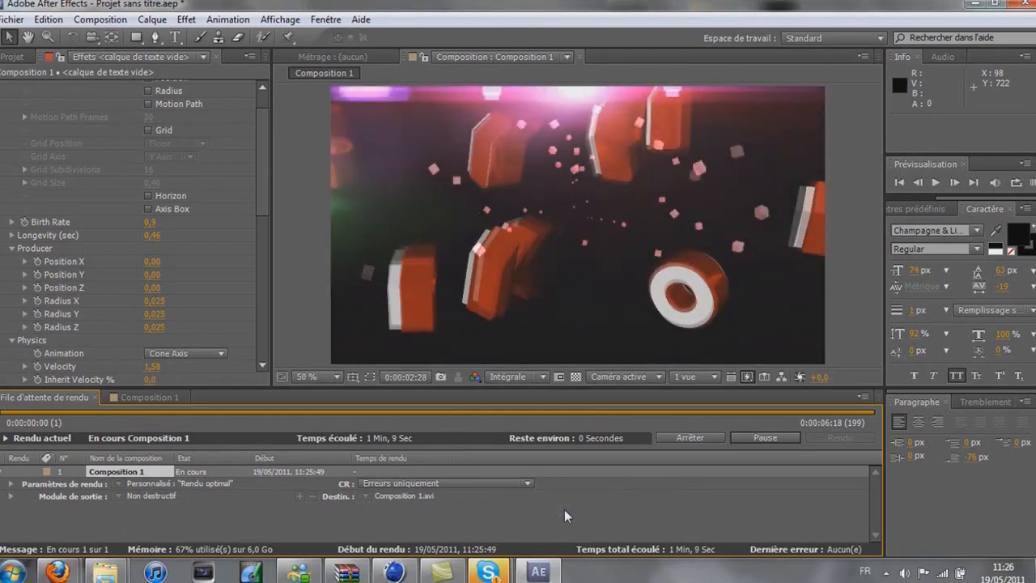
# Show the desktop and move the rendered Composition 1 video into the free space above Tuto Heeroiik
pyautogui.click(1034, 576)
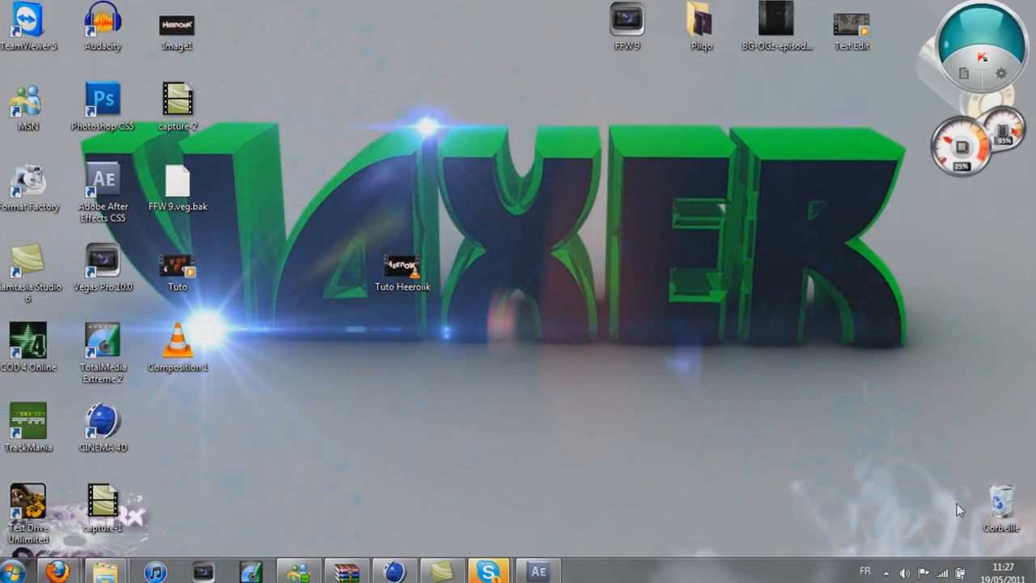
pyautogui.moveTo(177, 348); pyautogui.dragTo(402, 28)
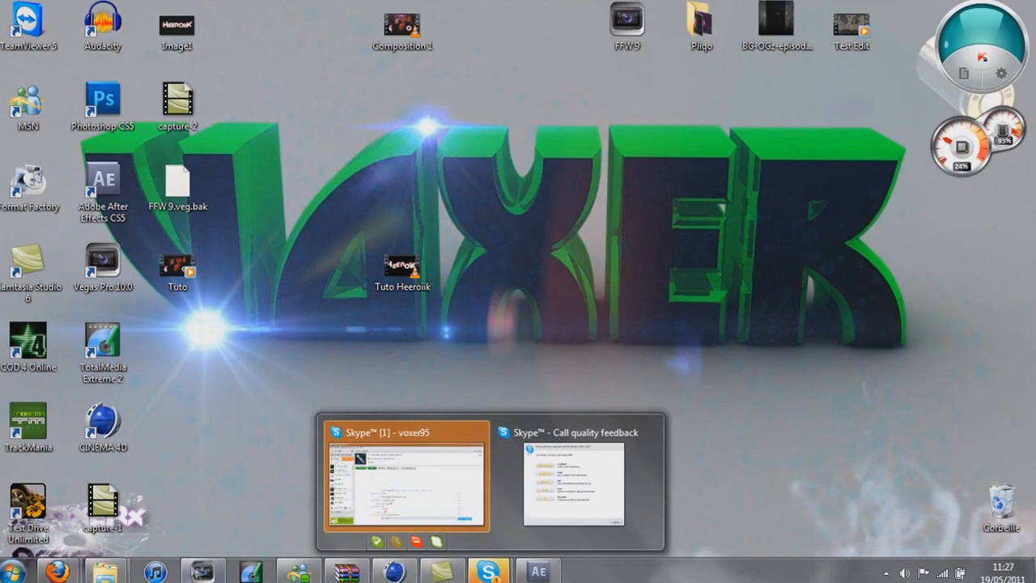
# Open the Skype chat, send a reply beginning with "oui", and minimize the Skype window
pyautogui.click(497, 490)
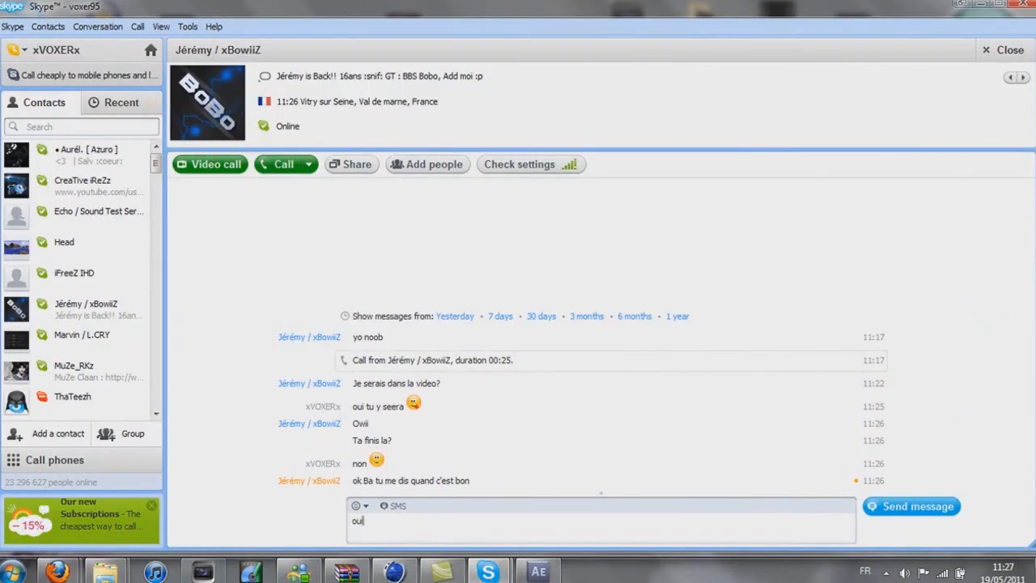
pyautogui.press('Return')
pyautogui.click(488, 571)
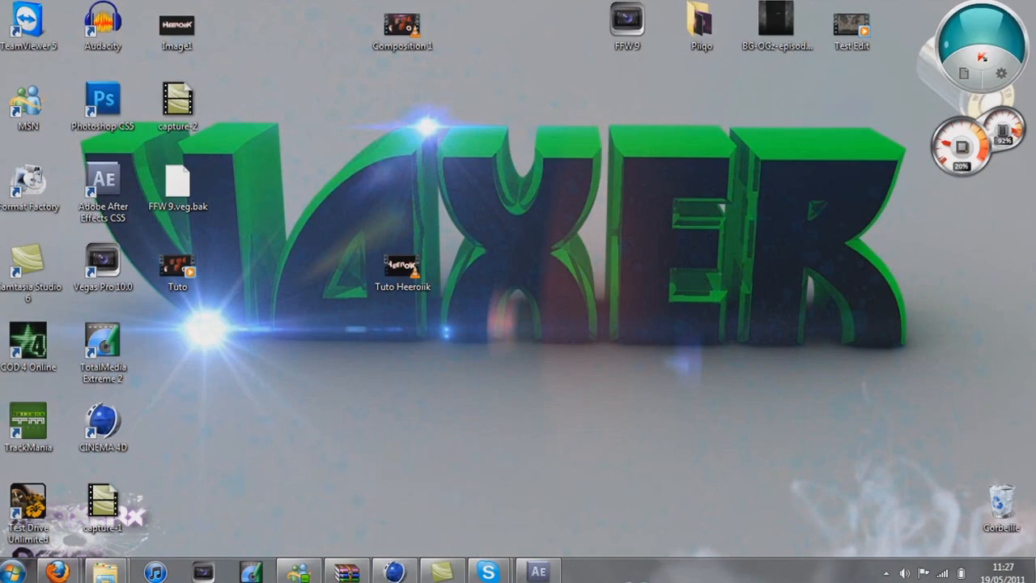
# Switch to After Effects and close it without saving the project
pyautogui.click(540, 569)
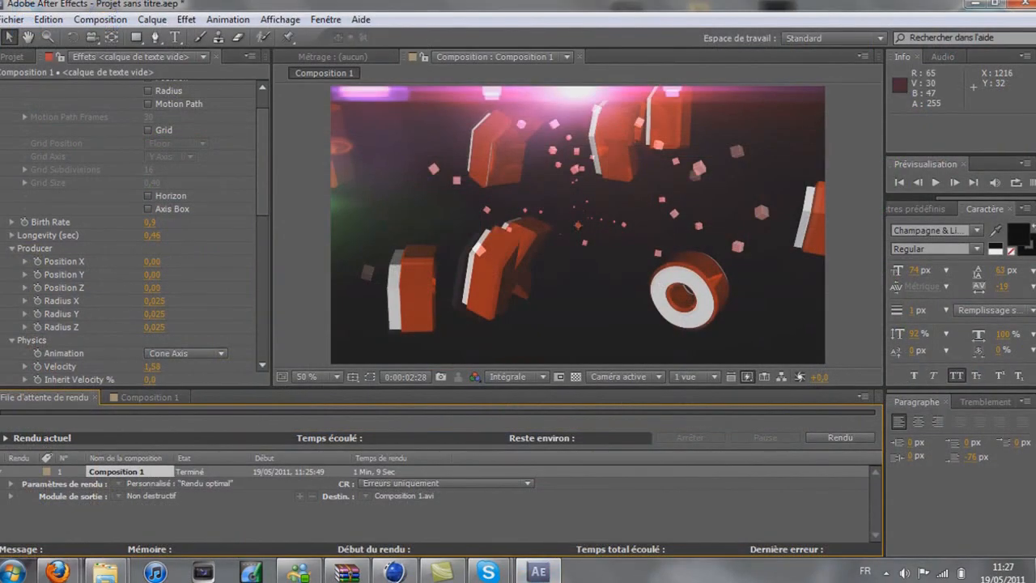
pyautogui.click(1017, 3)
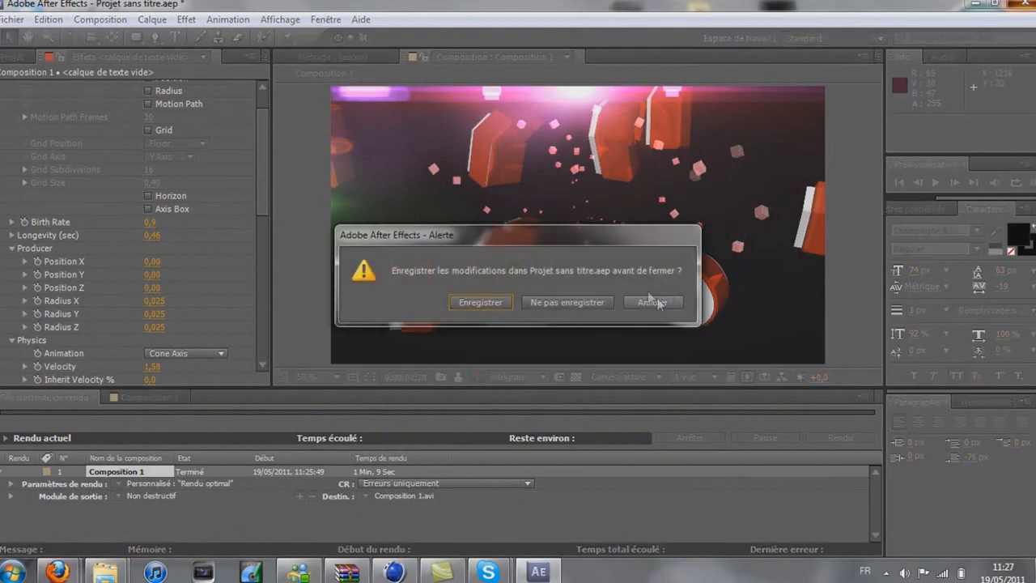
pyautogui.click(577, 299)
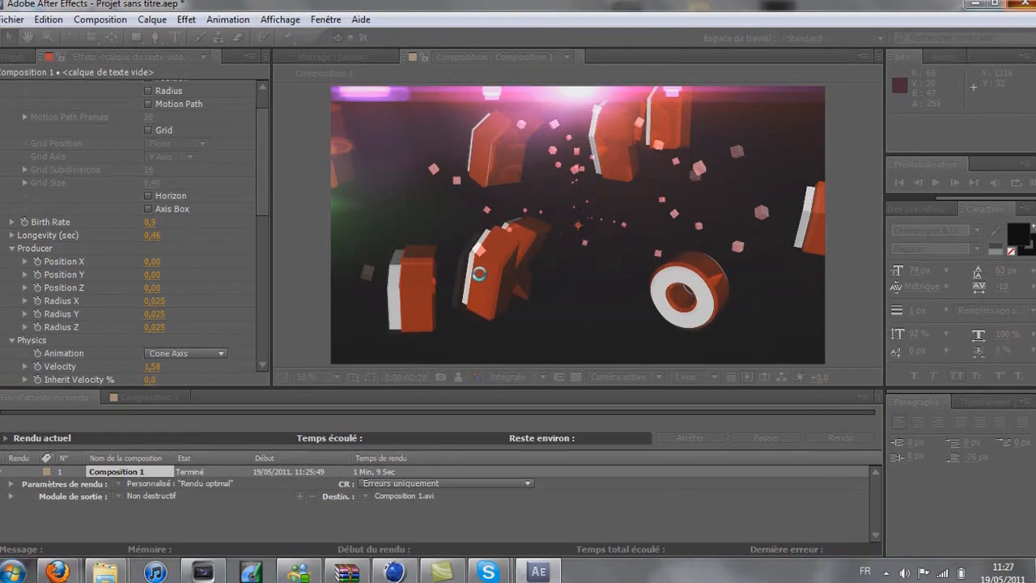
# Start Vegas Pro and quit Cinema 4D together with its Picture Viewer
pyautogui.click(205, 564)
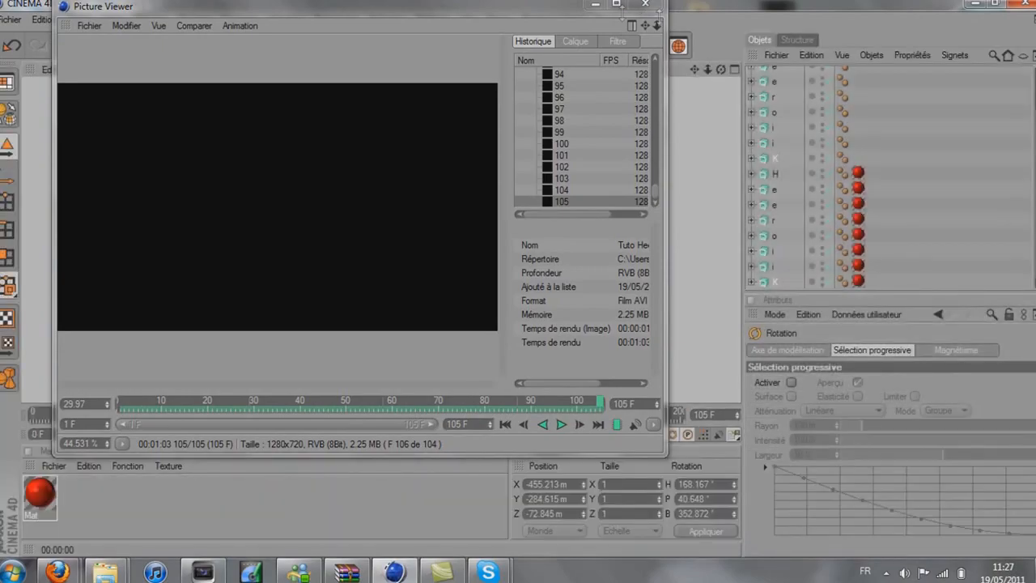
pyautogui.click(644, 4)
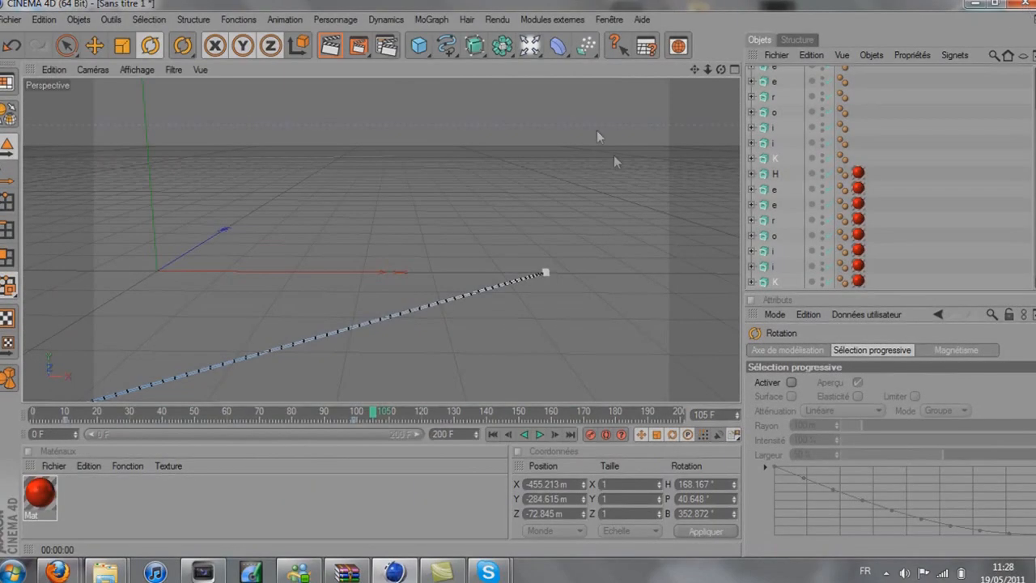
pyautogui.click(1024, 4)
pyautogui.click(587, 335)
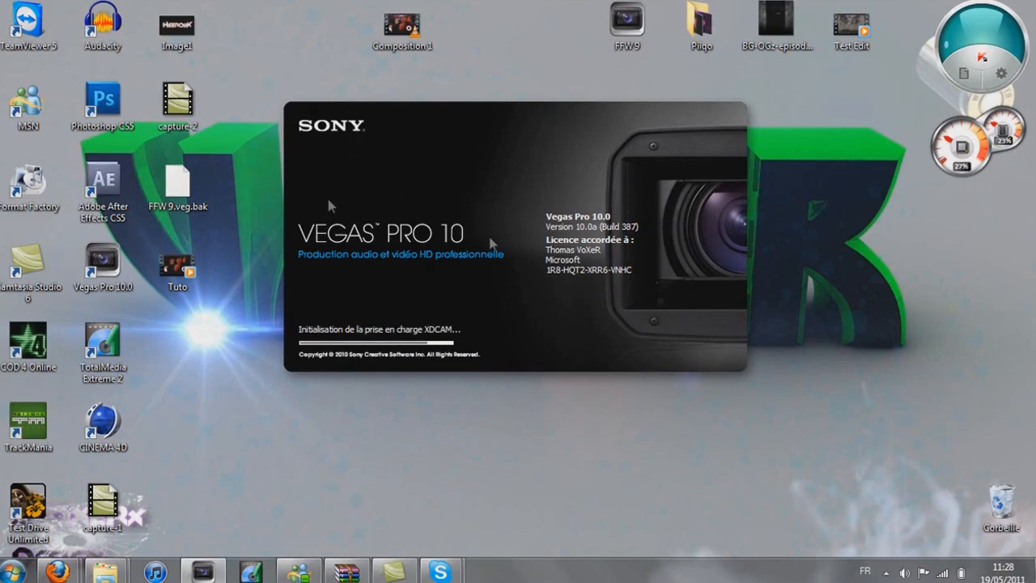
# Decline restoring the autosaved Vegas Pro project and close the duplicate Vegas Pro window
pyautogui.moveTo(957, 476); pyautogui.dragTo(241, 81)
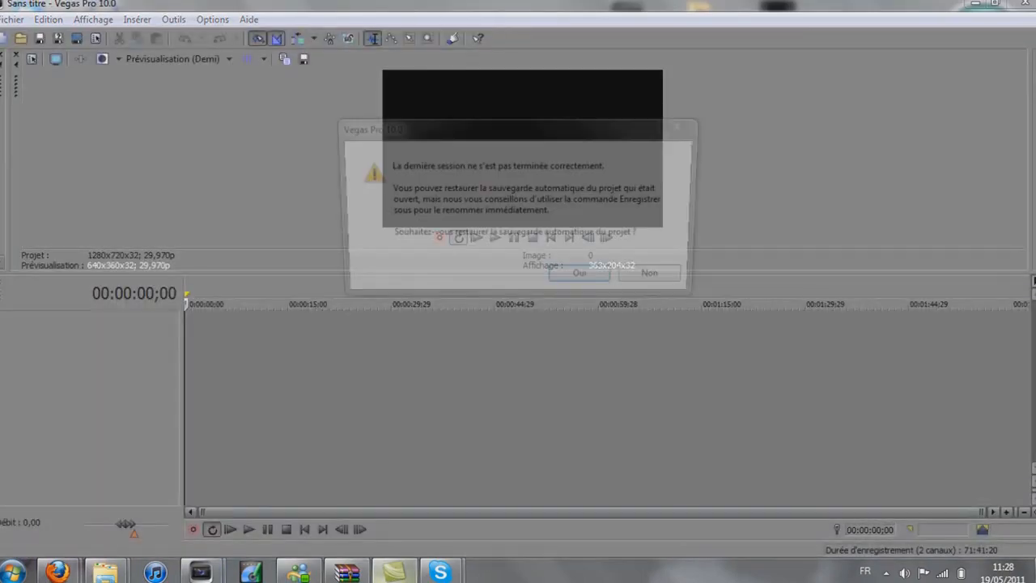
pyautogui.click(657, 280)
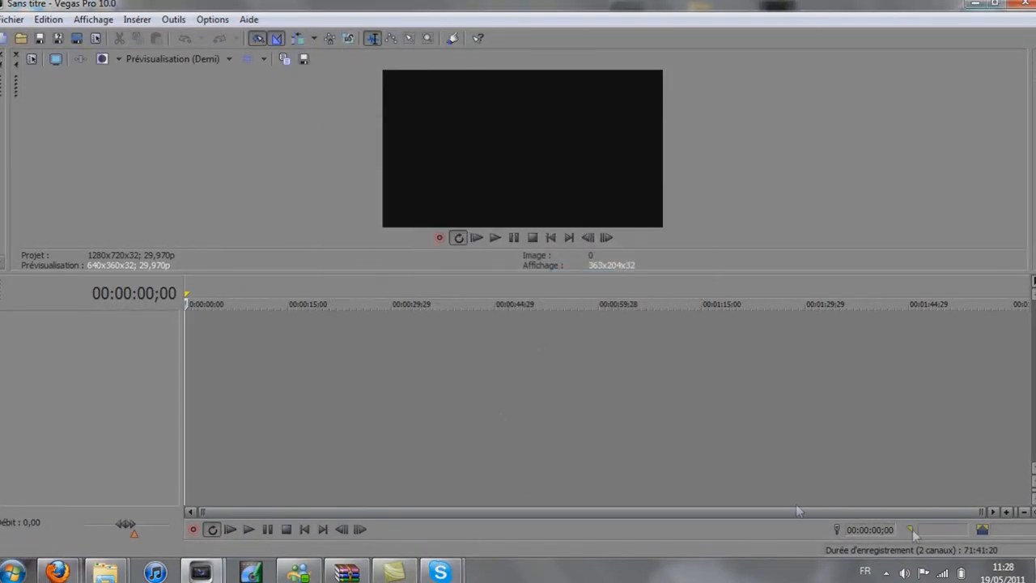
pyautogui.moveTo(200, 571)
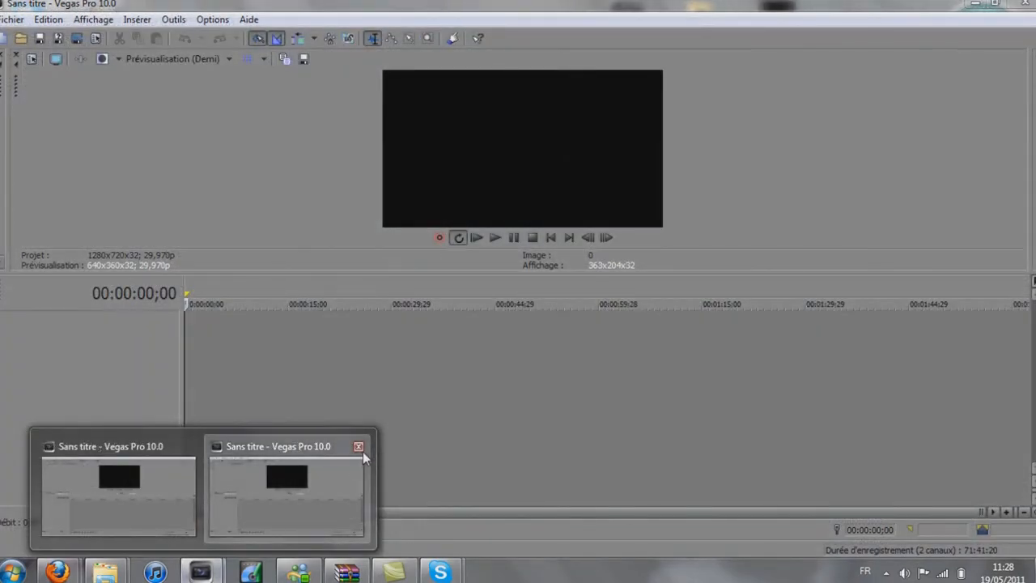
pyautogui.click(360, 444)
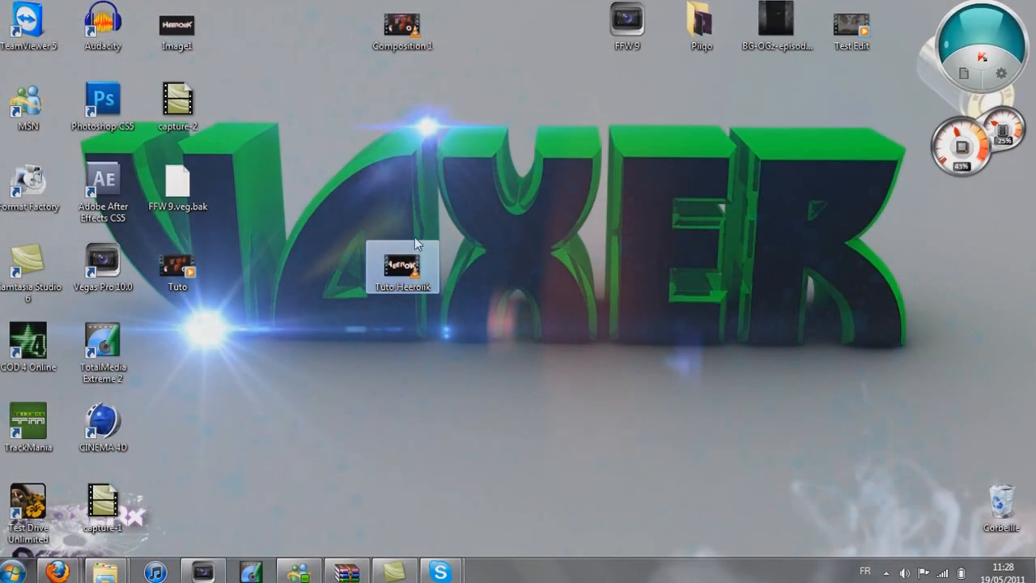
# Import the Composition 1 video from the desktop and place it at the start of the Vegas Pro timeline
pyautogui.moveTo(406, 31); pyautogui.dragTo(272, 485)
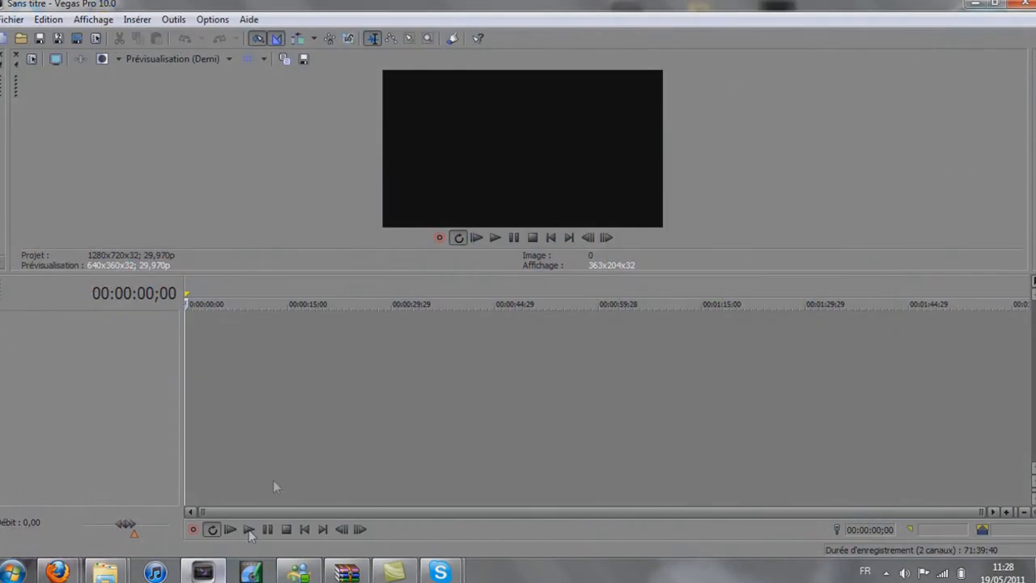
pyautogui.moveTo(229, 341); pyautogui.dragTo(196, 326)
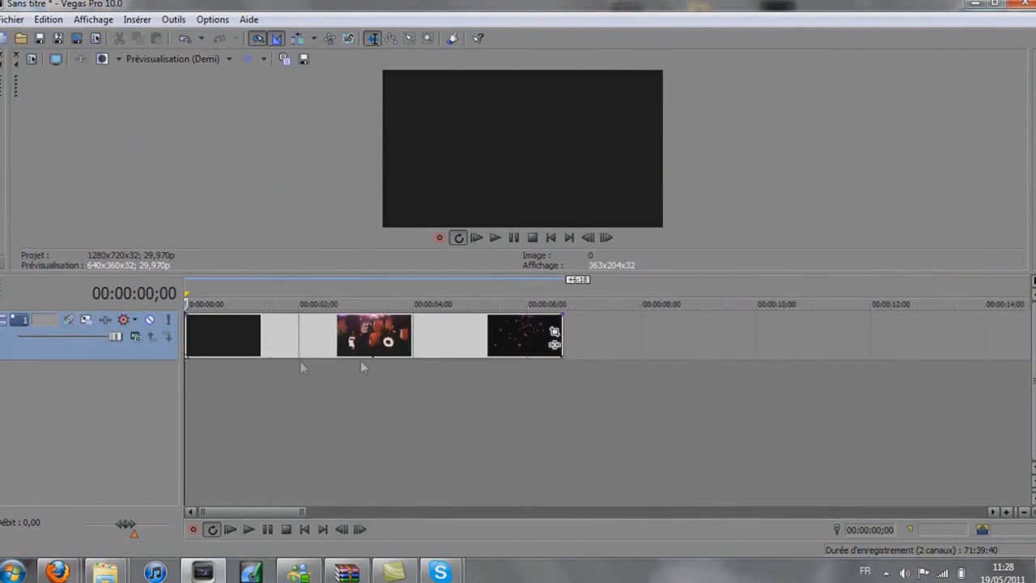
# Move the playhead to 00:00:04;08 on the title and add the Magic Bullet Looks effect to the Composition 1 clip
pyautogui.click(274, 340)
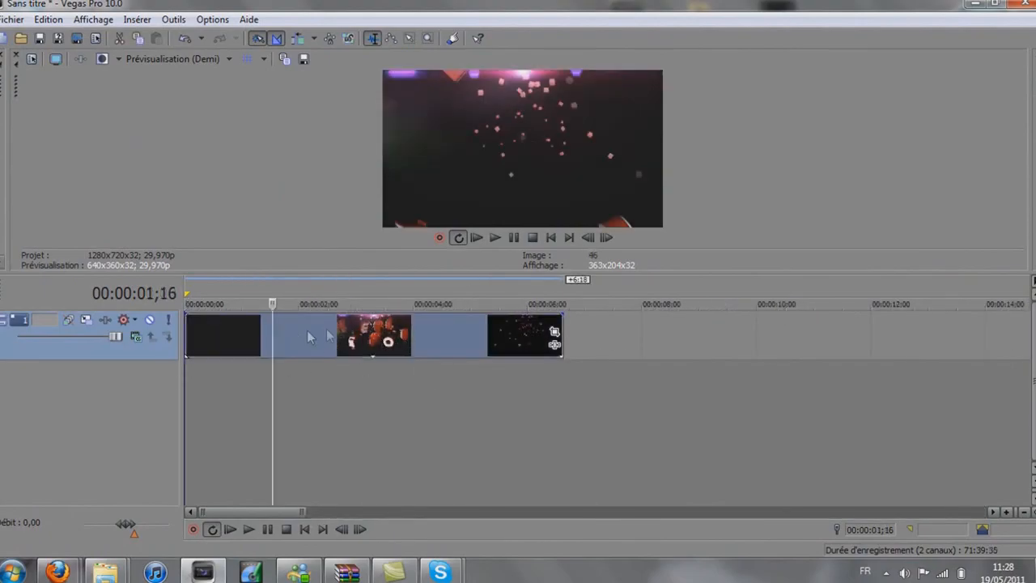
pyautogui.moveTo(274, 334); pyautogui.dragTo(429, 338)
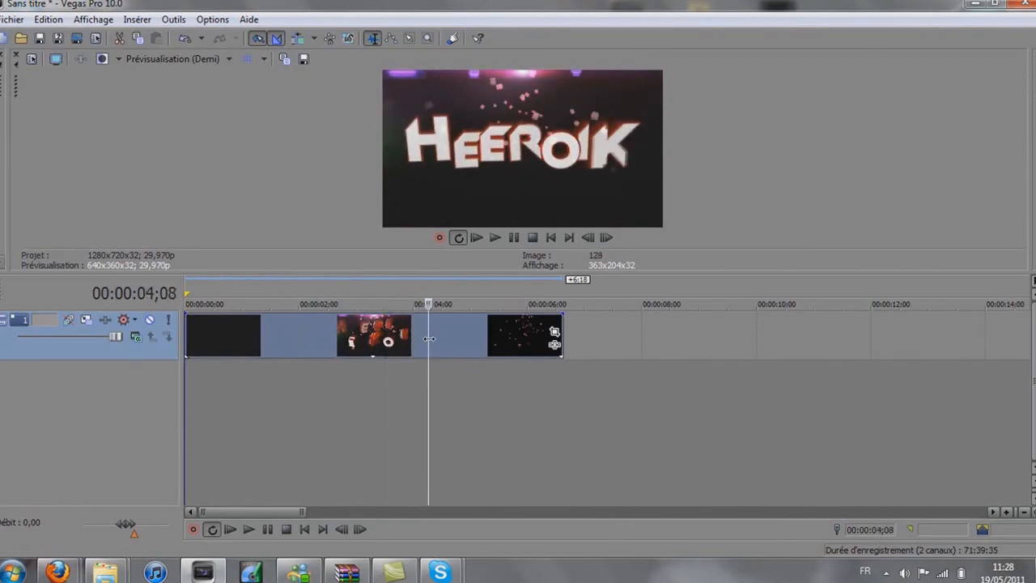
pyautogui.click(537, 348)
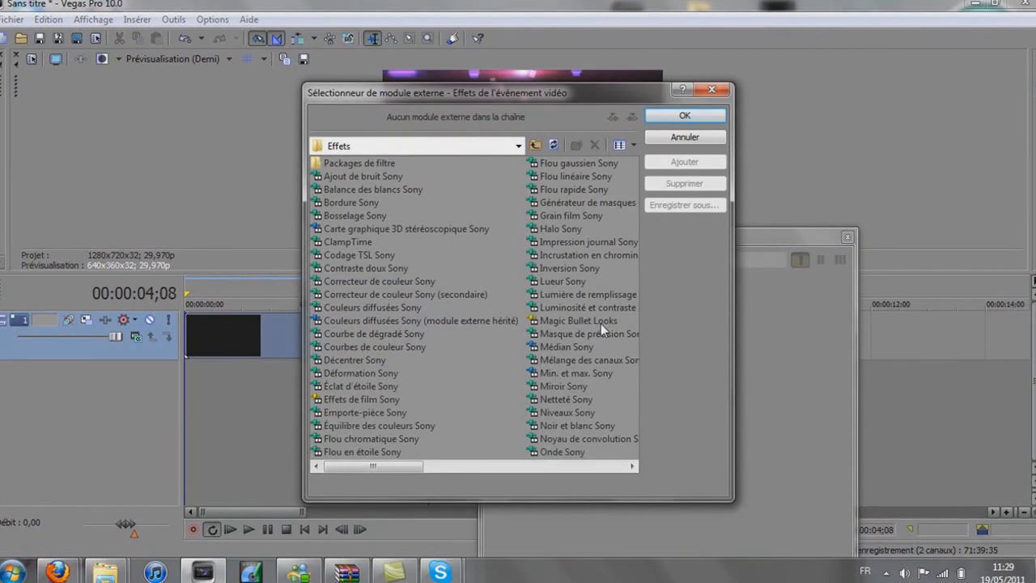
pyautogui.click(601, 323)
pyautogui.click(674, 165)
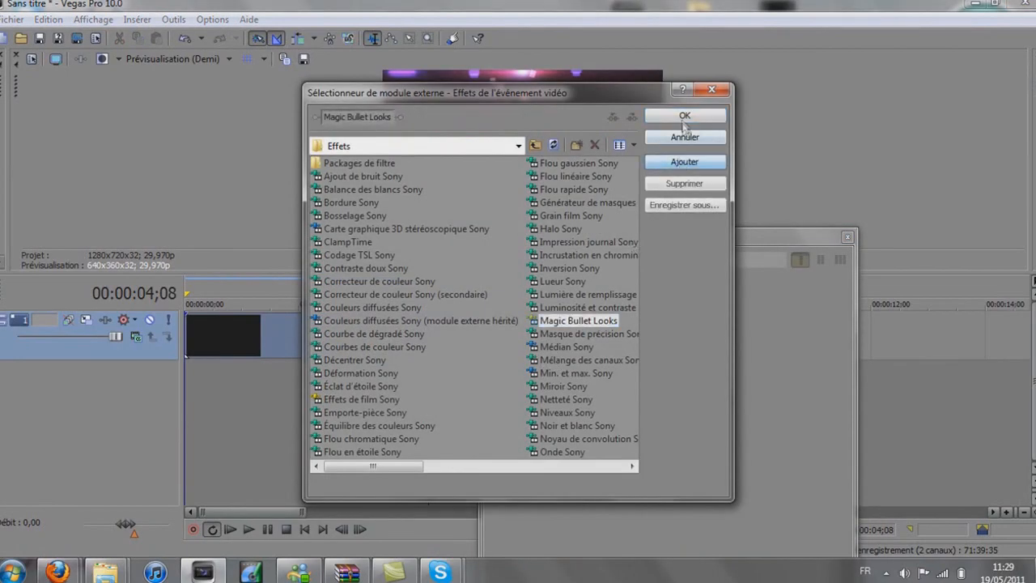
pyautogui.click(685, 116)
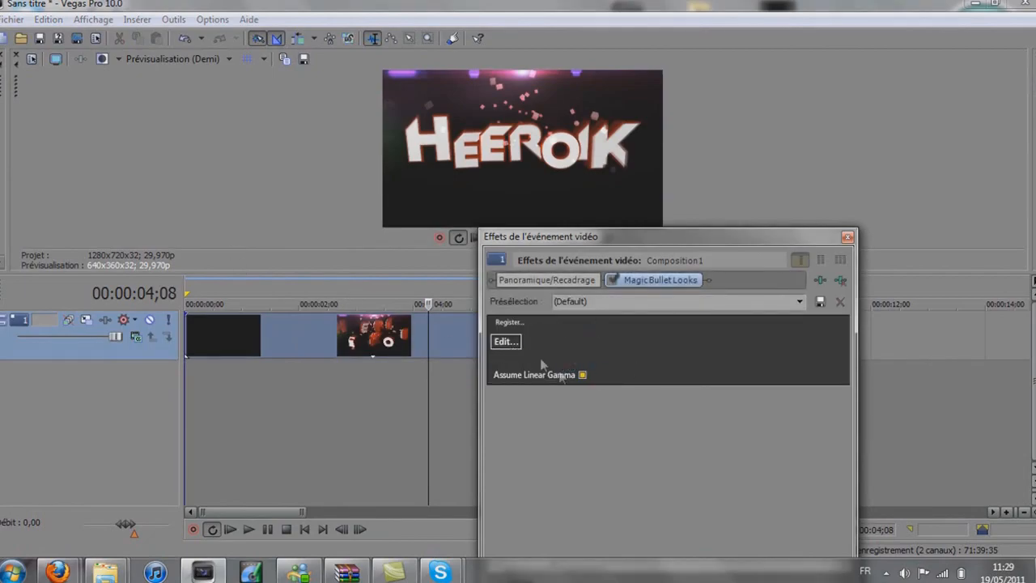
# Apply the SultryTron look from the Diffusion category in LooksBuilder and close the clip's video event effects window
pyautogui.click(506, 341)
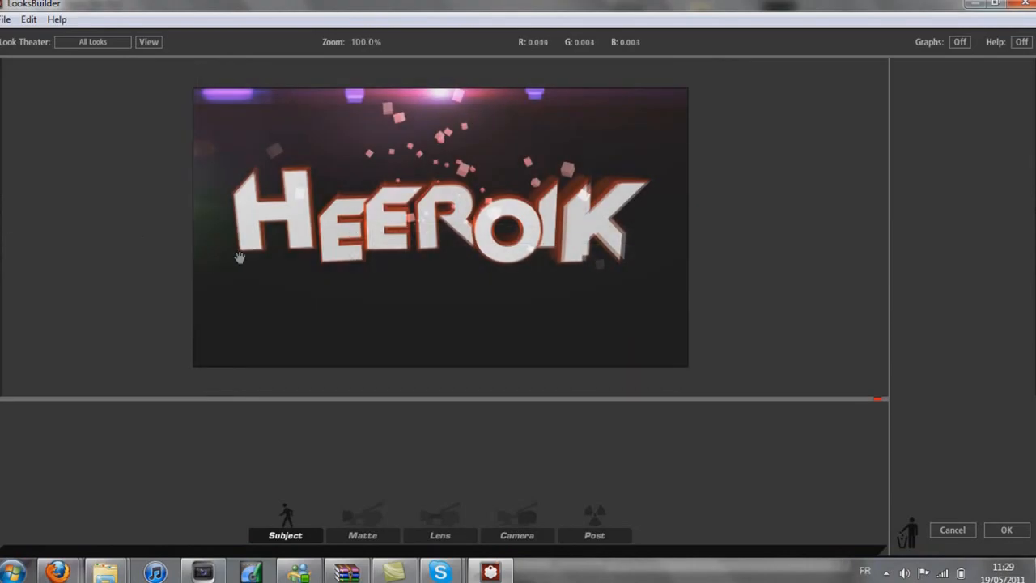
pyautogui.moveTo(2, 240)
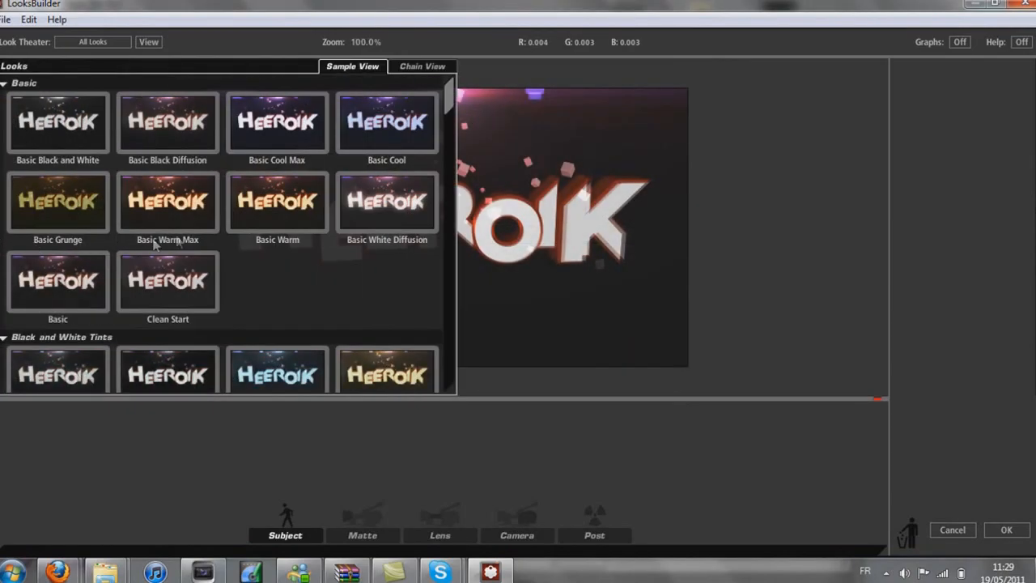
pyautogui.scroll(-6, 246, 228)
pyautogui.scroll(2, 282, 226)
pyautogui.click(150, 180)
pyautogui.click(101, 233)
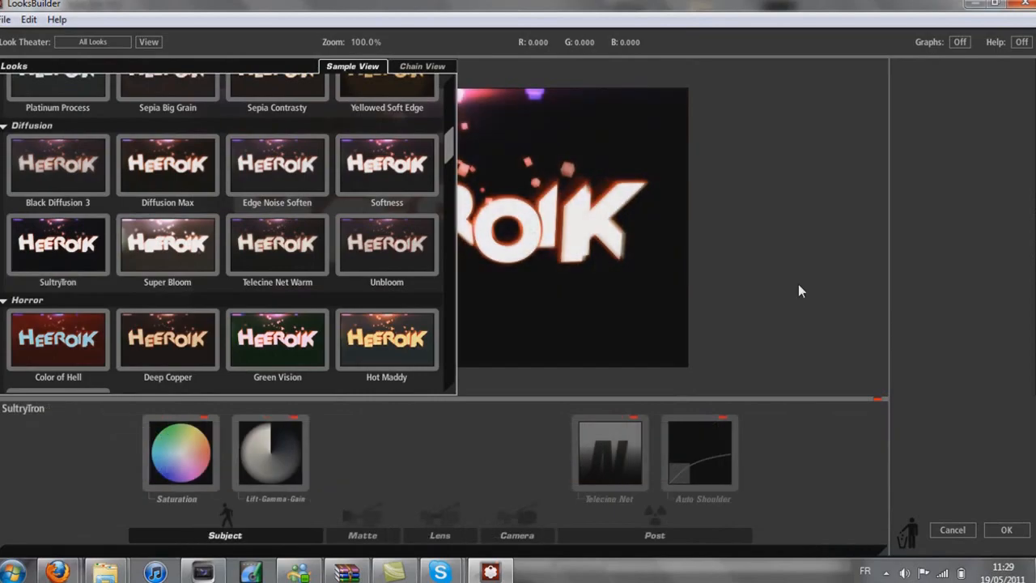
pyautogui.click(1008, 532)
pyautogui.click(849, 237)
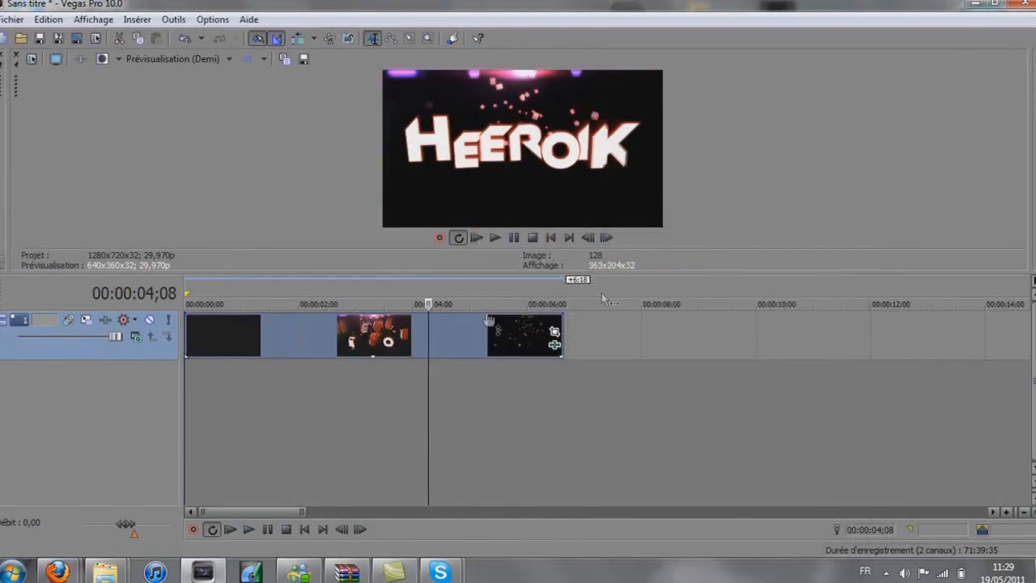
# Bring up the Téléchargements Explorer window and open the MUSIC (IPOD) folder in the music library
pyautogui.click(105, 572)
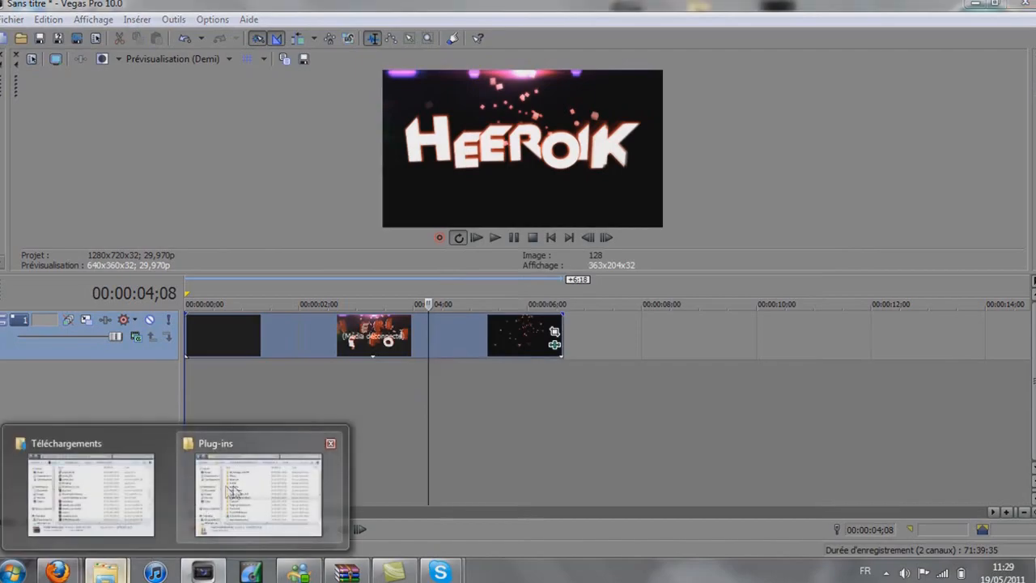
pyautogui.click(228, 487)
pyautogui.click(297, 408)
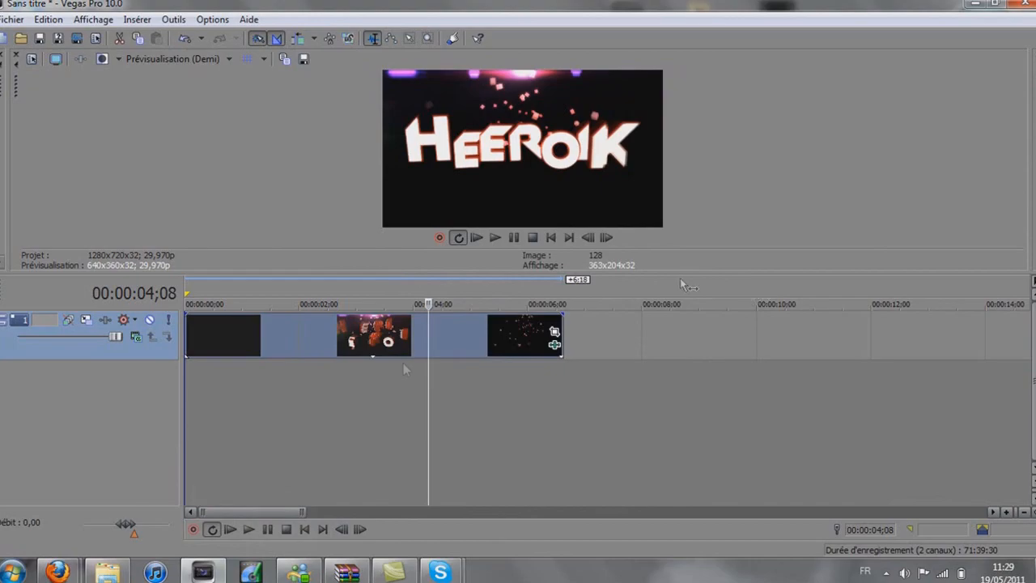
pyautogui.click(107, 572)
pyautogui.click(75, 489)
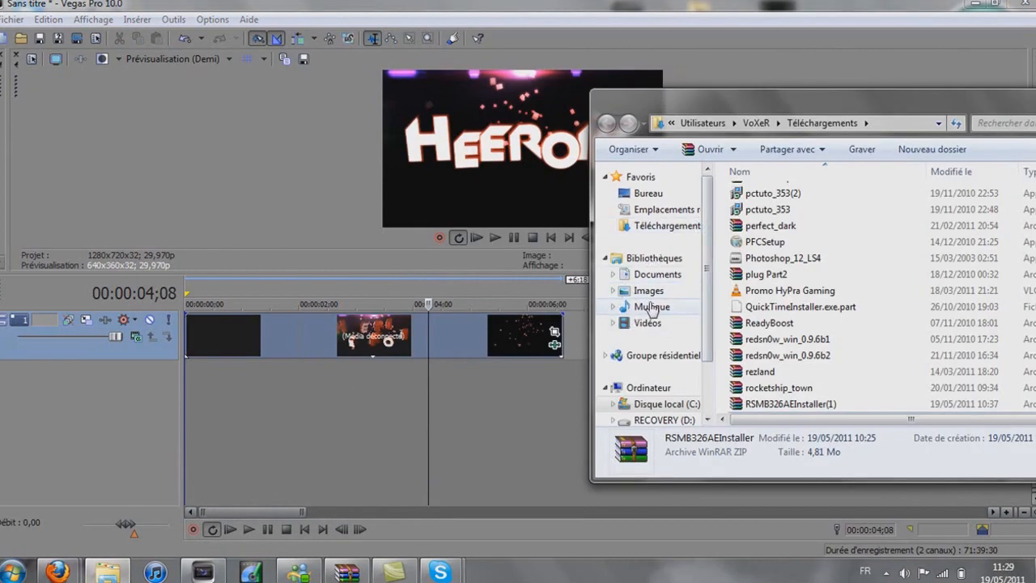
pyautogui.click(652, 307)
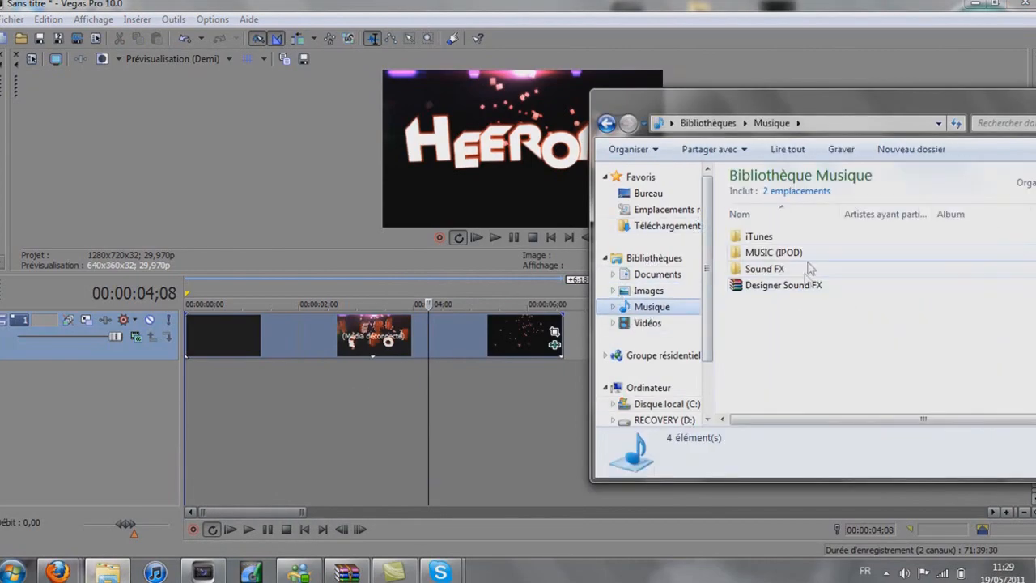
pyautogui.doubleClick(785, 254)
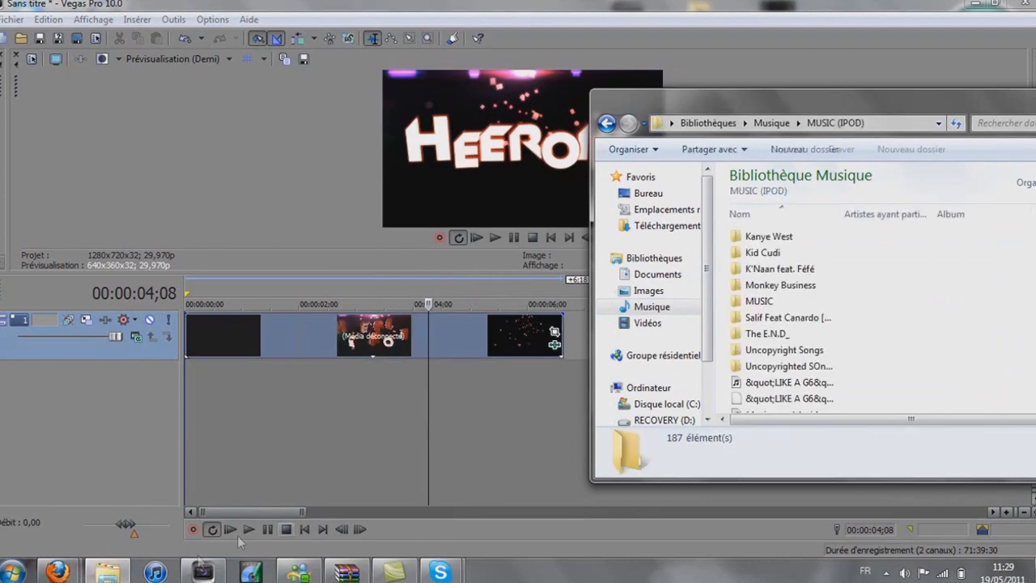
# Look through the songs in the MUSIC (IPOD) folder for a track to accompany the intro
pyautogui.click(868, 410)
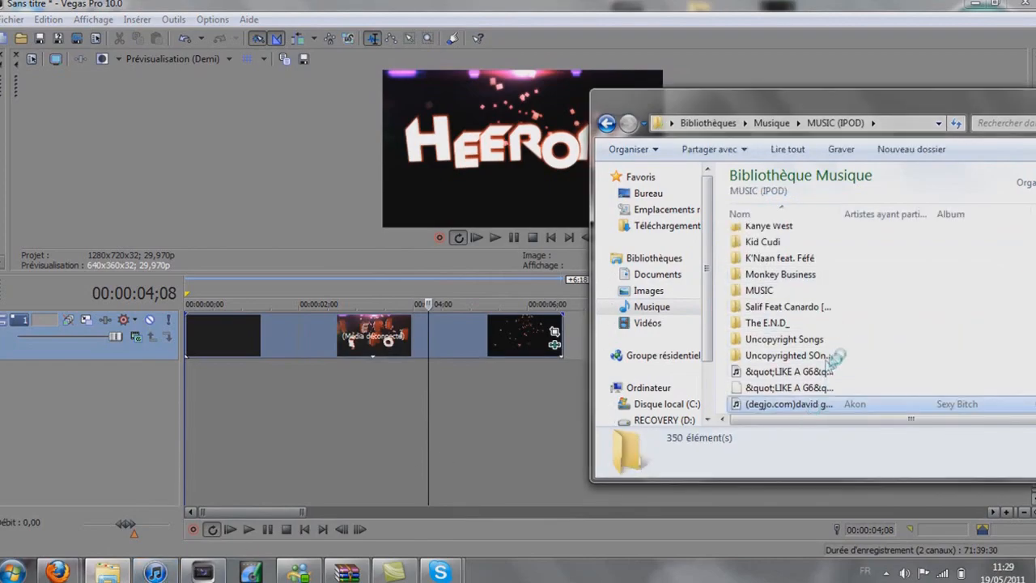
pyautogui.scroll(-20, 865, 364)
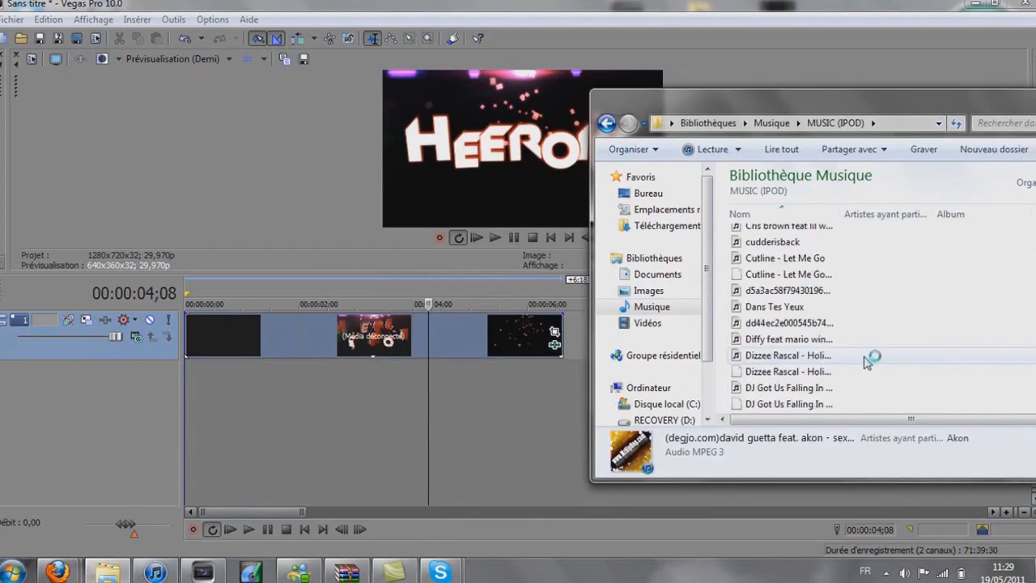
pyautogui.scroll(-5, 859, 336)
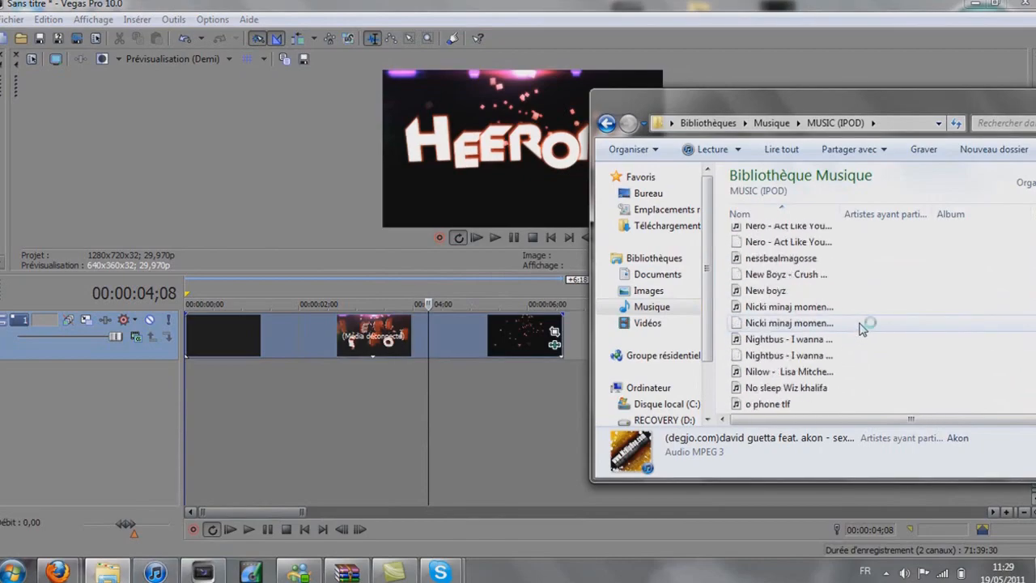
pyautogui.scroll(6, 862, 326)
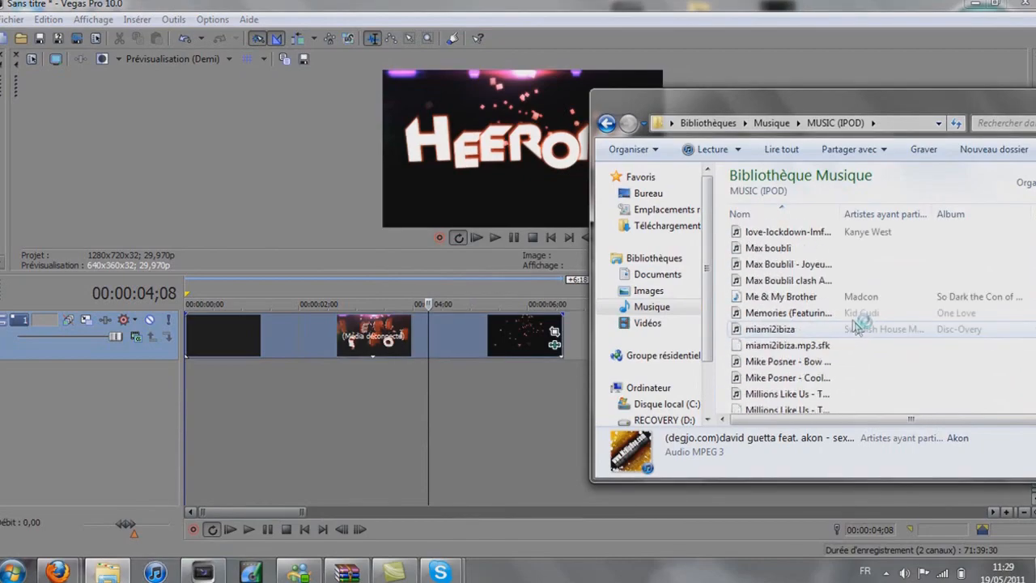
pyautogui.scroll(-8, 858, 328)
pyautogui.scroll(-6, 844, 268)
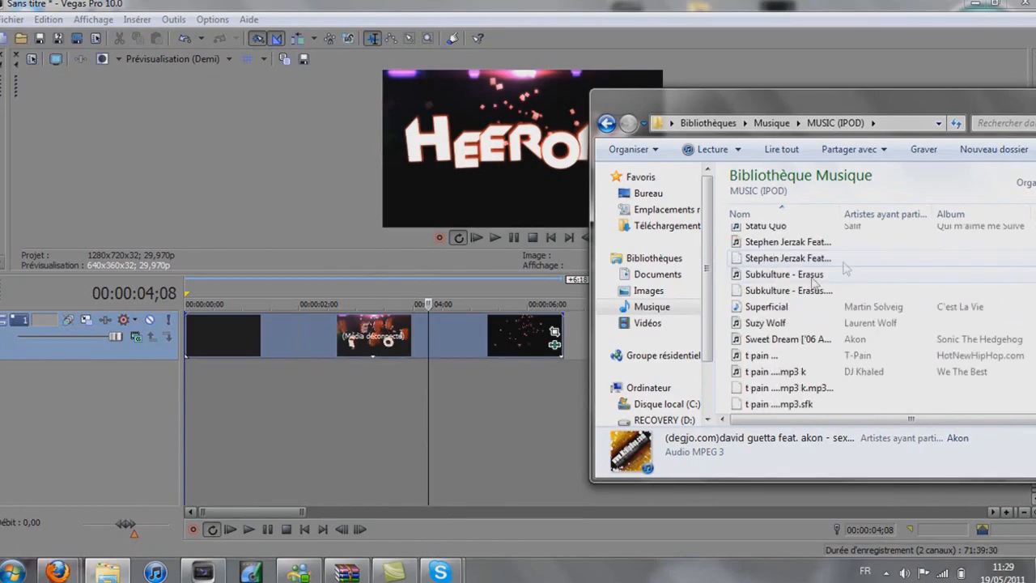
pyautogui.scroll(-3, 851, 283)
pyautogui.scroll(3, 918, 282)
pyautogui.scroll(10, 914, 285)
pyautogui.scroll(-1, 904, 289)
pyautogui.scroll(15, 817, 291)
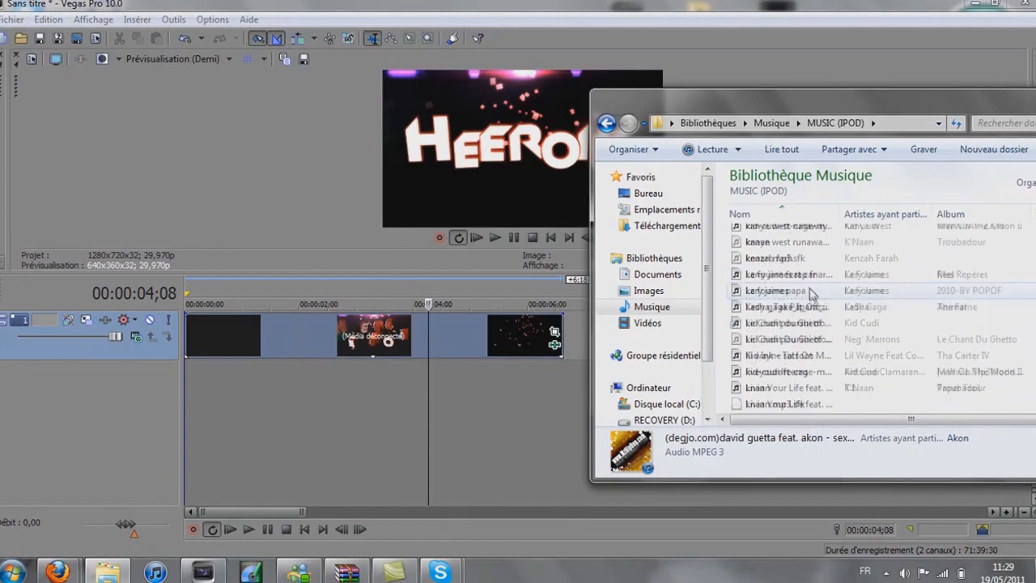
pyautogui.scroll(-3, 812, 293)
pyautogui.scroll(2, 812, 291)
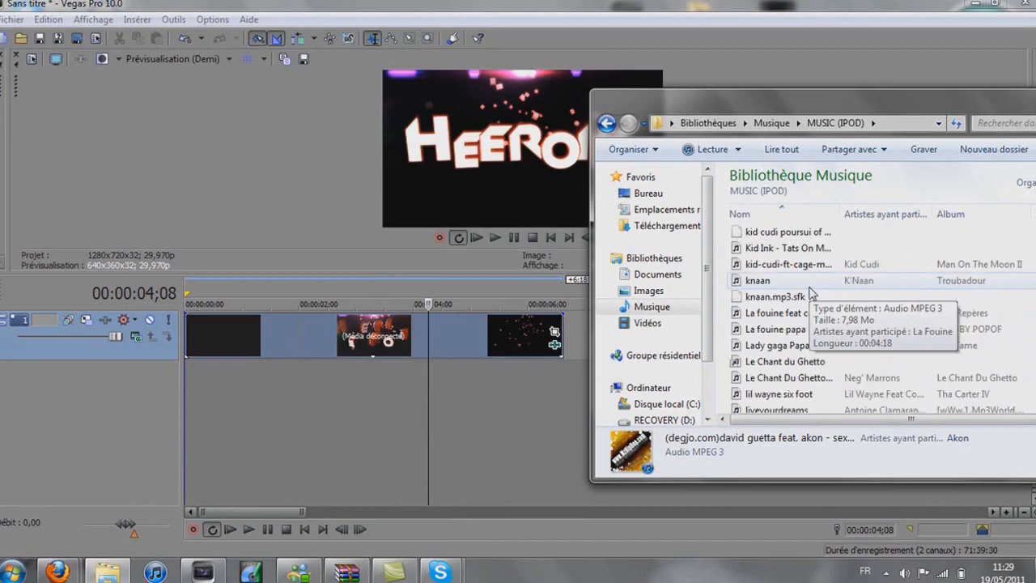
pyautogui.scroll(20, 809, 292)
pyautogui.scroll(-2, 793, 304)
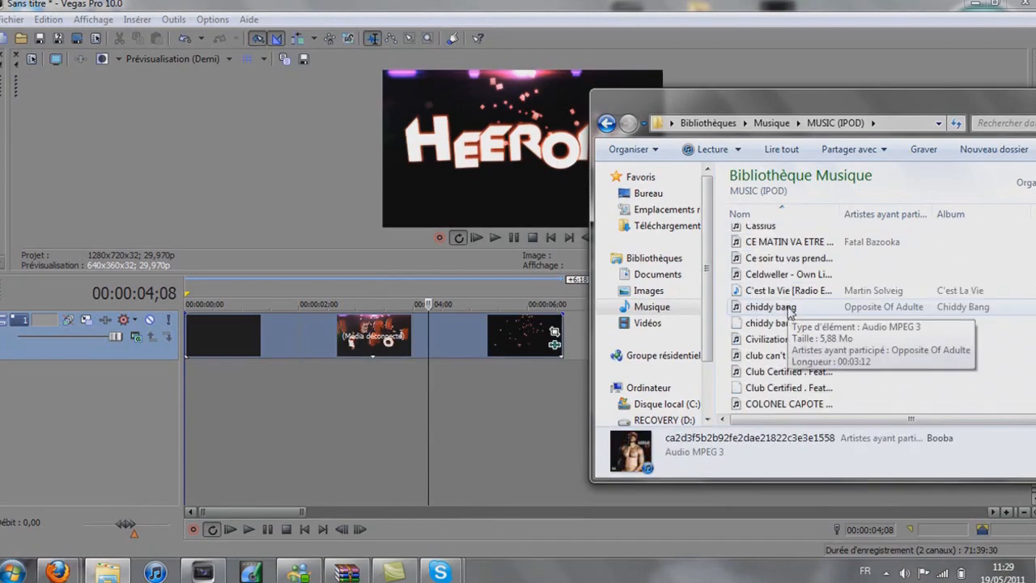
pyautogui.scroll(-5, 787, 316)
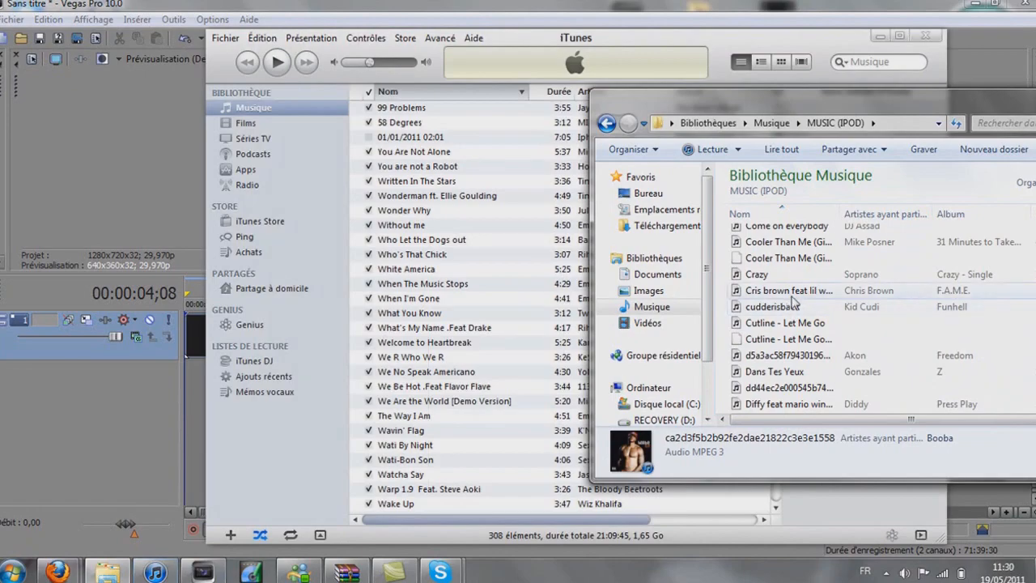
# Add the song "Cris brown feat lil wayne look" to the Vegas Pro timeline on a new audio track starting at 00:00:00;00
pyautogui.click(789, 290)
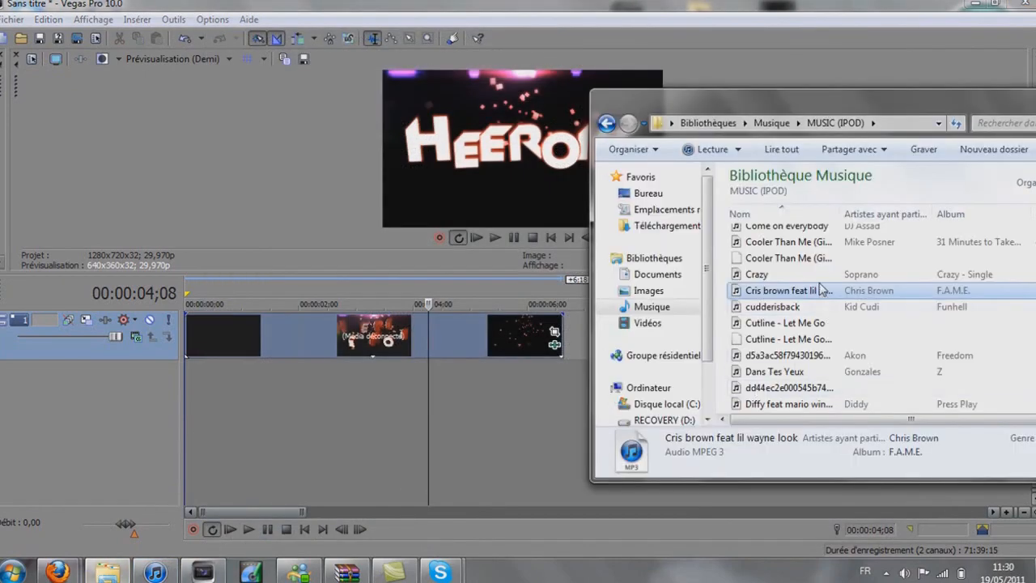
pyautogui.moveTo(472, 398); pyautogui.dragTo(470, 398)
pyautogui.click(458, 396)
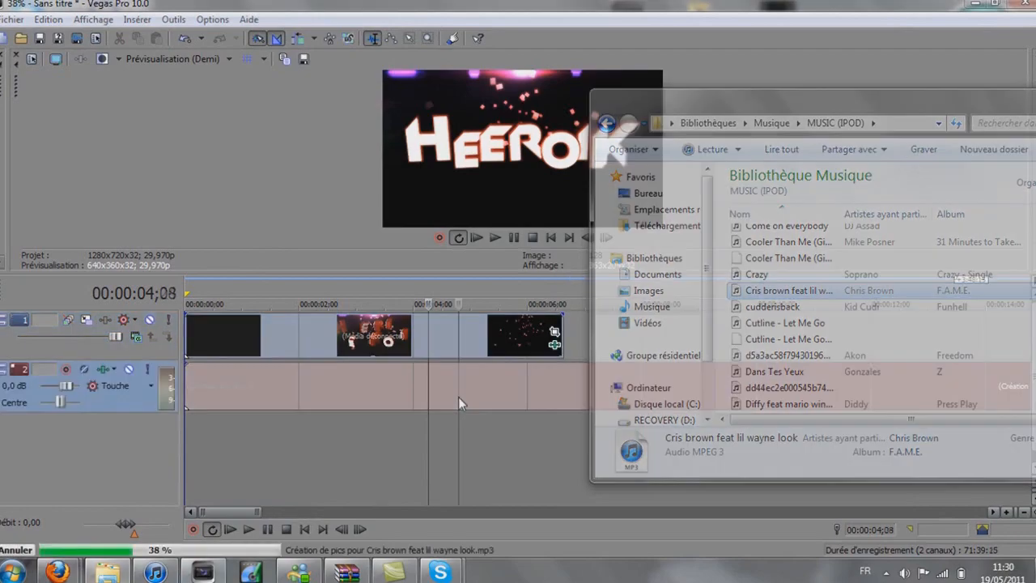
# Audition the song from several points along the timeline and pause playback at 00:00:40;14
pyautogui.click(494, 237)
pyautogui.scroll(-10, 702, 396)
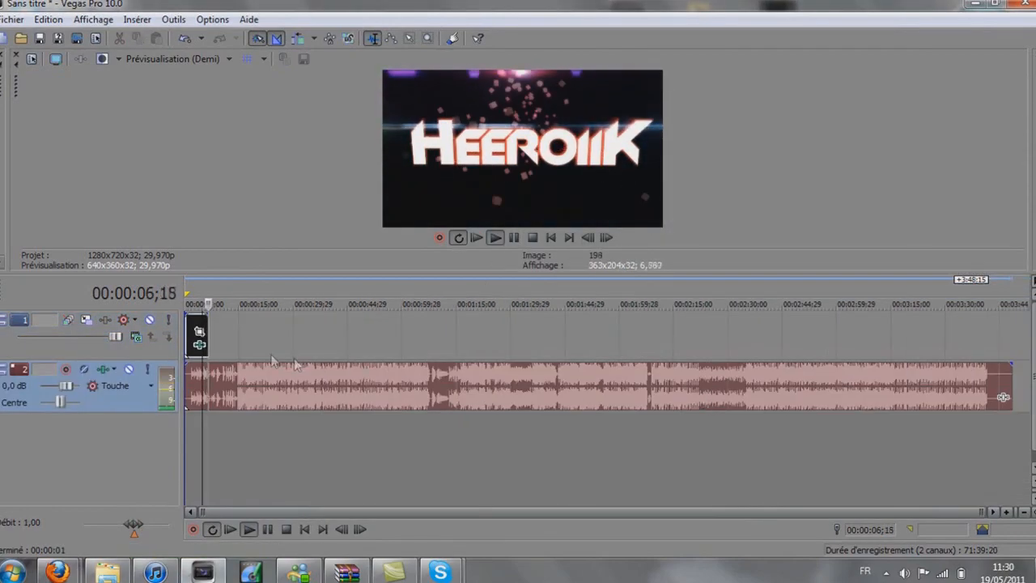
pyautogui.click(226, 344)
pyautogui.click(245, 293)
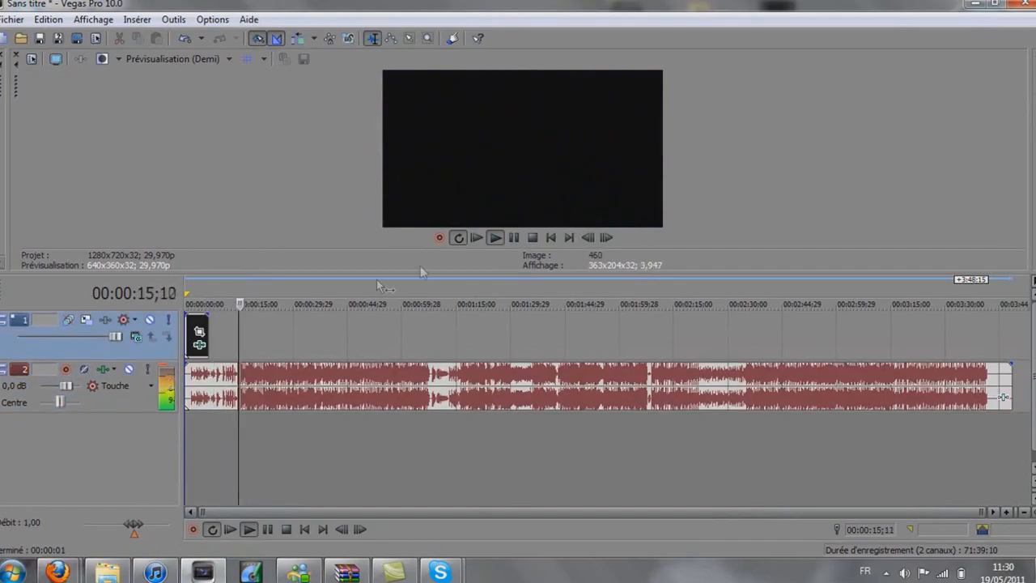
pyautogui.click(270, 282)
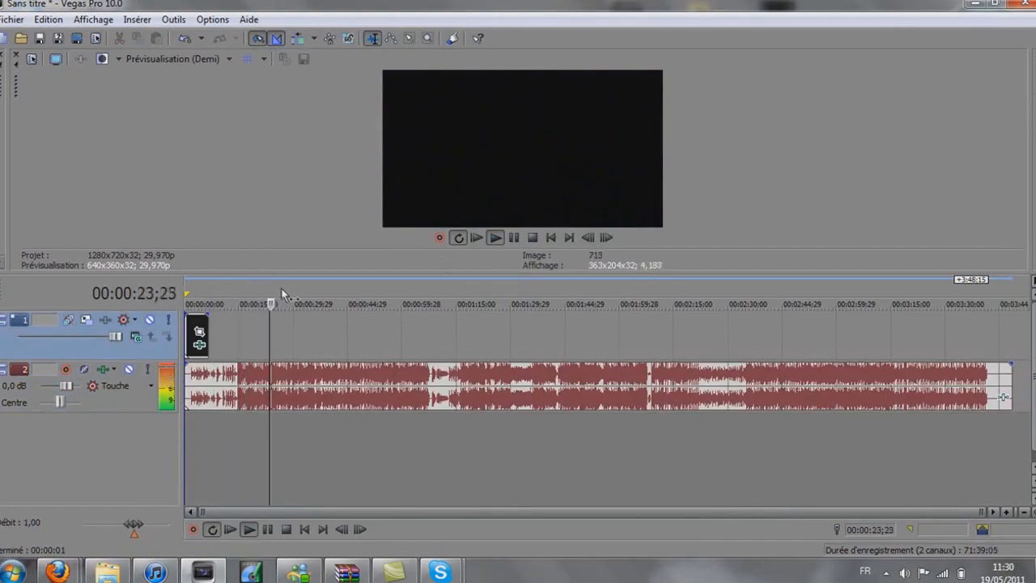
pyautogui.click(284, 289)
pyautogui.click(305, 292)
pyautogui.click(330, 290)
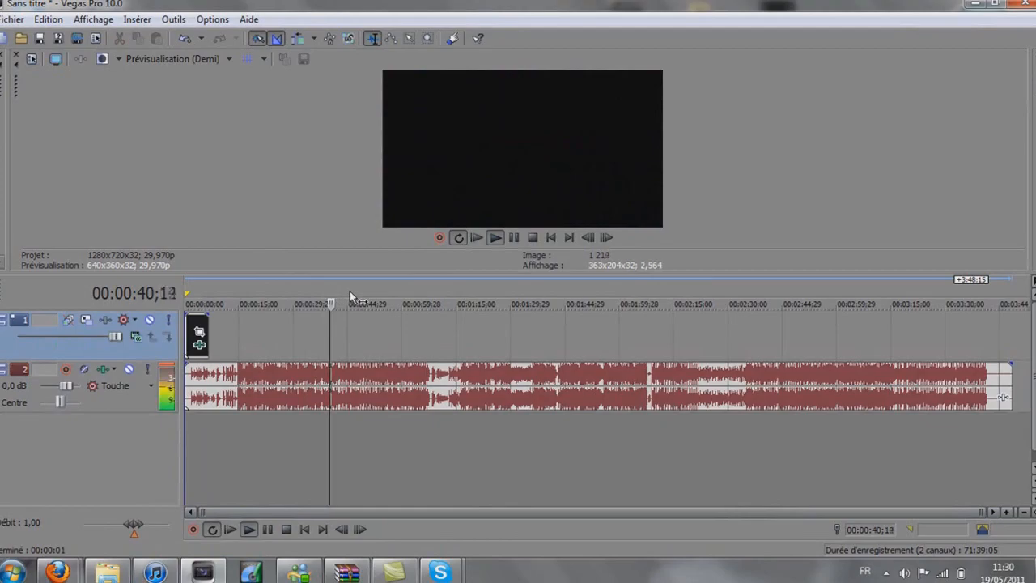
pyautogui.click(347, 292)
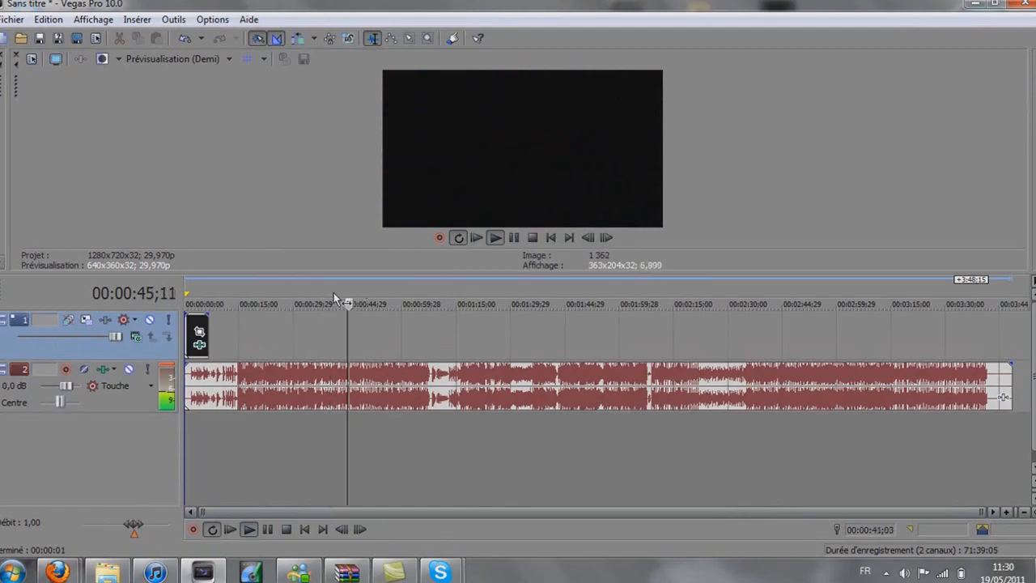
pyautogui.click(334, 293)
pyautogui.click(327, 292)
pyautogui.click(508, 241)
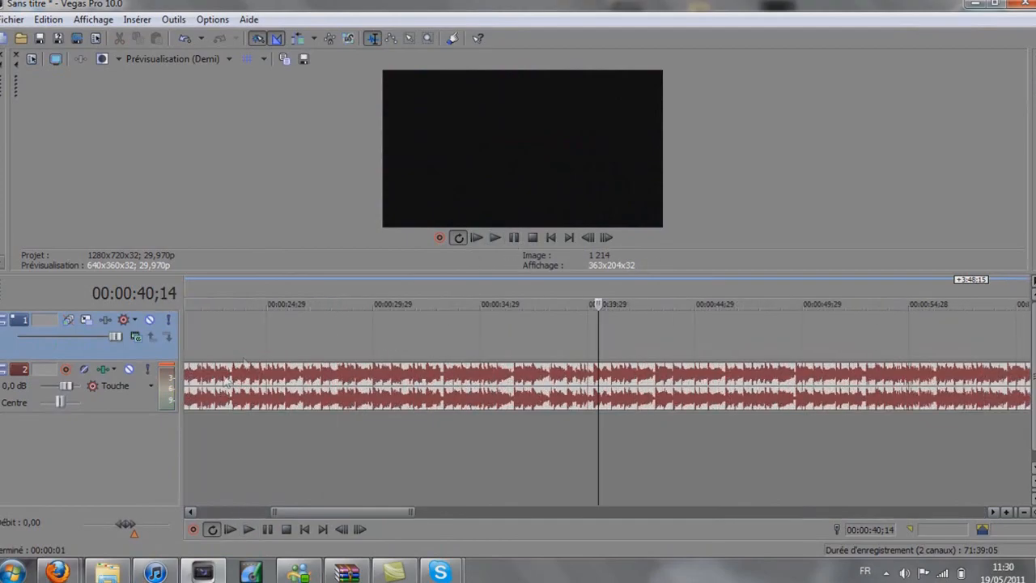
# Trim the song's beginning up to 00:00:40;14, move the remaining audio to the timeline start, and play the project from the beginning
pyautogui.moveTo(189, 380); pyautogui.dragTo(334, 347)
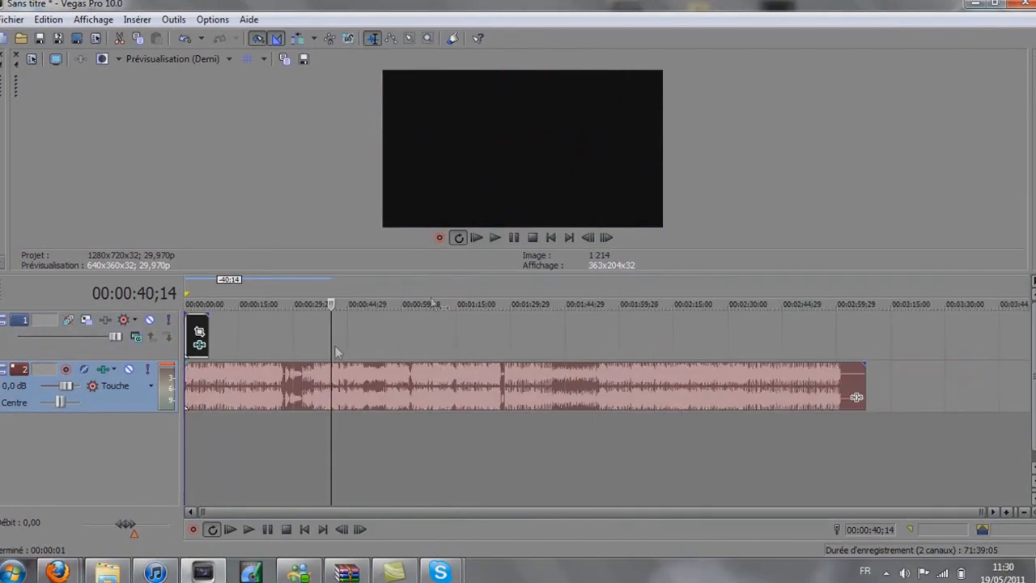
pyautogui.click(478, 238)
pyautogui.moveTo(488, 272); pyautogui.dragTo(485, 293)
# Add a fade-in of about 3 seconds to the beginning of the song clip
pyautogui.scroll(2, 466, 361)
pyautogui.scroll(2, 493, 353)
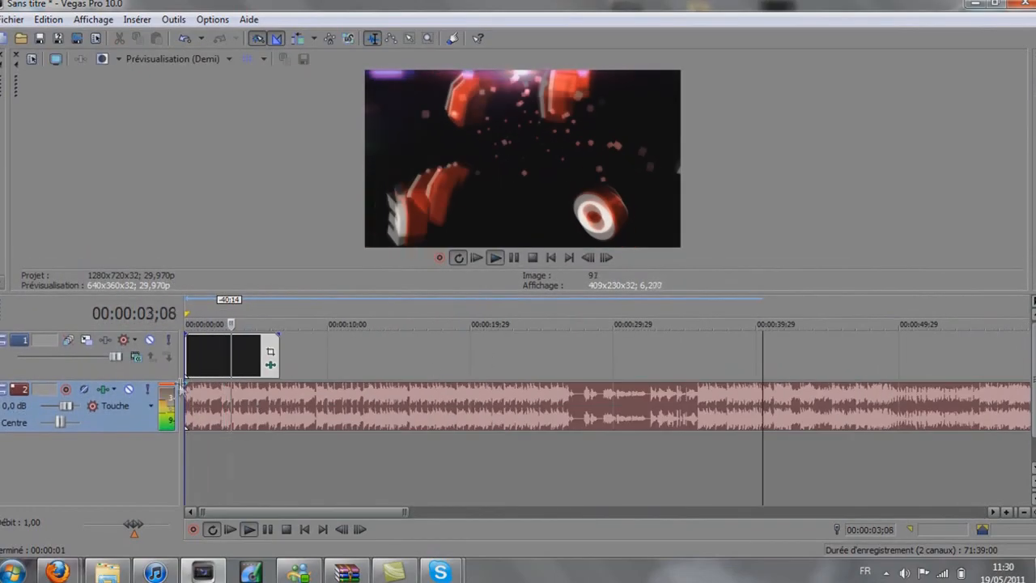
pyautogui.moveTo(185, 383); pyautogui.dragTo(227, 392)
pyautogui.scroll(-3, 348, 395)
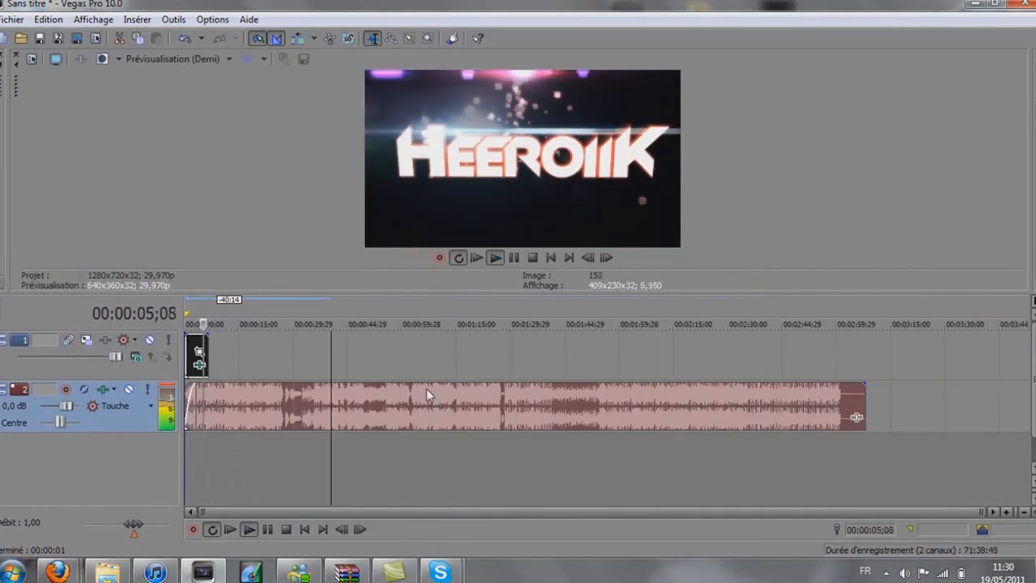
# Trim the song's end to 00:00:09;15 and give it a fade-out of about 3.5 seconds
pyautogui.moveTo(862, 409); pyautogui.dragTo(208, 443)
pyautogui.scroll(2, 224, 436)
pyautogui.scroll(-1, 287, 410)
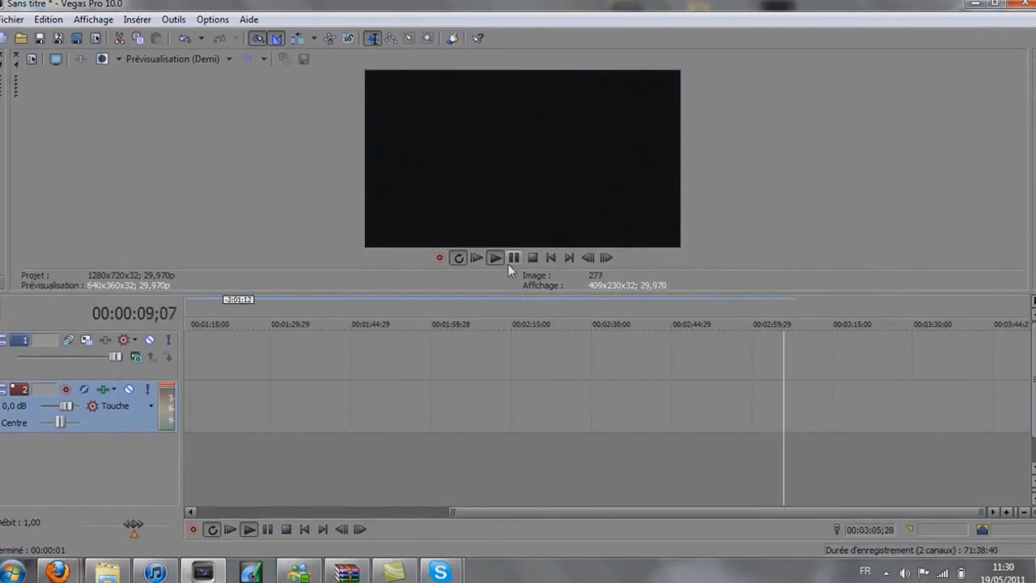
pyautogui.click(513, 258)
pyautogui.scroll(4, 224, 410)
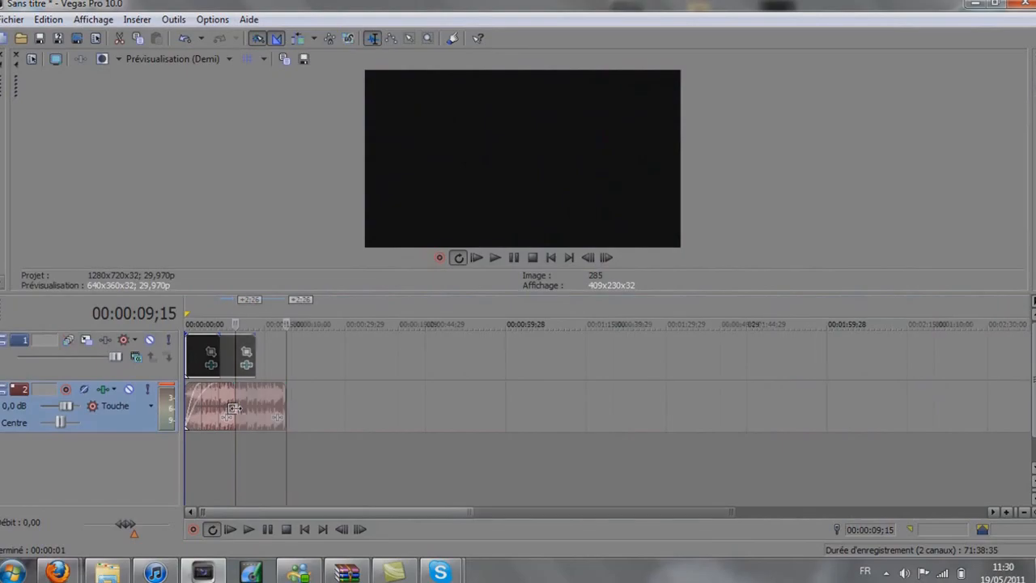
pyautogui.moveTo(458, 382); pyautogui.dragTo(338, 386)
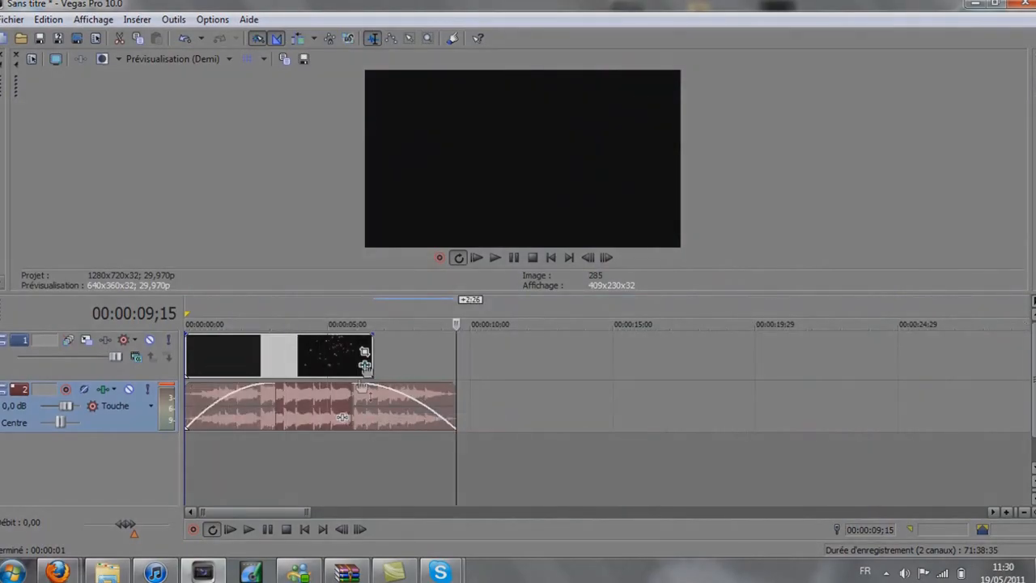
# Select the loop region from 00:00:00;00 to 00:00:09;15 and render it to the desktop as the WMV video "Intro heeroiik" with the Video HD YouTube template
pyautogui.click(372, 338)
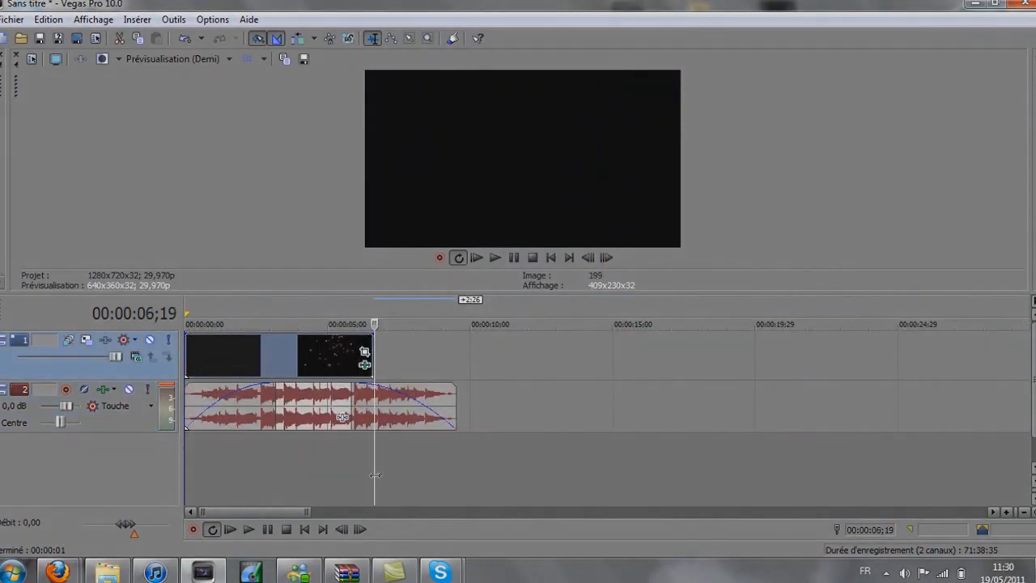
pyautogui.moveTo(374, 474); pyautogui.dragTo(365, 469)
pyautogui.doubleClick(317, 309)
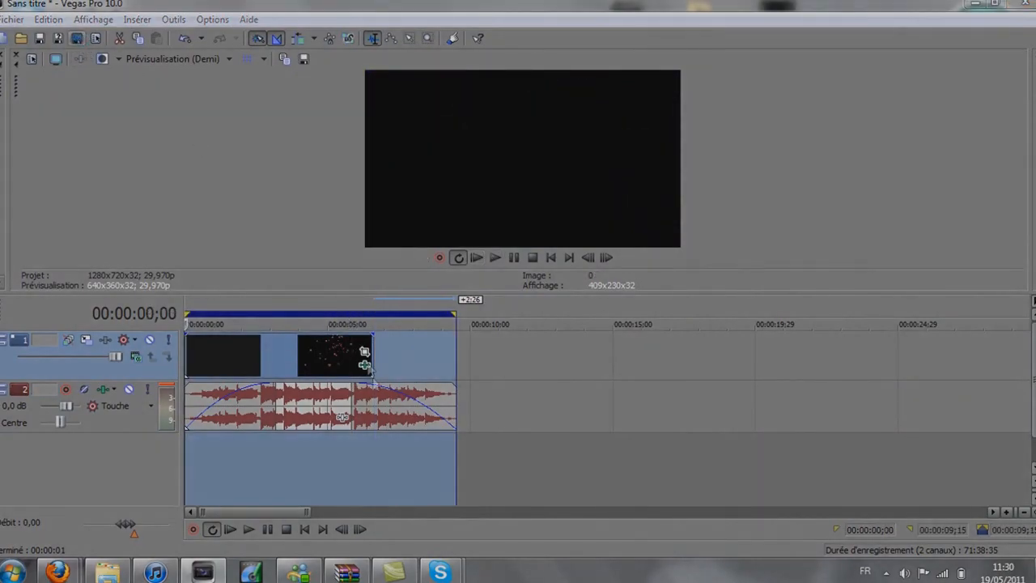
pyautogui.write('Intro heeroik')
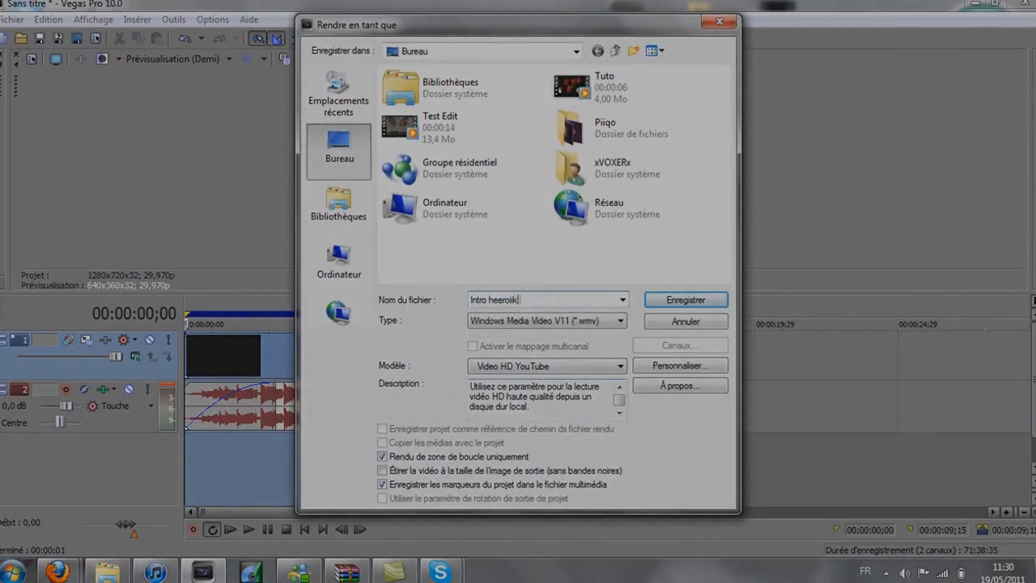
pyautogui.press('Return')
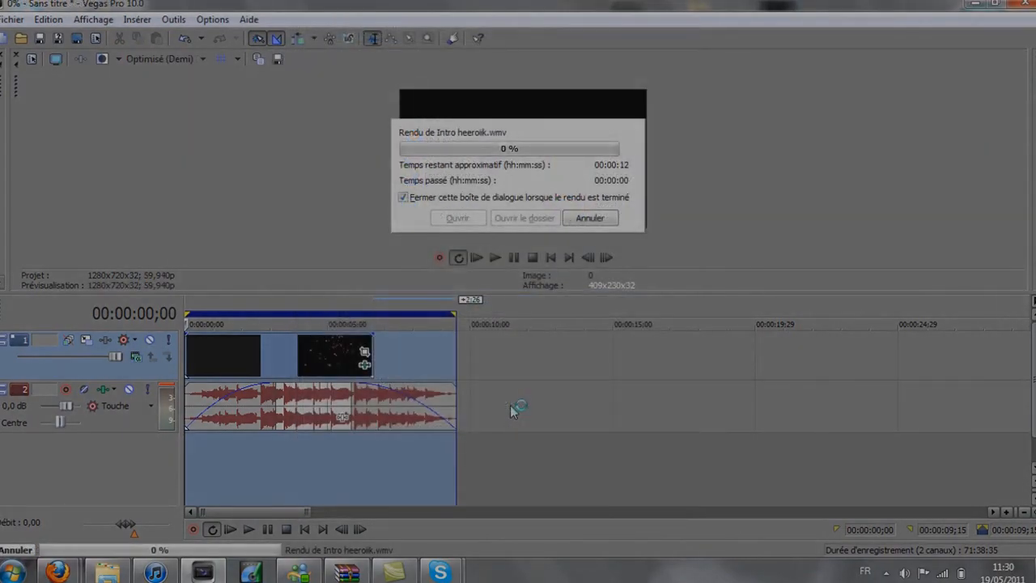